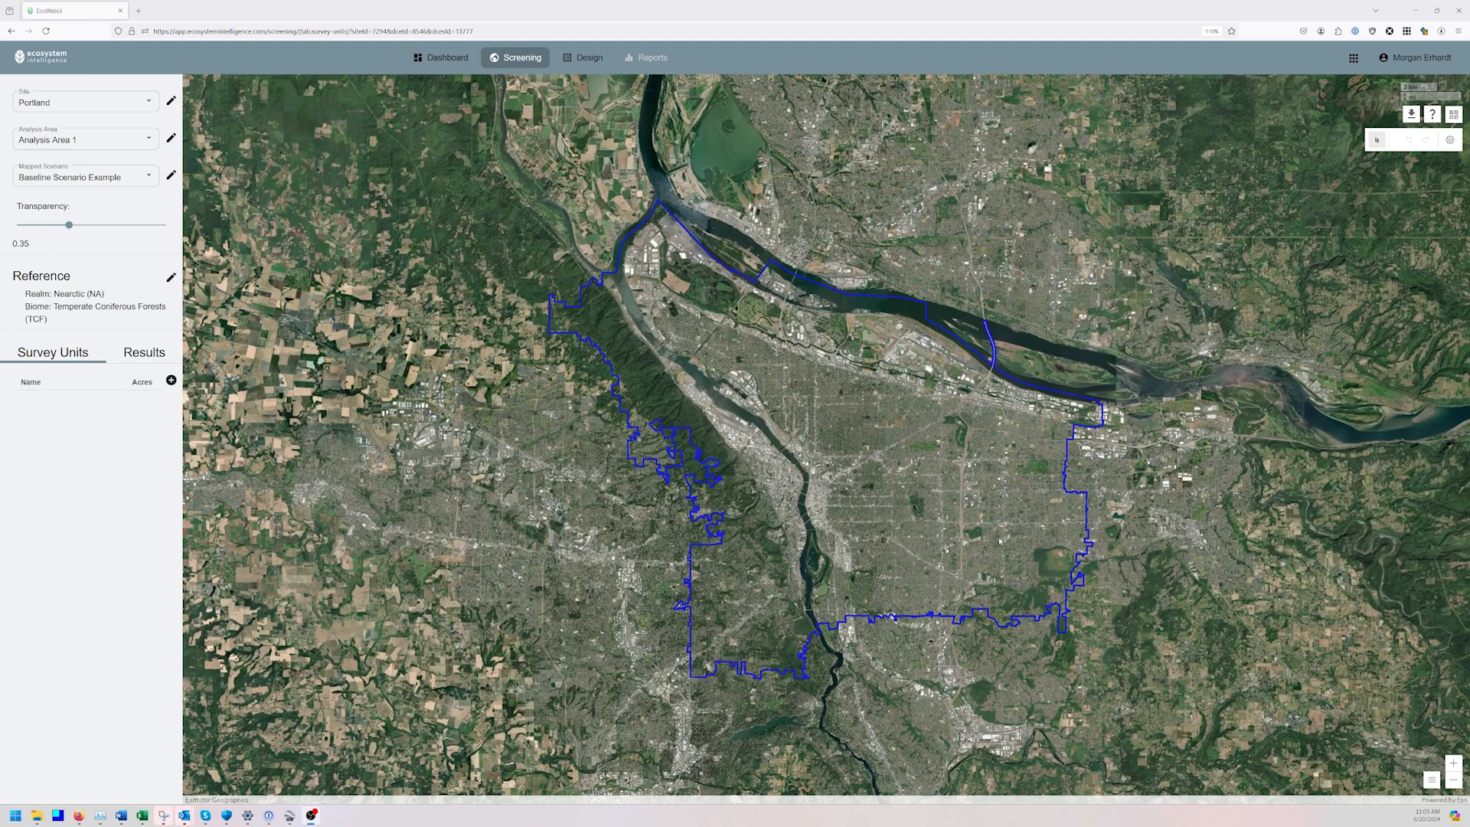
{"action": "left_click_drag", "start_coordinate": [882, 500], "coordinate": [829, 584]}
{"action": "scroll", "coordinate": [812, 432], "scroll_direction": "up", "scroll_amount": 1}
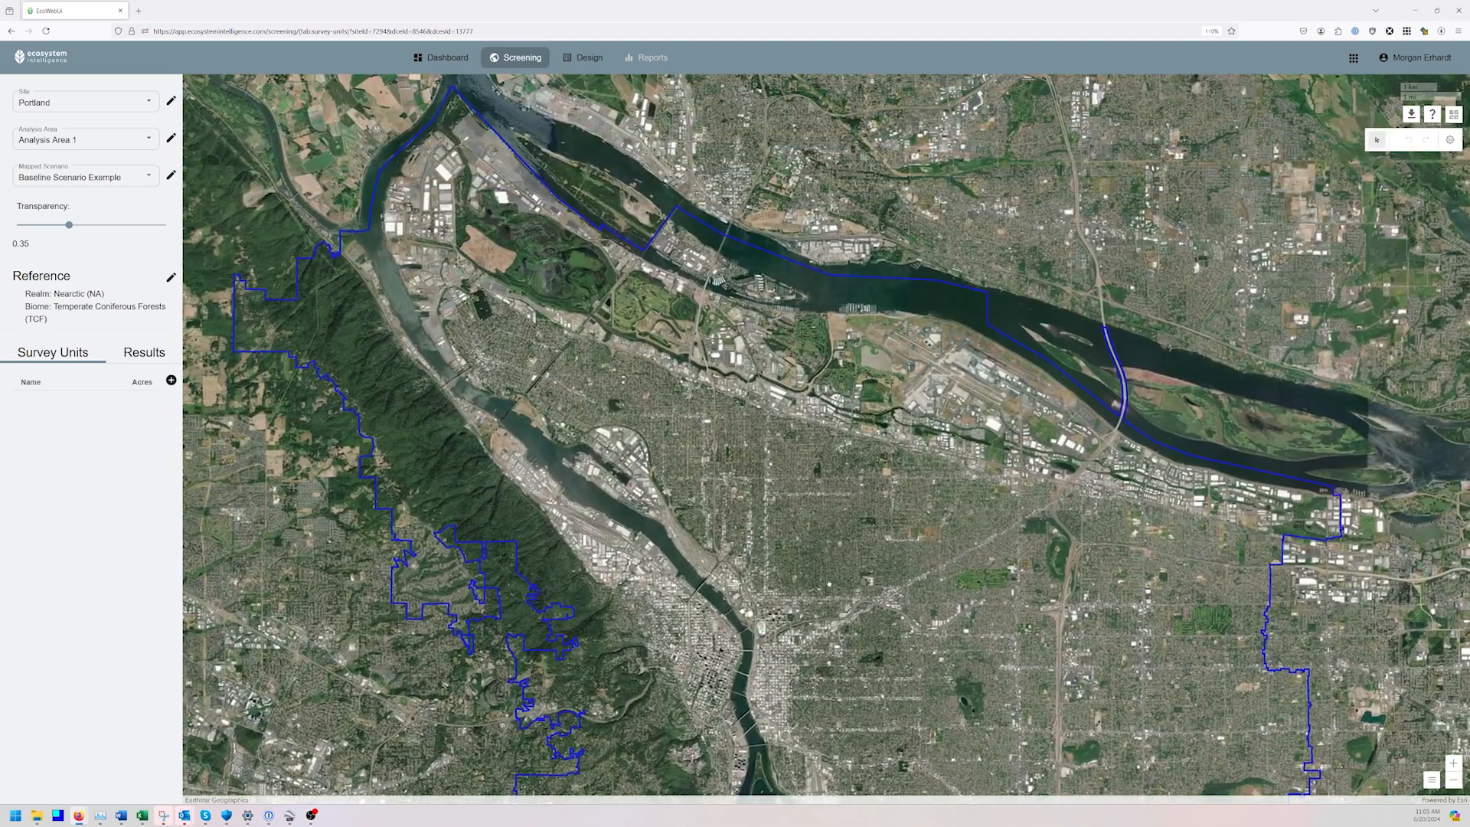
{"action": "left_click_drag", "start_coordinate": [1057, 631], "coordinate": [1111, 520]}
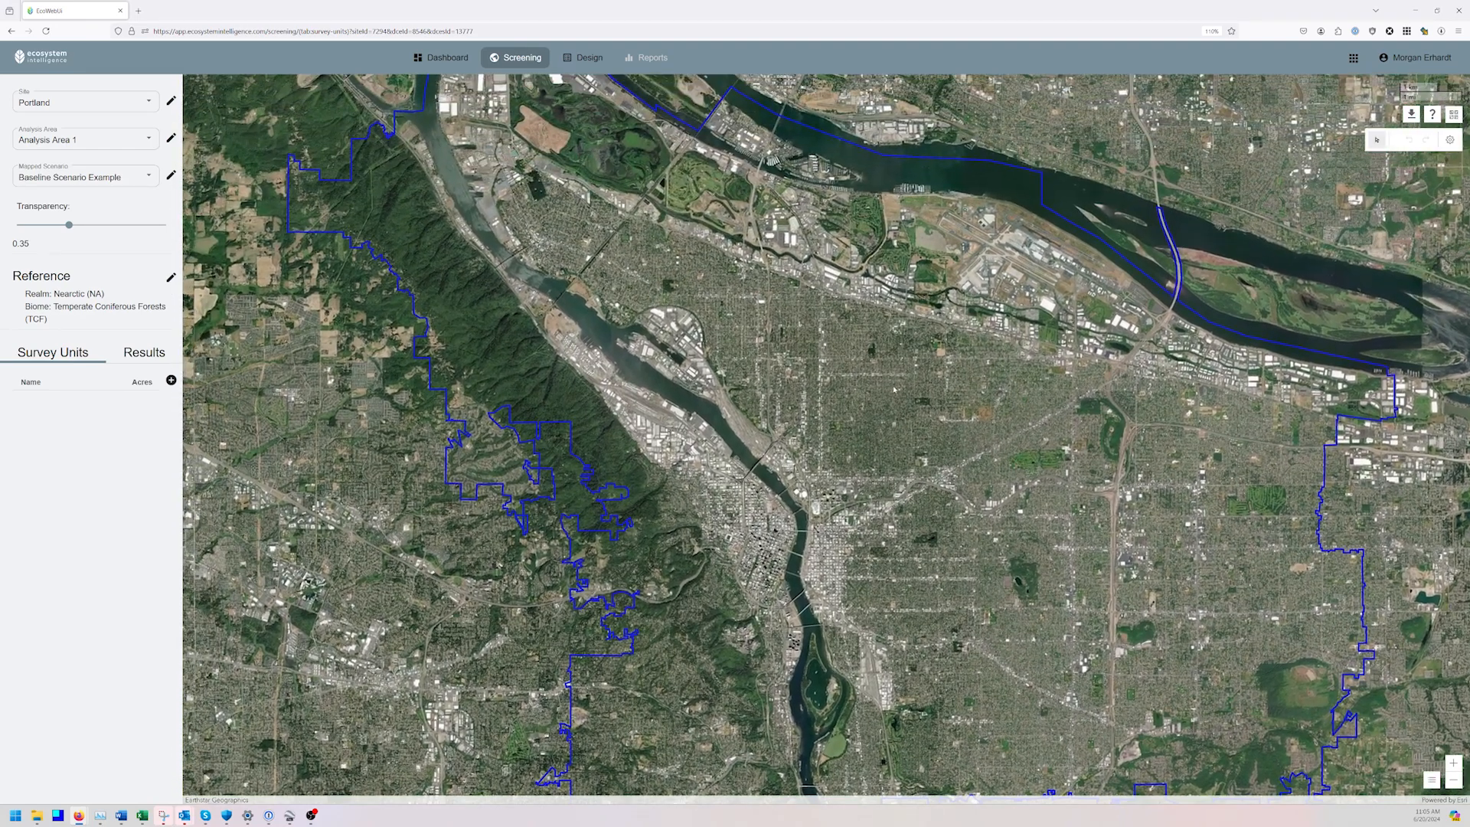
{"action": "left_click_drag", "start_coordinate": [893, 388], "coordinate": [895, 448]}
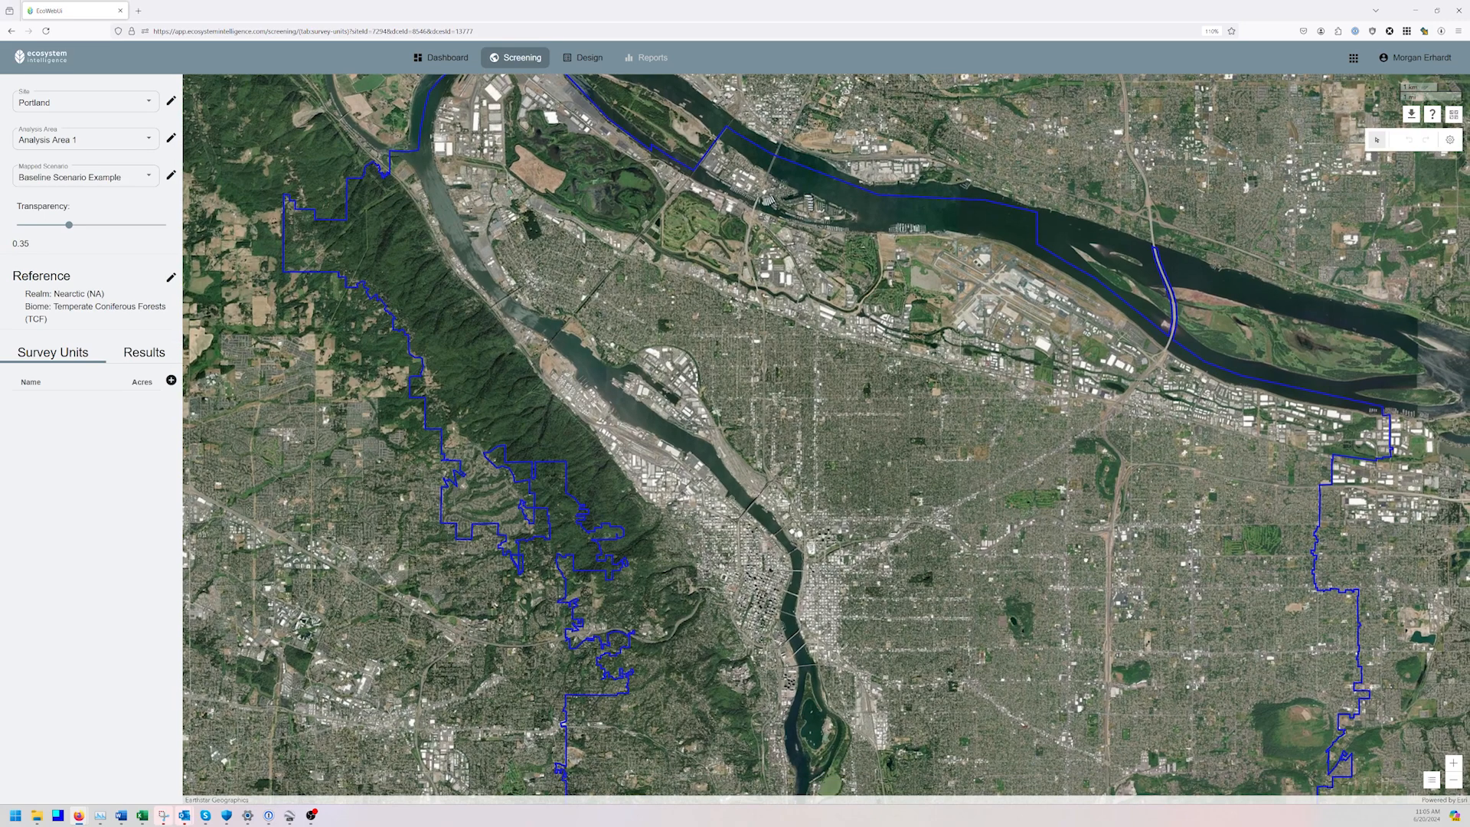
{"action": "left_click_drag", "start_coordinate": [1148, 643], "coordinate": [1192, 695]}
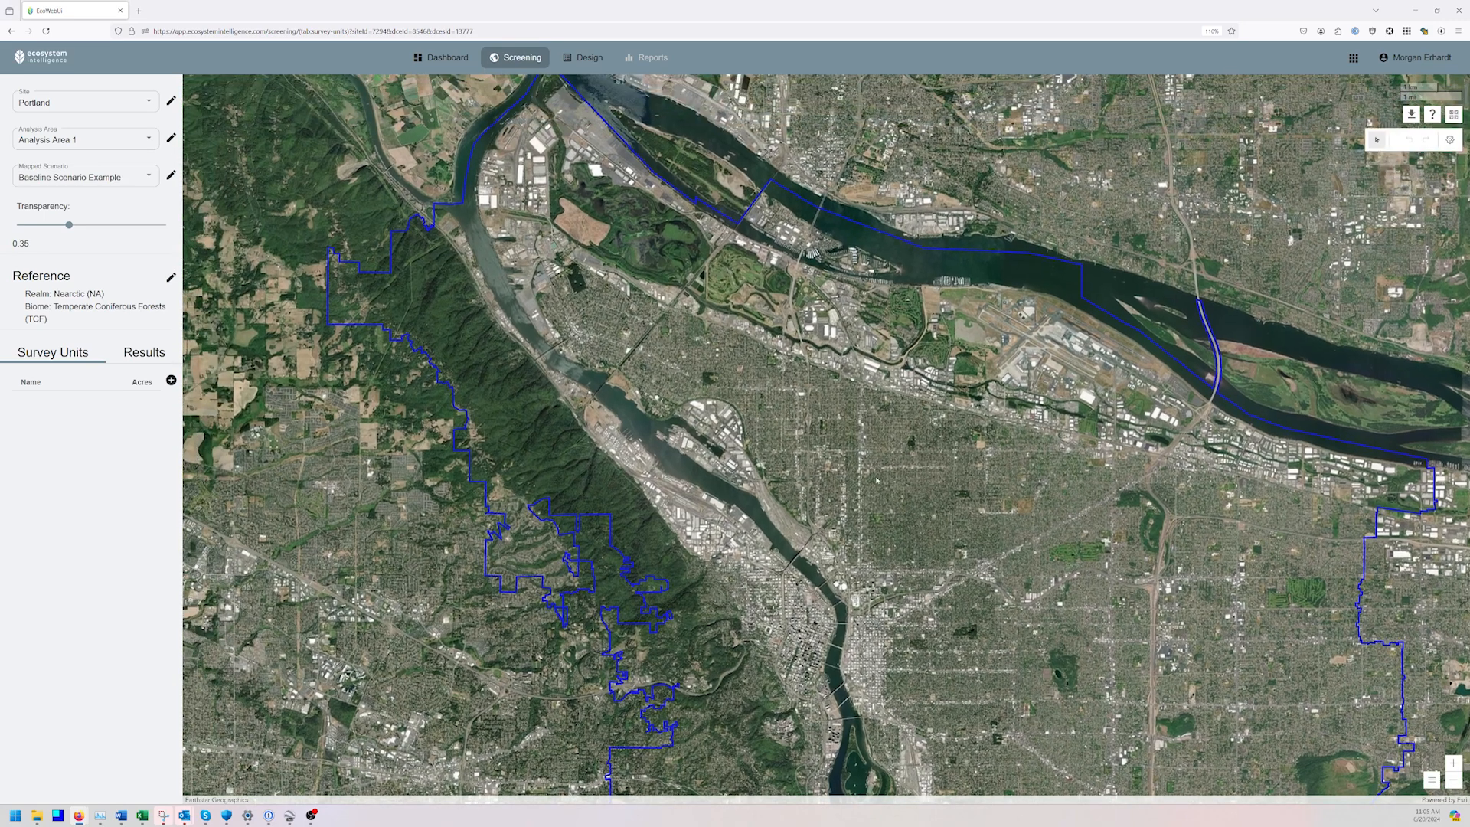
{"action": "left_click_drag", "start_coordinate": [877, 480], "coordinate": [906, 491]}
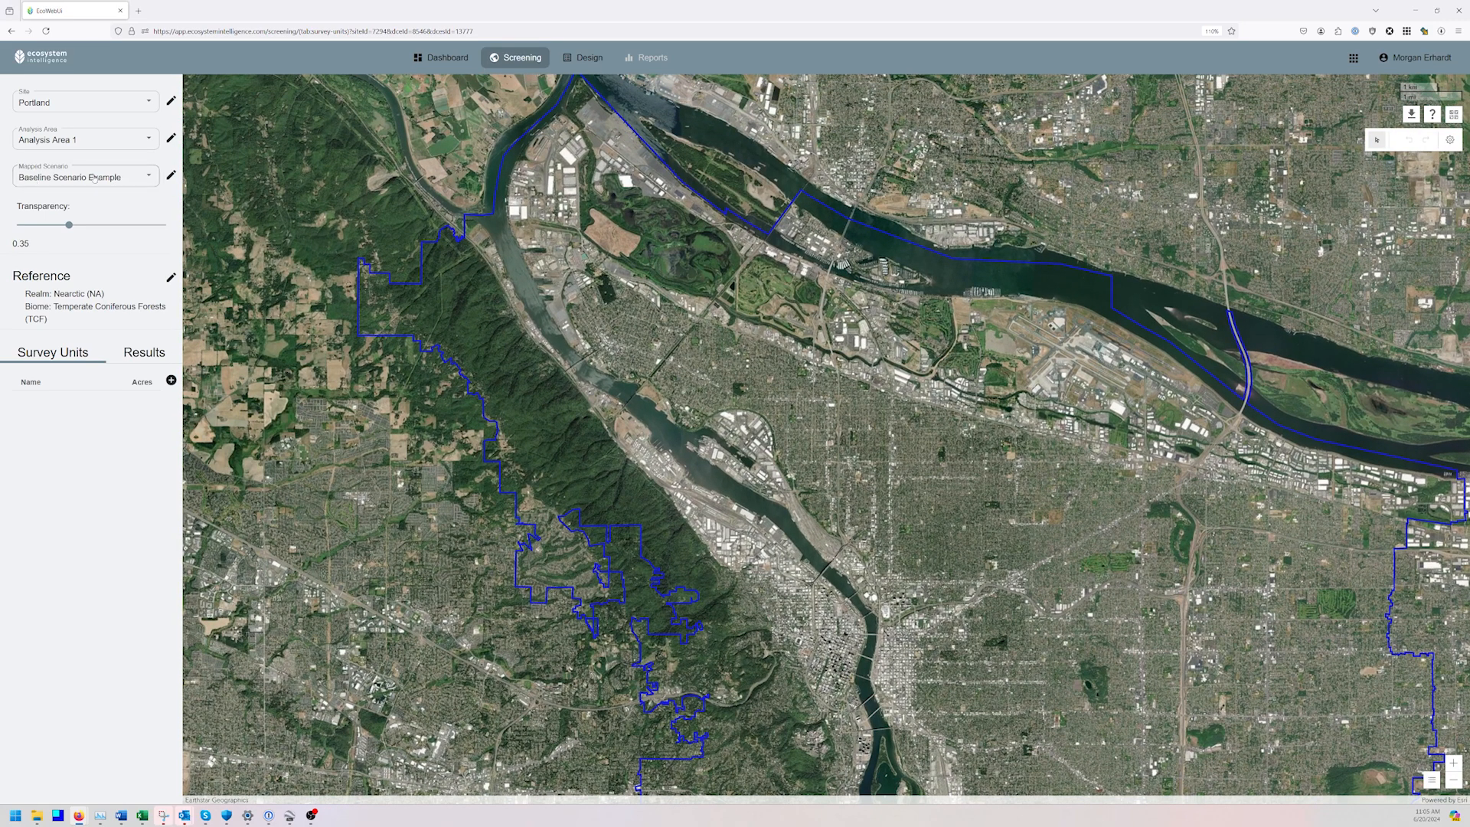
Upload PDX_1.zip into the mapped scenario Baseline Scenario Example and save the scenario
{"action": "left_click", "coordinate": [170, 174]}
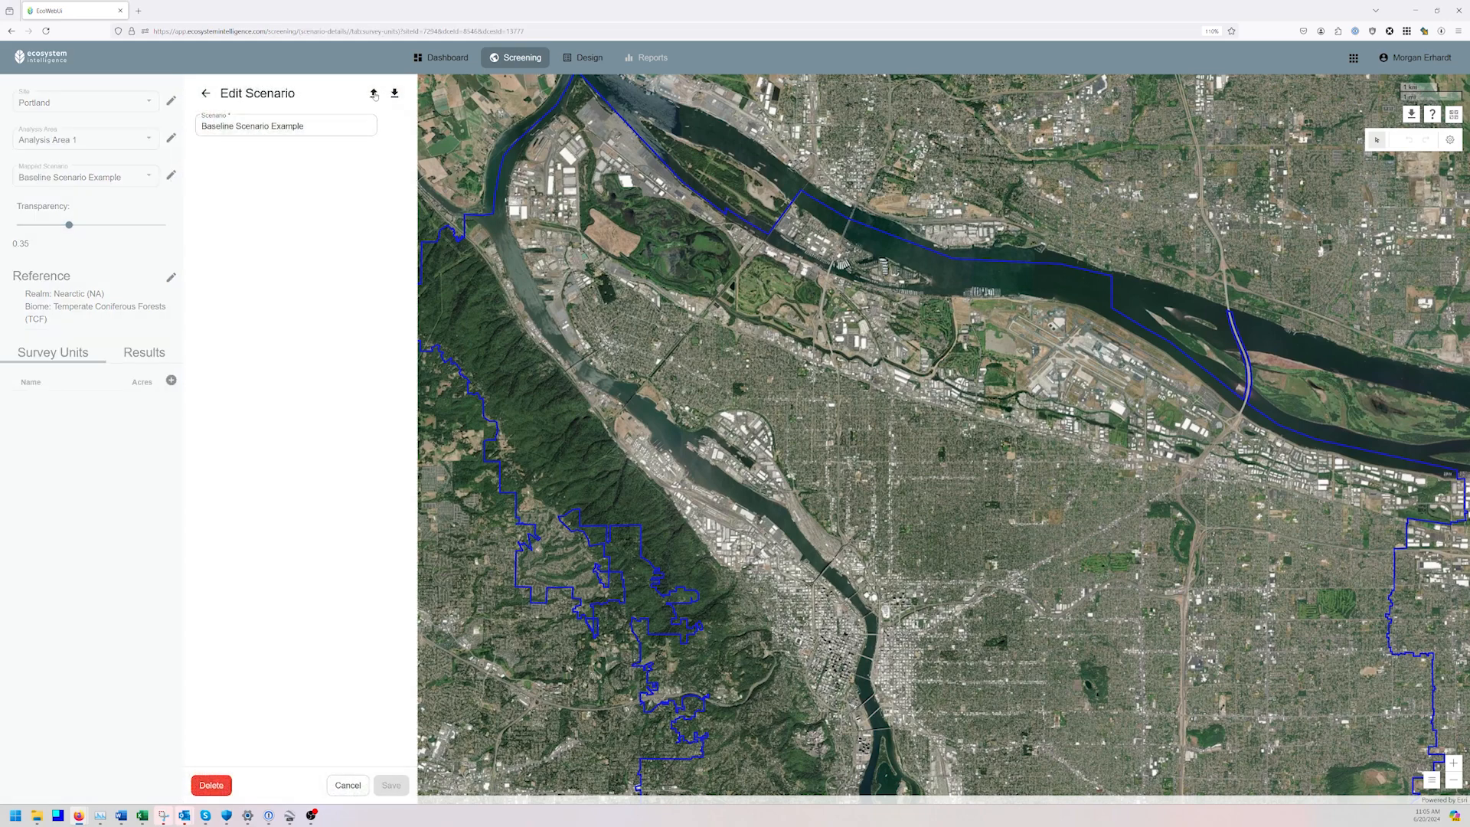
{"action": "left_click", "coordinate": [374, 94]}
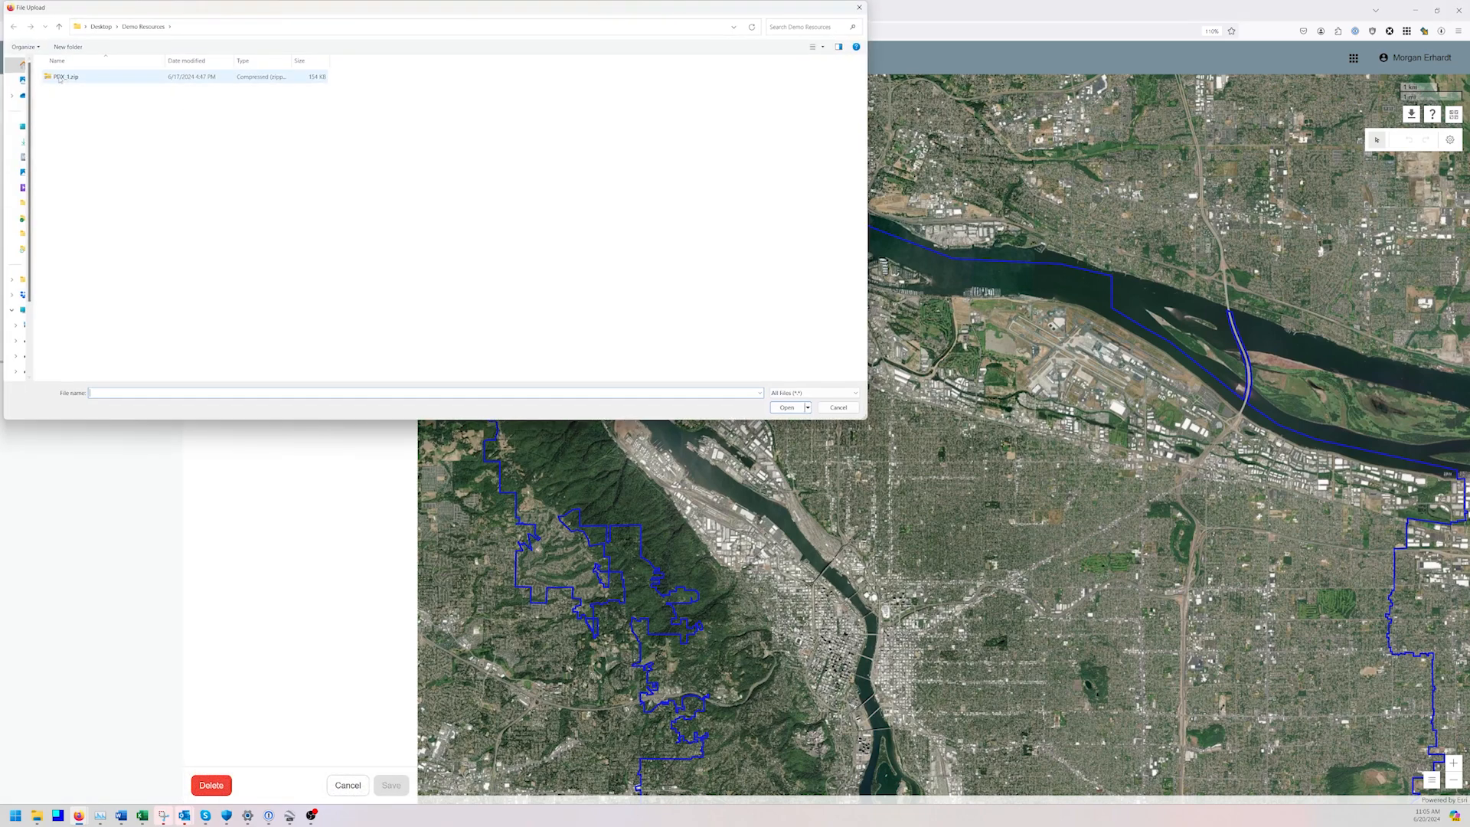
{"action": "left_click", "coordinate": [59, 80]}
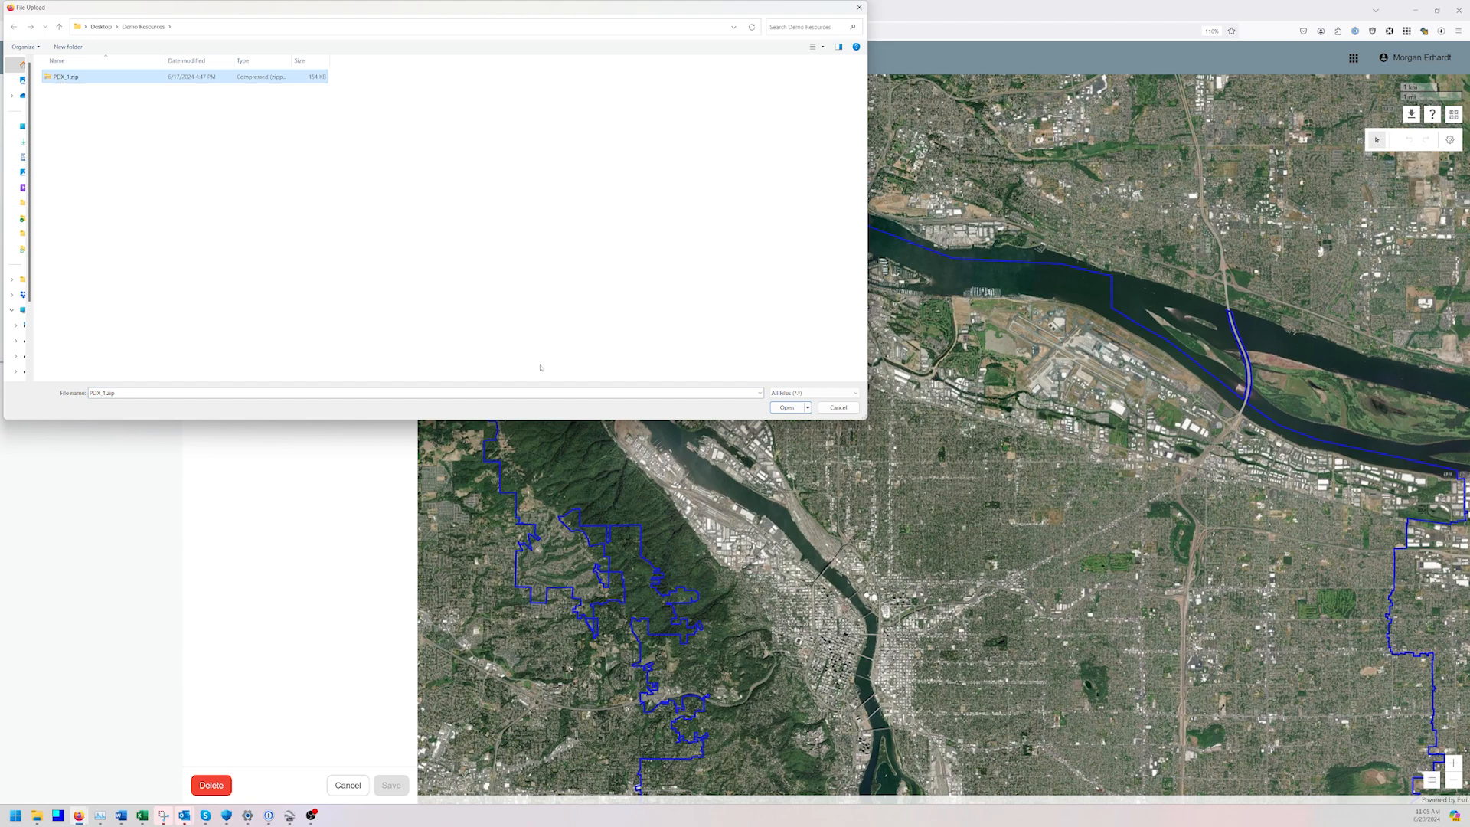
{"action": "left_click", "coordinate": [779, 407]}
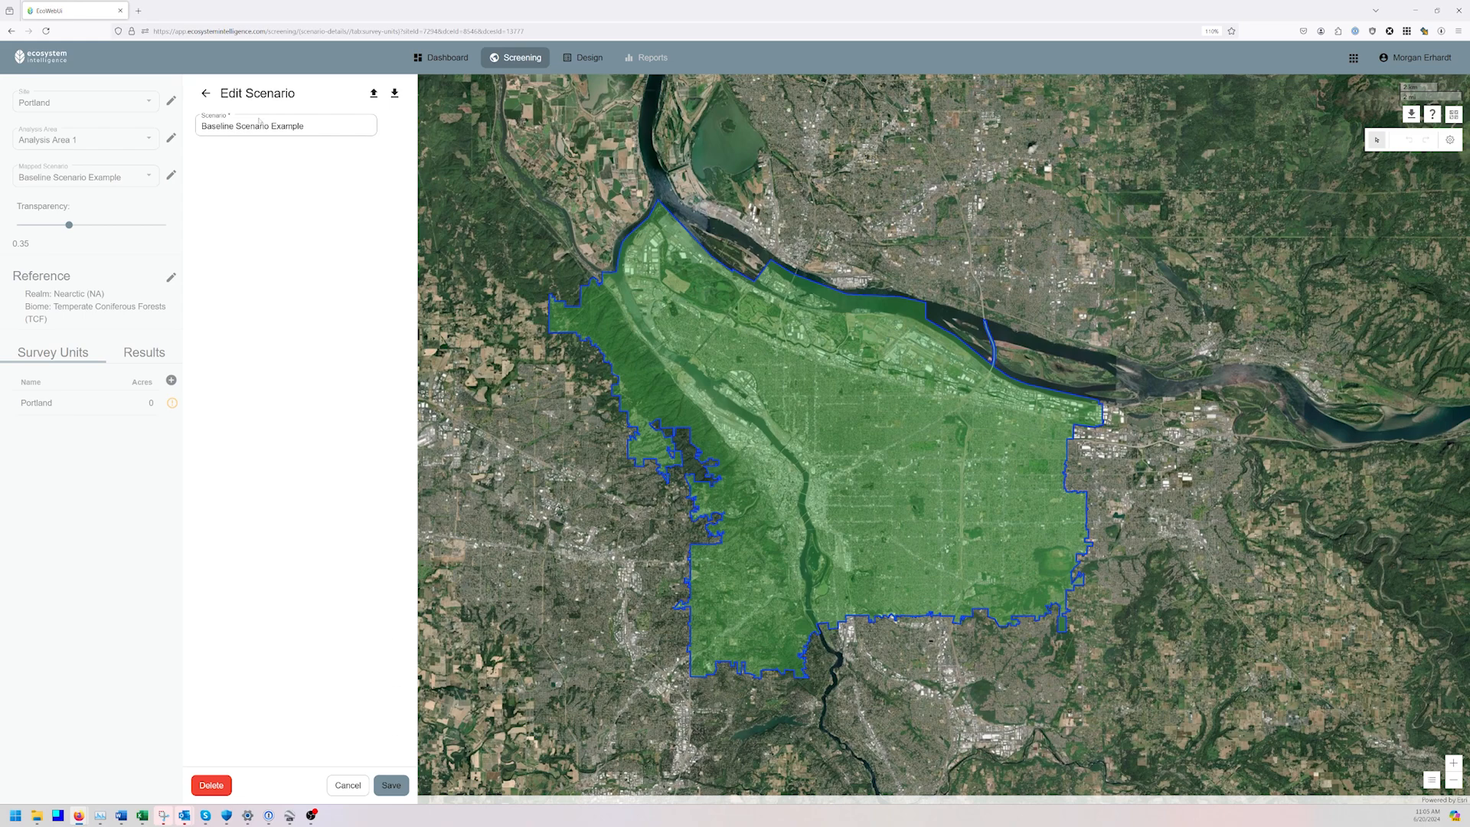
{"action": "left_click", "coordinate": [391, 785]}
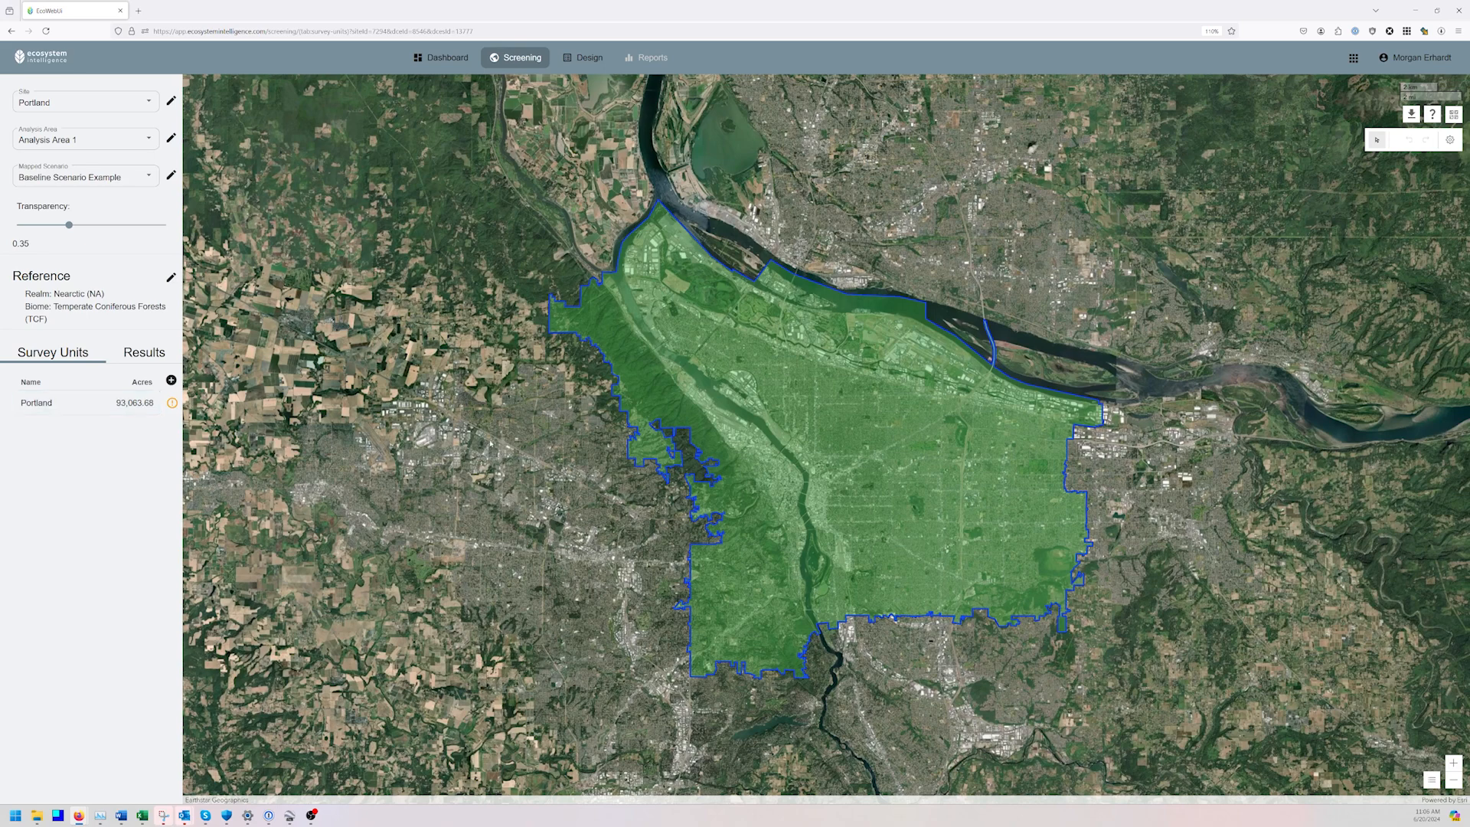
Examine the imported Portland survey unit on the map, from its outer boundary down to the neighbourhoods east of the river
{"action": "left_click_drag", "start_coordinate": [746, 469], "coordinate": [733, 473]}
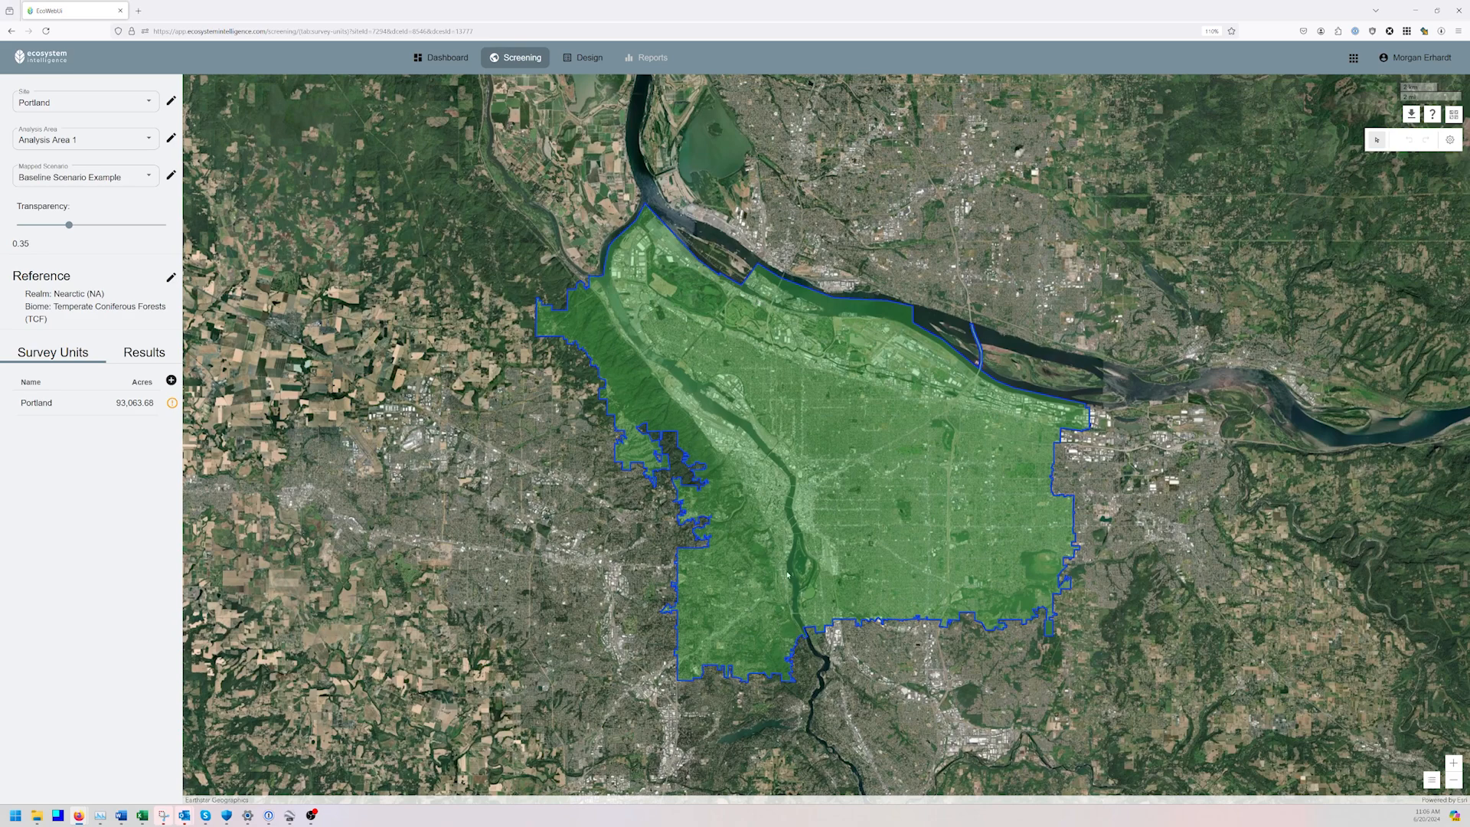
{"action": "mouse_move", "coordinate": [736, 451]}
{"action": "left_mouse_down"}
{"action": "mouse_move", "coordinate": [747, 493]}
{"action": "mouse_move", "coordinate": [730, 473]}
{"action": "left_mouse_up"}
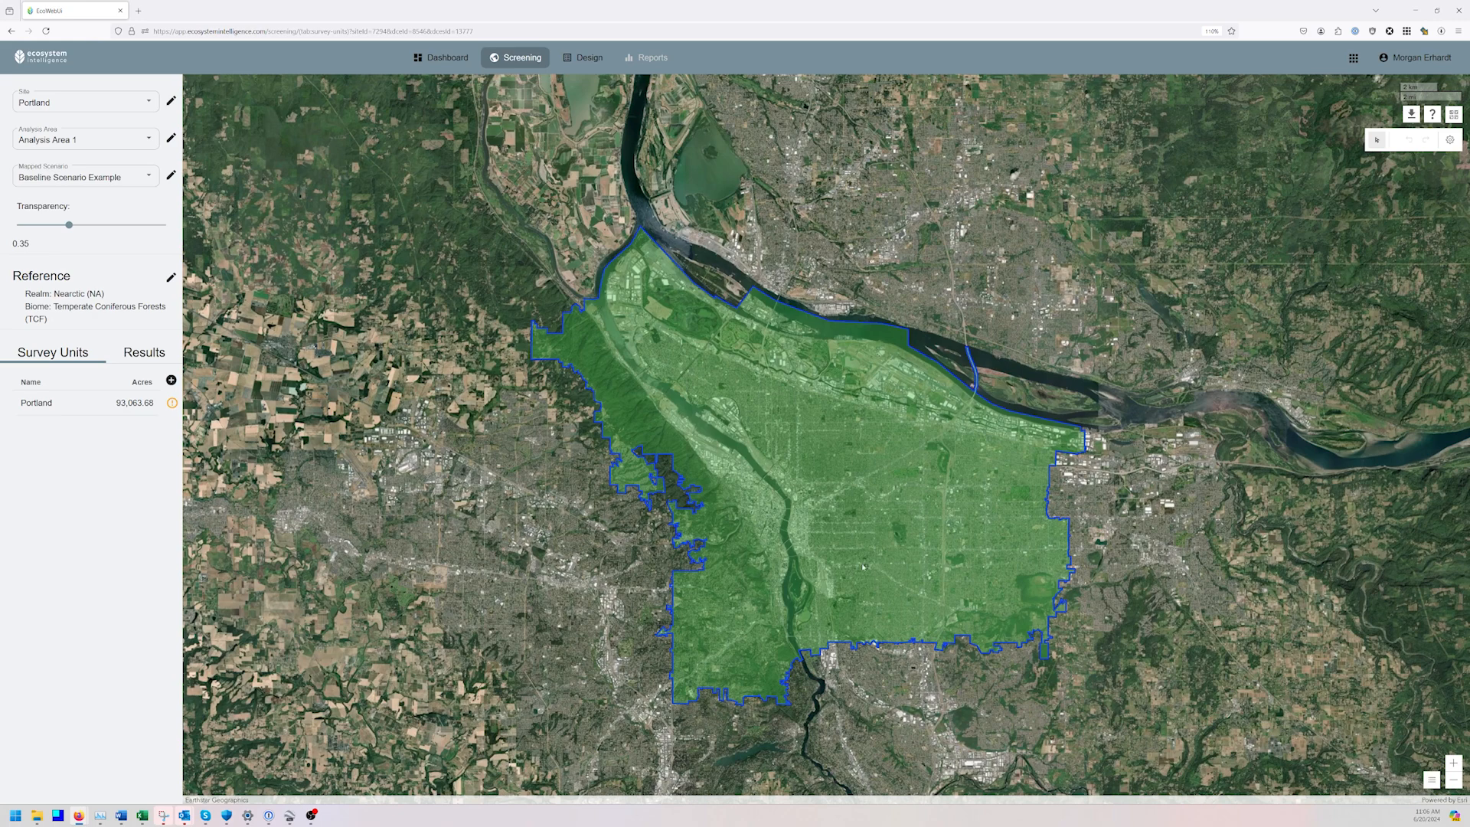
{"action": "scroll", "coordinate": [764, 470], "scroll_direction": "up", "scroll_amount": 2}
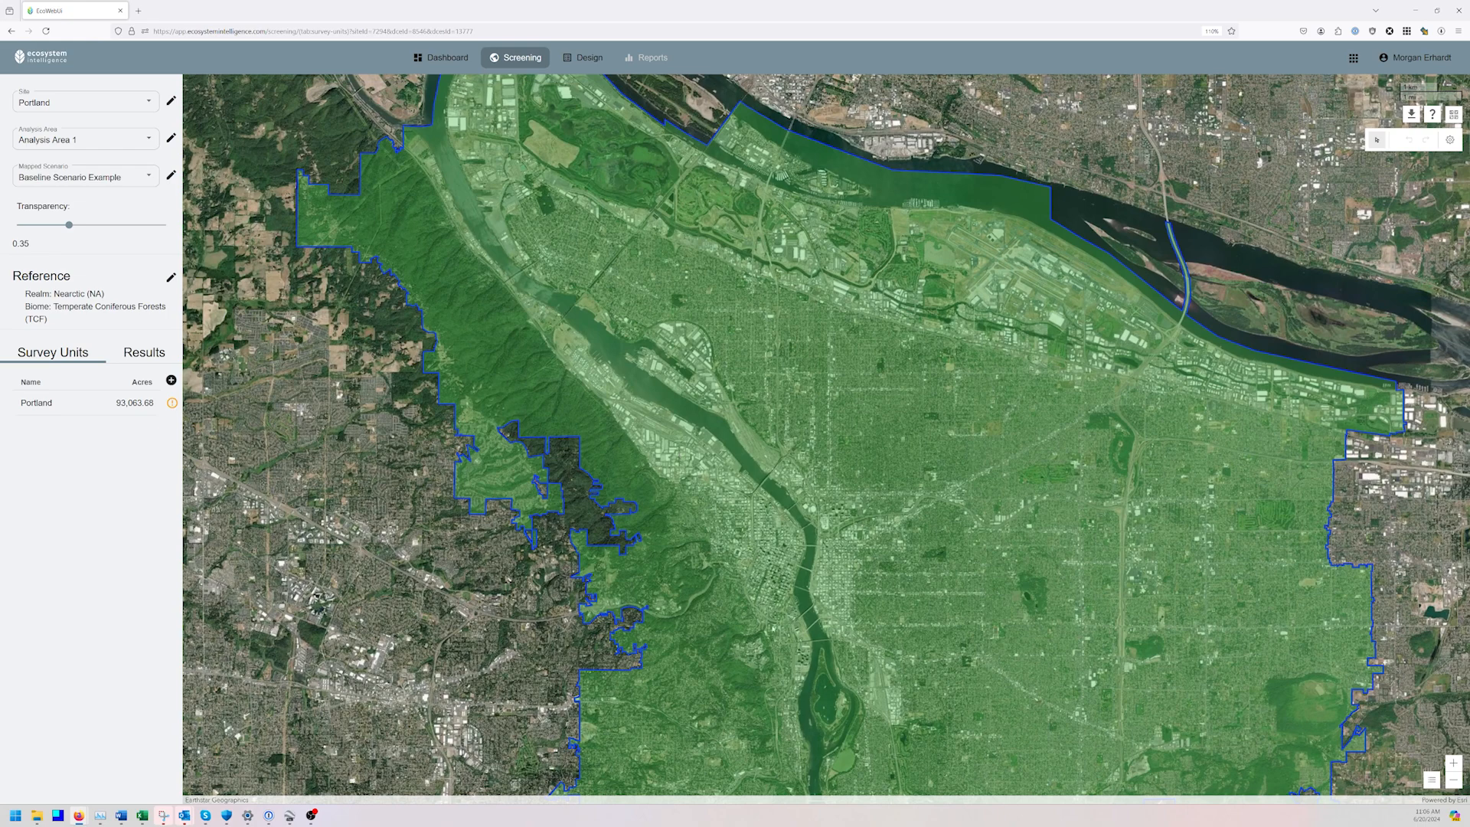
{"action": "left_click_drag", "start_coordinate": [855, 618], "coordinate": [862, 662]}
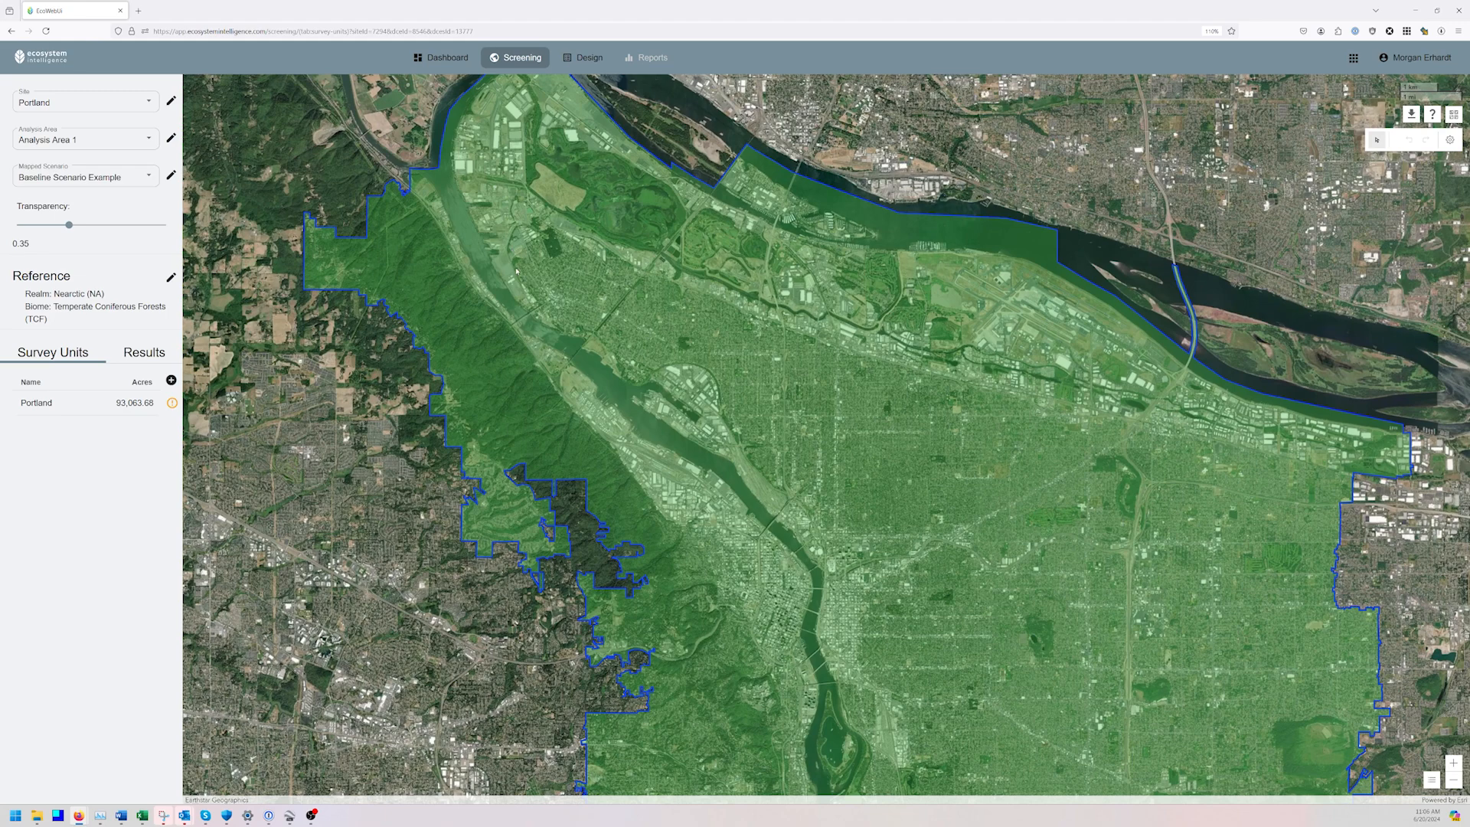
{"action": "left_click_drag", "start_coordinate": [629, 374], "coordinate": [639, 335]}
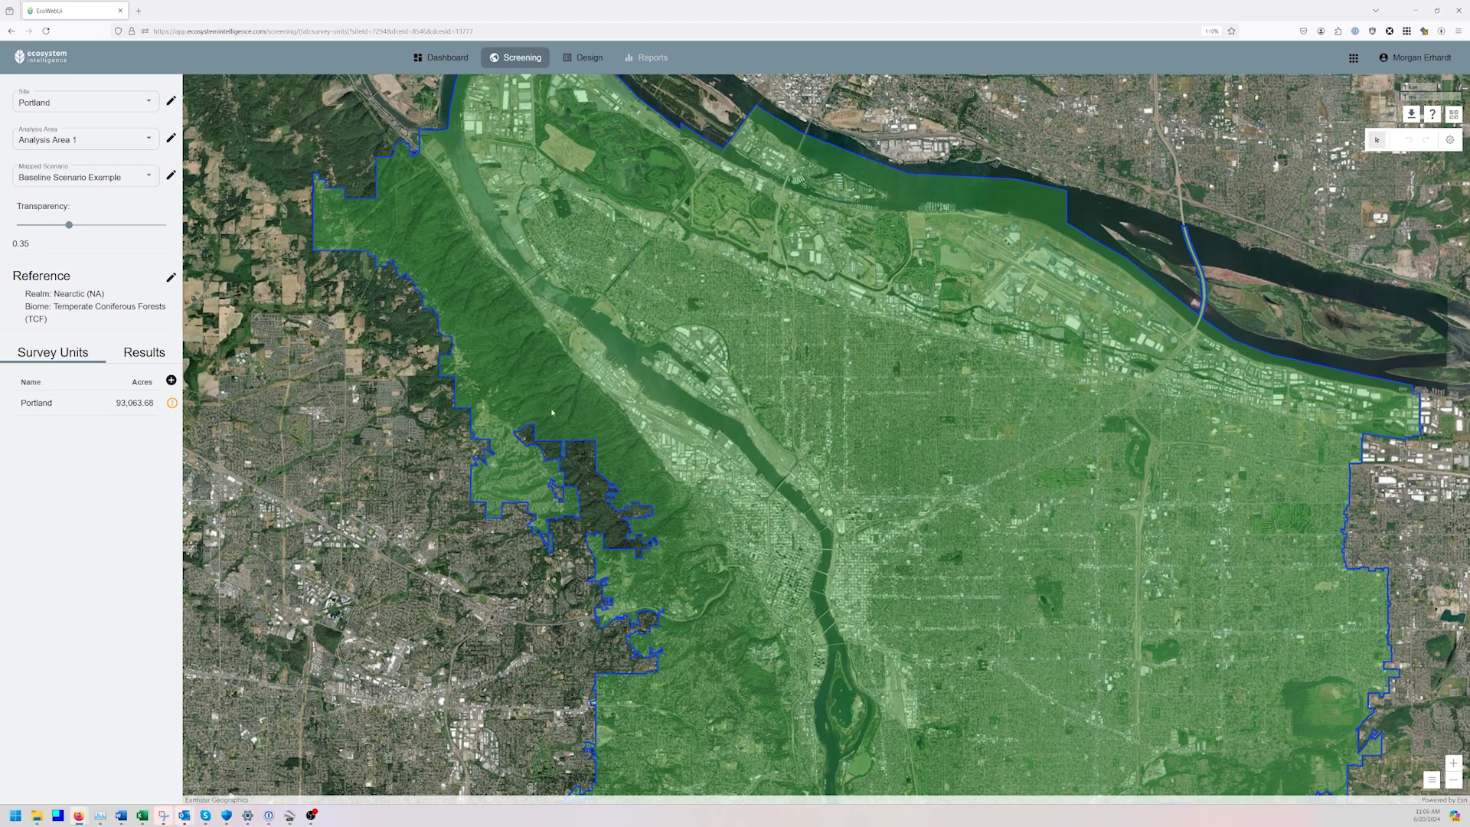
{"action": "left_click_drag", "start_coordinate": [664, 480], "coordinate": [525, 330]}
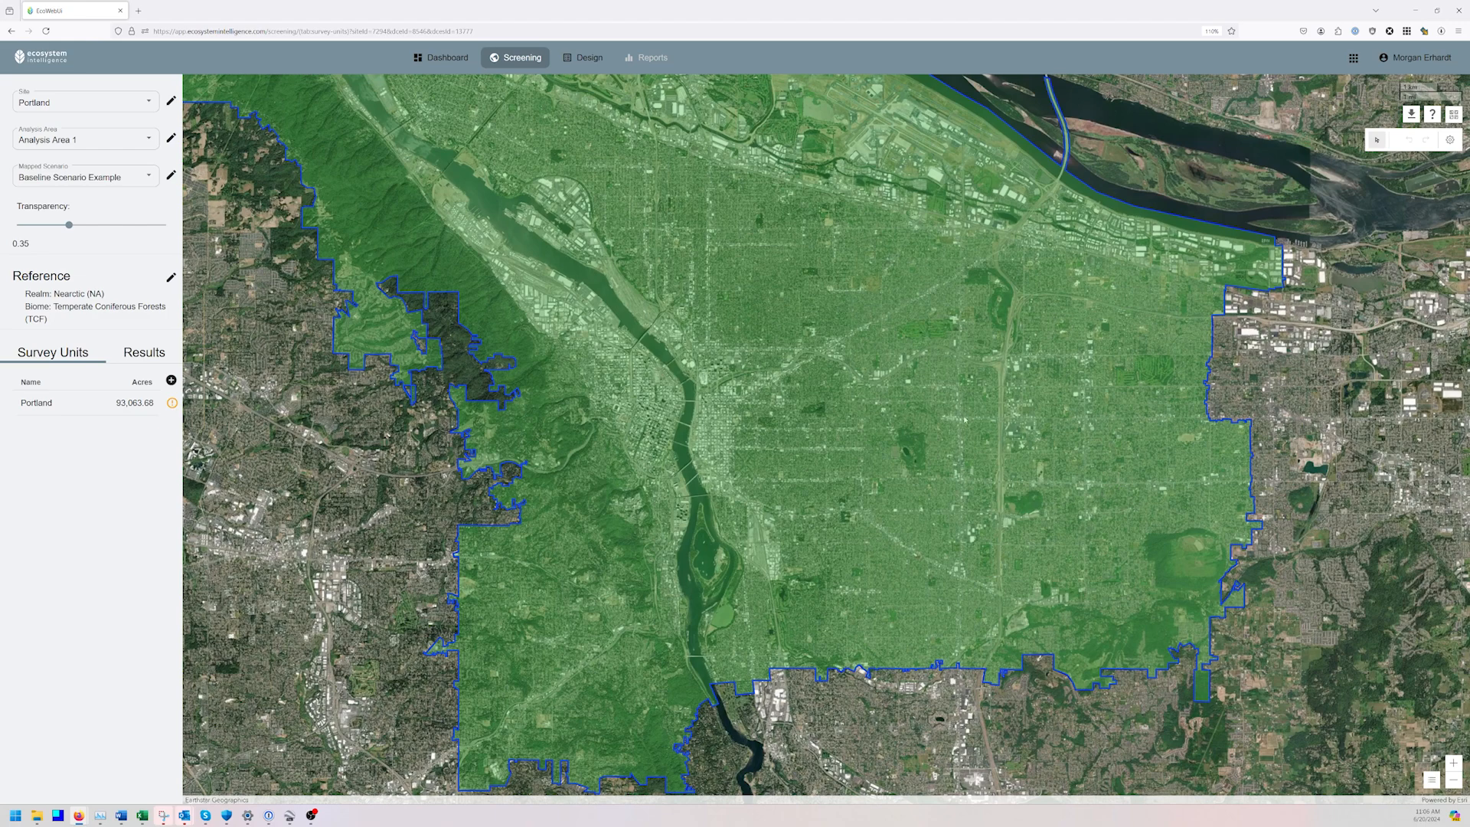
{"action": "scroll", "coordinate": [967, 433], "scroll_direction": "up", "scroll_amount": 3}
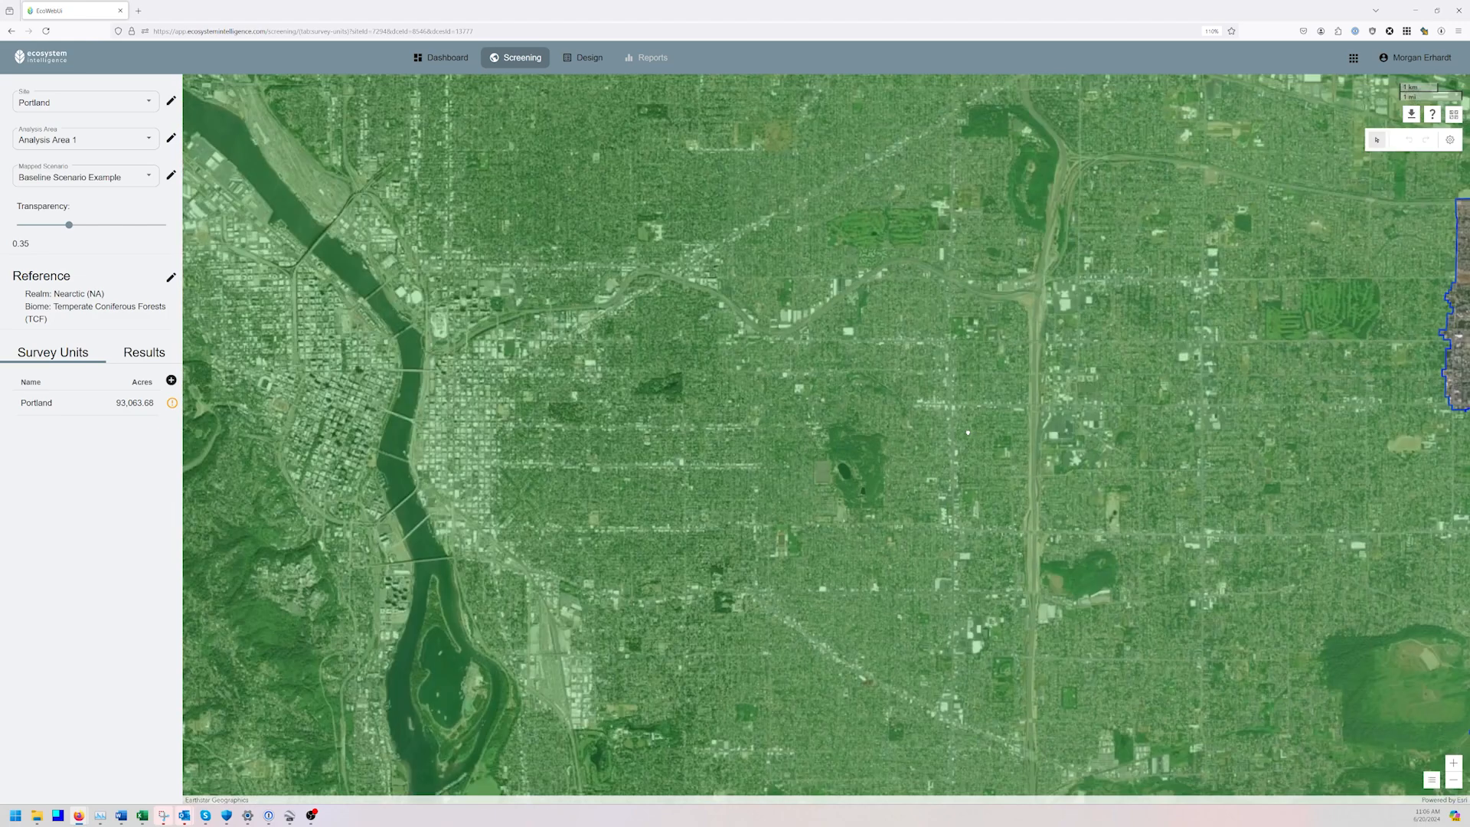
{"action": "scroll", "coordinate": [968, 433], "scroll_direction": "up", "scroll_amount": 2}
{"action": "scroll", "coordinate": [978, 452], "scroll_direction": "up", "scroll_amount": 2}
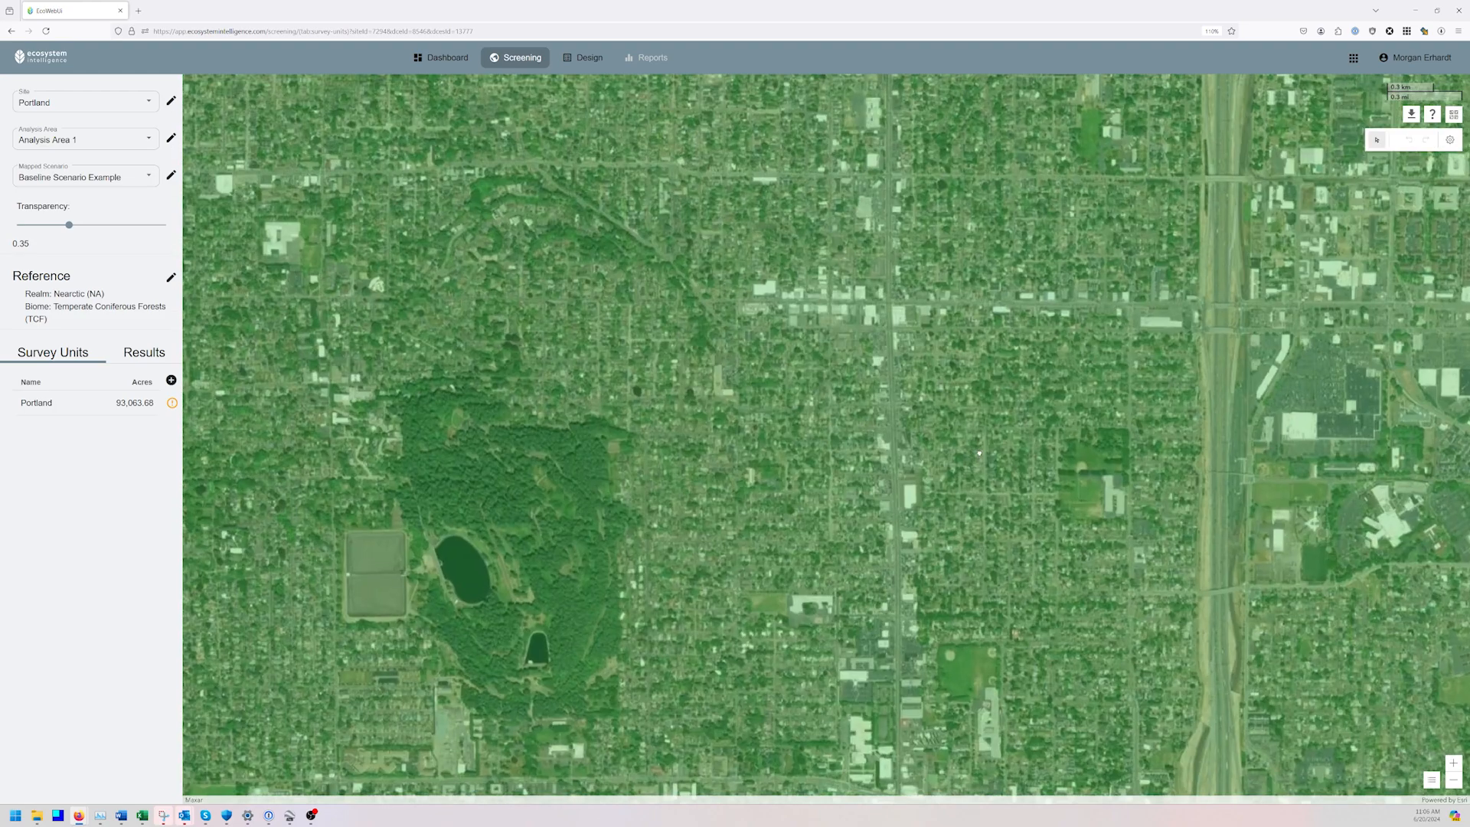
{"action": "scroll", "coordinate": [978, 452], "scroll_direction": "down", "scroll_amount": 3}
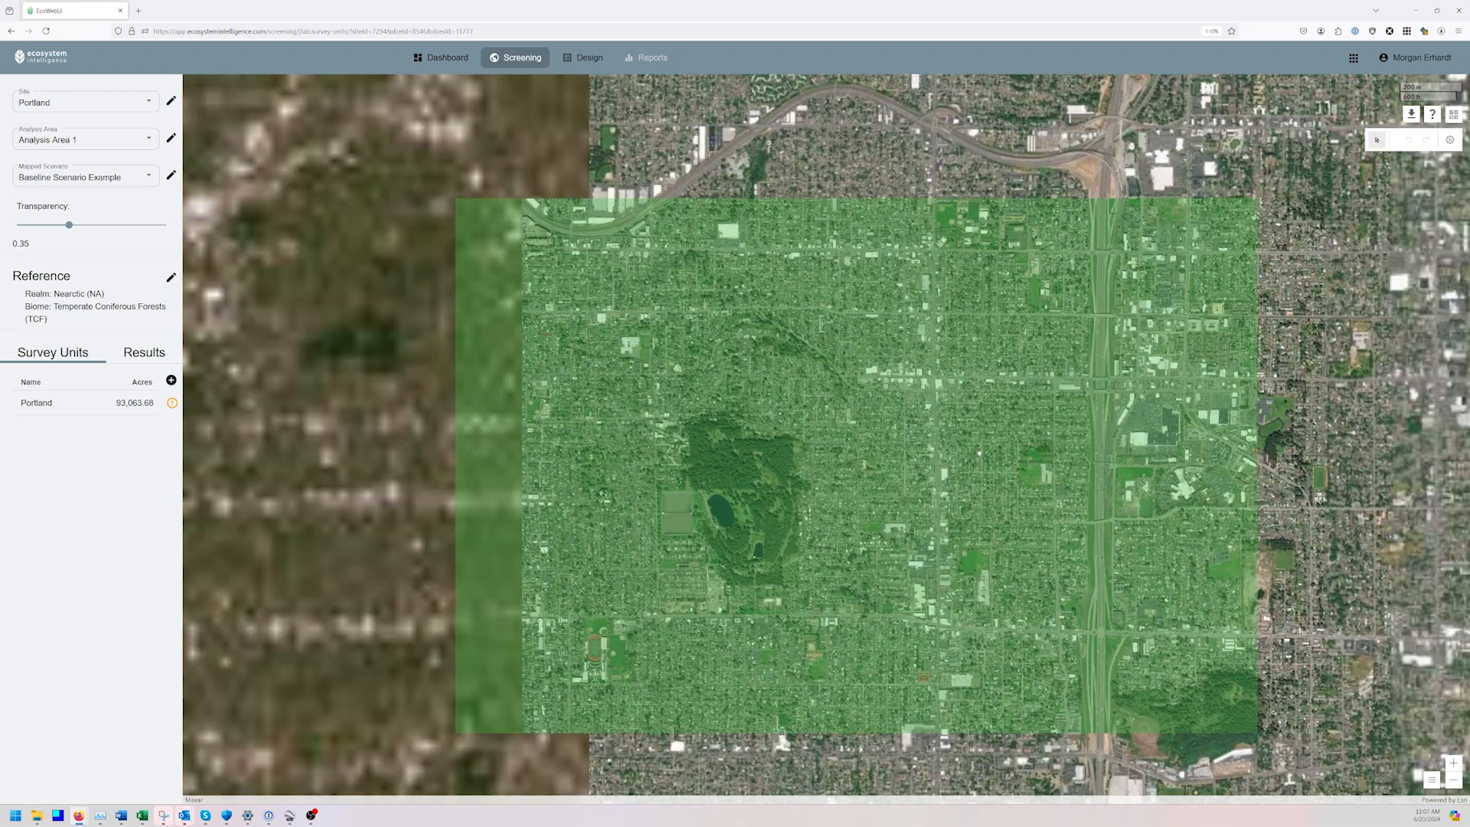
{"action": "scroll", "coordinate": [980, 455], "scroll_direction": "down", "scroll_amount": 2}
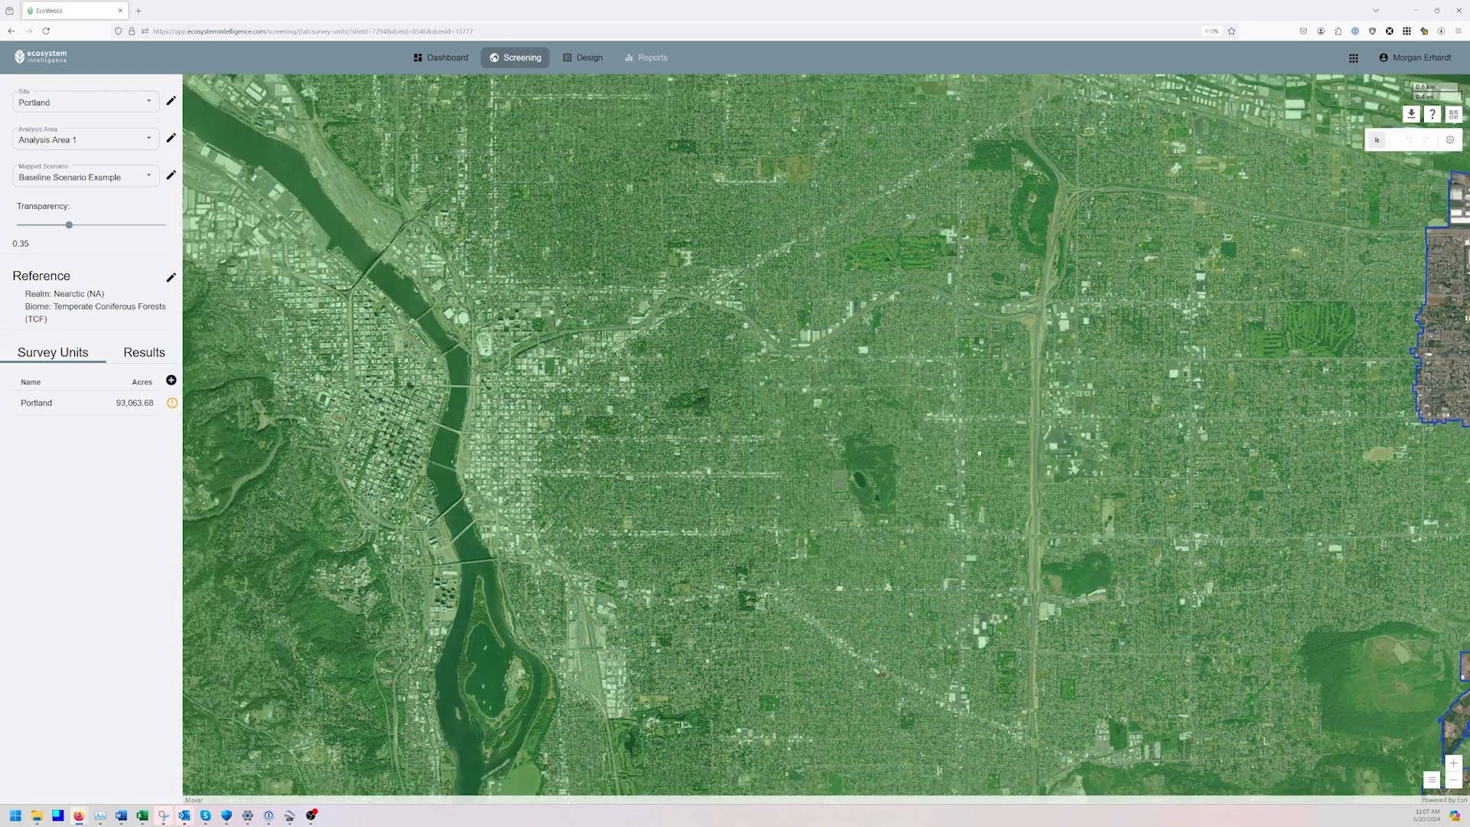
{"action": "left_click_drag", "start_coordinate": [980, 456], "coordinate": [1022, 483]}
{"action": "scroll", "coordinate": [1021, 483], "scroll_direction": "down", "scroll_amount": 2}
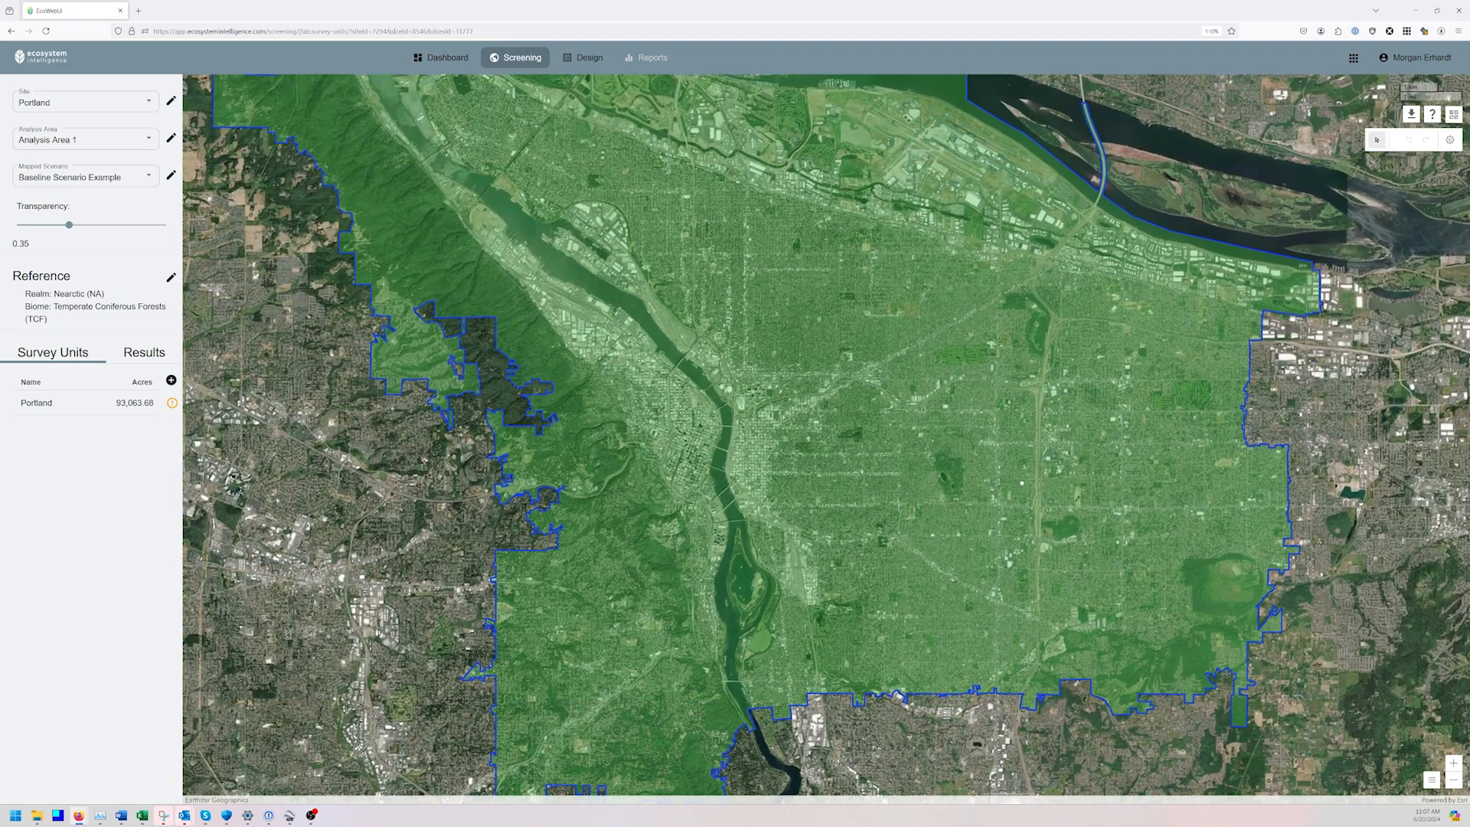
Start splitting the Portland survey unit, tracing the river's west bank from just outside the southern boundary to the bridge north of the island
{"action": "left_click", "coordinate": [949, 443]}
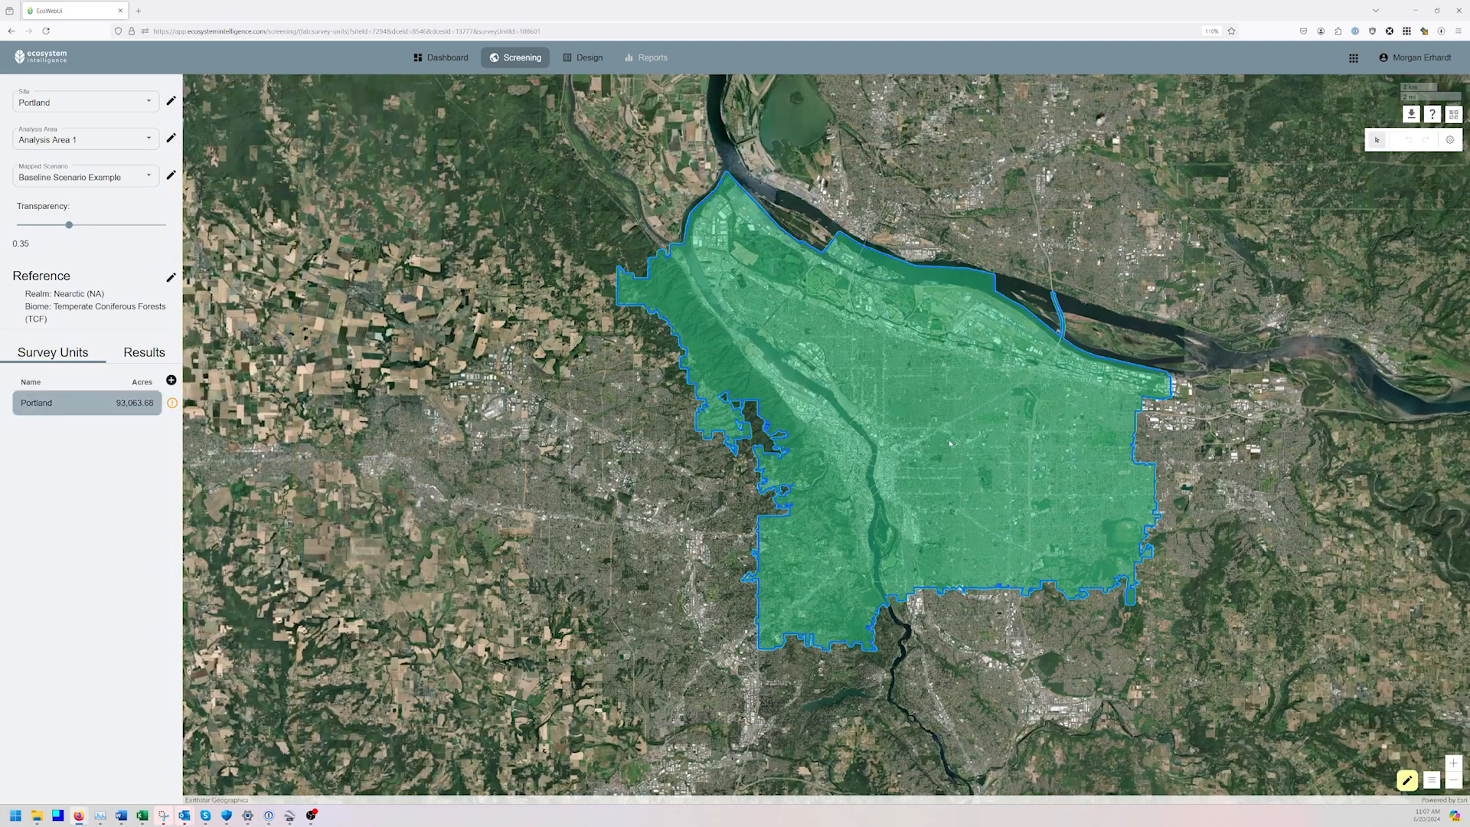
{"action": "left_click", "coordinate": [1407, 781]}
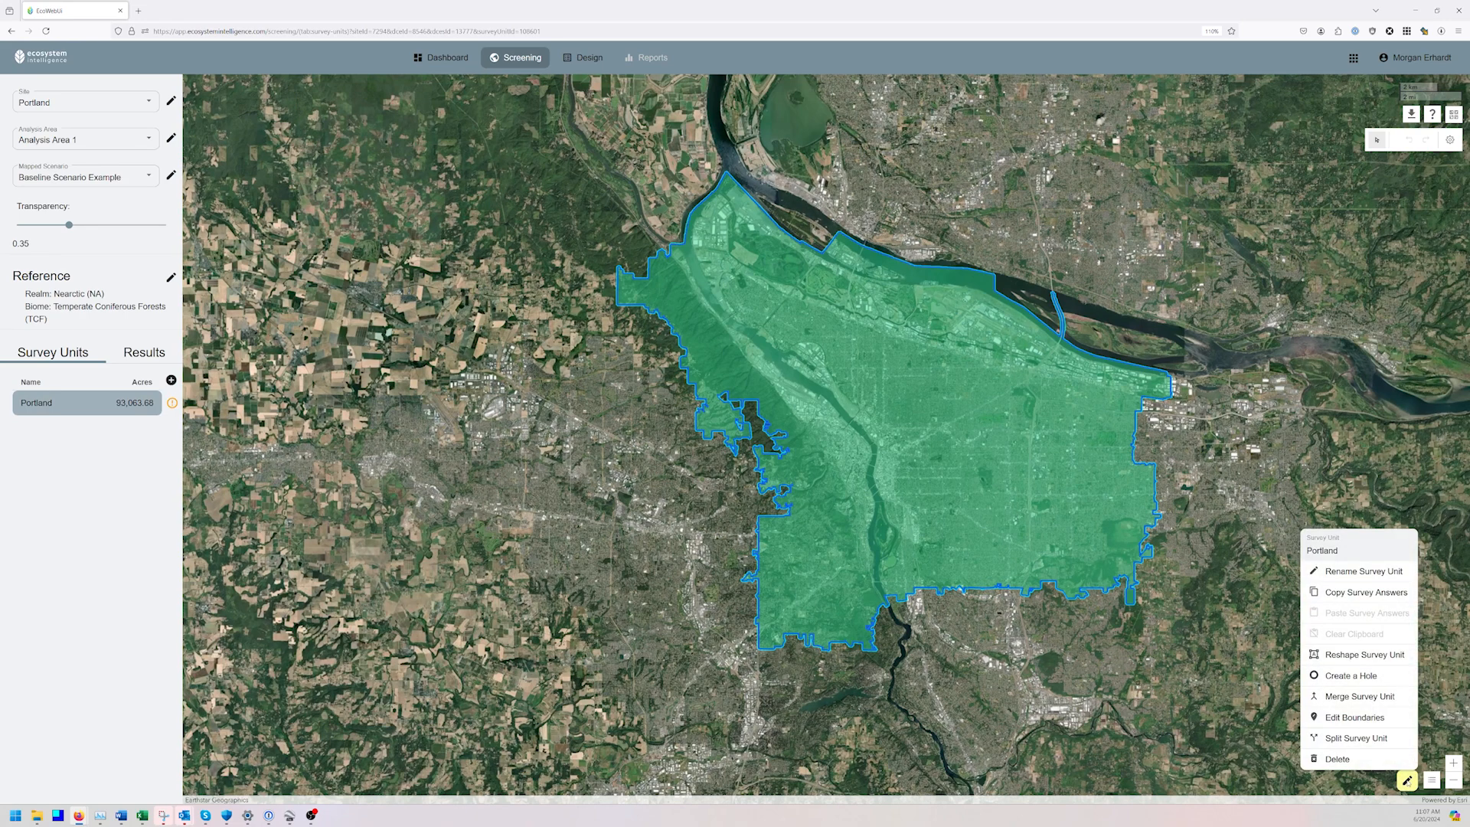
{"action": "left_click", "coordinate": [1360, 739]}
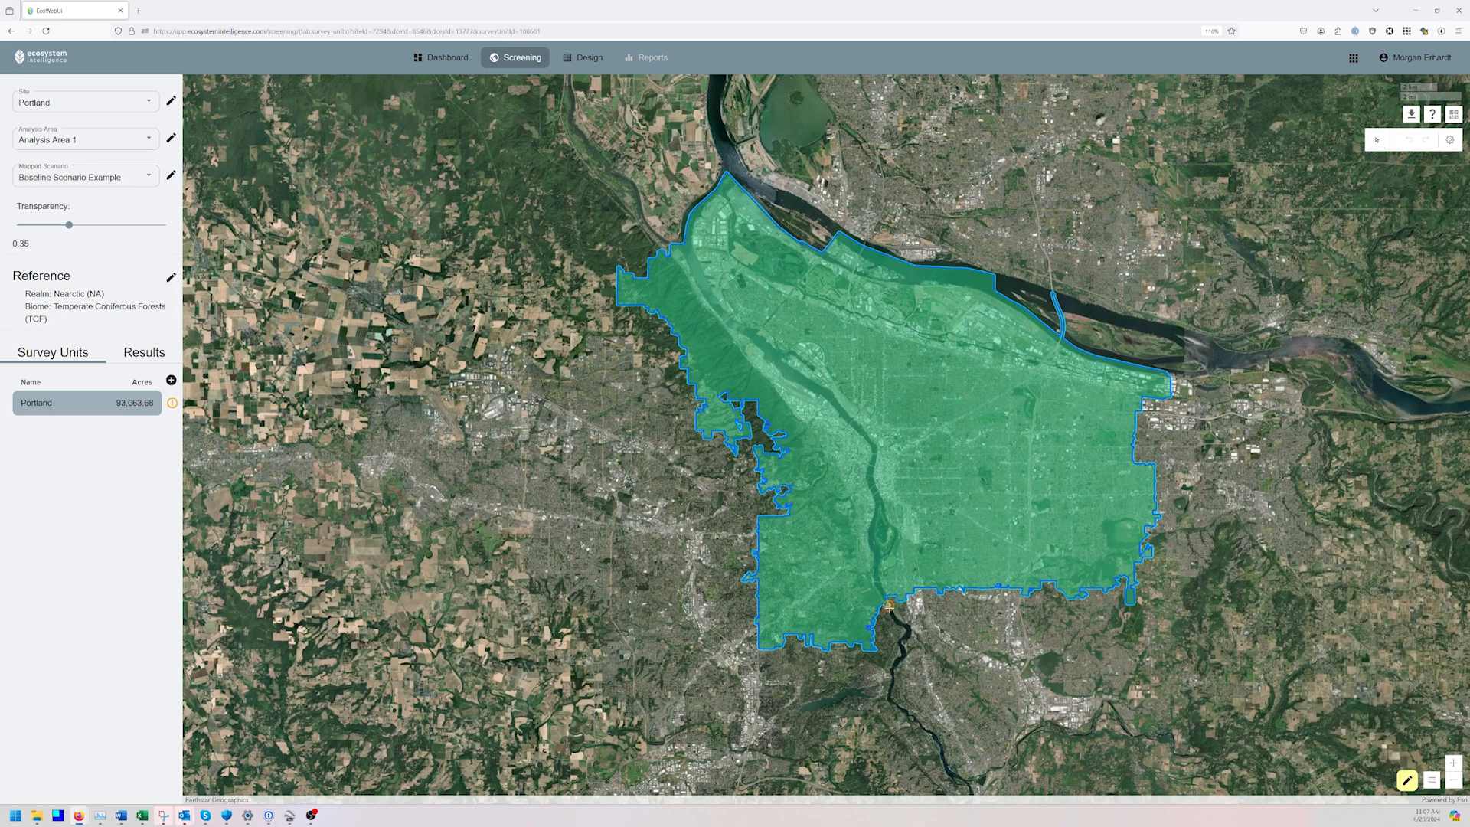
{"action": "scroll", "coordinate": [882, 576], "scroll_direction": "up", "scroll_amount": 1}
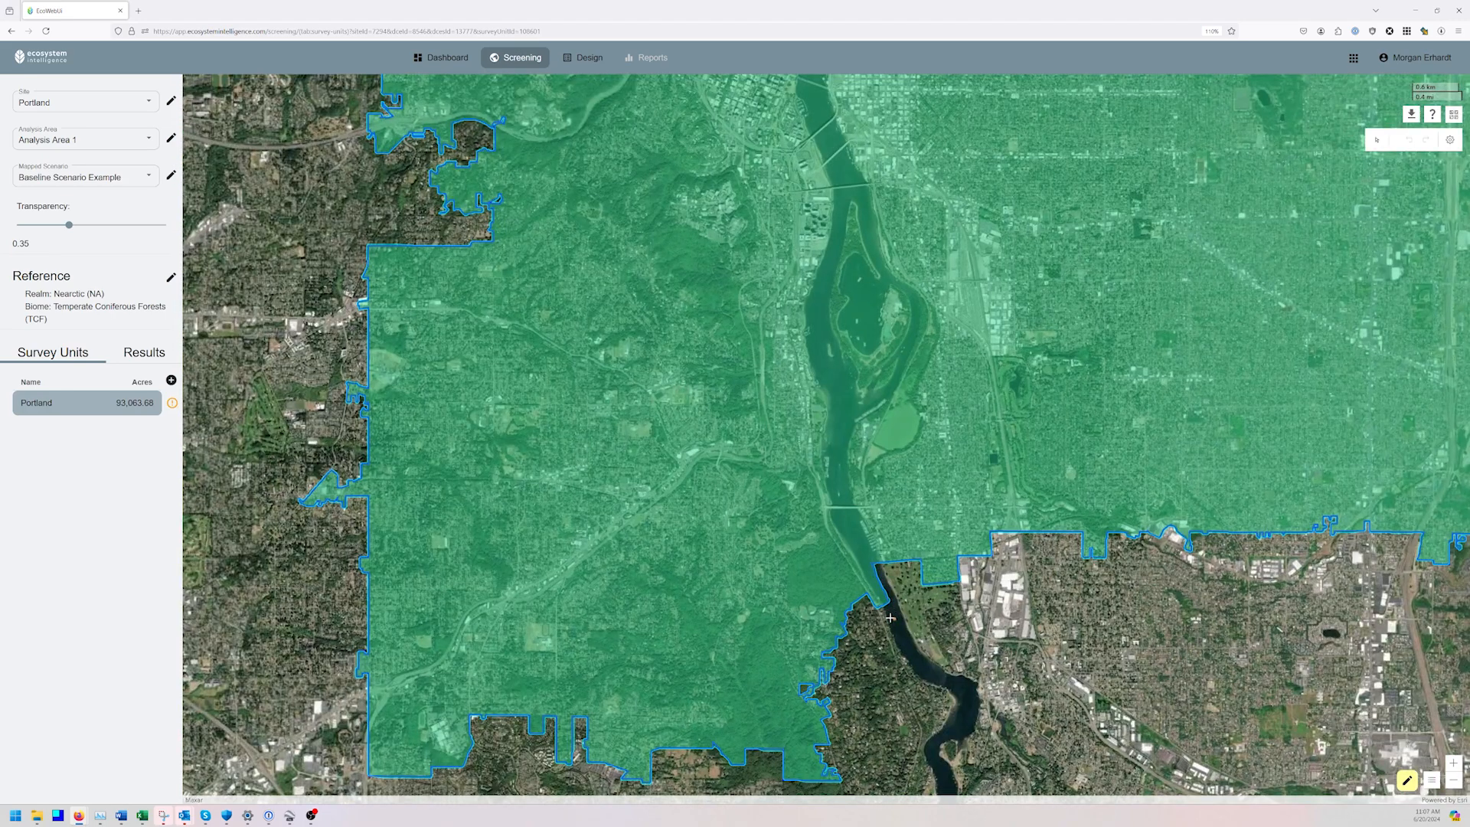
{"action": "left_click", "coordinate": [887, 617]}
{"action": "left_click", "coordinate": [860, 570]}
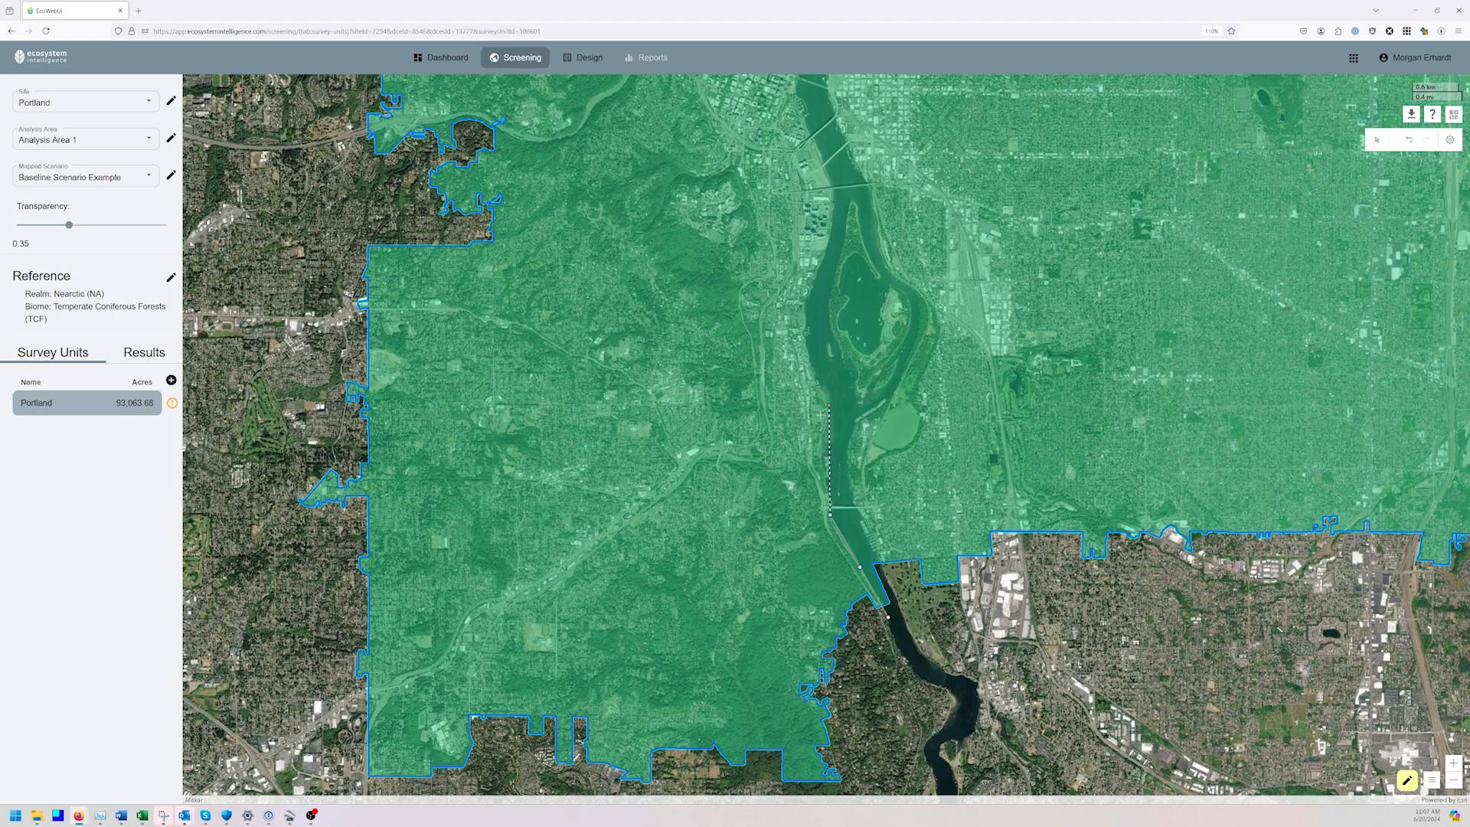
{"action": "left_click", "coordinate": [829, 404]}
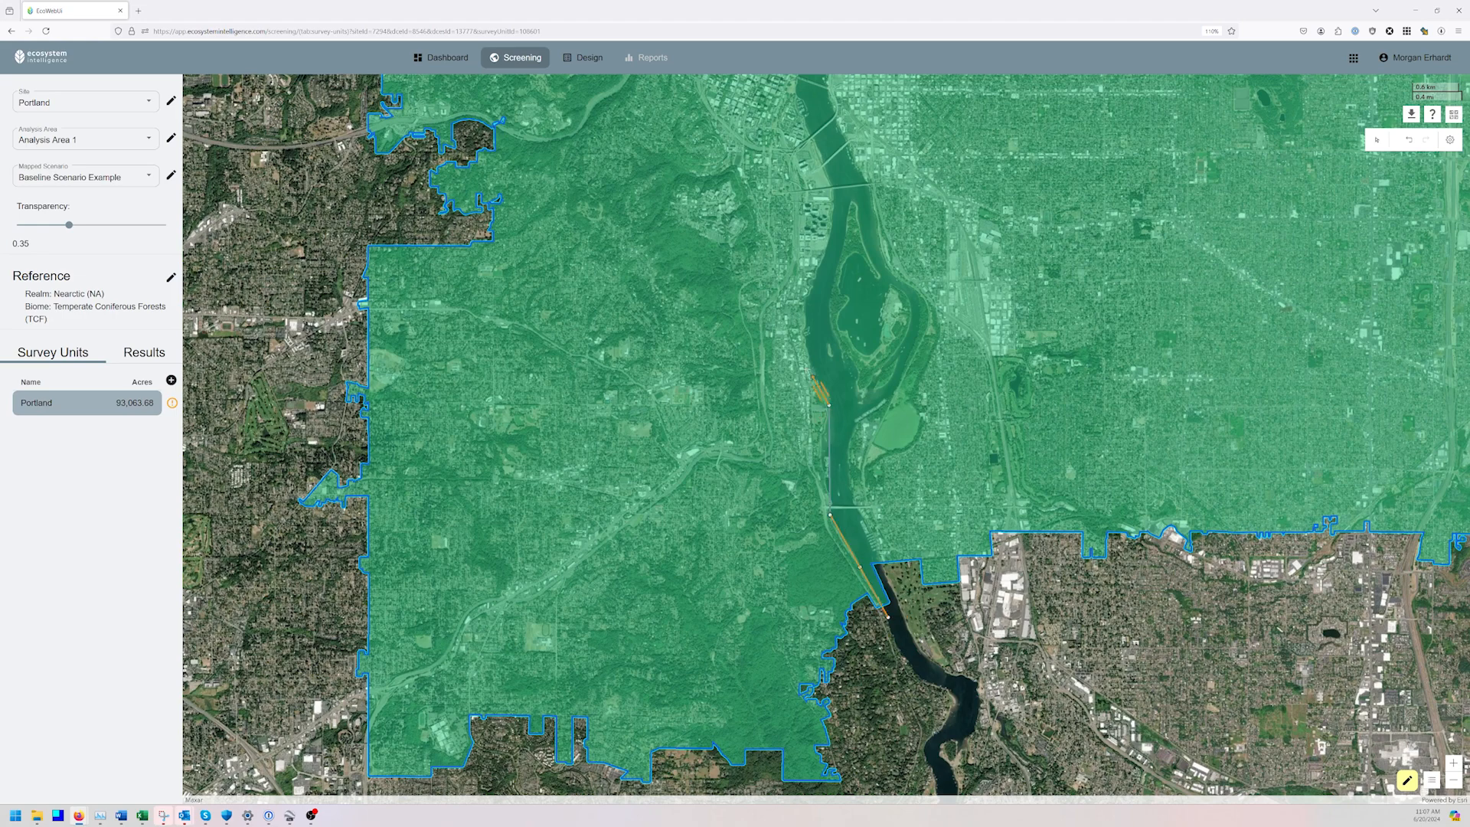
{"action": "left_click", "coordinate": [810, 357]}
{"action": "left_click", "coordinate": [807, 305]}
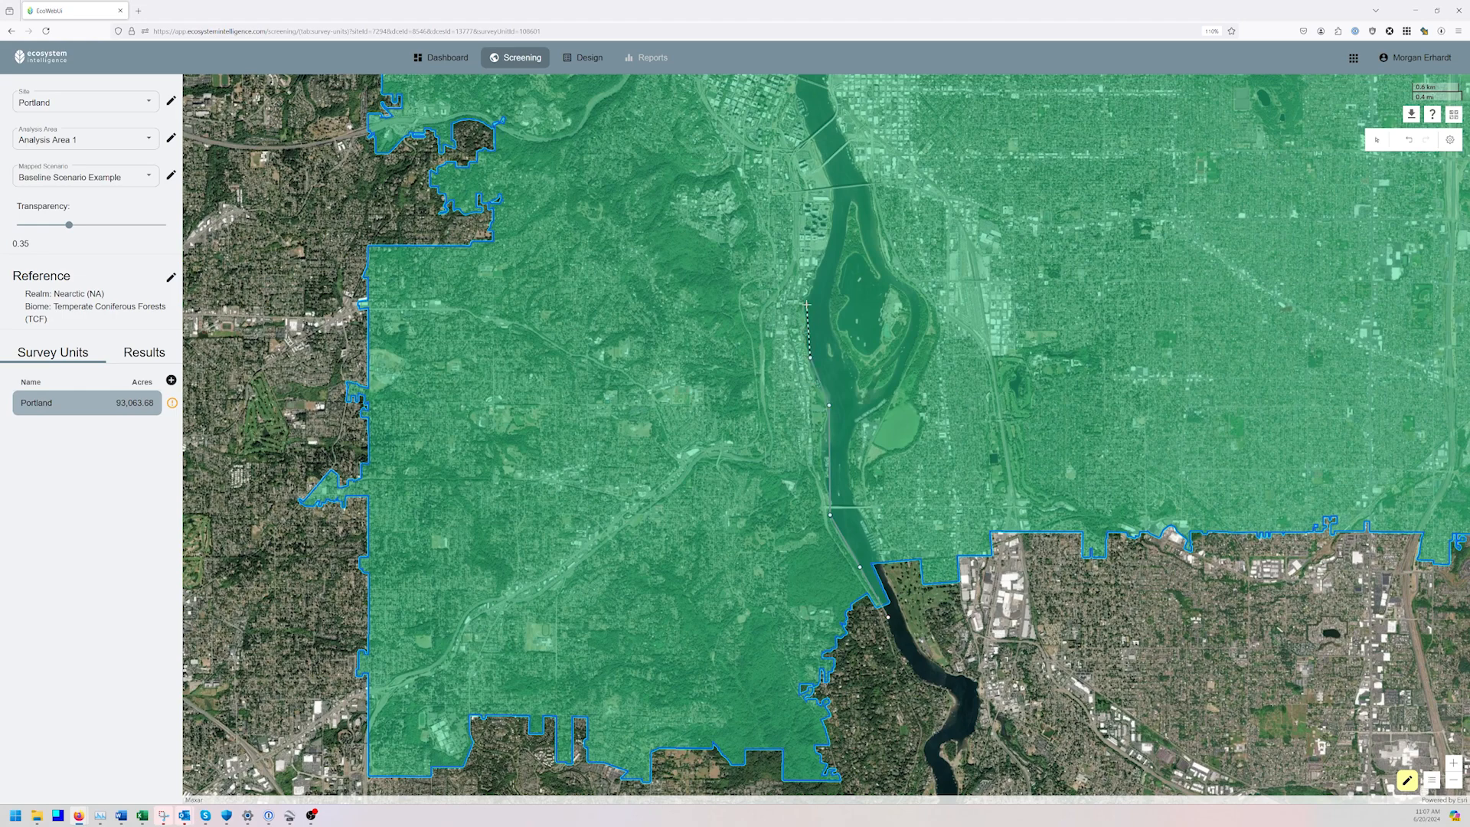
{"action": "left_click", "coordinate": [832, 223]}
{"action": "left_click", "coordinate": [835, 183]}
Continue the split line north along the downtown waterfront on the river's west bank, past the downtown bridges
{"action": "left_click_drag", "start_coordinate": [895, 246], "coordinate": [931, 555]}
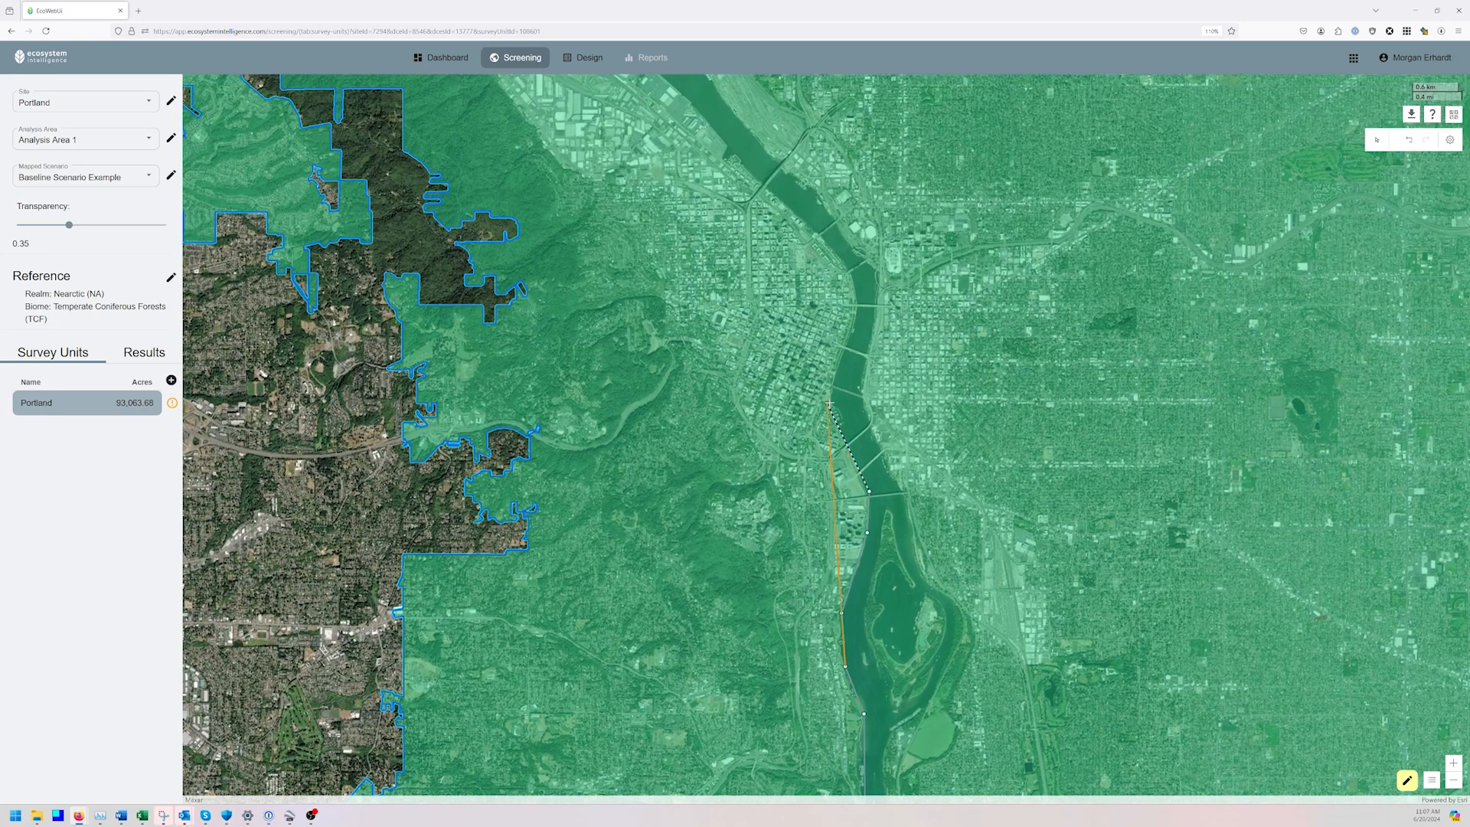
{"action": "left_click", "coordinate": [833, 400]}
{"action": "left_click", "coordinate": [861, 310]}
{"action": "left_click", "coordinate": [798, 214]}
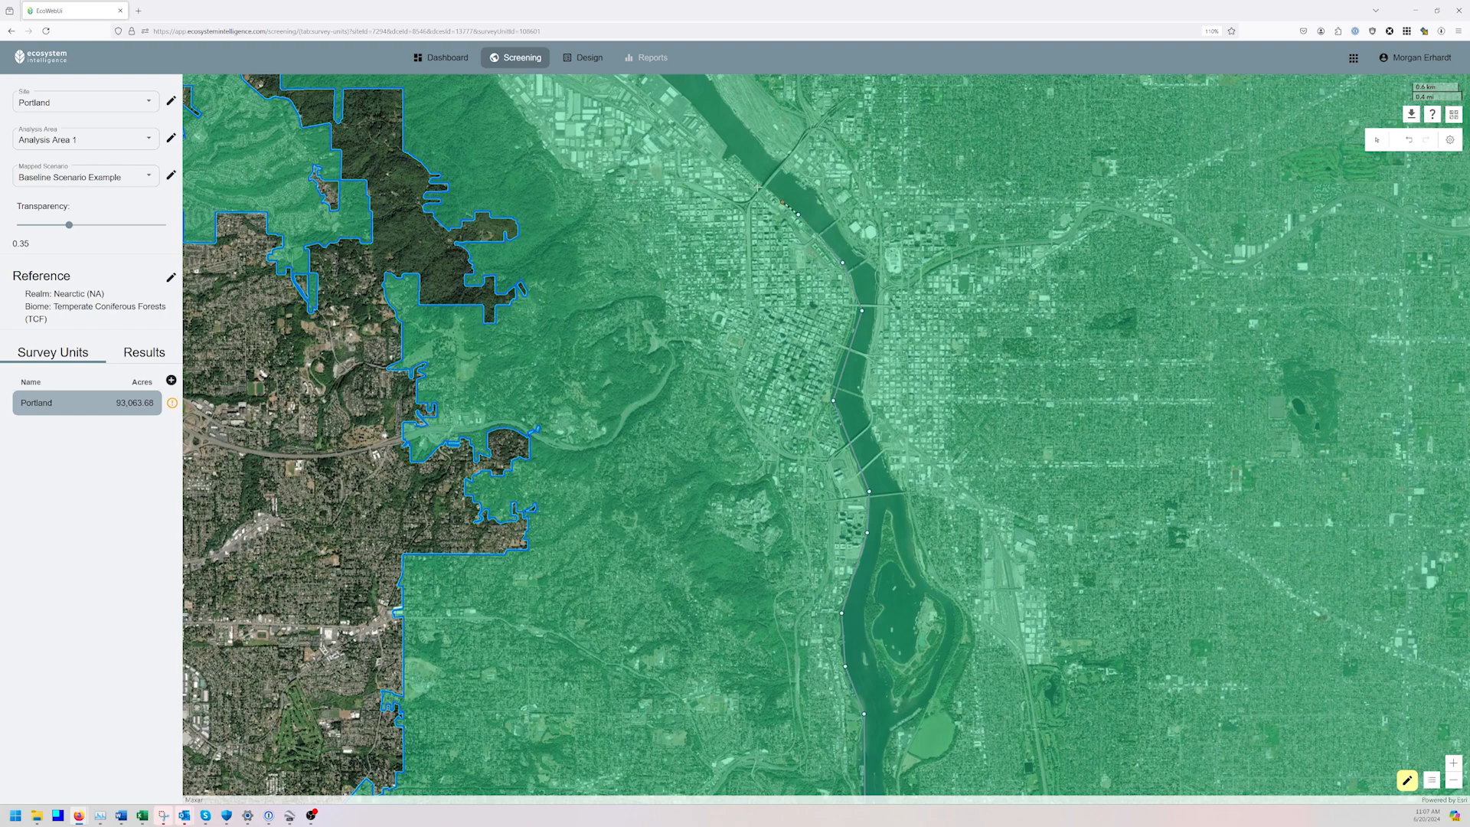
{"action": "left_click", "coordinate": [737, 154]}
Extend the split line northwest along the river's west bank, past the industrial harbor and the next bridge
{"action": "left_click_drag", "start_coordinate": [836, 180], "coordinate": [970, 514]}
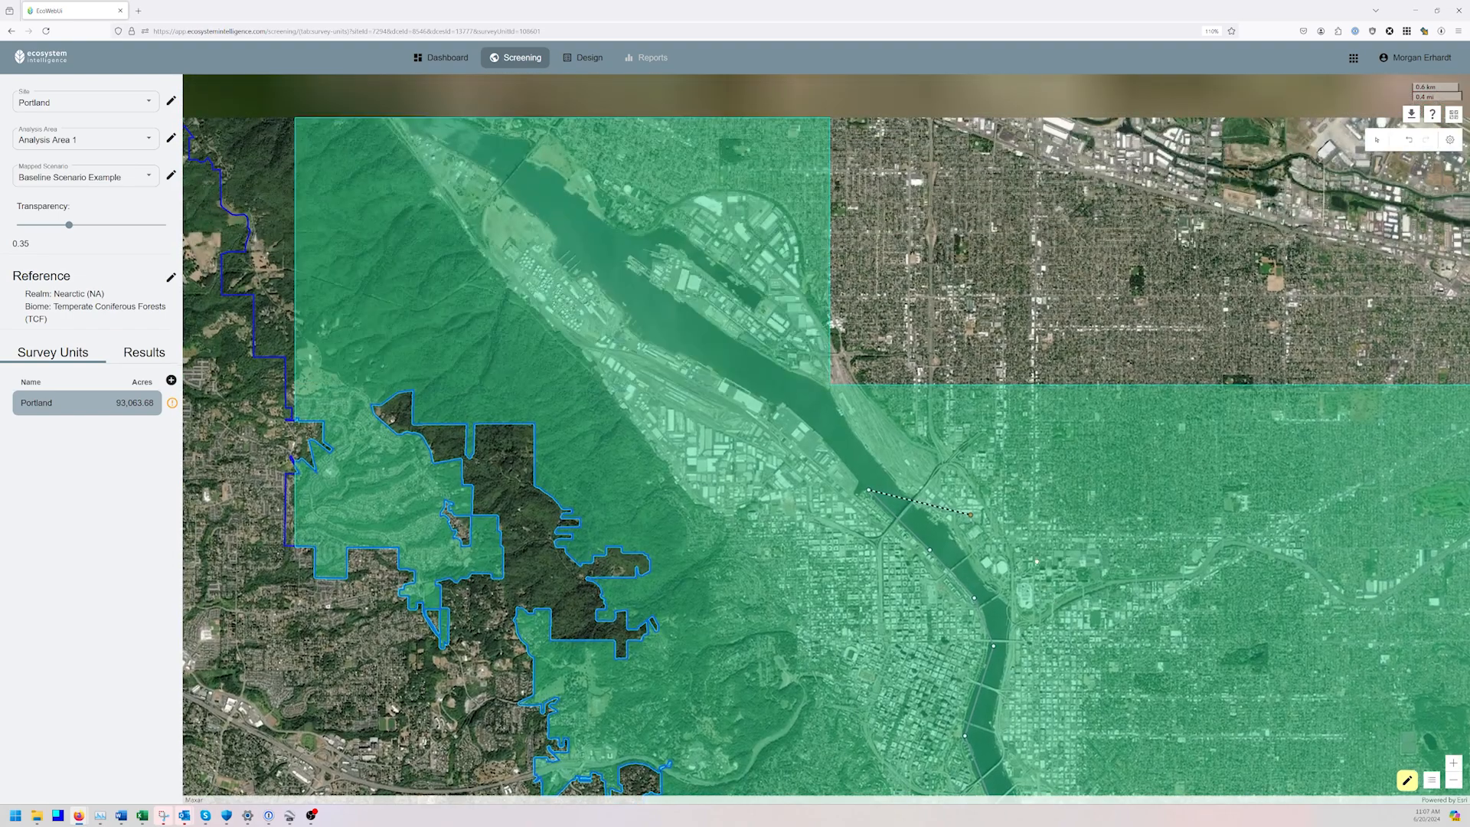
{"action": "left_click_drag", "start_coordinate": [880, 379], "coordinate": [1010, 545]}
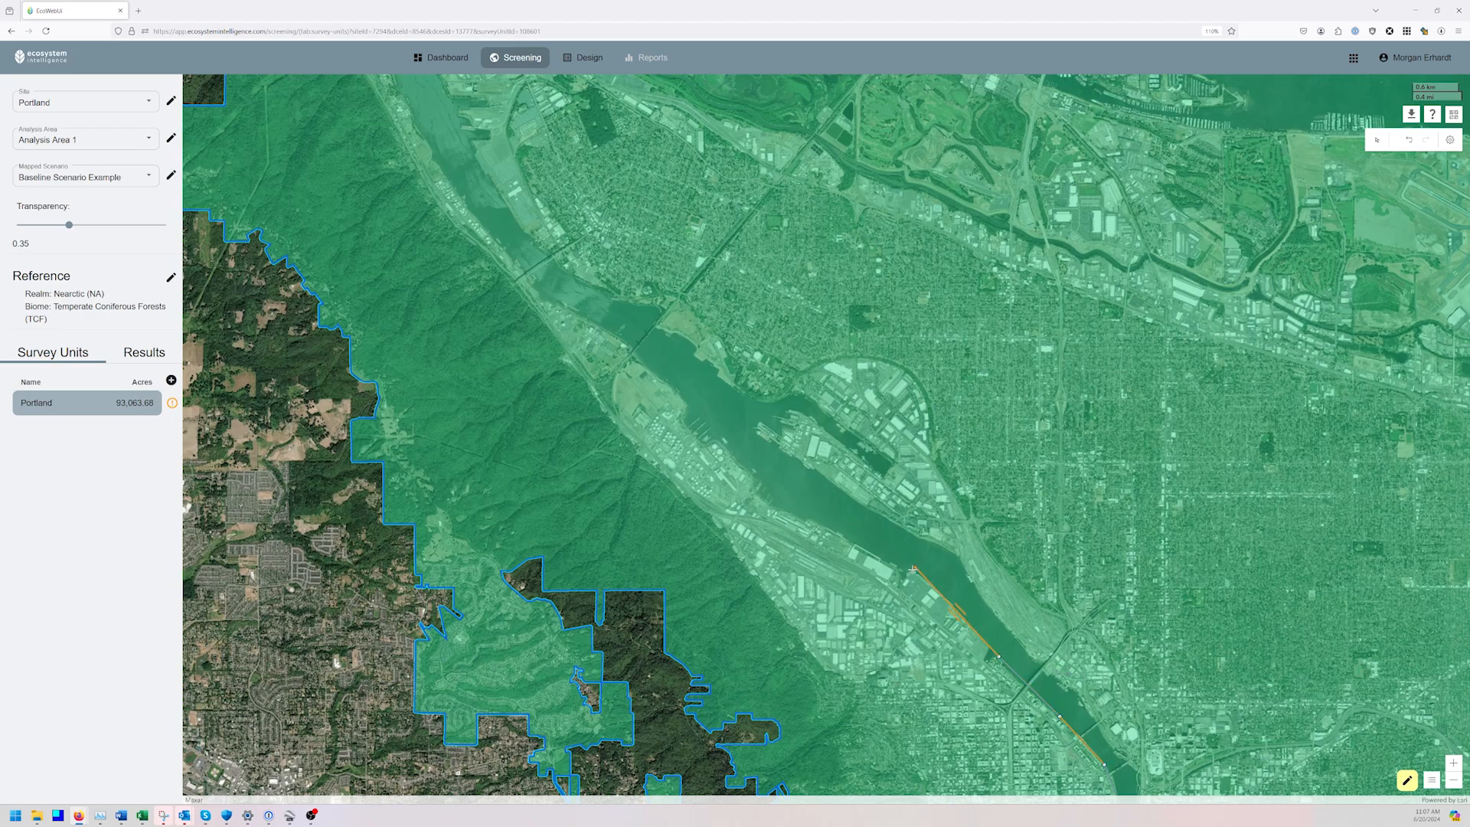
{"action": "left_click", "coordinate": [912, 569]}
{"action": "left_click", "coordinate": [768, 501]}
{"action": "left_click", "coordinate": [750, 469]}
{"action": "left_click", "coordinate": [717, 435]}
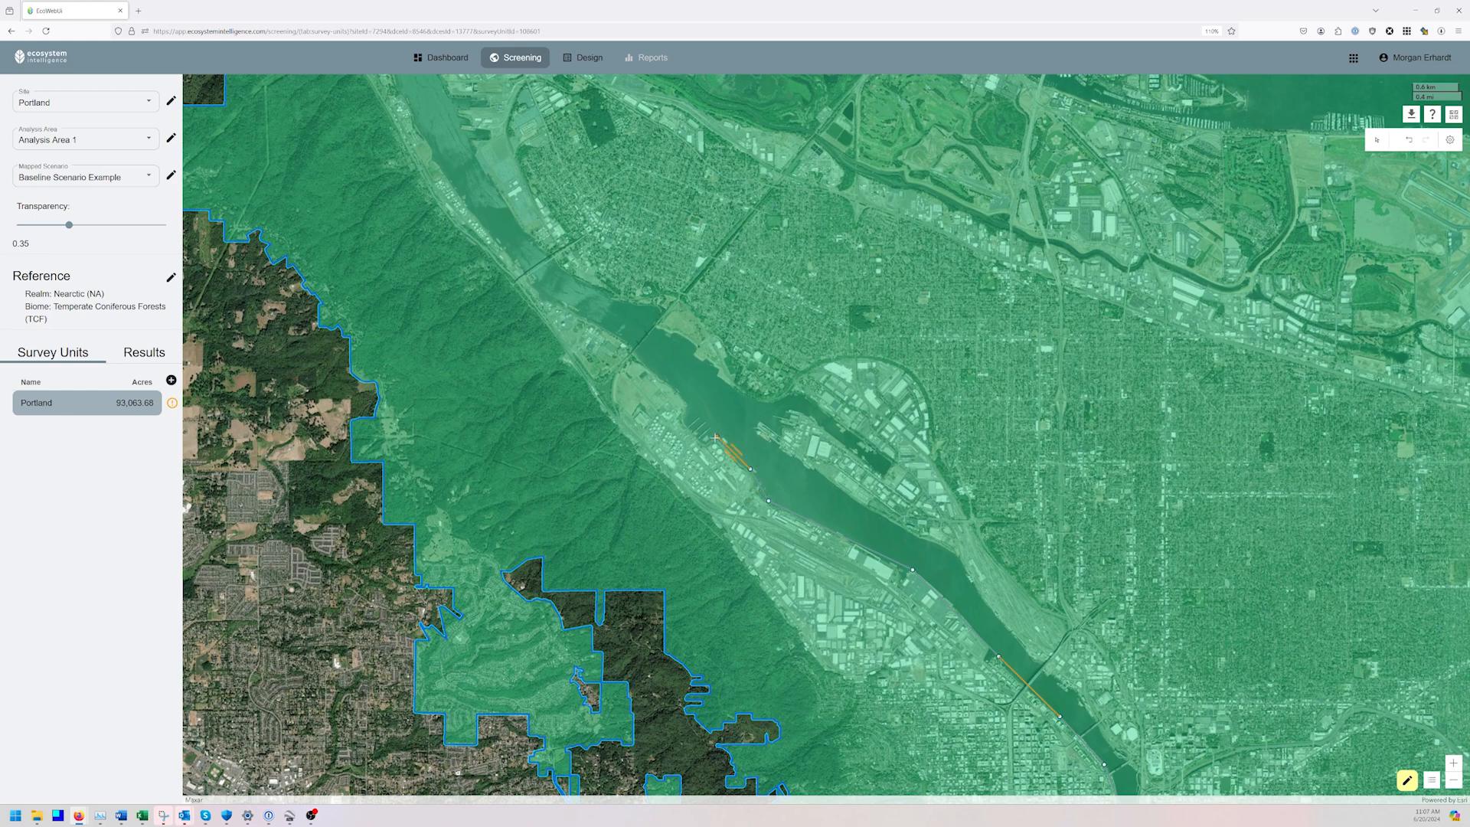
{"action": "left_click", "coordinate": [671, 380]}
{"action": "left_click", "coordinate": [622, 338]}
{"action": "left_click", "coordinate": [539, 294]}
Finish the split line along the west bank just beyond the unit's northwestern boundary, dividing the Portland survey unit in two
{"action": "left_click_drag", "start_coordinate": [572, 267], "coordinate": [868, 602]}
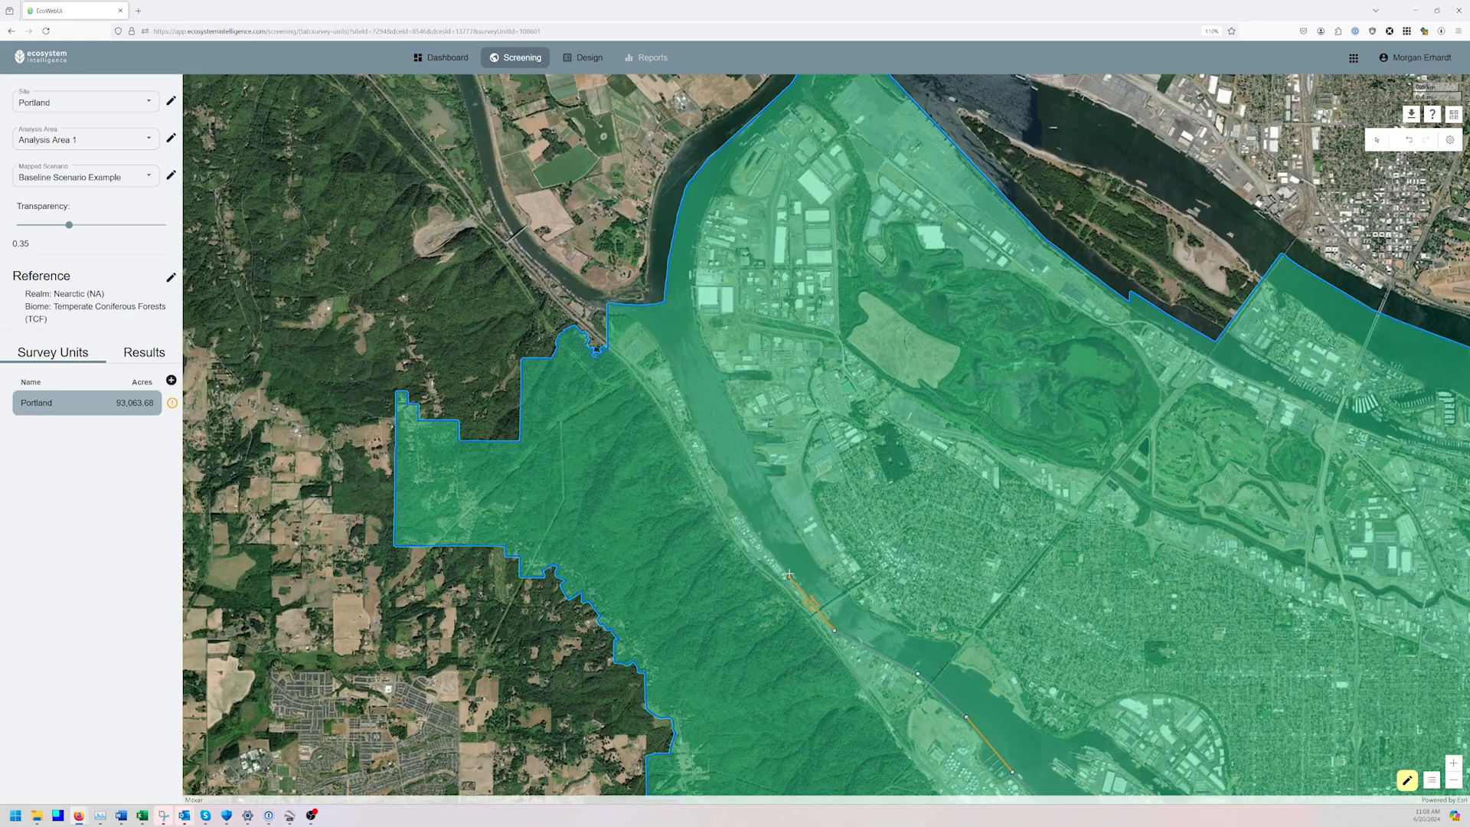
{"action": "left_click", "coordinate": [731, 497]}
{"action": "left_click", "coordinate": [701, 434]}
{"action": "left_click", "coordinate": [677, 376]}
{"action": "left_click", "coordinate": [640, 323]}
{"action": "left_click", "coordinate": [620, 312]}
{"action": "double_click", "coordinate": [591, 312]}
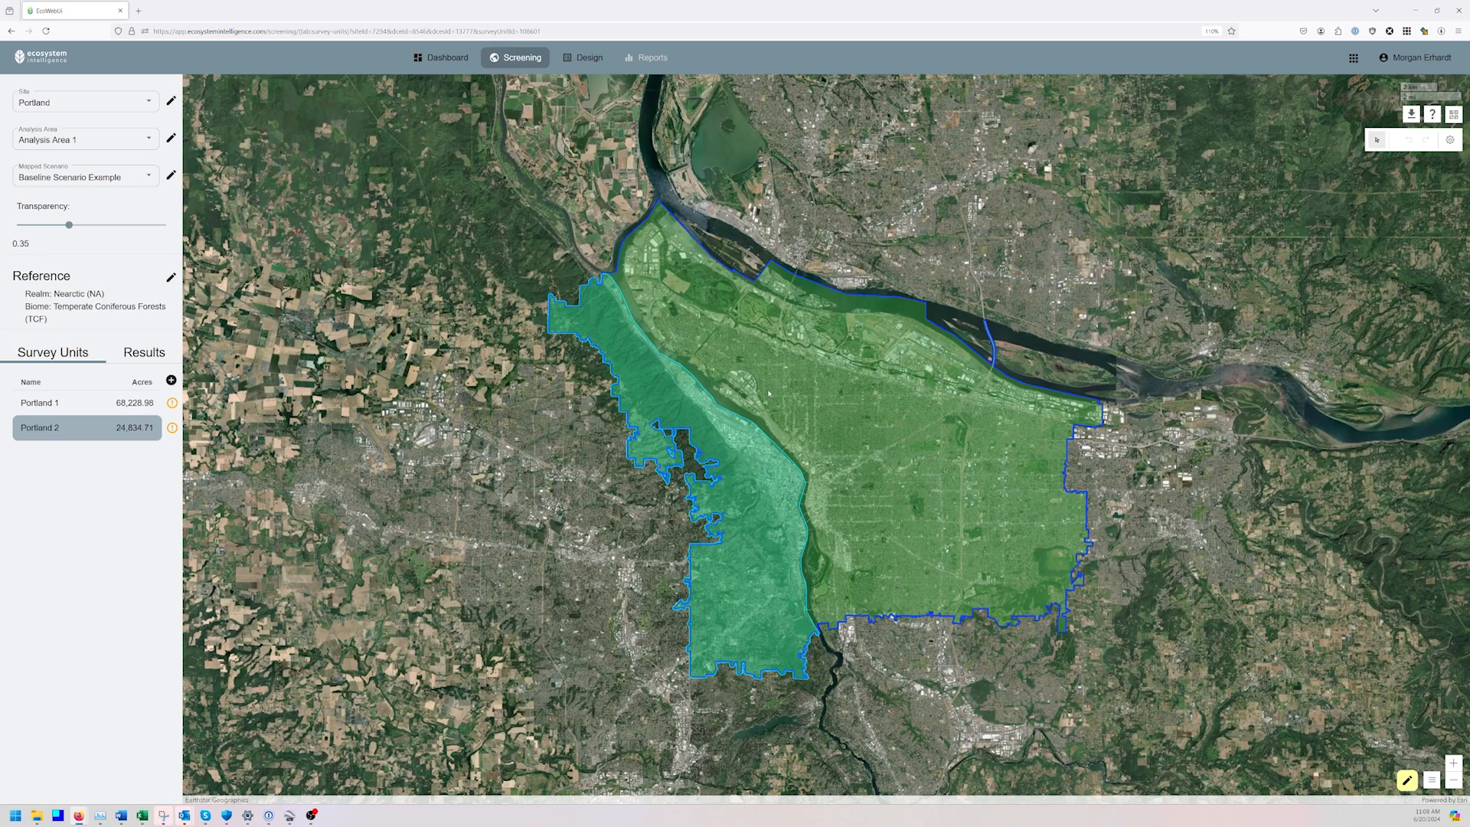
Start splitting the Portland 1 survey unit, tracing the river's east bank from just outside the southern boundary to the island's southern end
{"action": "scroll", "coordinate": [771, 414], "scroll_direction": "up", "scroll_amount": 1}
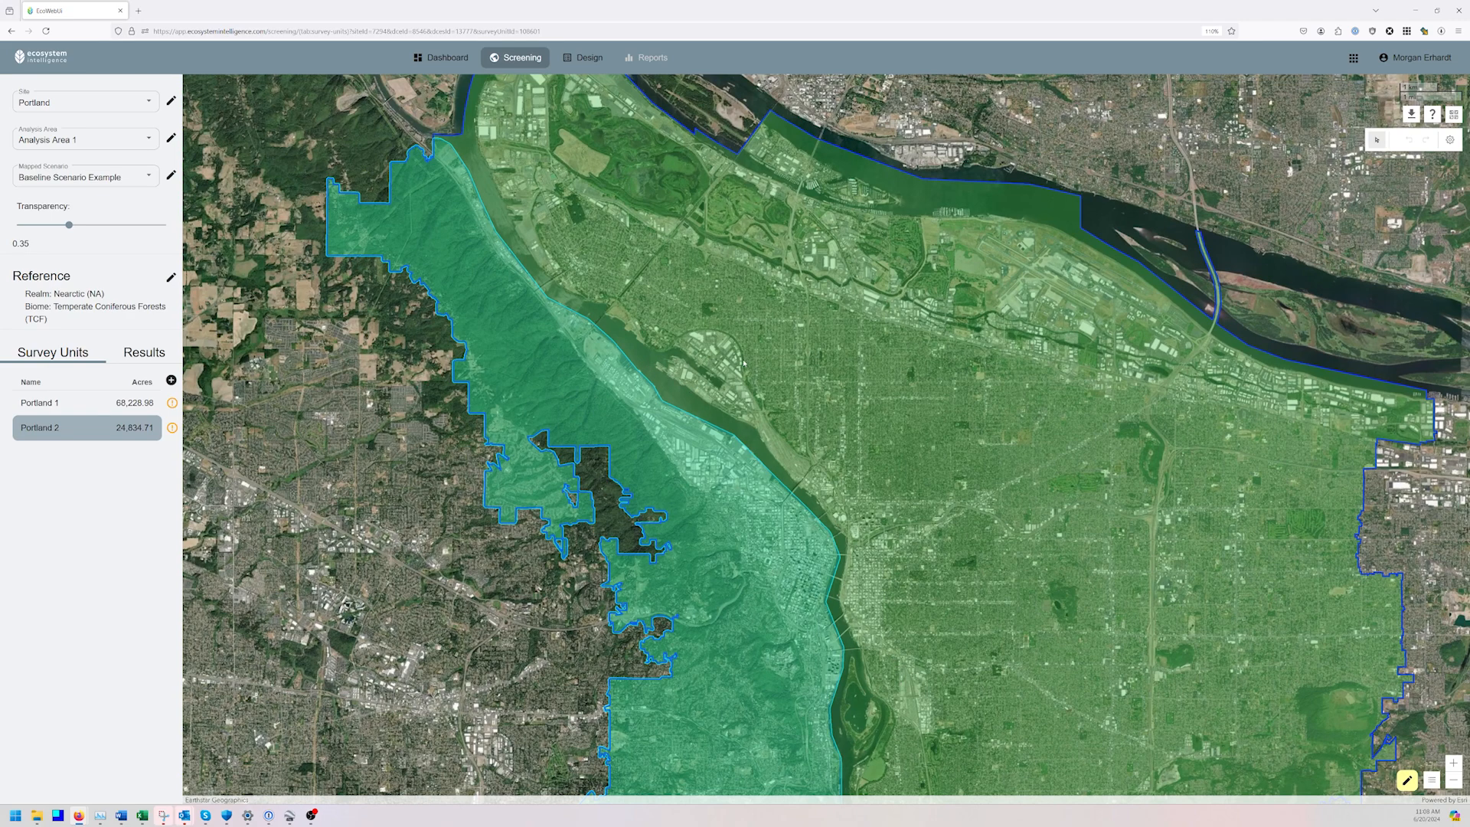
{"action": "left_click_drag", "start_coordinate": [937, 657], "coordinate": [839, 439]}
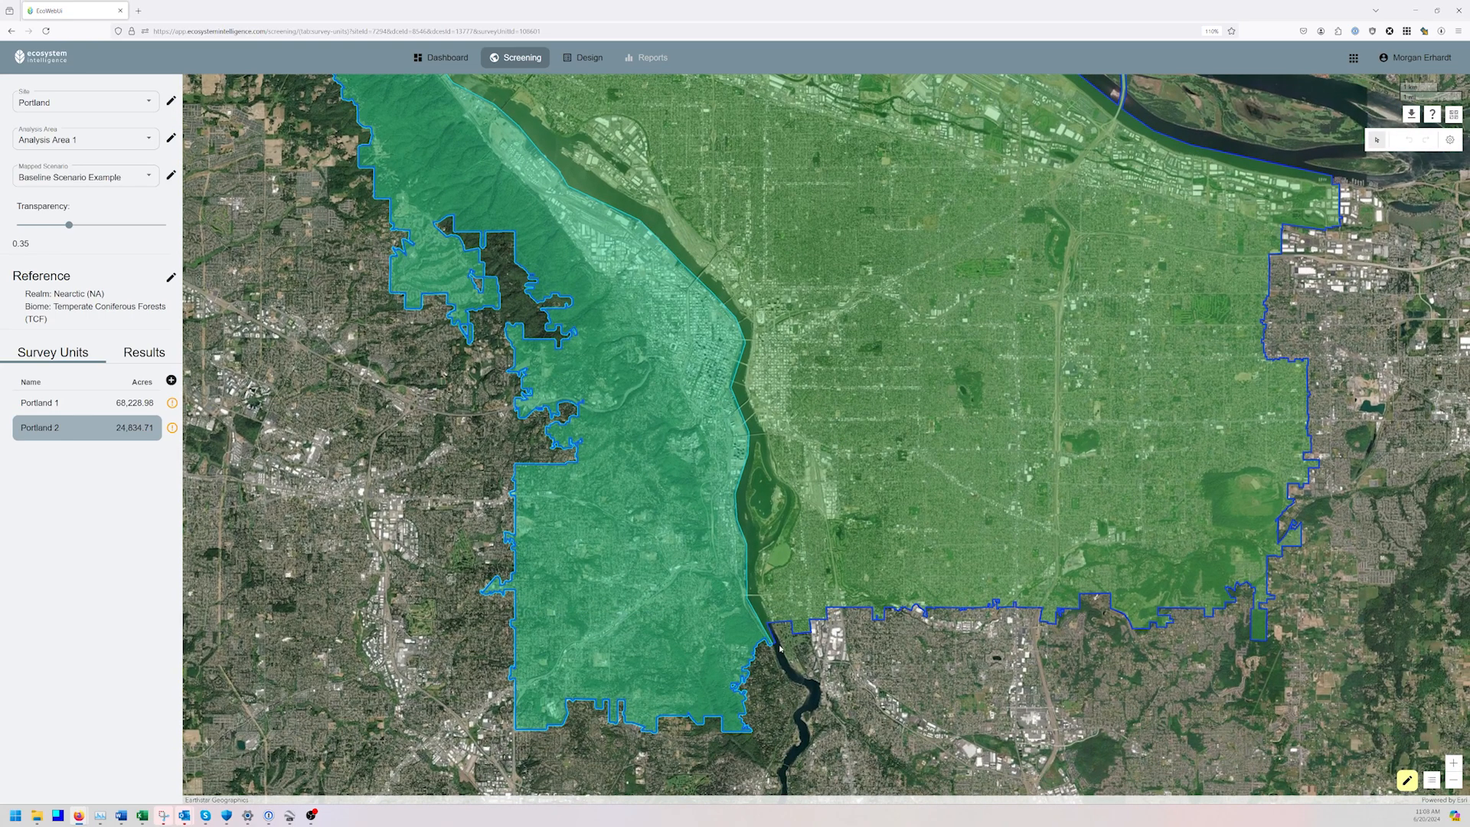
{"action": "left_click_drag", "start_coordinate": [782, 577], "coordinate": [777, 587]}
{"action": "scroll", "coordinate": [792, 639], "scroll_direction": "up", "scroll_amount": 1}
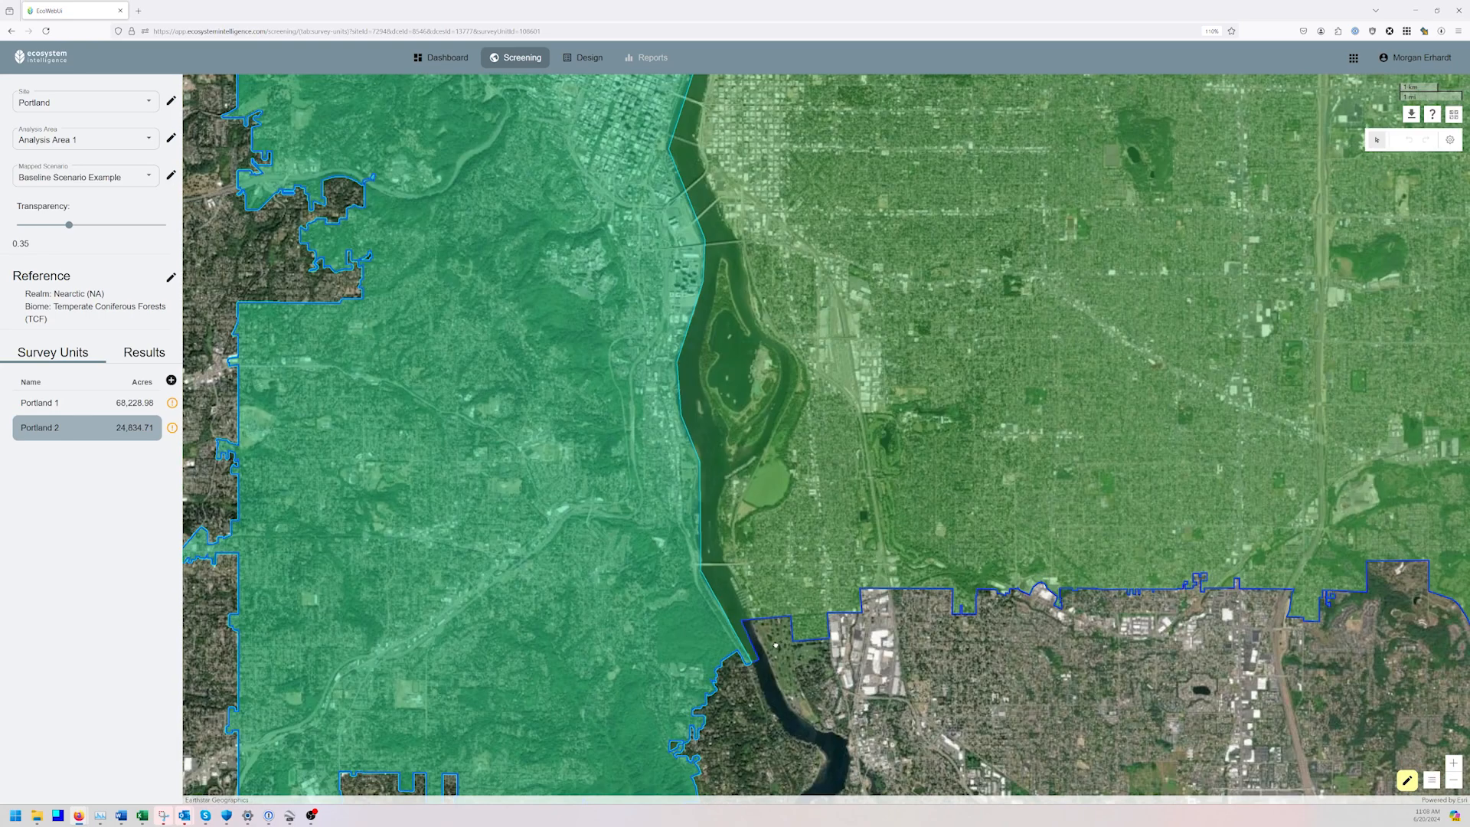
{"action": "left_click", "coordinate": [1038, 438]}
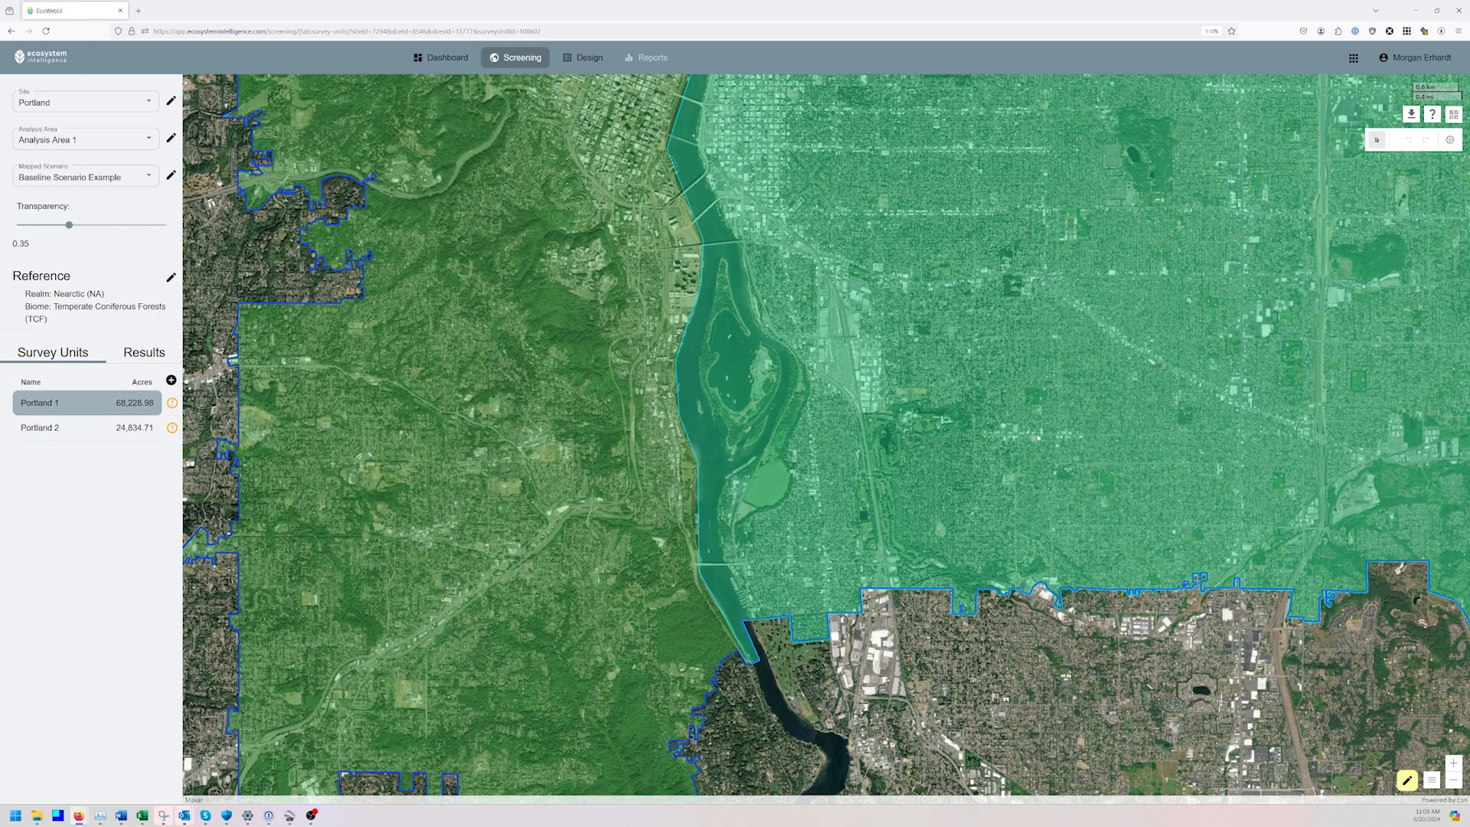
{"action": "left_click", "coordinate": [1407, 781]}
{"action": "left_click", "coordinate": [1336, 739]}
{"action": "left_click", "coordinate": [753, 626]}
{"action": "left_click", "coordinate": [718, 492]}
{"action": "left_click", "coordinate": [727, 474]}
Continue the split line around the island's east side, keeping to the east bank up to the bridge north of the island
{"action": "left_click", "coordinate": [765, 447]}
{"action": "left_click", "coordinate": [791, 379]}
{"action": "left_click", "coordinate": [785, 347]}
{"action": "left_click", "coordinate": [756, 322]}
{"action": "left_click", "coordinate": [737, 246]}
{"action": "left_click_drag", "start_coordinate": [783, 244], "coordinate": [899, 619]}
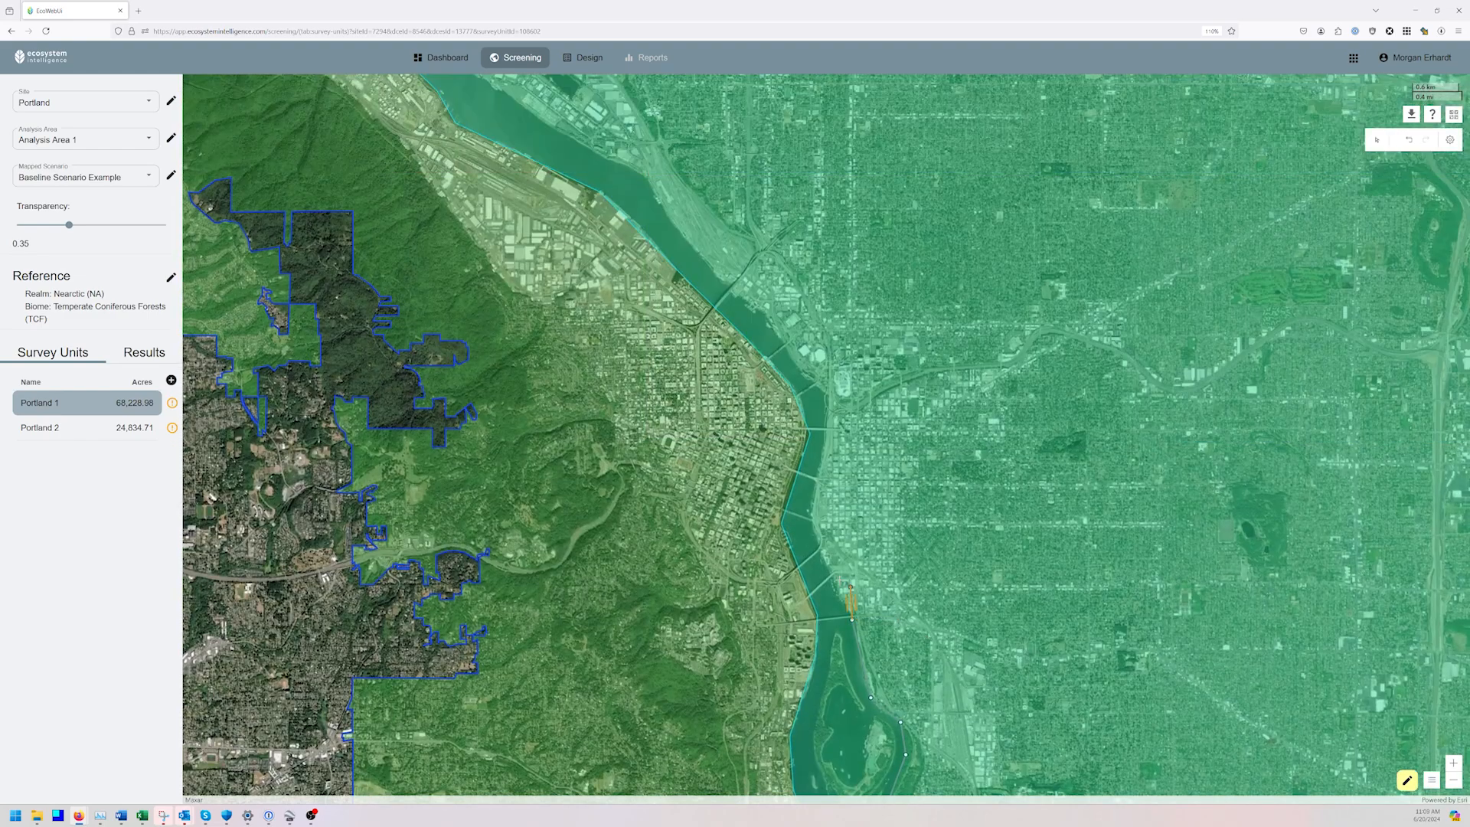
Extend the split line north and northwest along the river's east bank, past the downtown bridges towards the industrial harbor
{"action": "left_click", "coordinate": [809, 518]}
{"action": "left_click", "coordinate": [827, 396]}
{"action": "left_click", "coordinate": [785, 347]}
{"action": "left_click", "coordinate": [730, 289]}
{"action": "left_click", "coordinate": [647, 186]}
{"action": "left_click", "coordinate": [635, 168]}
{"action": "left_click", "coordinate": [565, 138]}
{"action": "left_click_drag", "start_coordinate": [656, 180], "coordinate": [1048, 595]}
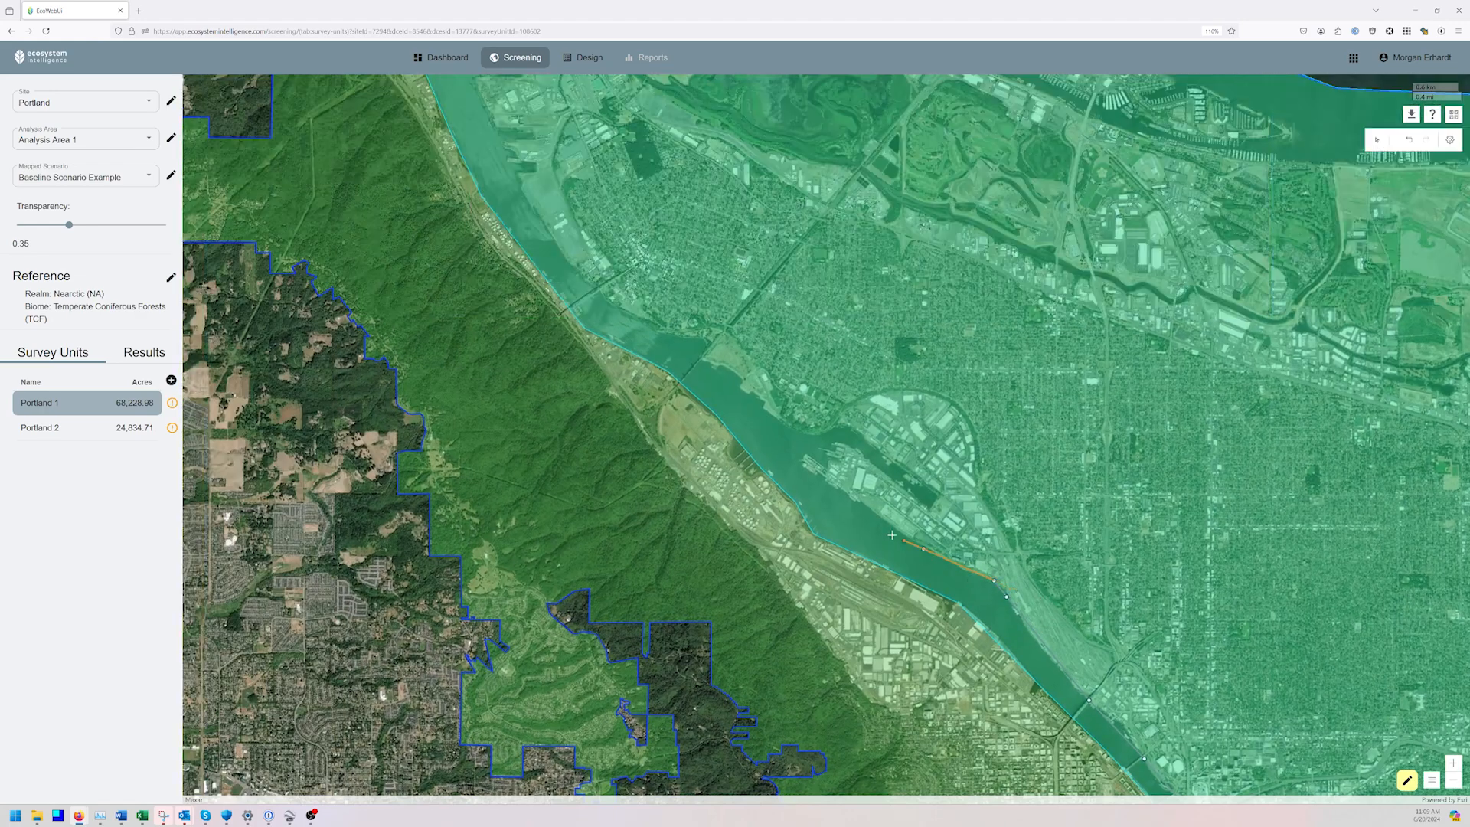
Trace the split line in and out of the industrial harbor's lagoon so the lagoon falls within the river unit
{"action": "left_click", "coordinate": [799, 463]}
{"action": "left_click", "coordinate": [823, 463]}
{"action": "left_click", "coordinate": [838, 444]}
{"action": "left_click", "coordinate": [930, 507]}
{"action": "left_click", "coordinate": [936, 496]}
{"action": "left_click", "coordinate": [844, 424]}
{"action": "left_click", "coordinate": [813, 435]}
Extend the split line northwest along the east bank from the lagoon, past the next two bridges
{"action": "left_click", "coordinate": [785, 423]}
{"action": "left_click", "coordinate": [700, 358]}
{"action": "left_click", "coordinate": [610, 308]}
{"action": "left_click", "coordinate": [550, 238]}
{"action": "left_click", "coordinate": [515, 171]}
{"action": "left_click_drag", "start_coordinate": [626, 178], "coordinate": [870, 500]}
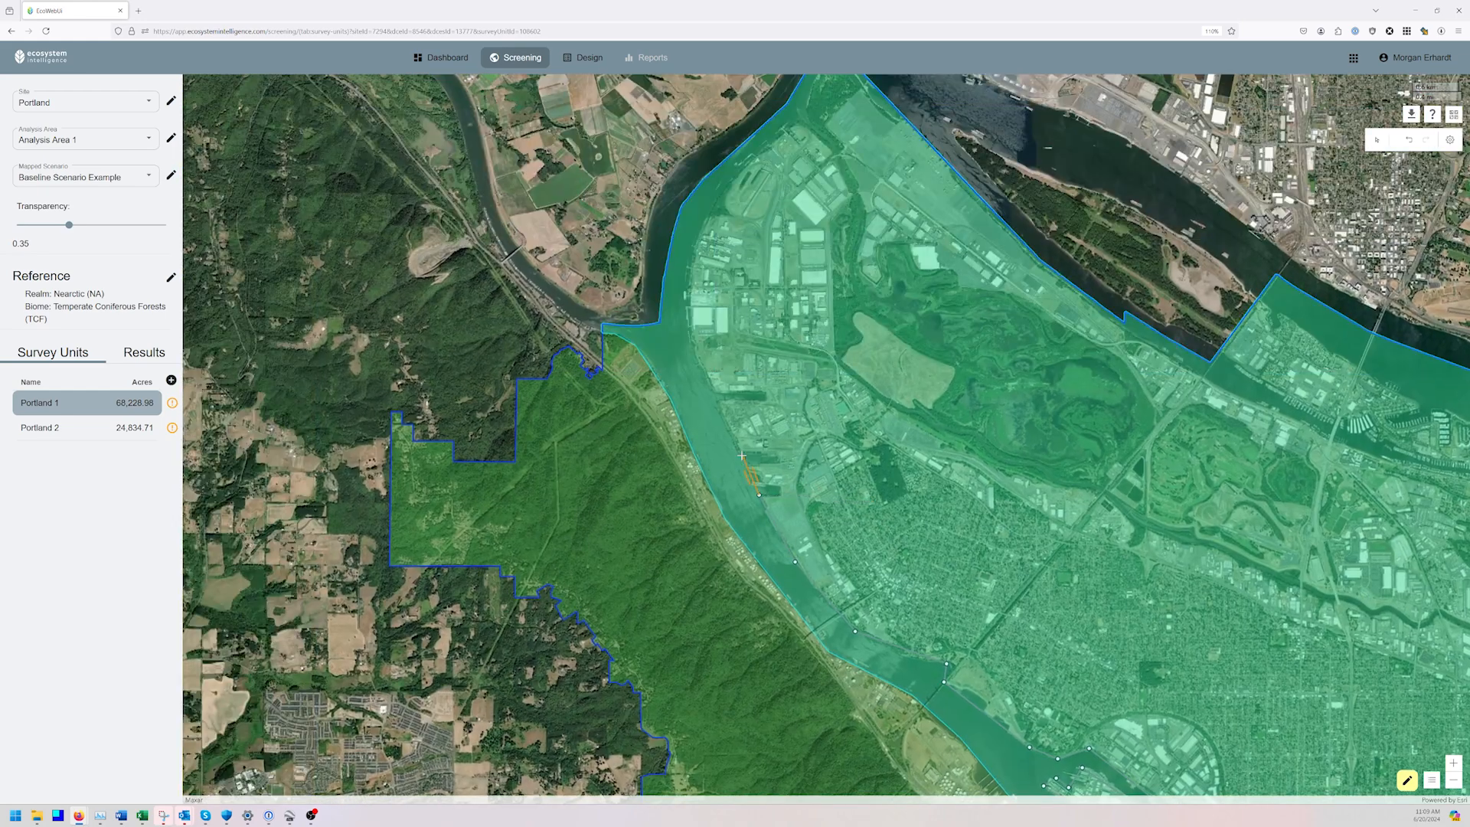
Finish the split line along the east bank just beyond the northern tip at the confluence, separating the river from Portland 1
{"action": "left_click", "coordinate": [717, 401]}
{"action": "left_click", "coordinate": [692, 346]}
{"action": "left_click", "coordinate": [685, 281]}
{"action": "left_click_drag", "start_coordinate": [765, 217], "coordinate": [753, 453]}
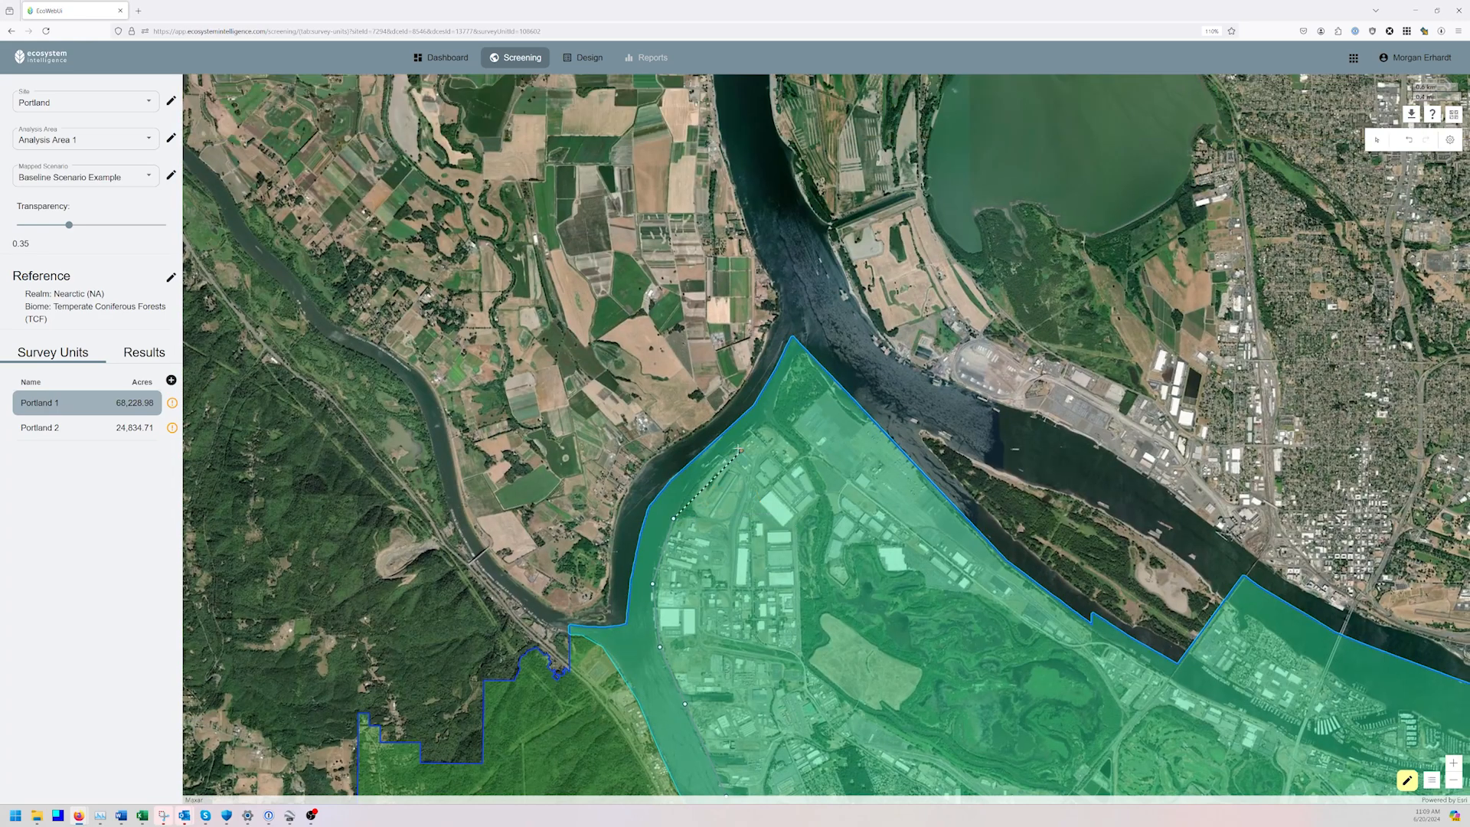
{"action": "left_click", "coordinate": [698, 480]}
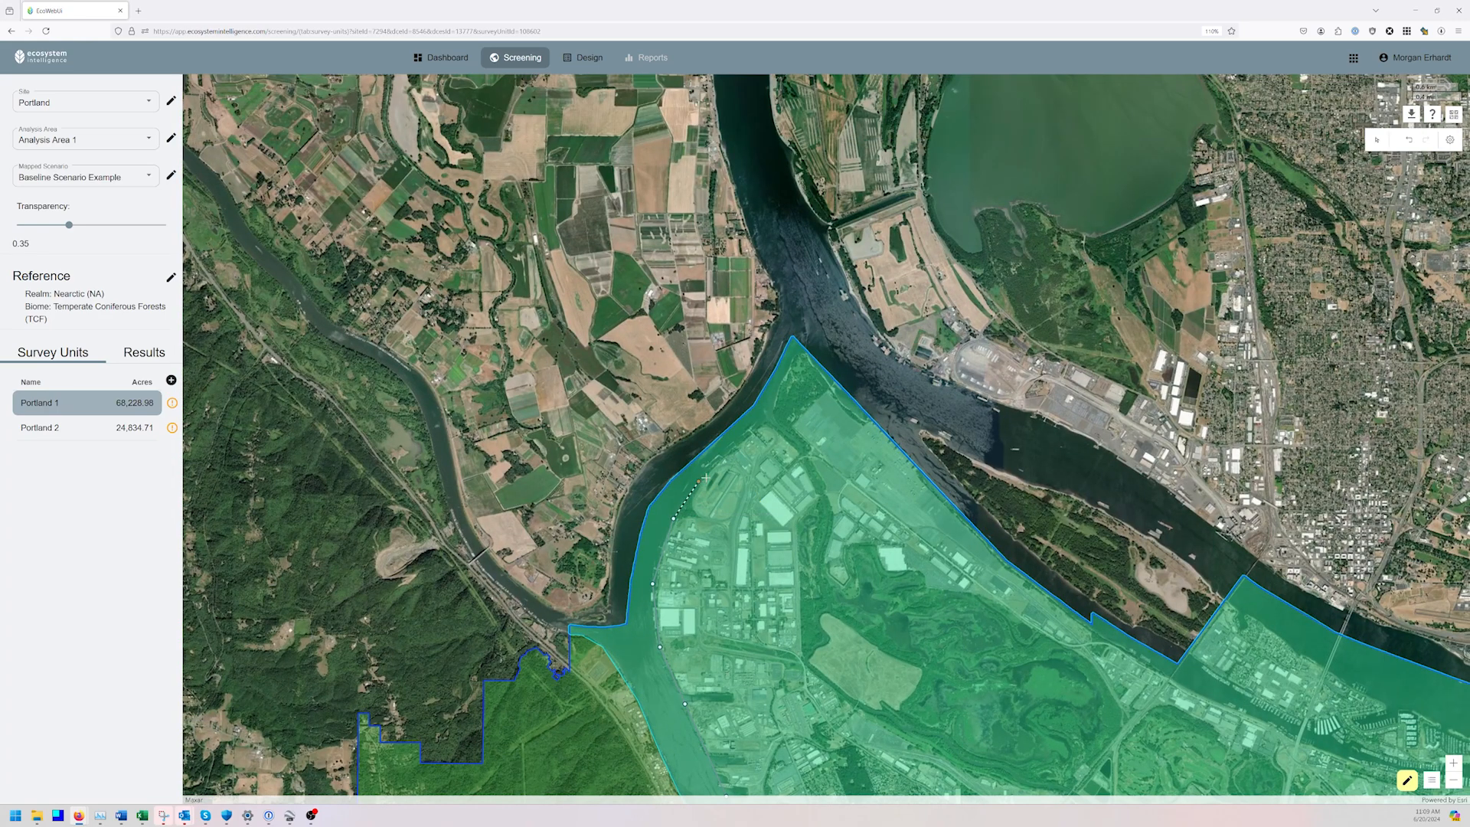
{"action": "left_click", "coordinate": [760, 420]}
{"action": "left_click", "coordinate": [780, 383]}
{"action": "left_click", "coordinate": [798, 353]}
{"action": "double_click", "coordinate": [811, 339]}
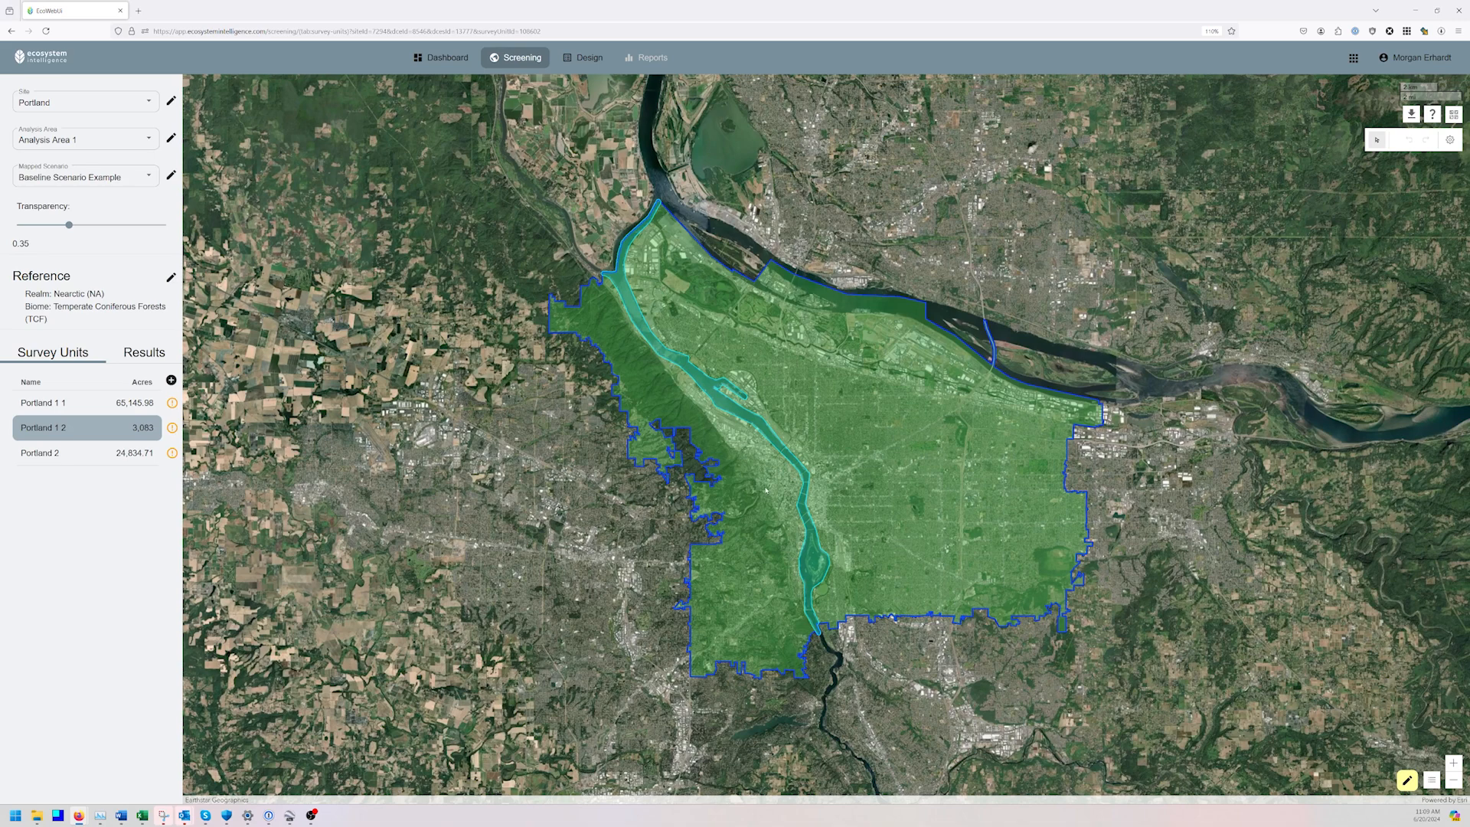
Turn off snapping in the sketch settings
{"action": "scroll", "coordinate": [756, 463], "scroll_direction": "up", "scroll_amount": 2}
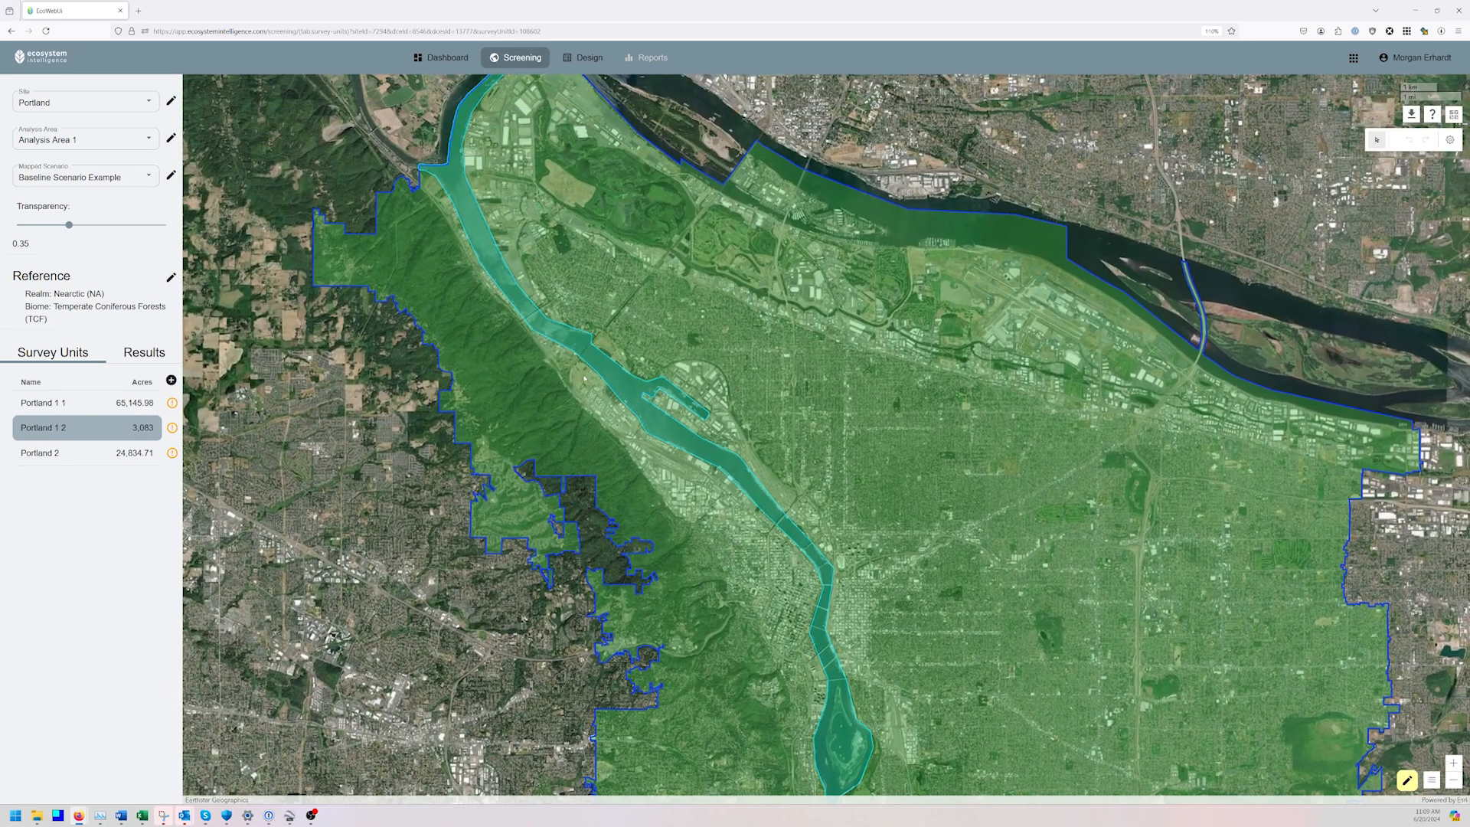
{"action": "left_click_drag", "start_coordinate": [752, 538], "coordinate": [729, 529]}
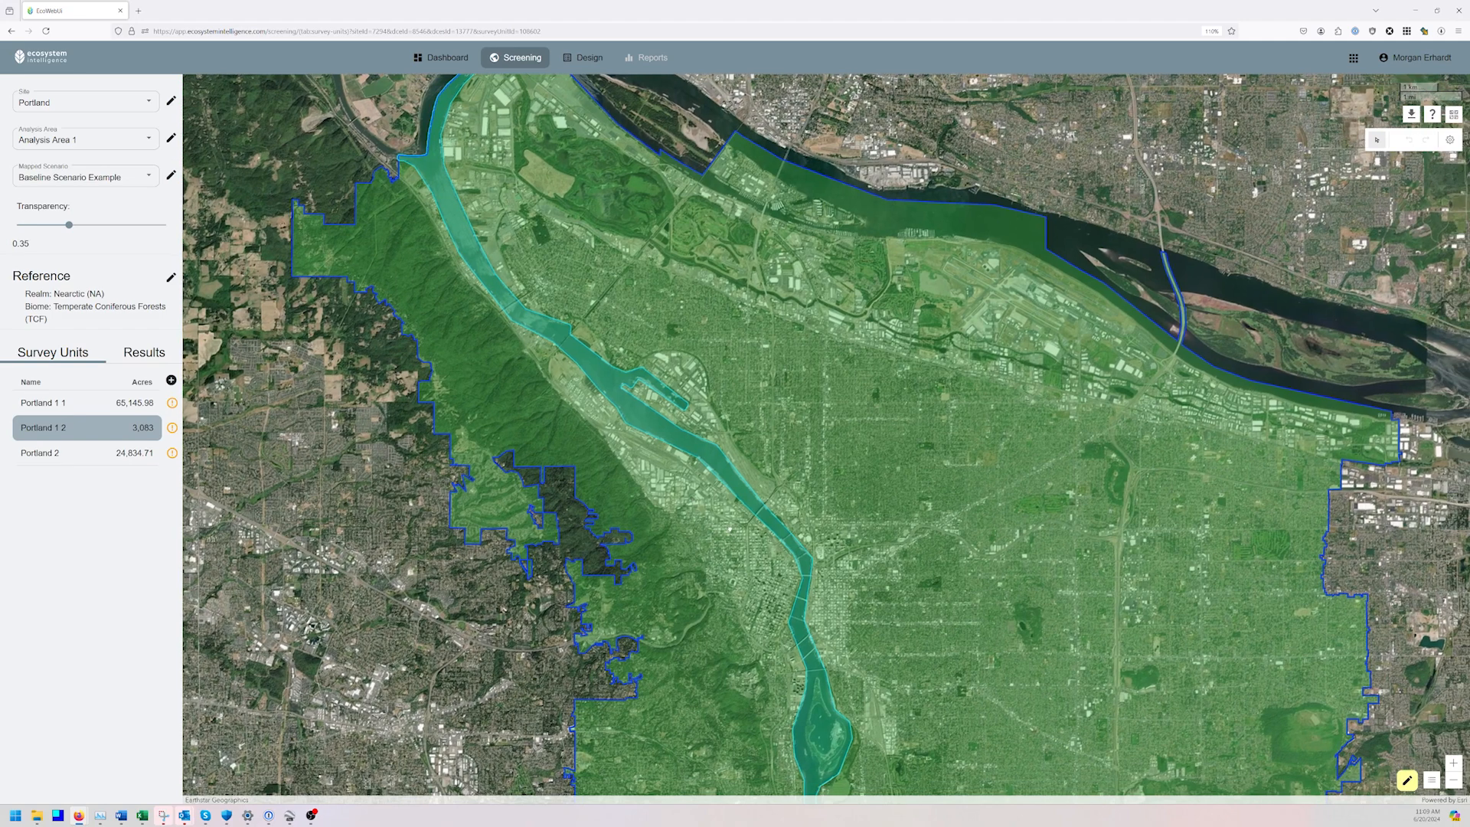
{"action": "left_click", "coordinate": [1449, 139]}
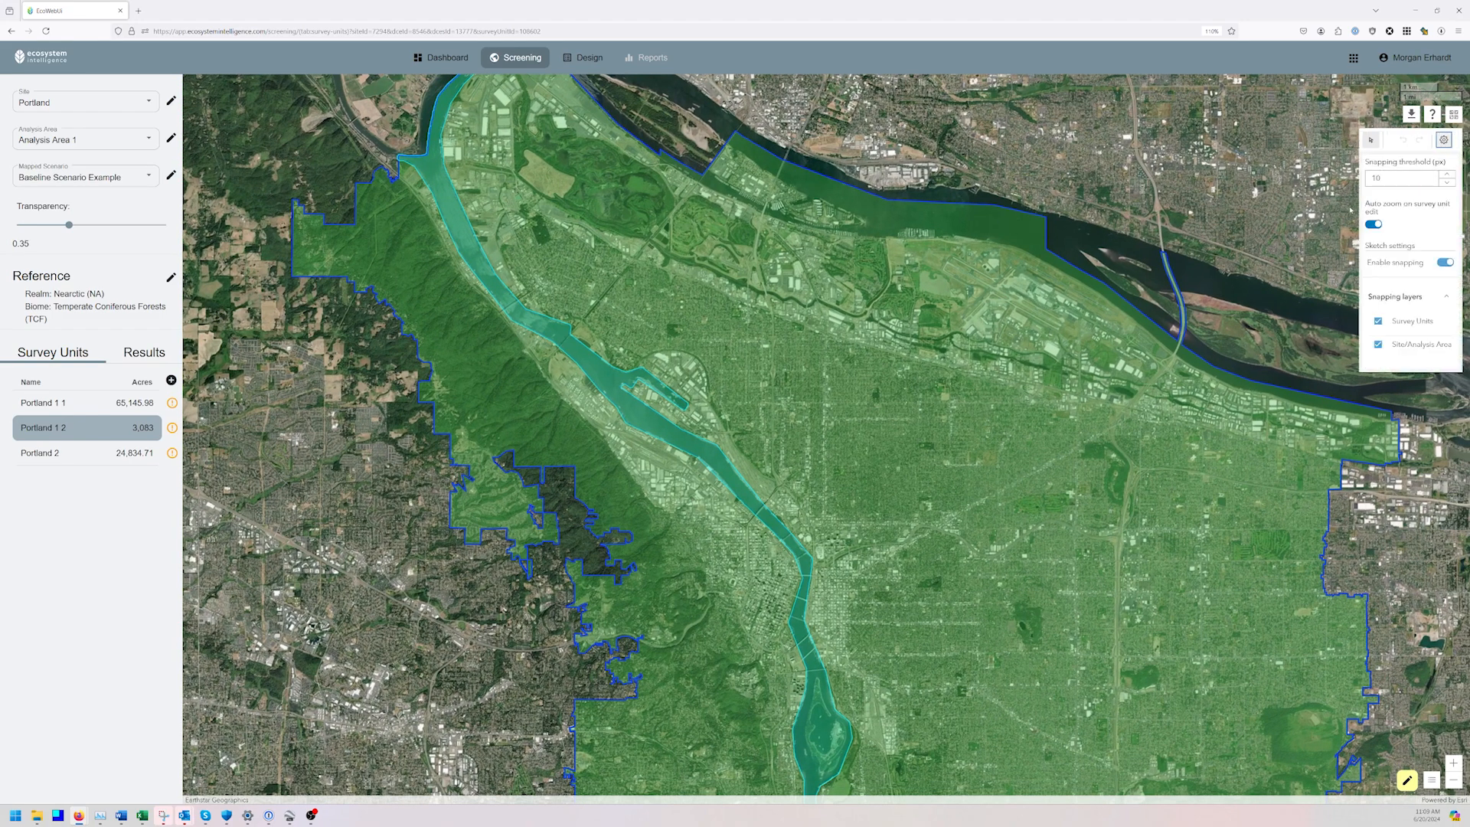
{"action": "left_click", "coordinate": [1445, 263]}
{"action": "left_click", "coordinate": [1443, 140]}
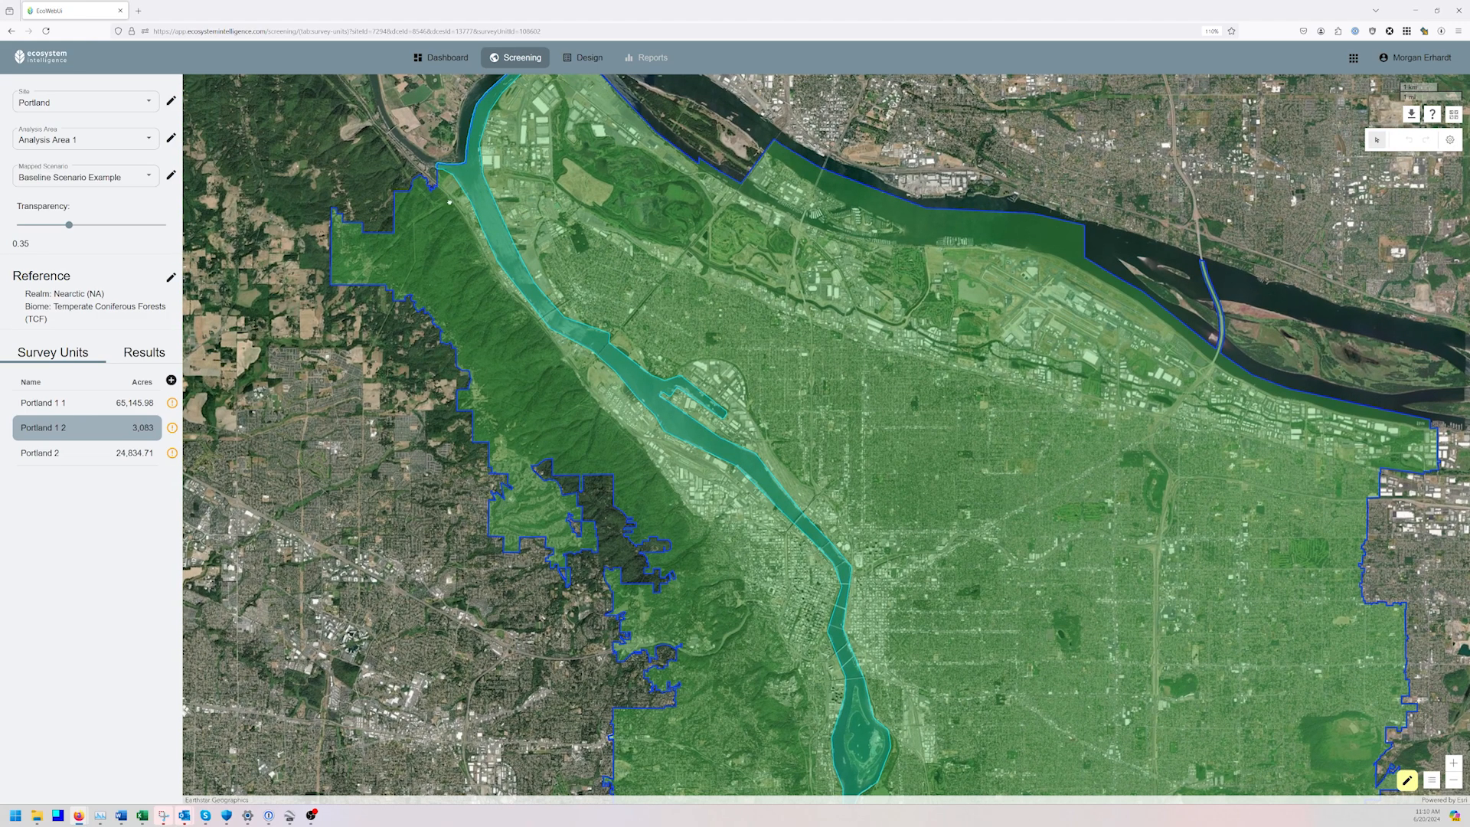
Start splitting the Portland 2 survey unit from its northwestern end, following the foot of the forested hills southeast beside the riverside development
{"action": "left_click_drag", "start_coordinate": [449, 202], "coordinate": [511, 289]}
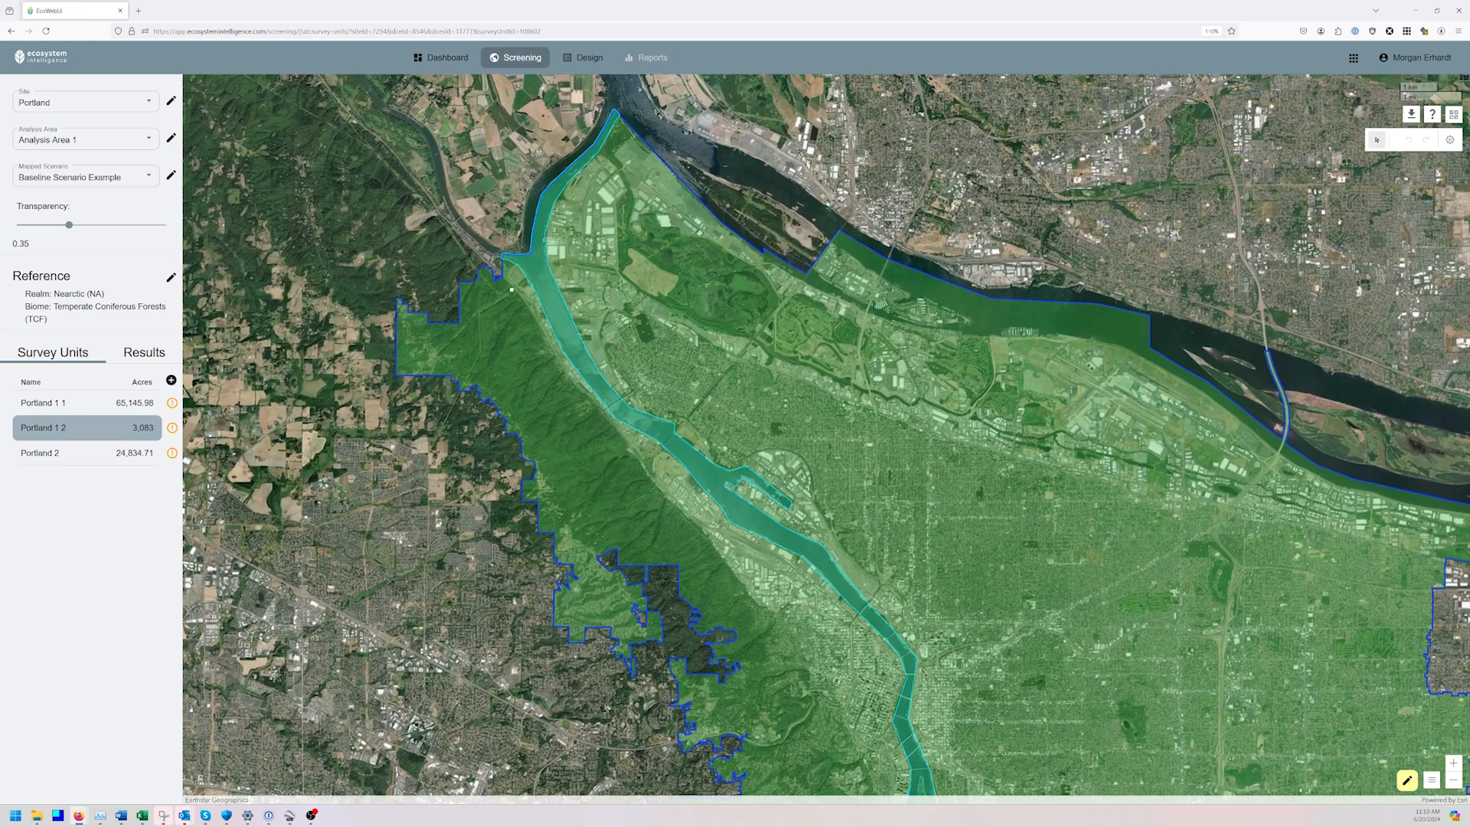
{"action": "left_click", "coordinate": [541, 370]}
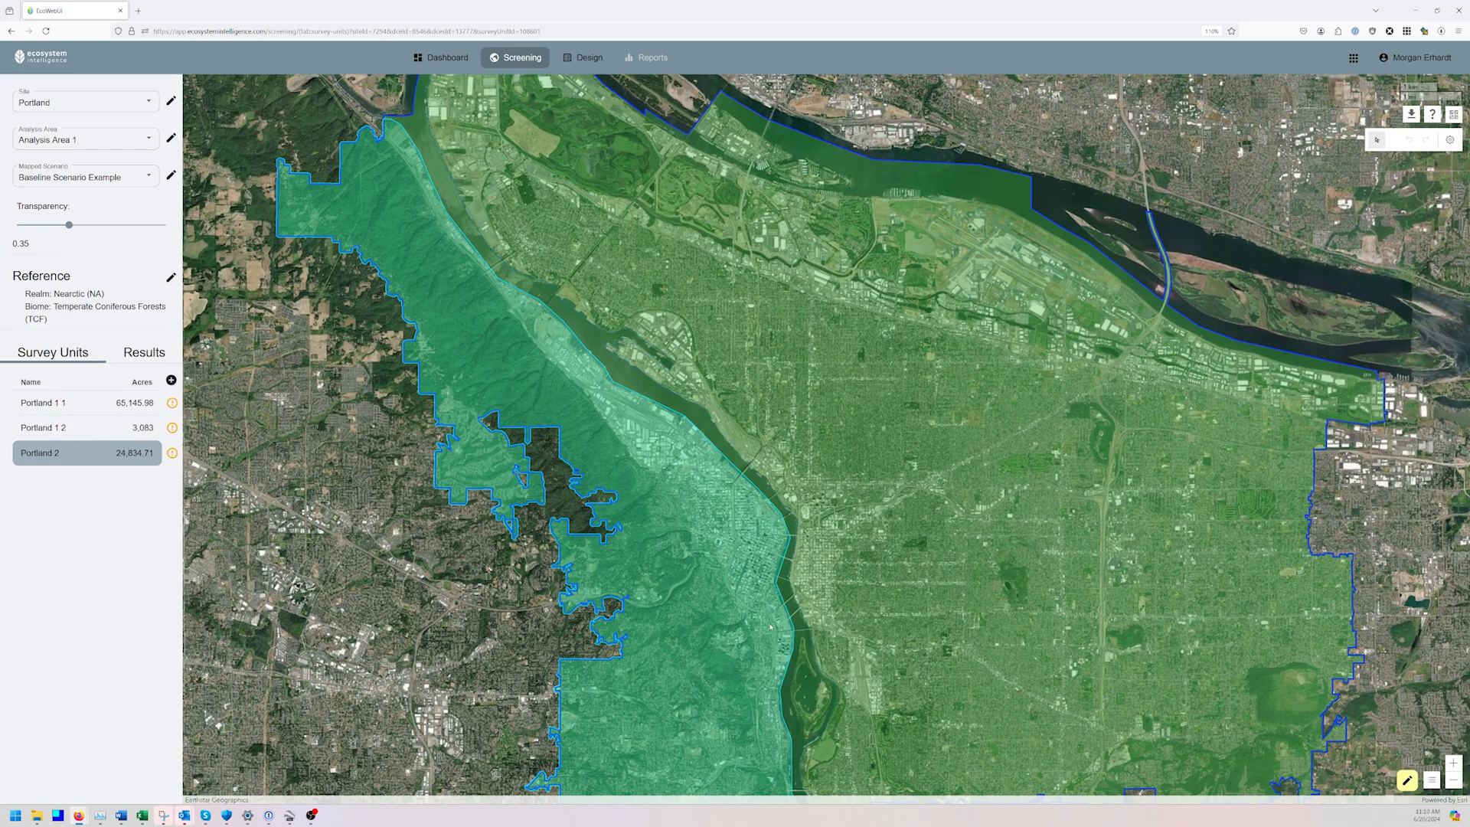
{"action": "left_click_drag", "start_coordinate": [770, 626], "coordinate": [725, 542]}
{"action": "left_click_drag", "start_coordinate": [733, 642], "coordinate": [732, 624]}
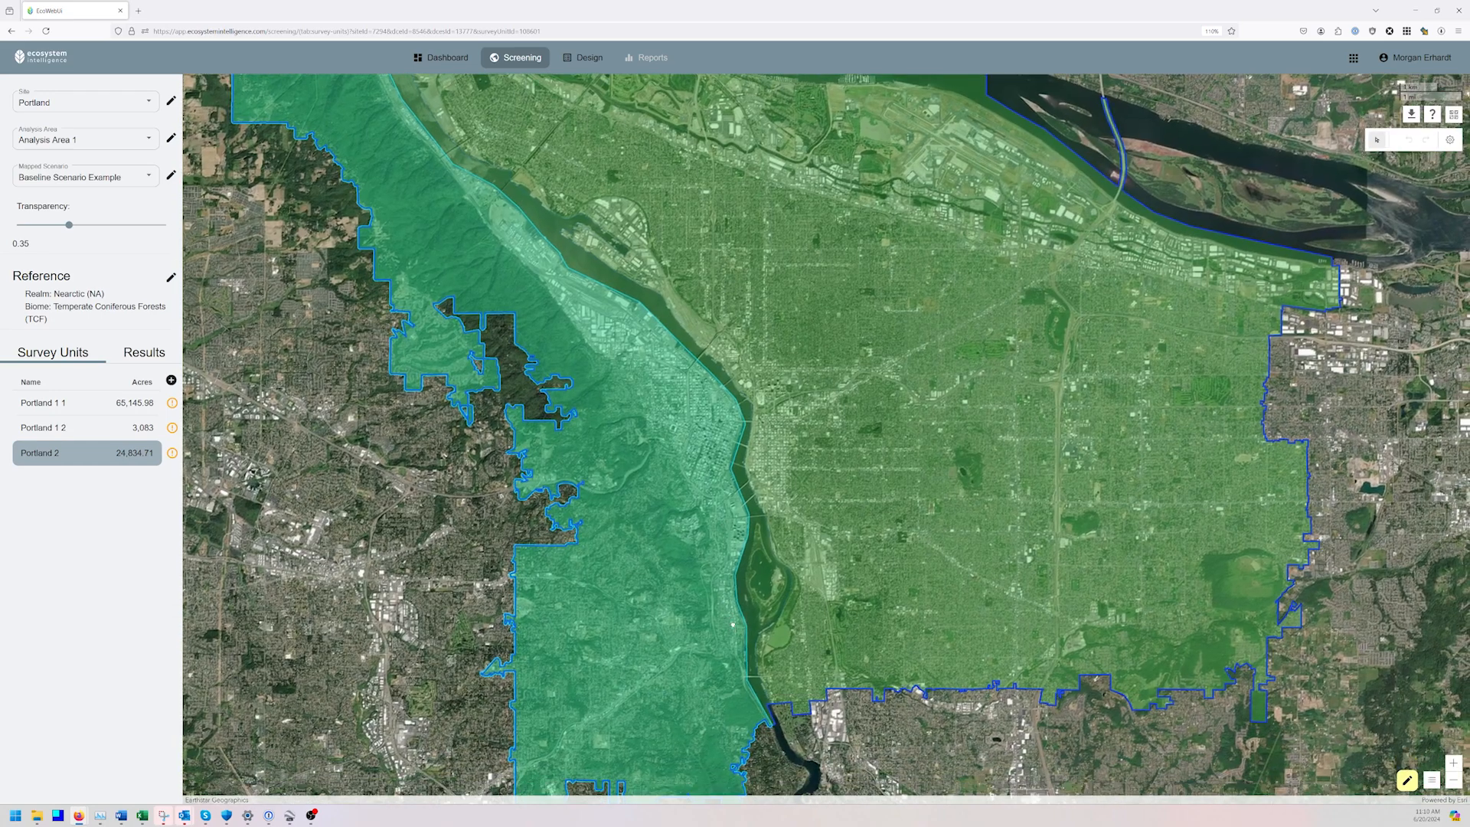
{"action": "left_click_drag", "start_coordinate": [715, 486], "coordinate": [737, 588]}
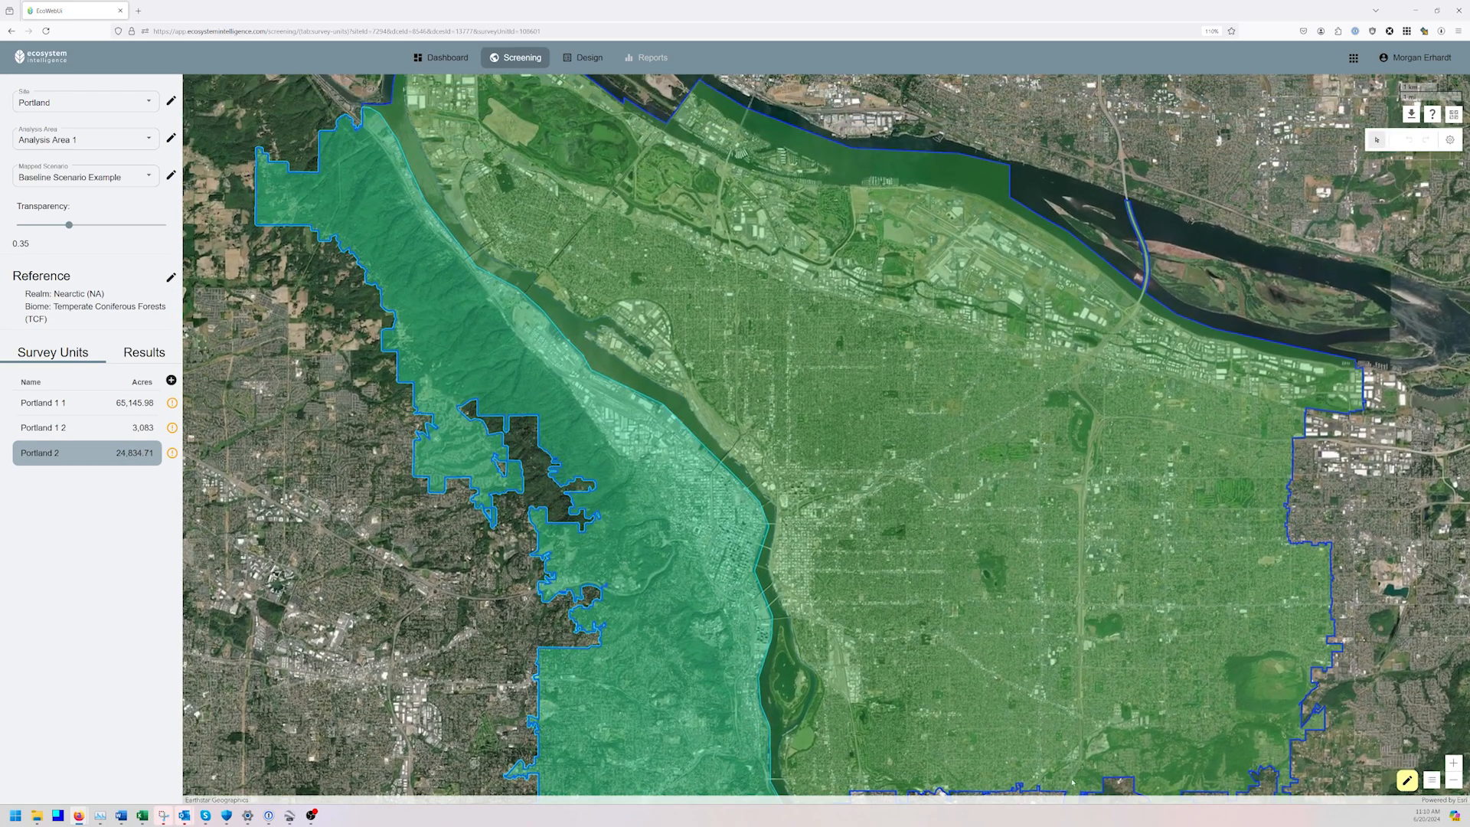
{"action": "left_click", "coordinate": [1429, 779]}
{"action": "left_click", "coordinate": [1367, 738]}
{"action": "left_click", "coordinate": [361, 125]}
{"action": "left_click", "coordinate": [385, 154]}
{"action": "left_click", "coordinate": [431, 231]}
{"action": "left_click", "coordinate": [476, 276]}
{"action": "left_click", "coordinate": [521, 339]}
Continue the split line behind downtown and south past the island, ending it across the river's west bank near the southern boundary
{"action": "left_click", "coordinate": [585, 410]}
{"action": "left_click", "coordinate": [620, 458]}
{"action": "left_click", "coordinate": [640, 474]}
{"action": "left_click", "coordinate": [672, 521]}
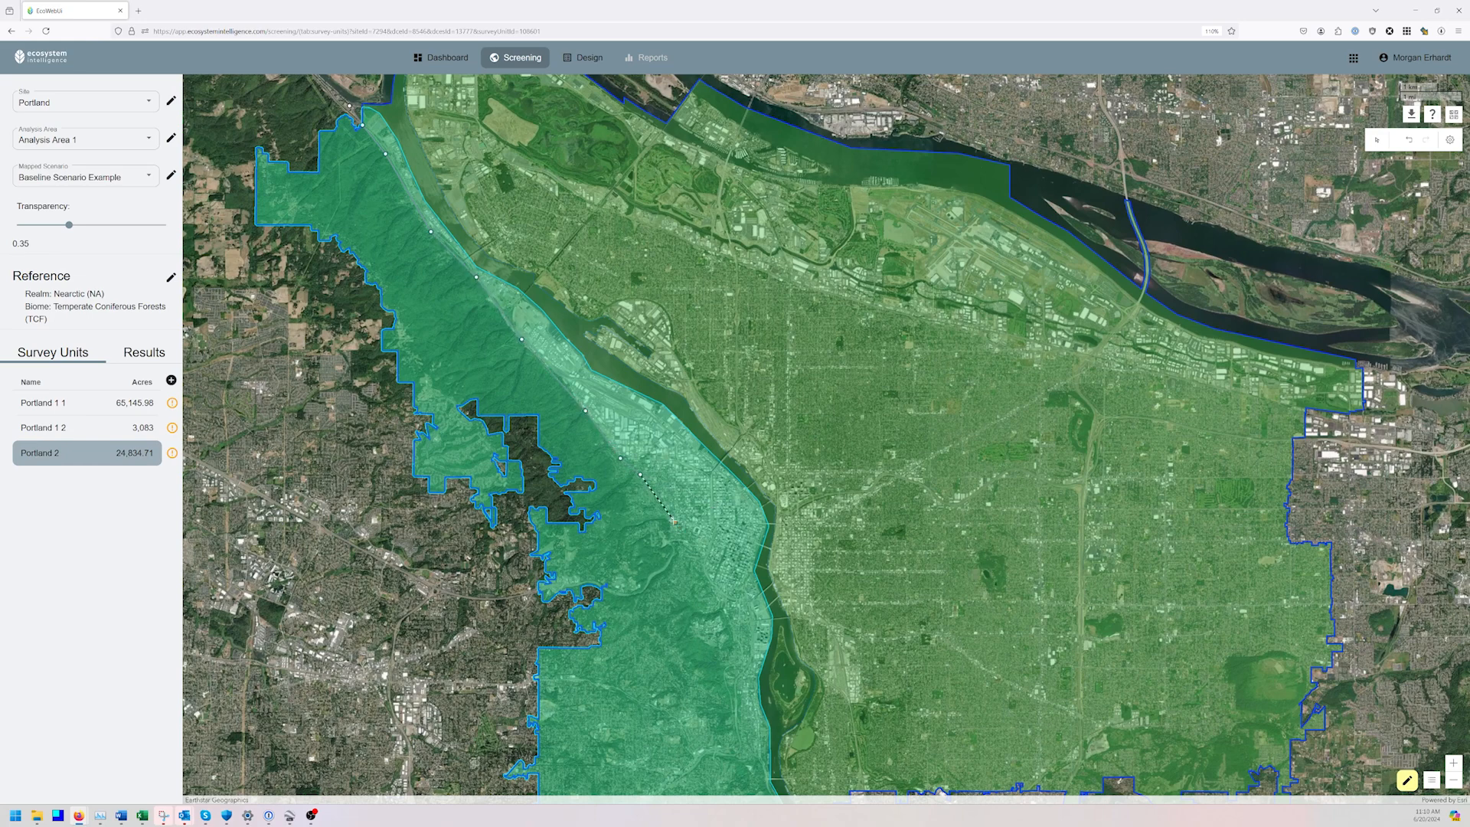
{"action": "left_click", "coordinate": [707, 570]}
{"action": "left_click", "coordinate": [727, 612]}
{"action": "left_click", "coordinate": [730, 687]}
{"action": "left_click_drag", "start_coordinate": [742, 758], "coordinate": [674, 496]}
{"action": "left_click", "coordinate": [682, 501]}
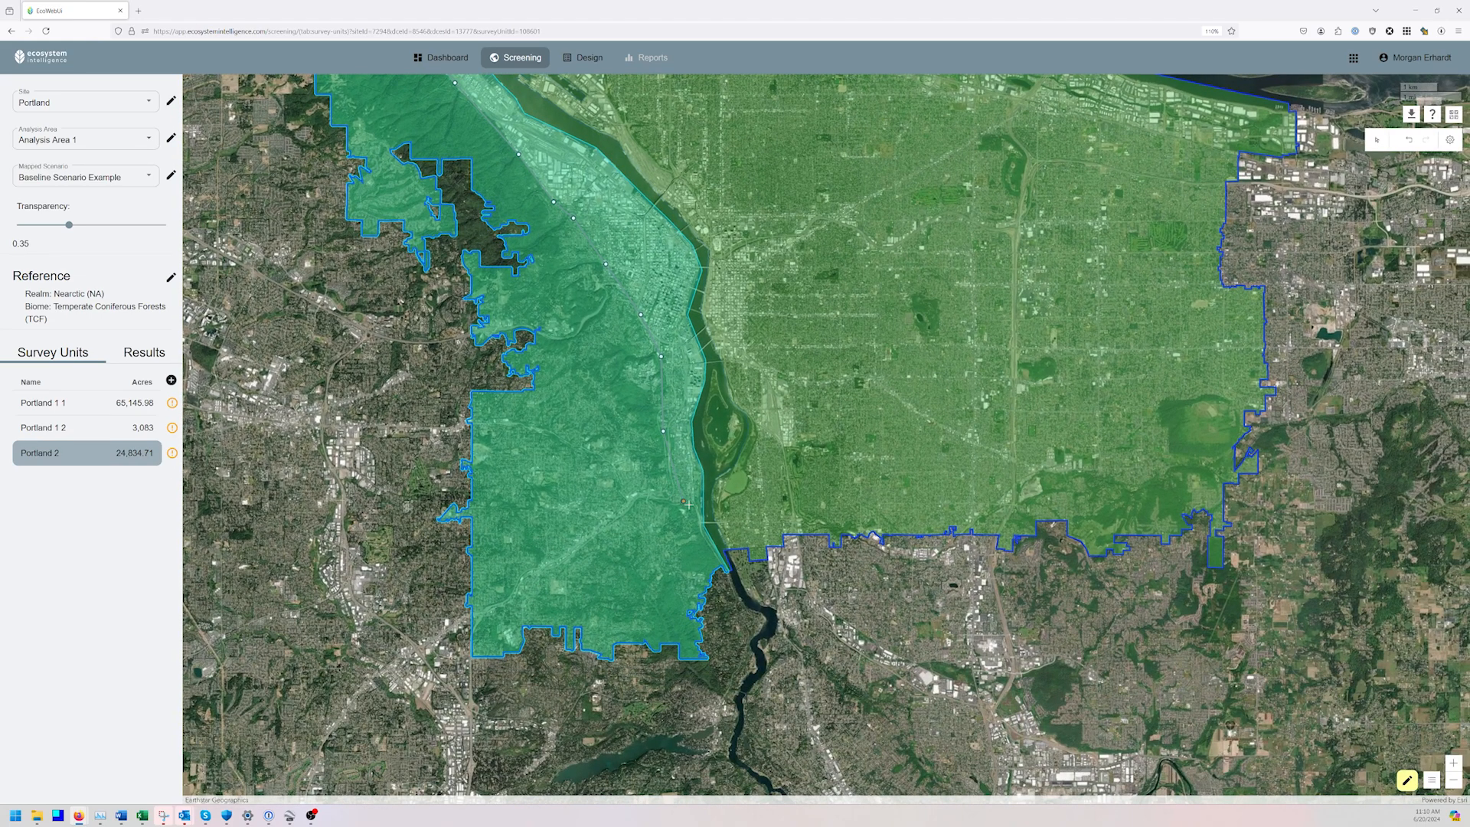
{"action": "double_click", "coordinate": [711, 515]}
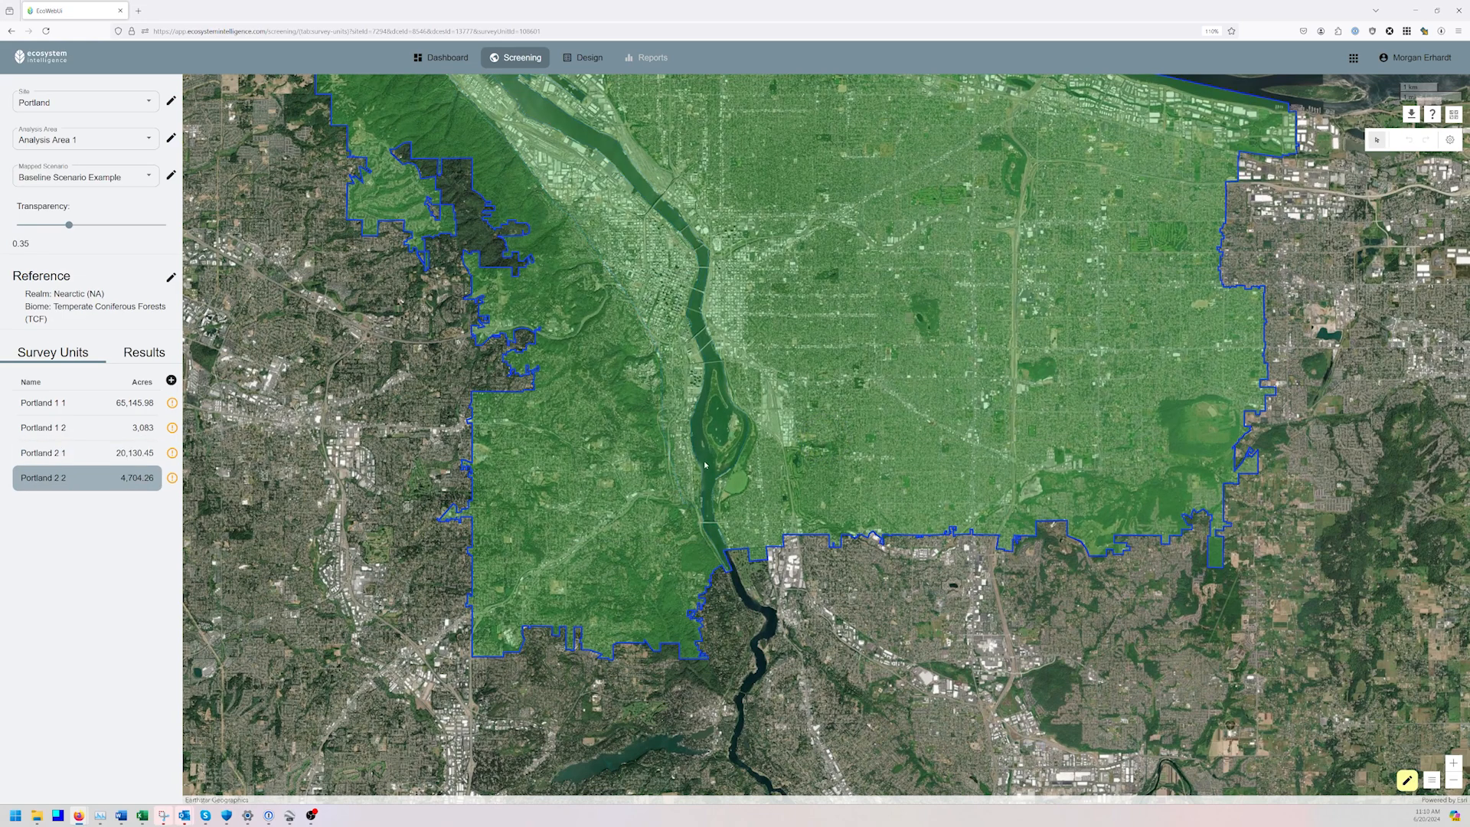
Start splitting the Portland 1 1 survey unit, tracing from the river around the industrial area beside the harbor lagoon
{"action": "left_click_drag", "start_coordinate": [566, 325], "coordinate": [414, 458]}
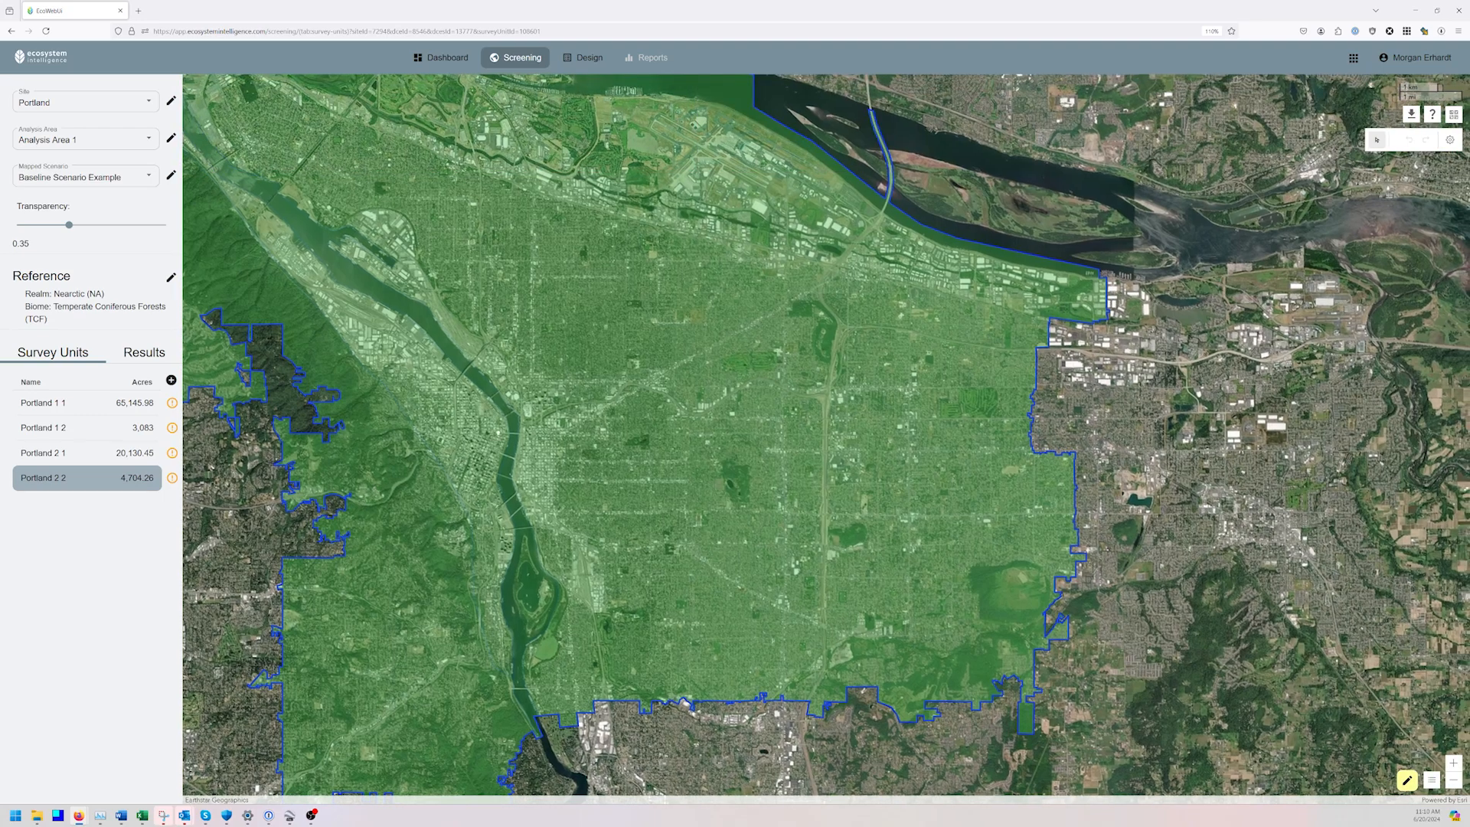
{"action": "left_click_drag", "start_coordinate": [463, 295], "coordinate": [506, 380]}
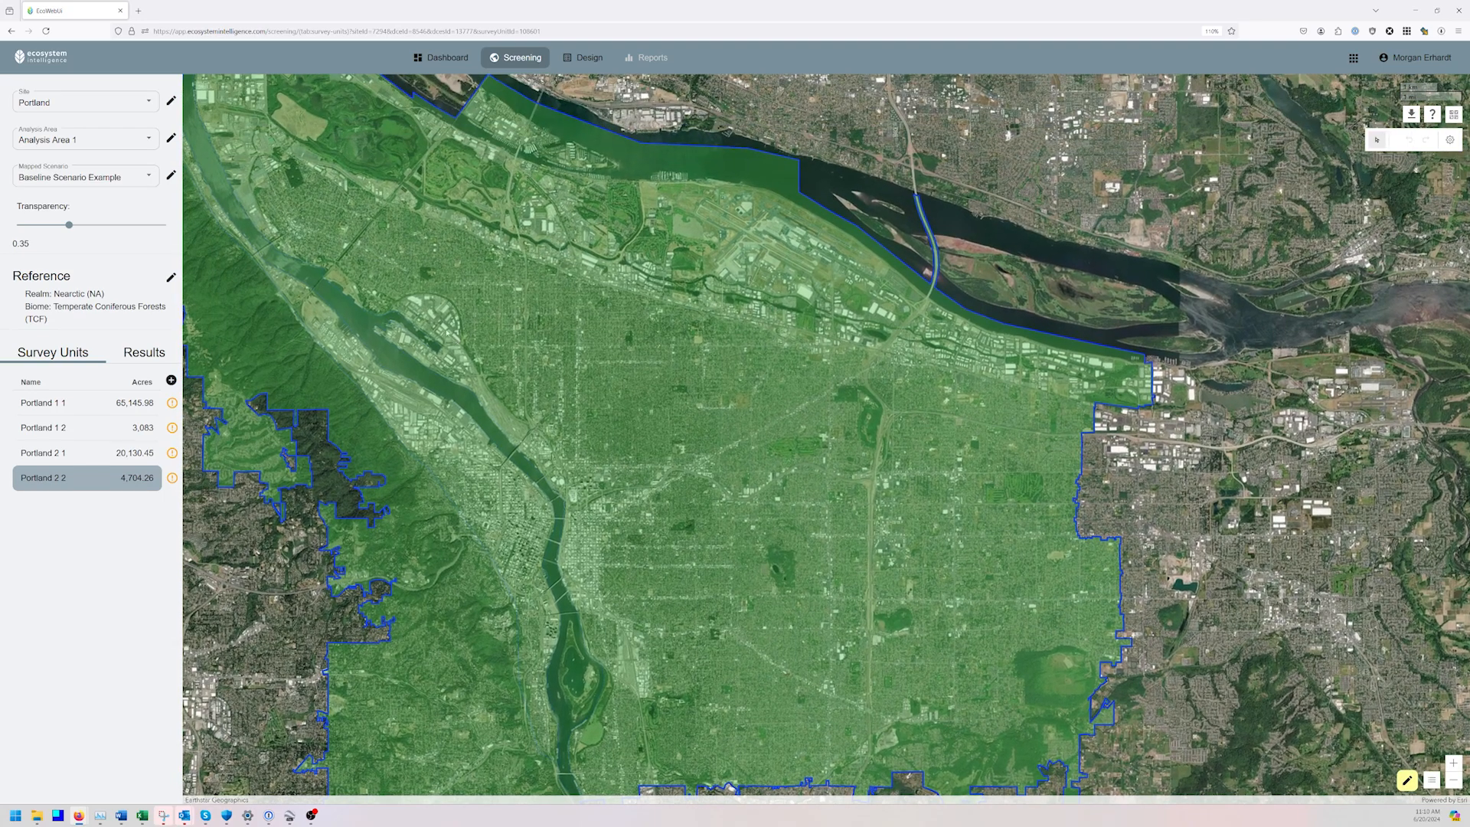
{"action": "left_click", "coordinate": [444, 333]}
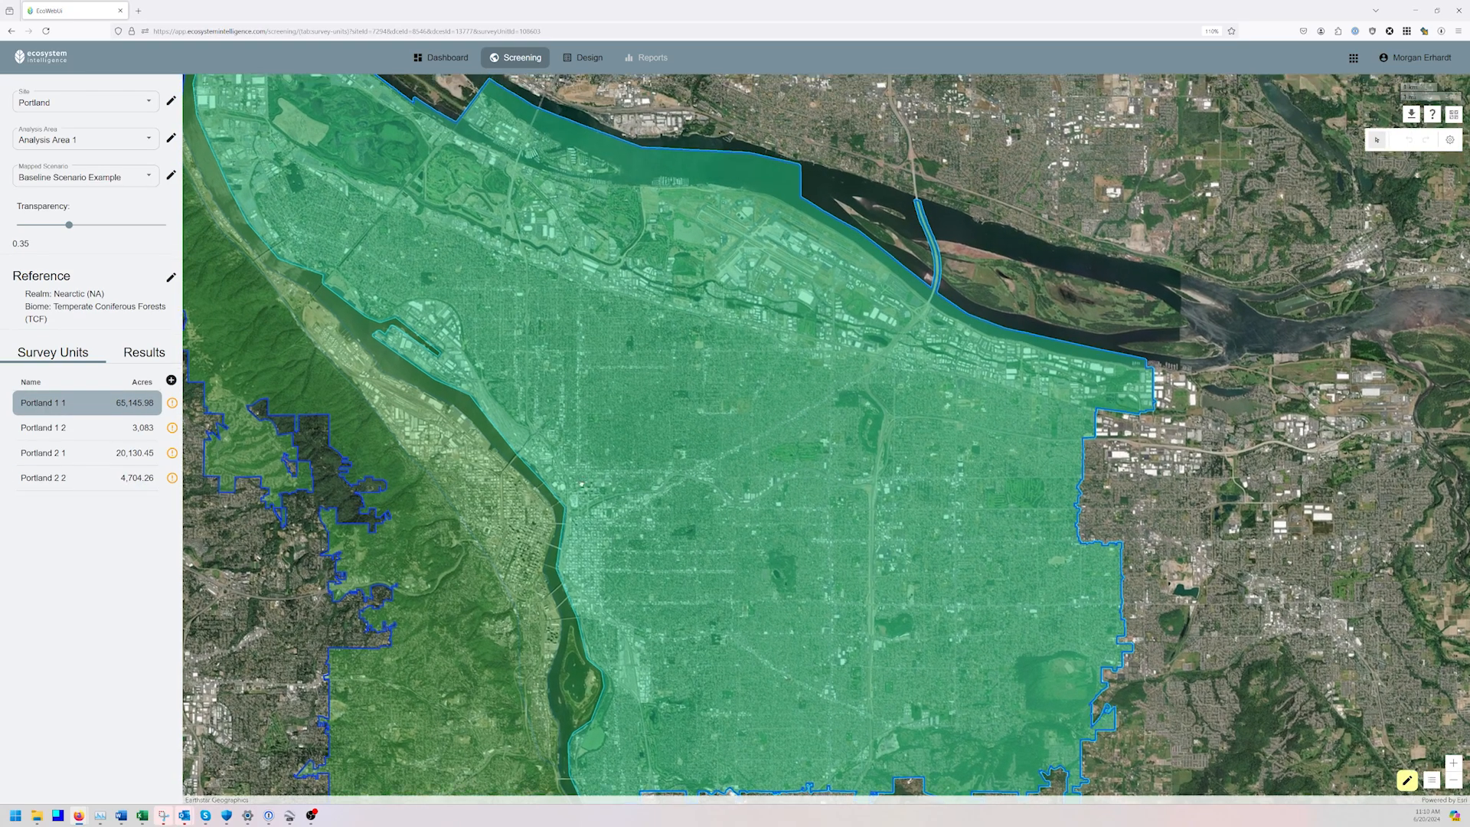
{"action": "left_click_drag", "start_coordinate": [581, 473], "coordinate": [573, 505]}
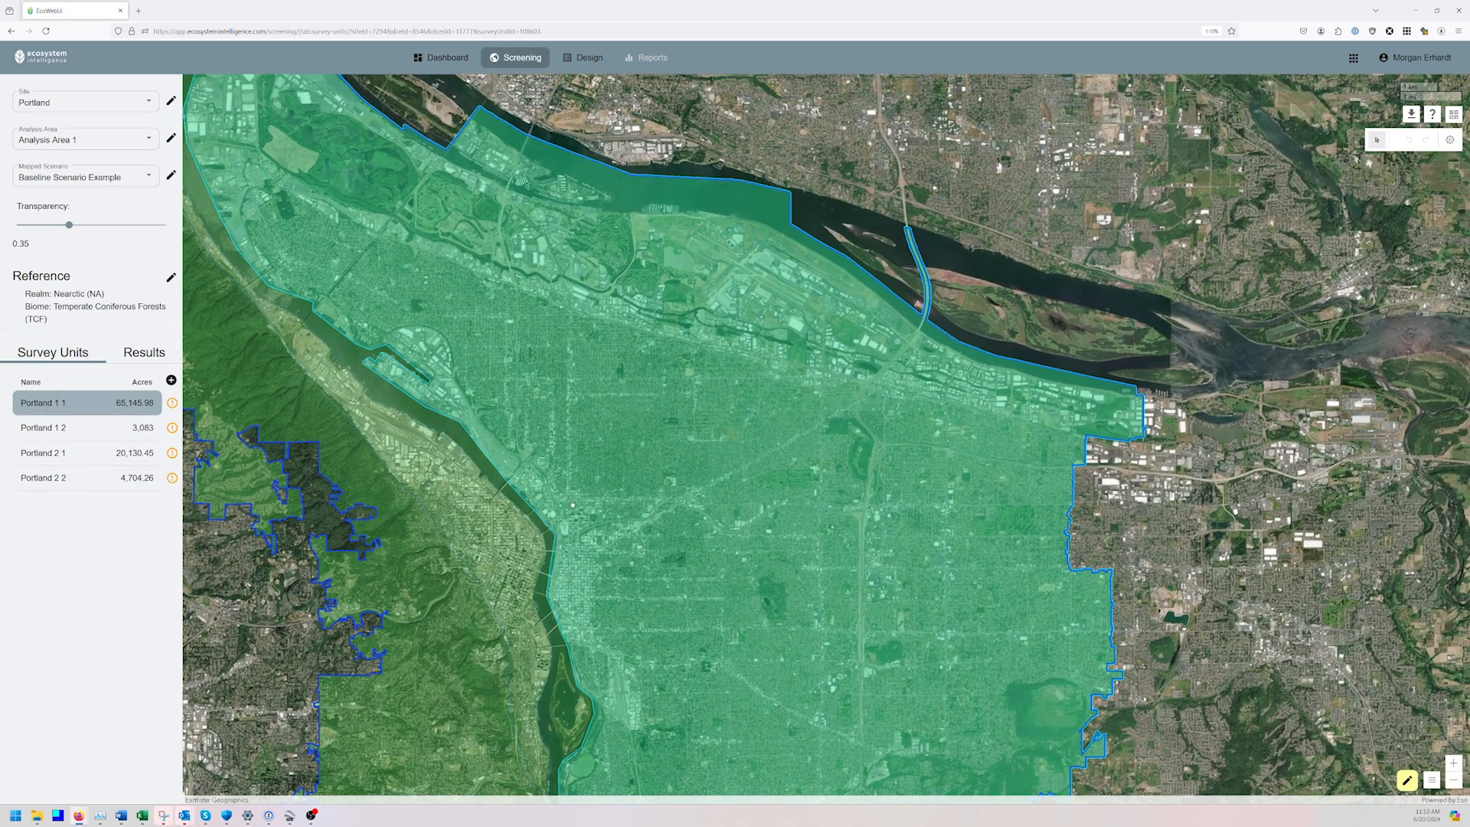
{"action": "left_click", "coordinate": [1407, 781]}
{"action": "left_click", "coordinate": [1348, 741]}
{"action": "left_click", "coordinate": [374, 356]}
{"action": "left_click", "coordinate": [385, 344]}
{"action": "left_click", "coordinate": [396, 326]}
{"action": "left_click", "coordinate": [430, 329]}
{"action": "left_click", "coordinate": [452, 345]}
{"action": "left_click", "coordinate": [456, 378]}
Extend the split line southeast behind the riverside industrial strip, then east to take in the developed corridor opposite downtown
{"action": "left_click", "coordinate": [486, 424]}
{"action": "left_click", "coordinate": [523, 458]}
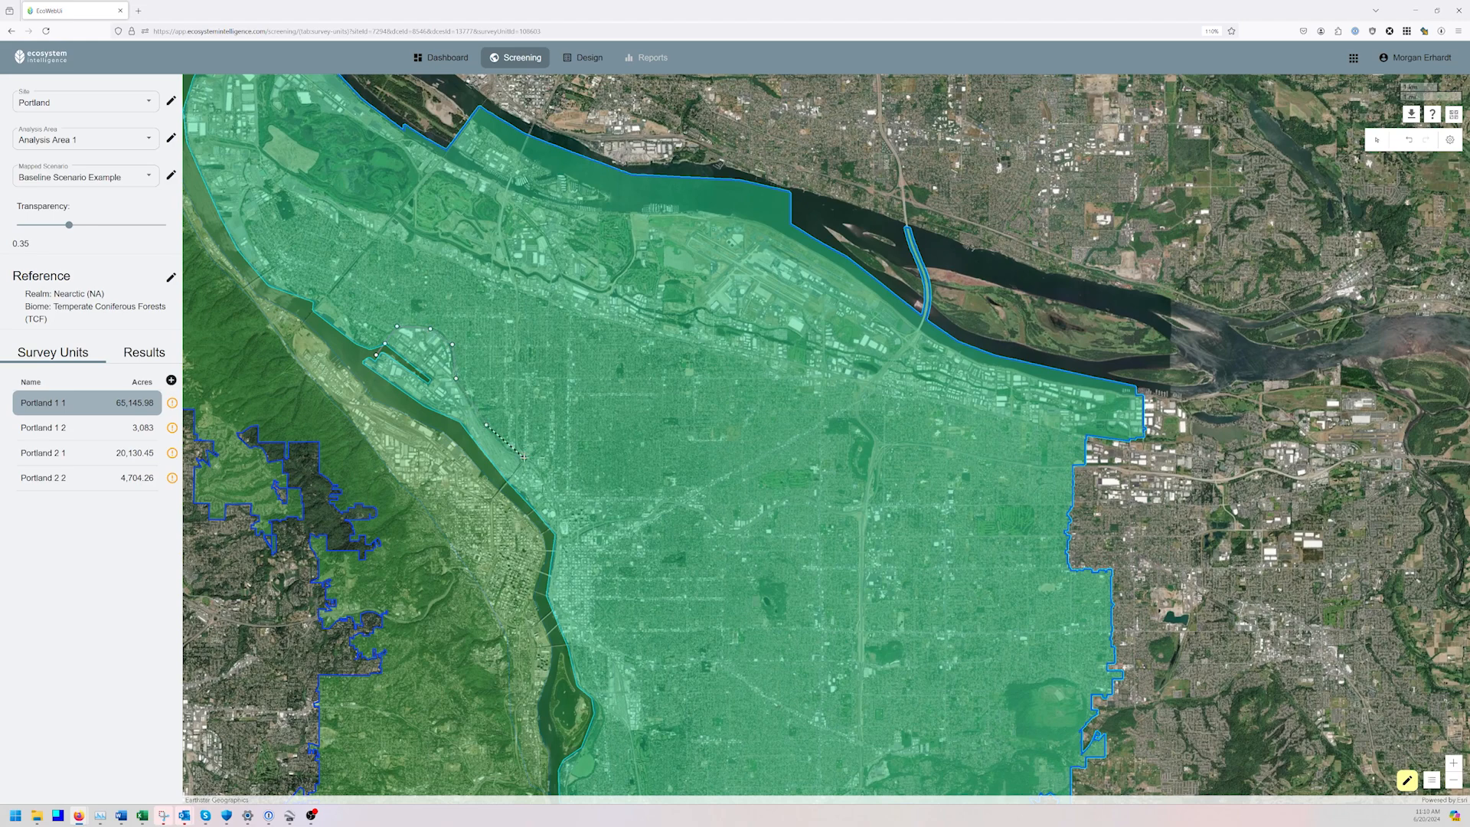
{"action": "left_click", "coordinate": [560, 493]}
{"action": "left_click", "coordinate": [609, 498]}
{"action": "left_click", "coordinate": [612, 514]}
{"action": "left_click", "coordinate": [640, 513]}
{"action": "left_click", "coordinate": [666, 501]}
{"action": "left_click", "coordinate": [682, 503]}
Bring the split line back west and south around the inner east side and rail yard, ending it at the river beside the island
{"action": "left_click", "coordinate": [629, 532]}
{"action": "left_click", "coordinate": [604, 555]}
{"action": "left_click", "coordinate": [597, 597]}
{"action": "left_click", "coordinate": [602, 639]}
{"action": "left_click", "coordinate": [627, 655]}
{"action": "left_click", "coordinate": [644, 679]}
{"action": "left_click", "coordinate": [639, 729]}
{"action": "left_click_drag", "start_coordinate": [619, 732], "coordinate": [617, 574]}
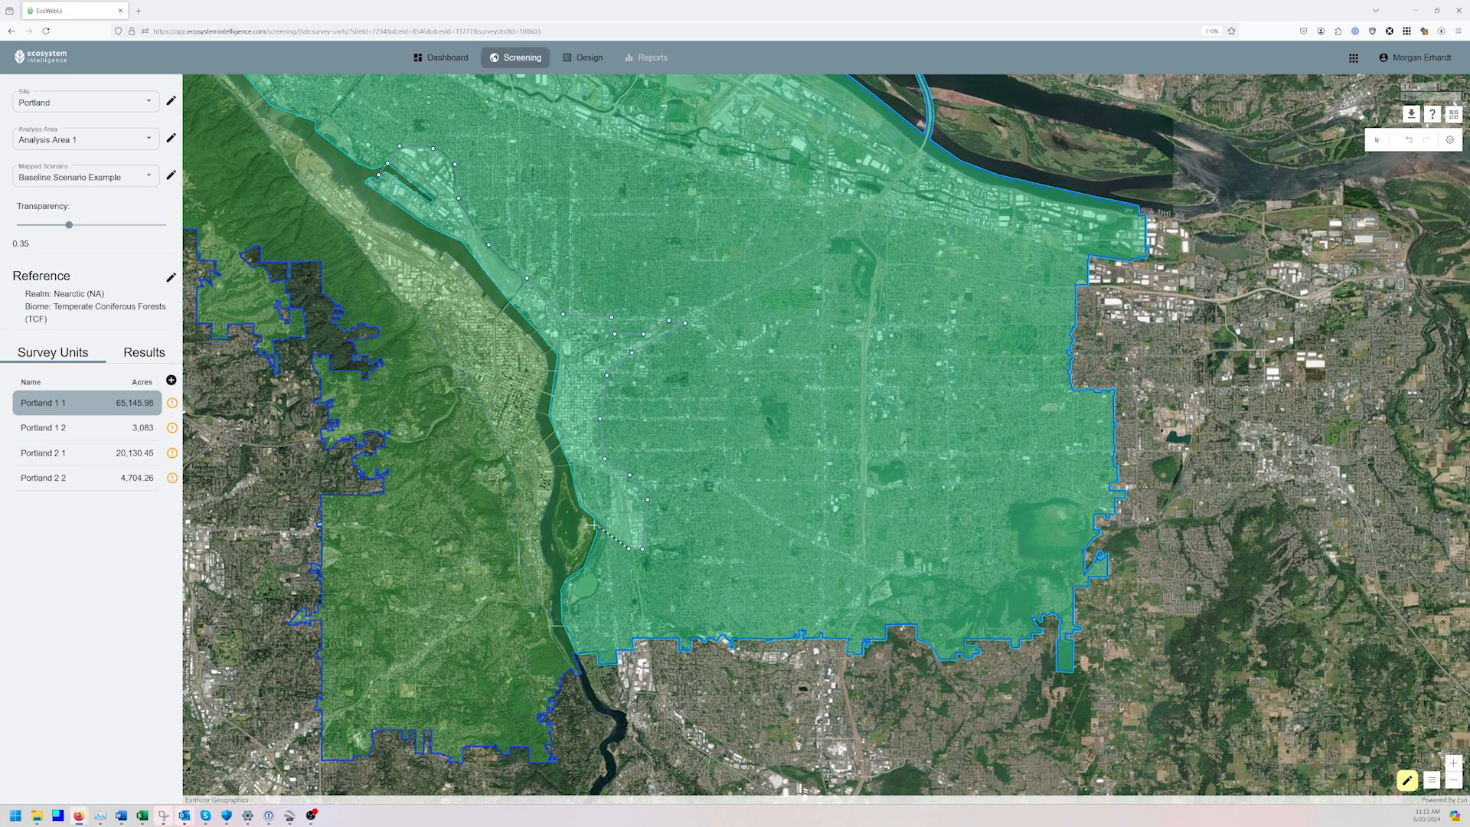
{"action": "double_click", "coordinate": [588, 518]}
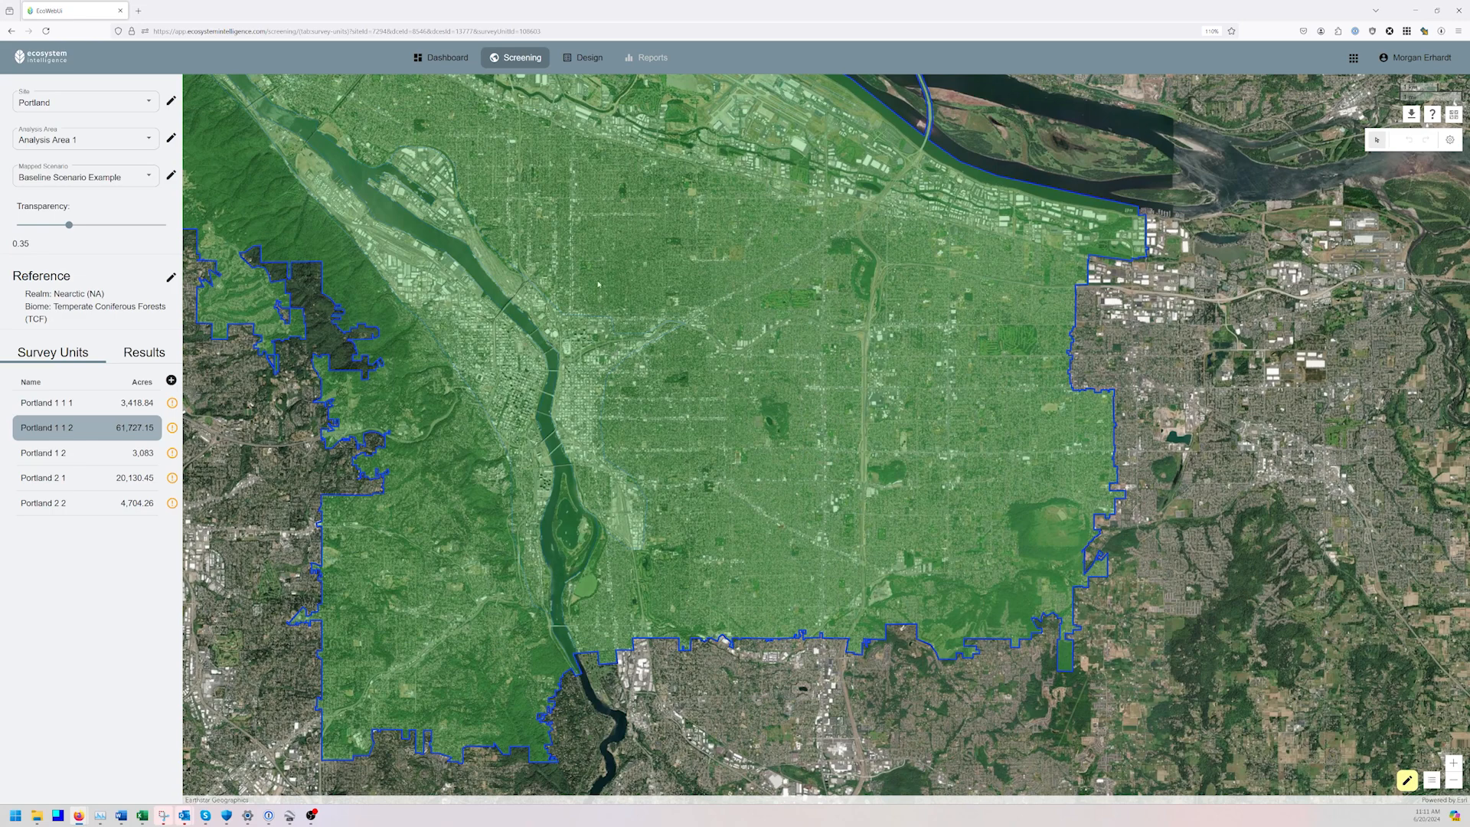
Start splitting the Portland 1 1 2 survey unit from the east bank northwest of the lagoon, tracing around the residential area's northwestern edge
{"action": "left_click", "coordinate": [603, 485]}
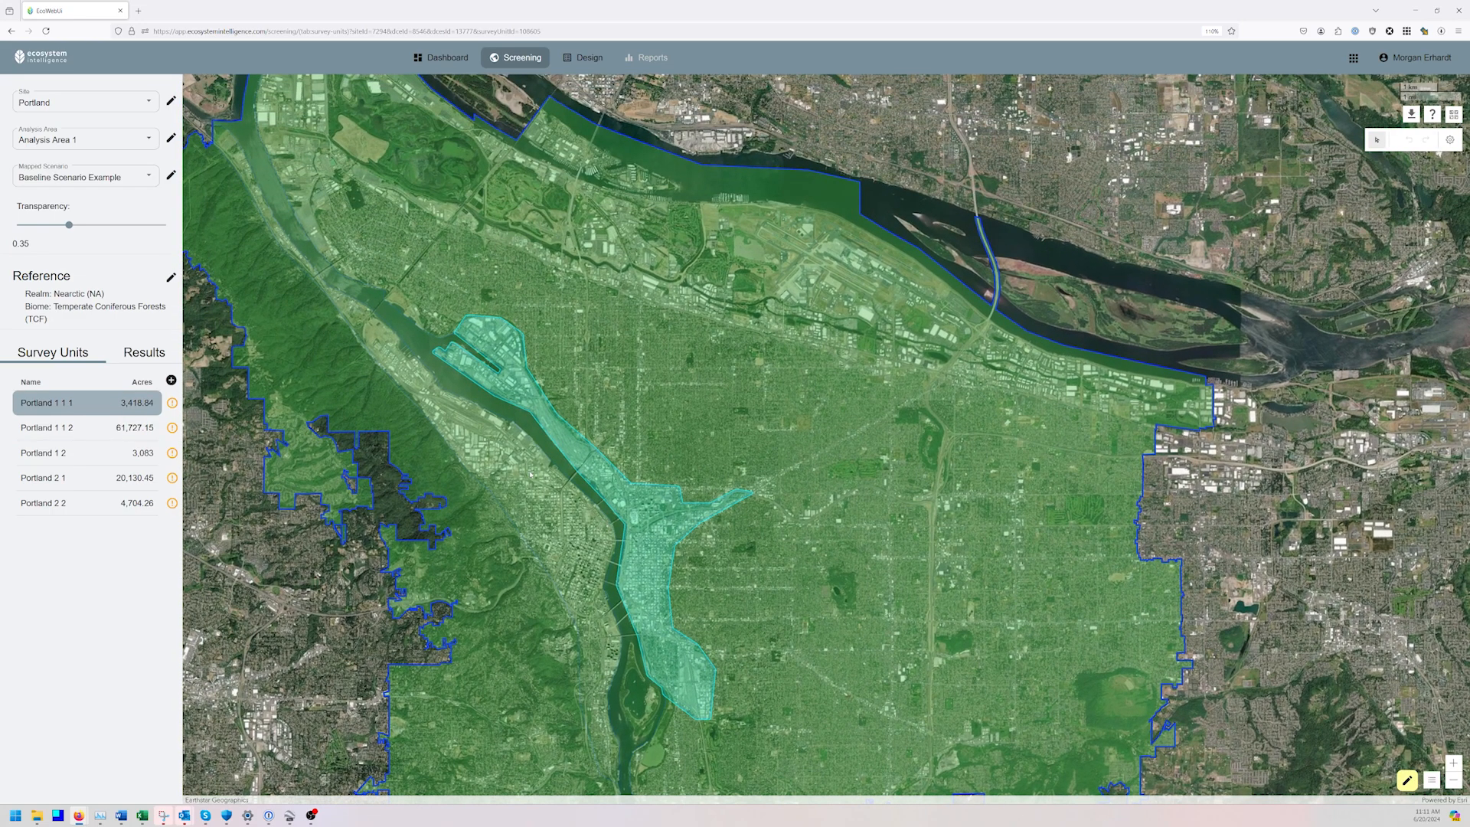
{"action": "left_click", "coordinate": [530, 475]}
{"action": "left_click", "coordinate": [590, 464]}
{"action": "left_click_drag", "start_coordinate": [596, 383], "coordinate": [607, 553]}
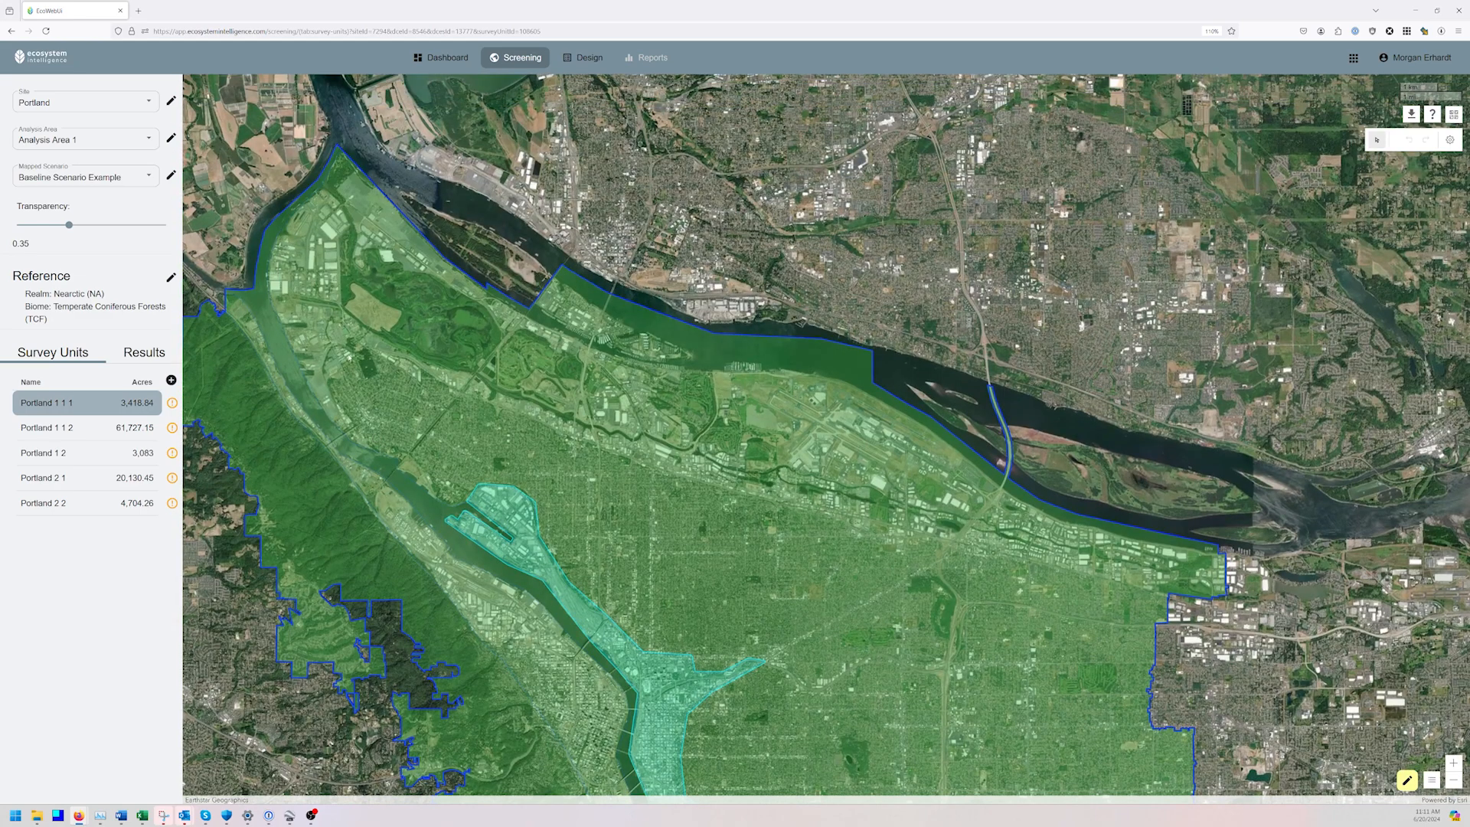
{"action": "left_click_drag", "start_coordinate": [668, 414], "coordinate": [672, 418]}
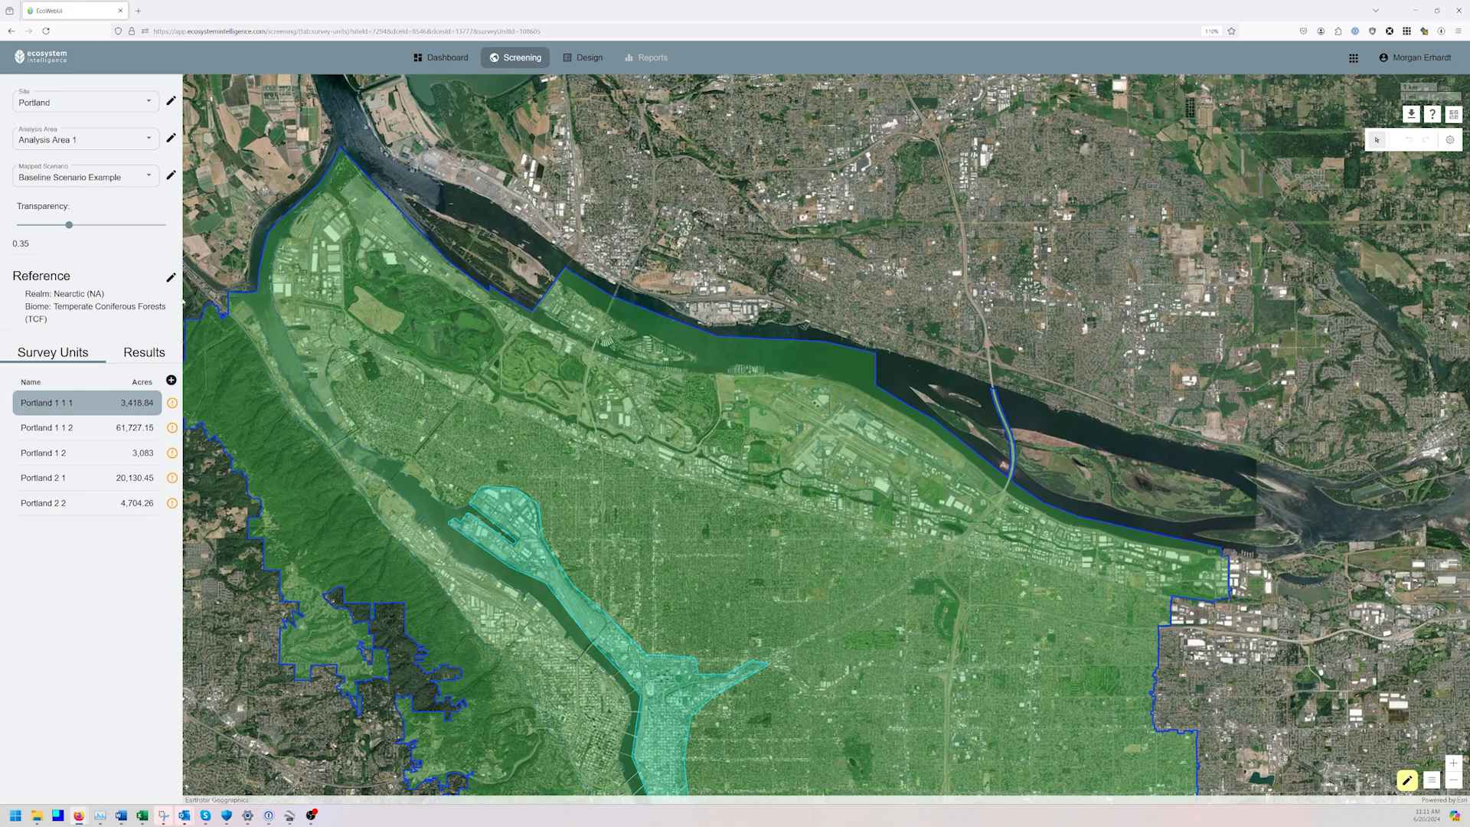
{"action": "left_click", "coordinate": [1078, 655]}
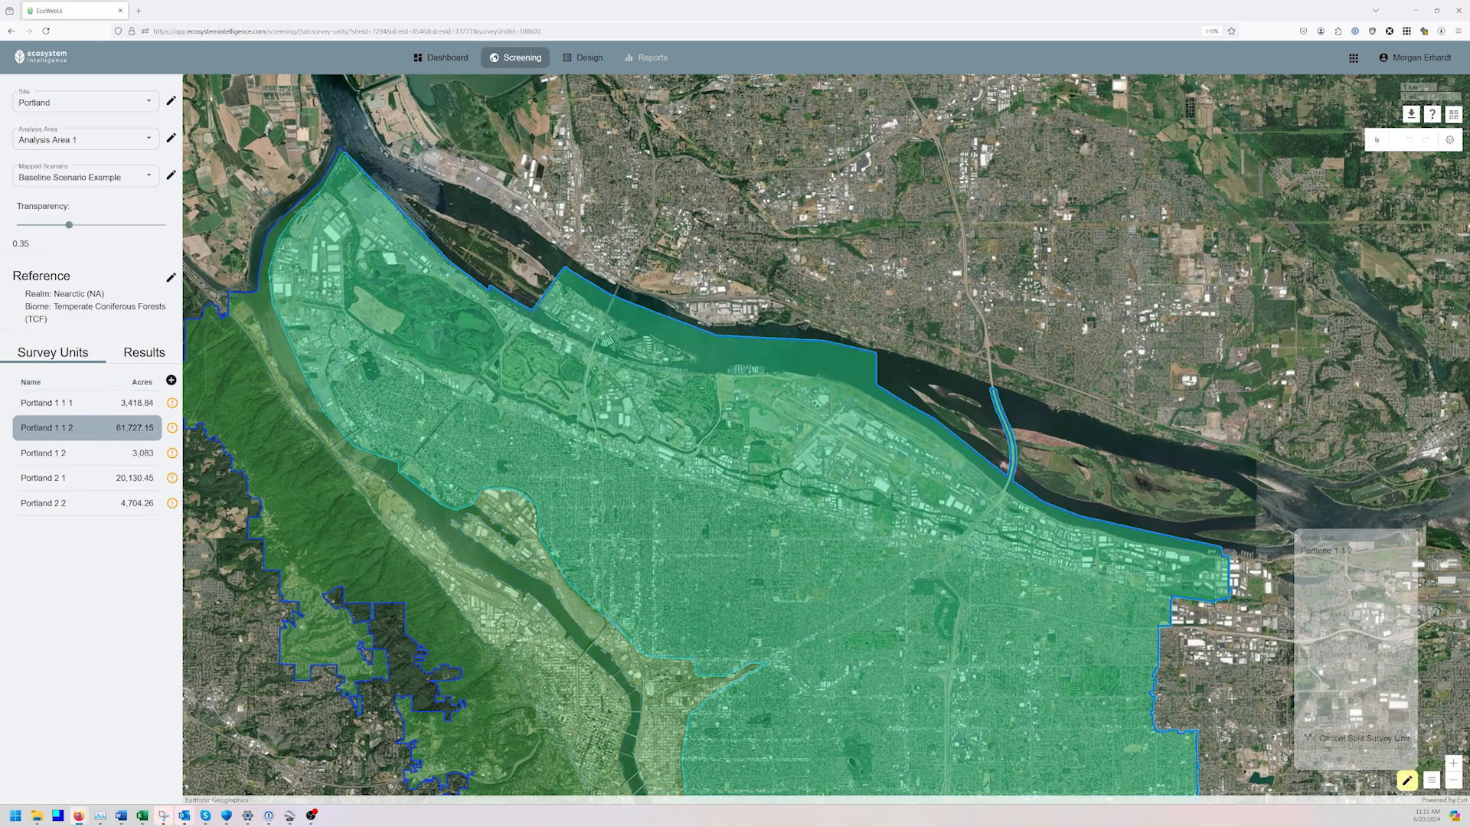
{"action": "left_click", "coordinate": [357, 454]}
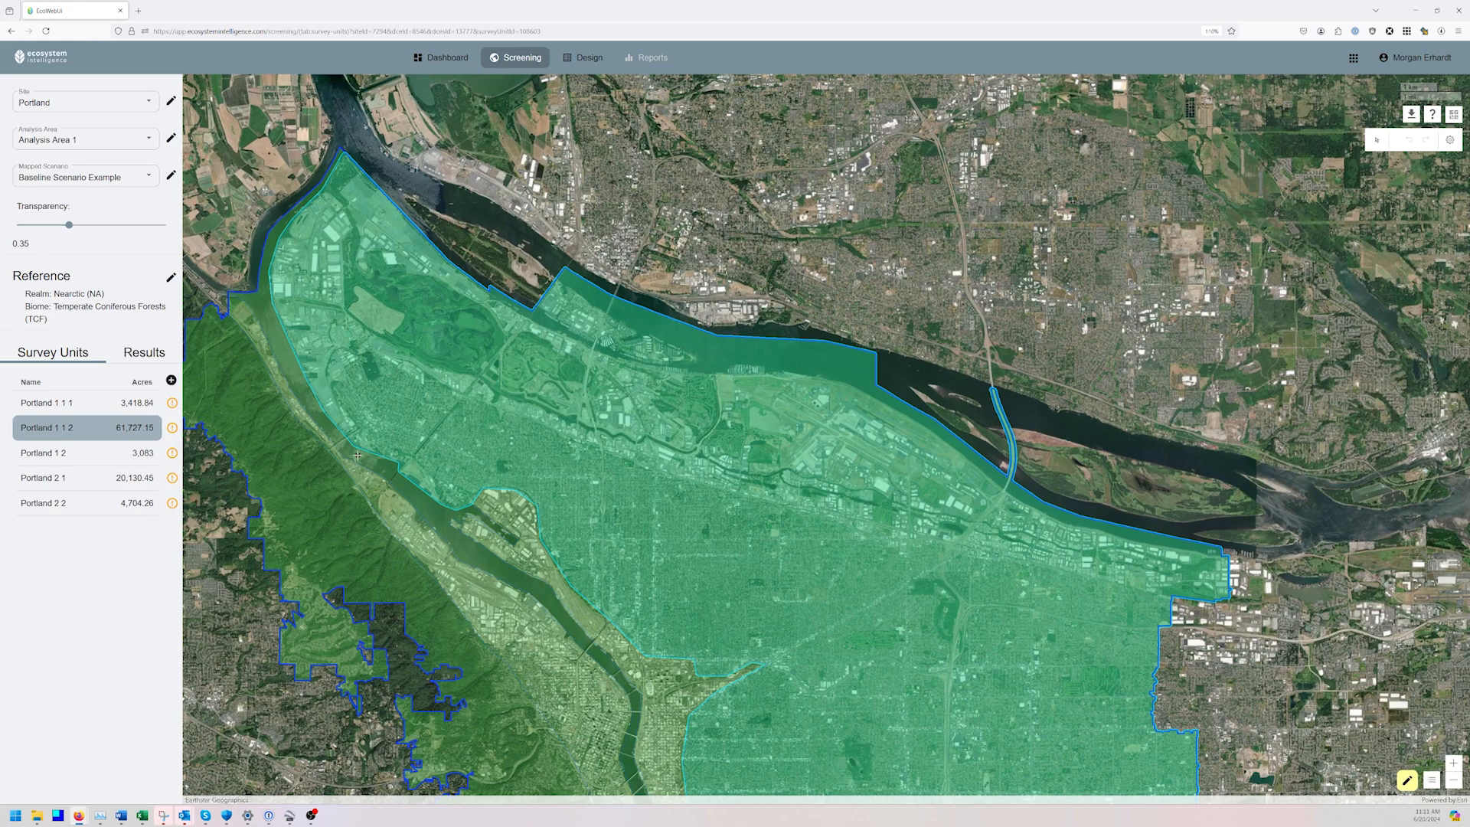
{"action": "left_click", "coordinate": [344, 374]}
{"action": "left_click", "coordinate": [366, 346]}
{"action": "left_click", "coordinate": [419, 382]}
{"action": "left_click", "coordinate": [426, 377]}
Finish the split line southeast along the northern industrial belt, ending at the unit's northeastern boundary to separate the northern riverside strip
{"action": "left_click", "coordinate": [550, 431]}
{"action": "left_click", "coordinate": [905, 533]}
{"action": "left_click", "coordinate": [1011, 558]}
{"action": "left_click", "coordinate": [1142, 591]}
{"action": "left_click", "coordinate": [1158, 592]}
{"action": "double_click", "coordinate": [1219, 542]}
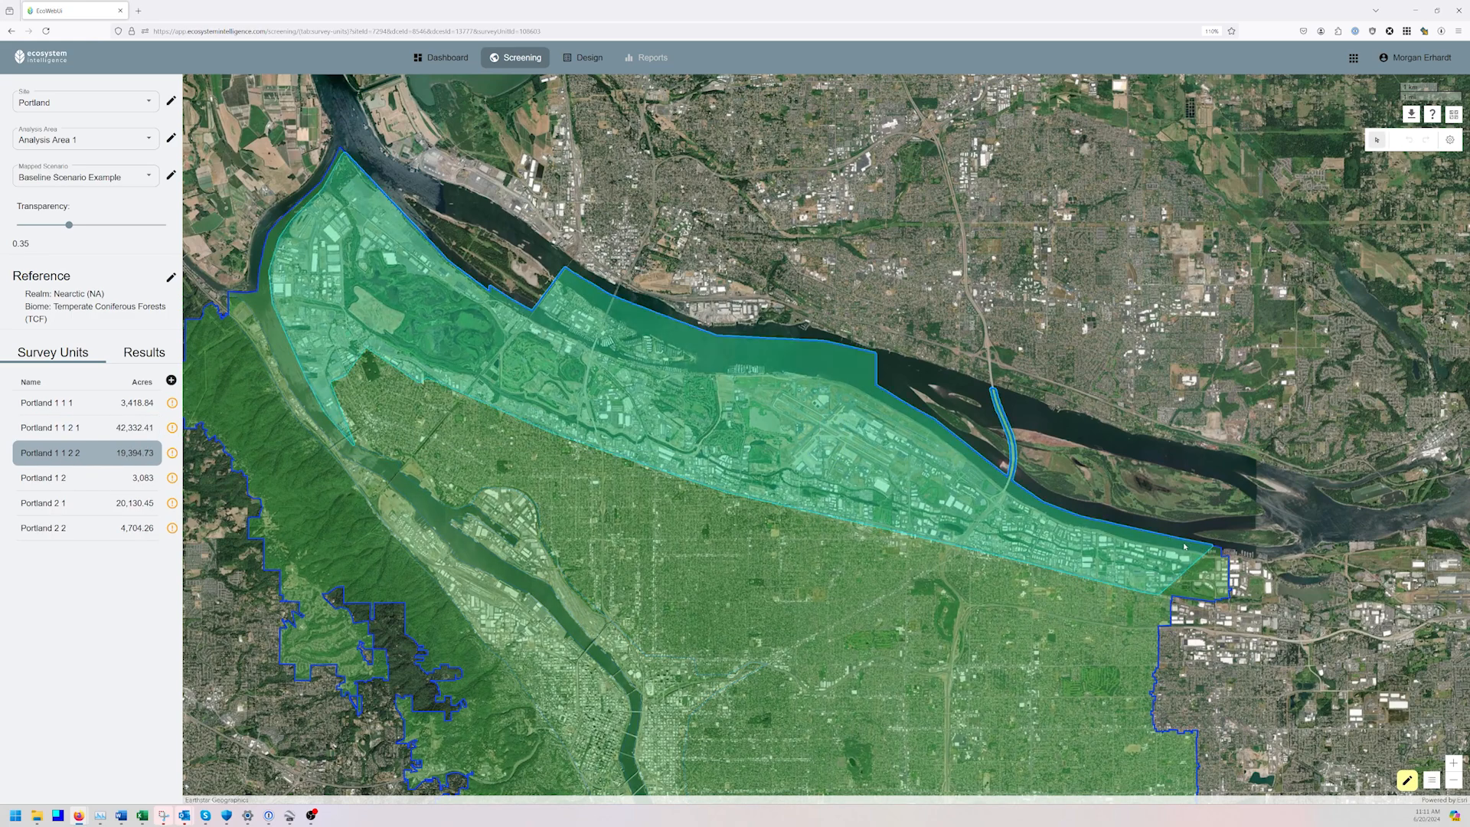
{"action": "left_click_drag", "start_coordinate": [611, 351], "coordinate": [757, 425]}
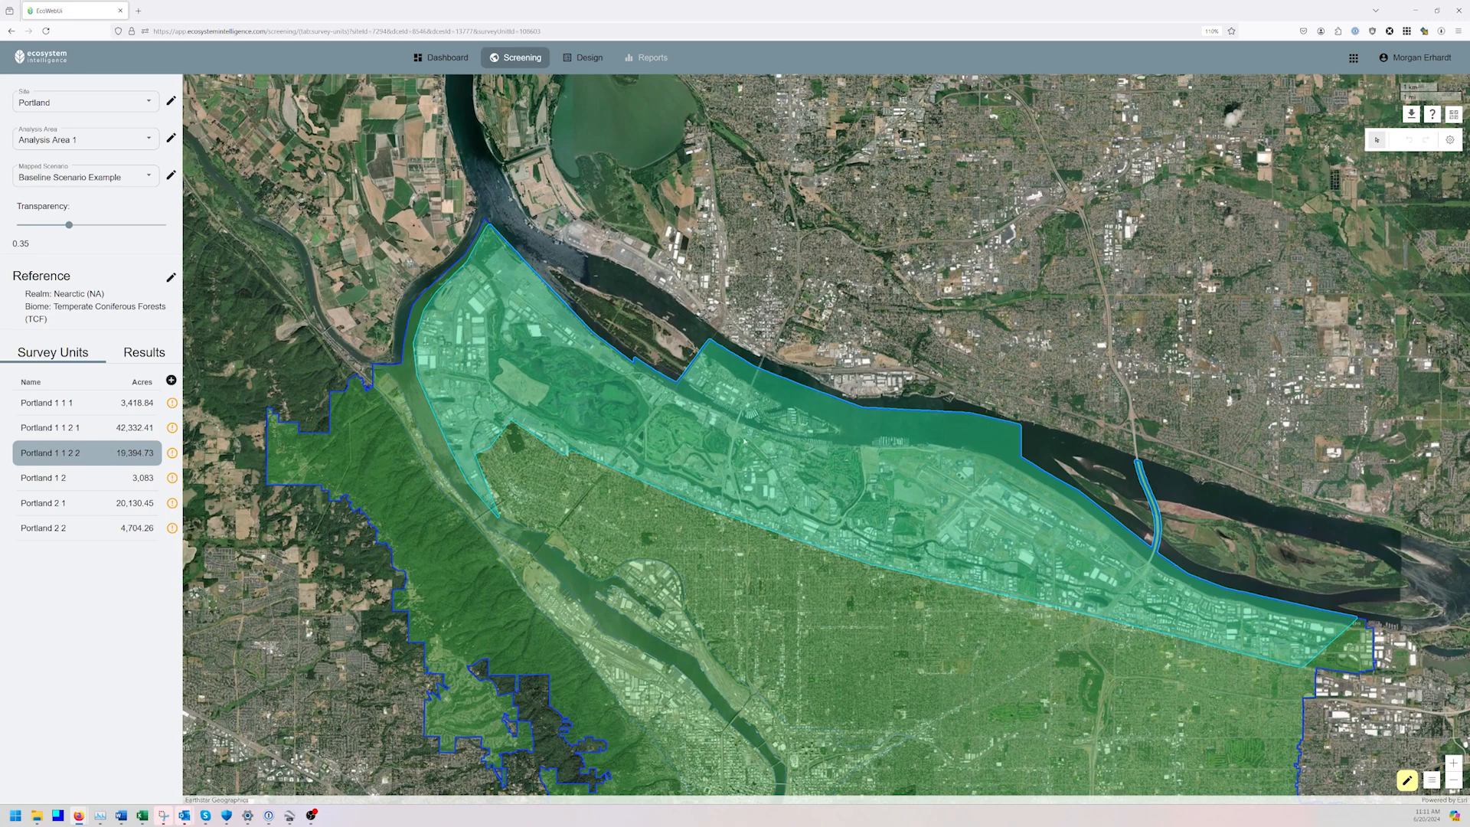
Split the Portland 2 1 survey unit across the forested hills, curving the line from its eastern edge northwest of downtown southwest to the jagged western boundary
{"action": "left_click_drag", "start_coordinate": [625, 421], "coordinate": [622, 394]}
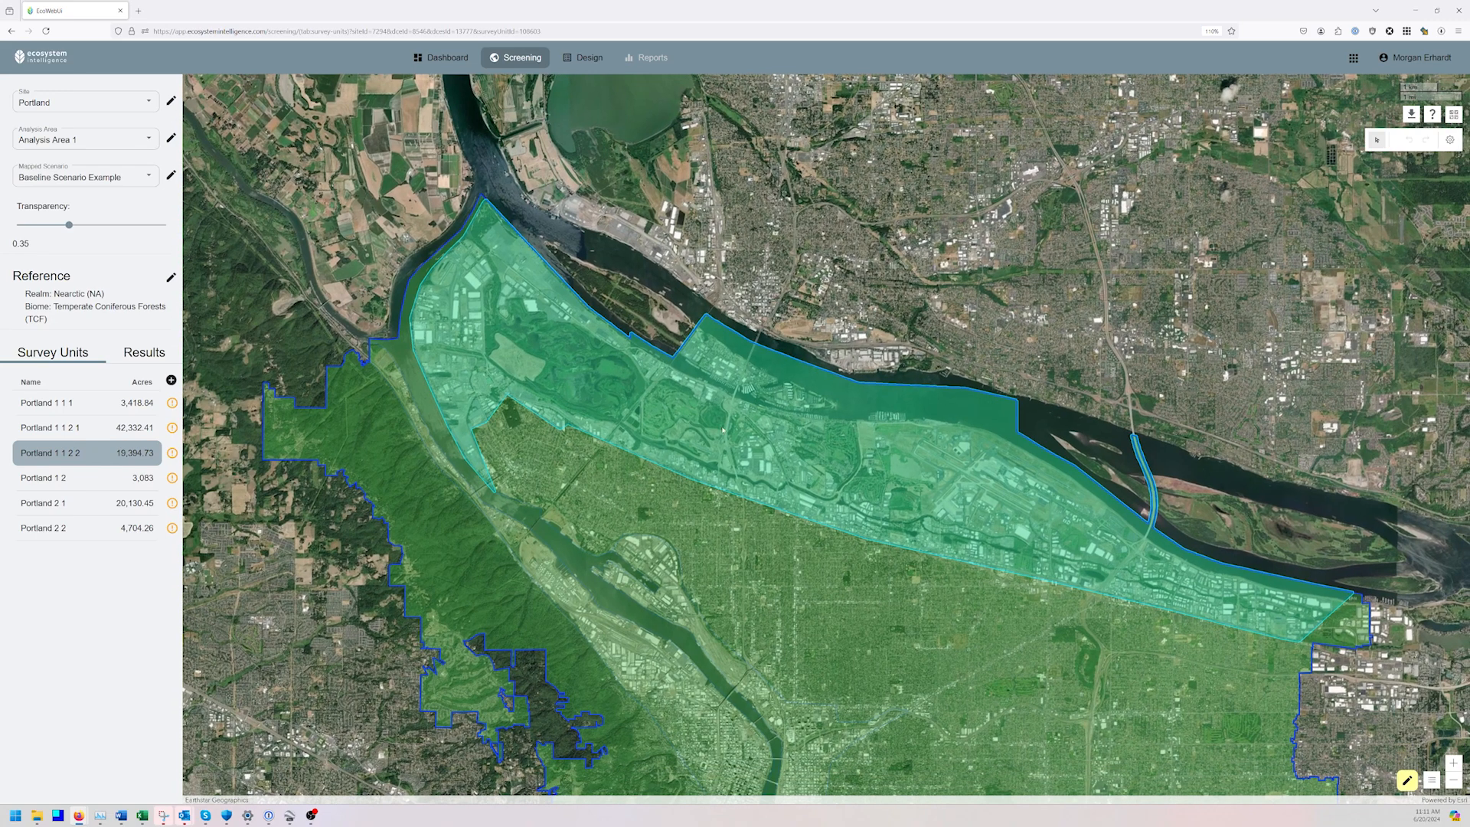
{"action": "left_click_drag", "start_coordinate": [904, 494], "coordinate": [990, 504]}
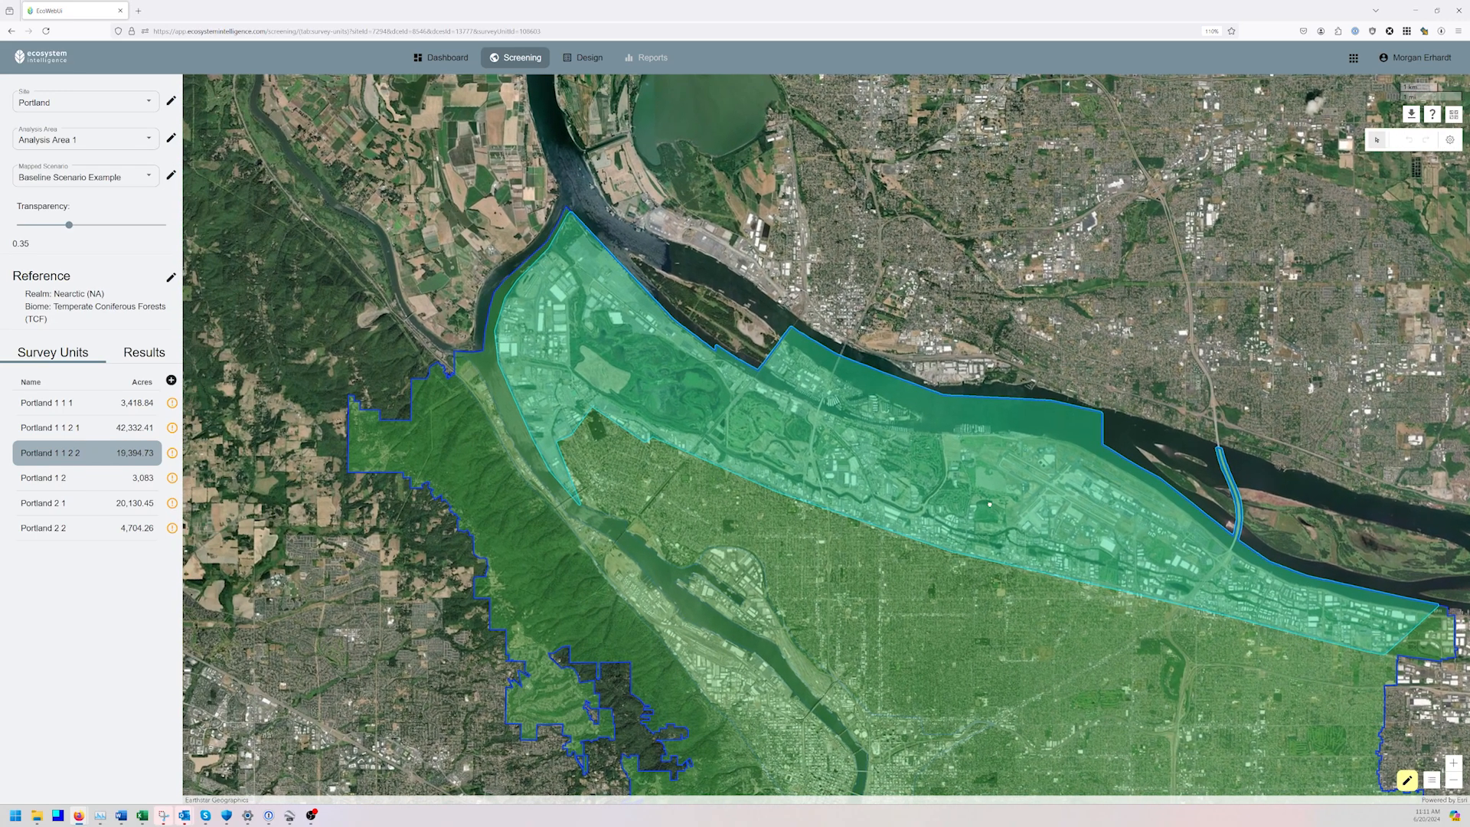
{"action": "left_click_drag", "start_coordinate": [770, 418], "coordinate": [745, 316]}
{"action": "left_click", "coordinate": [522, 336]}
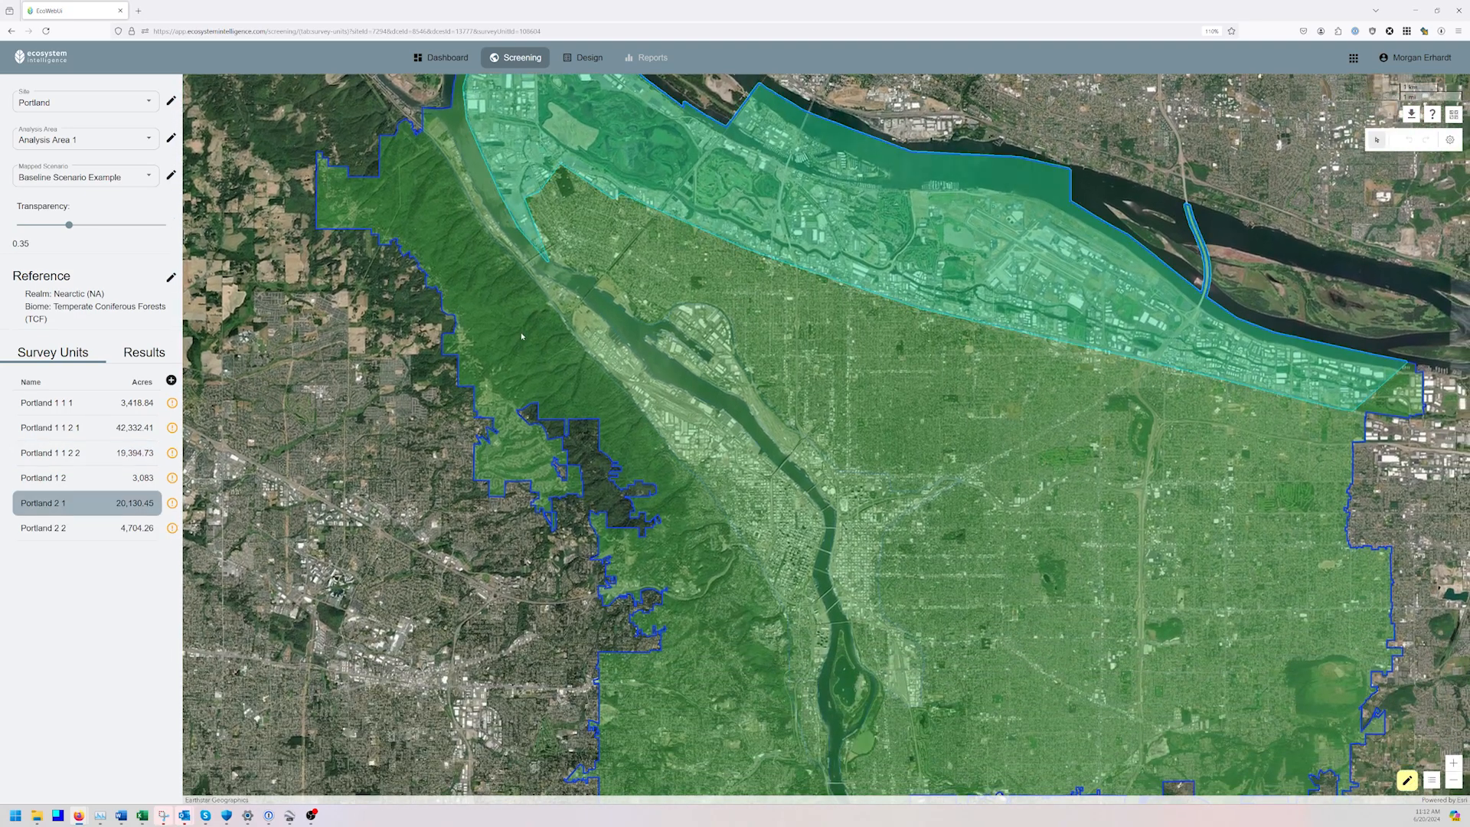
{"action": "left_click_drag", "start_coordinate": [522, 336], "coordinate": [545, 443]}
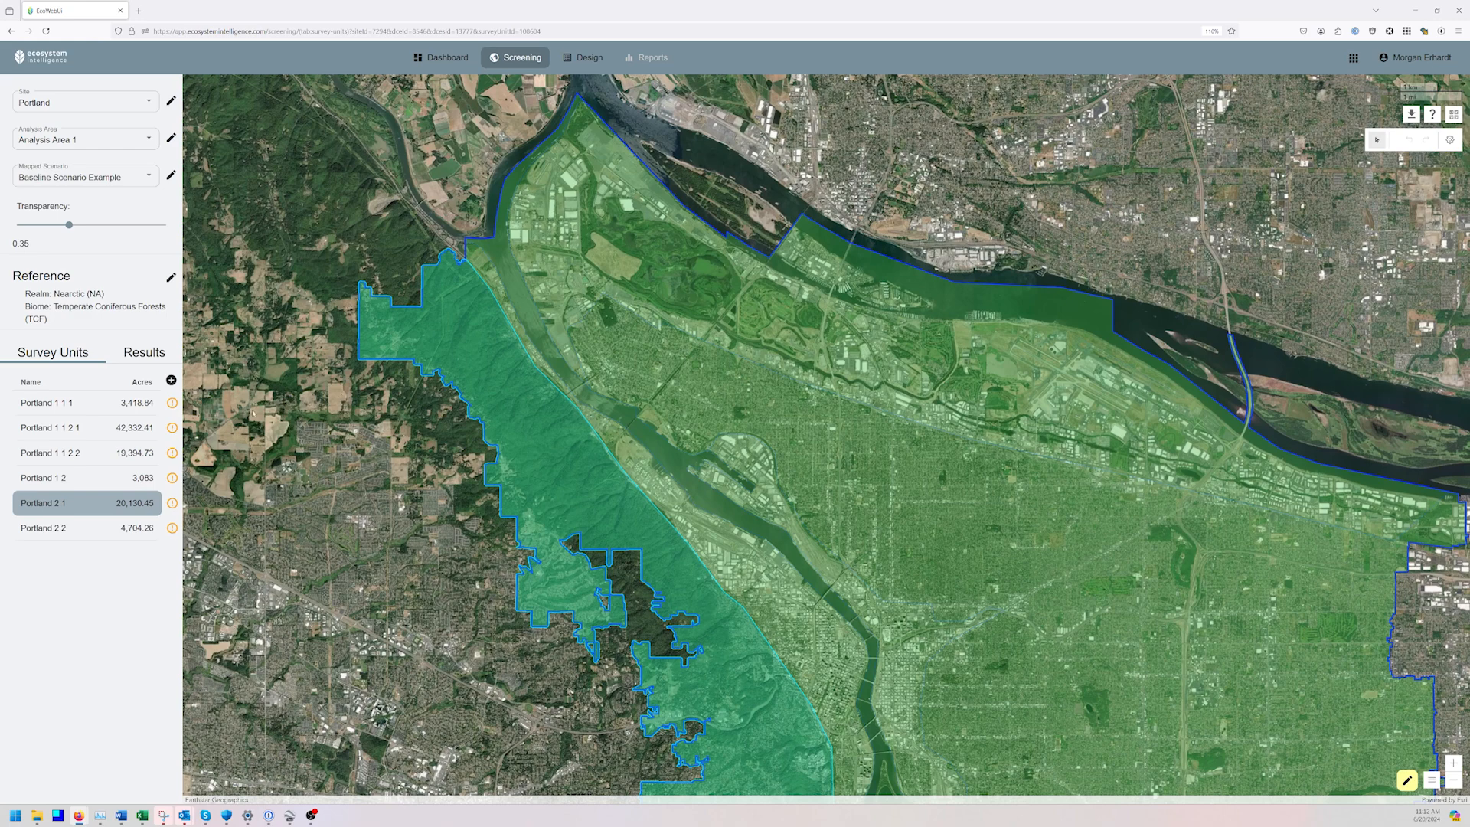
{"action": "left_click", "coordinate": [1406, 778]}
{"action": "left_click", "coordinate": [1347, 739]}
{"action": "left_click", "coordinate": [729, 582]}
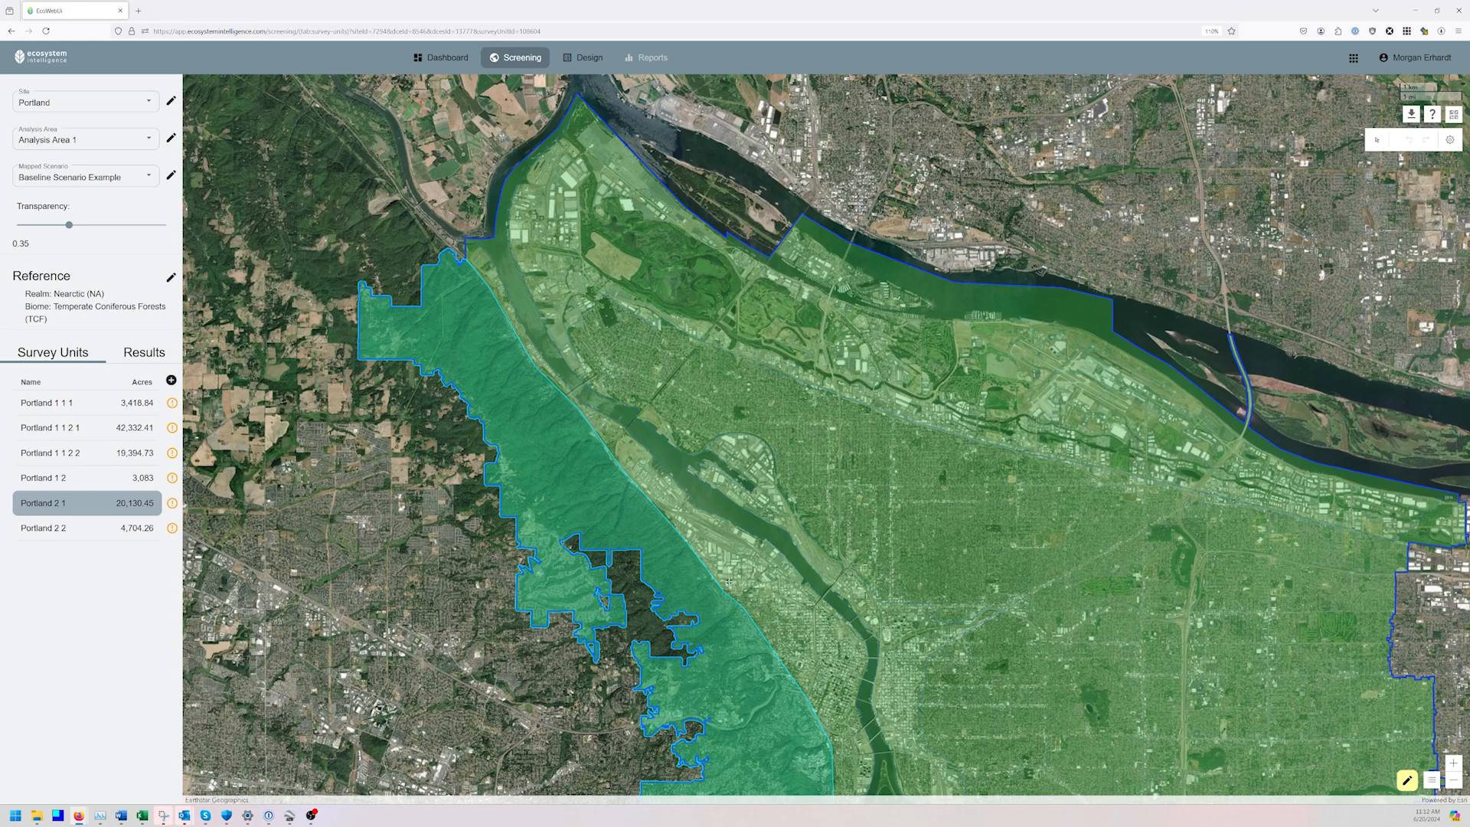
{"action": "left_click", "coordinate": [733, 620]}
{"action": "left_click", "coordinate": [725, 647]}
{"action": "left_click", "coordinate": [707, 656]}
{"action": "left_click", "coordinate": [688, 664]}
{"action": "left_click", "coordinate": [687, 664]}
{"action": "double_click", "coordinate": [683, 653]}
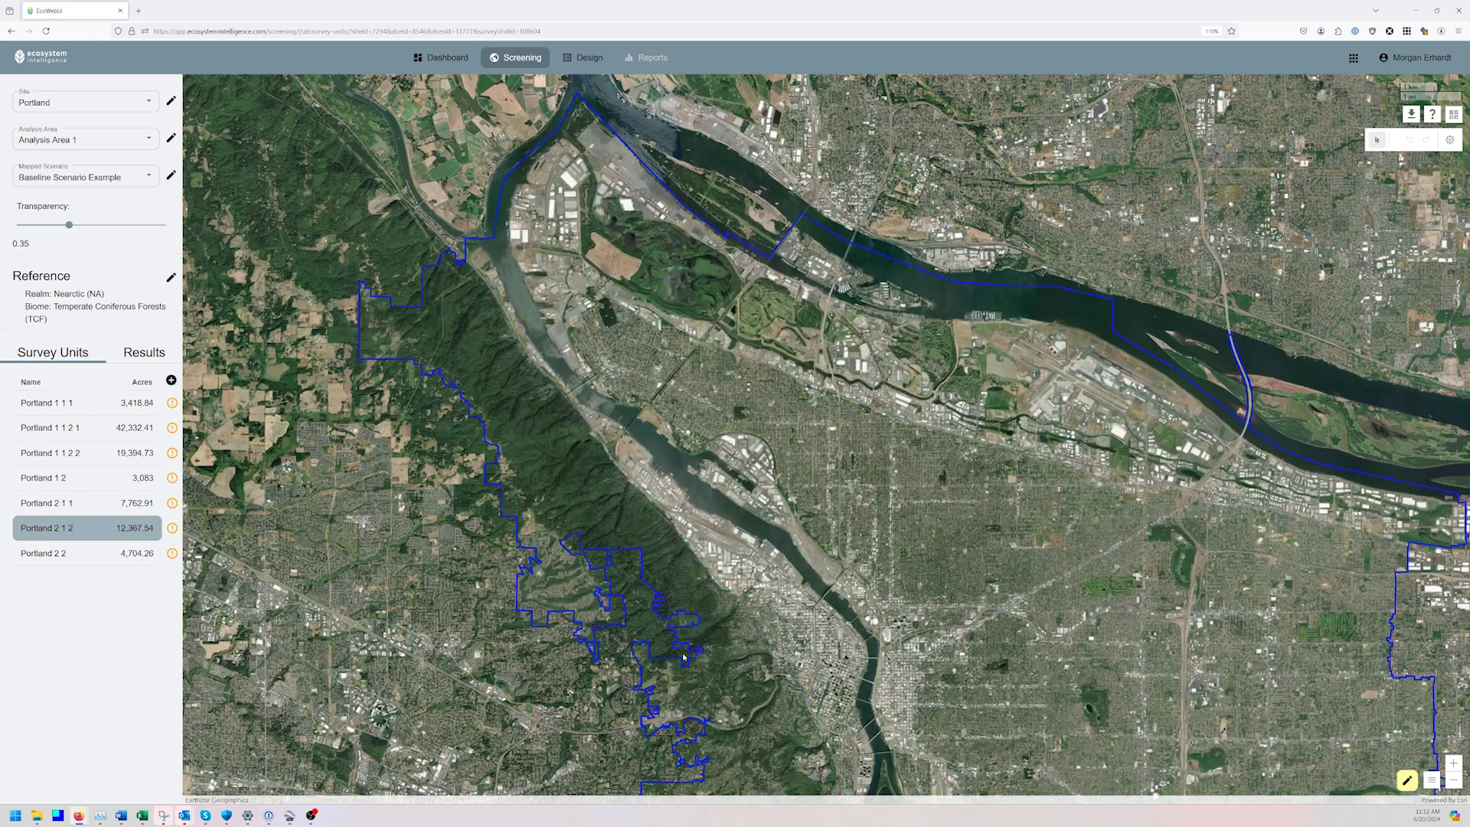
Examine the extents of the northern forest, west-bank strip, east-side residential and northern industrial survey units across the whole site
{"action": "left_click", "coordinate": [609, 498]}
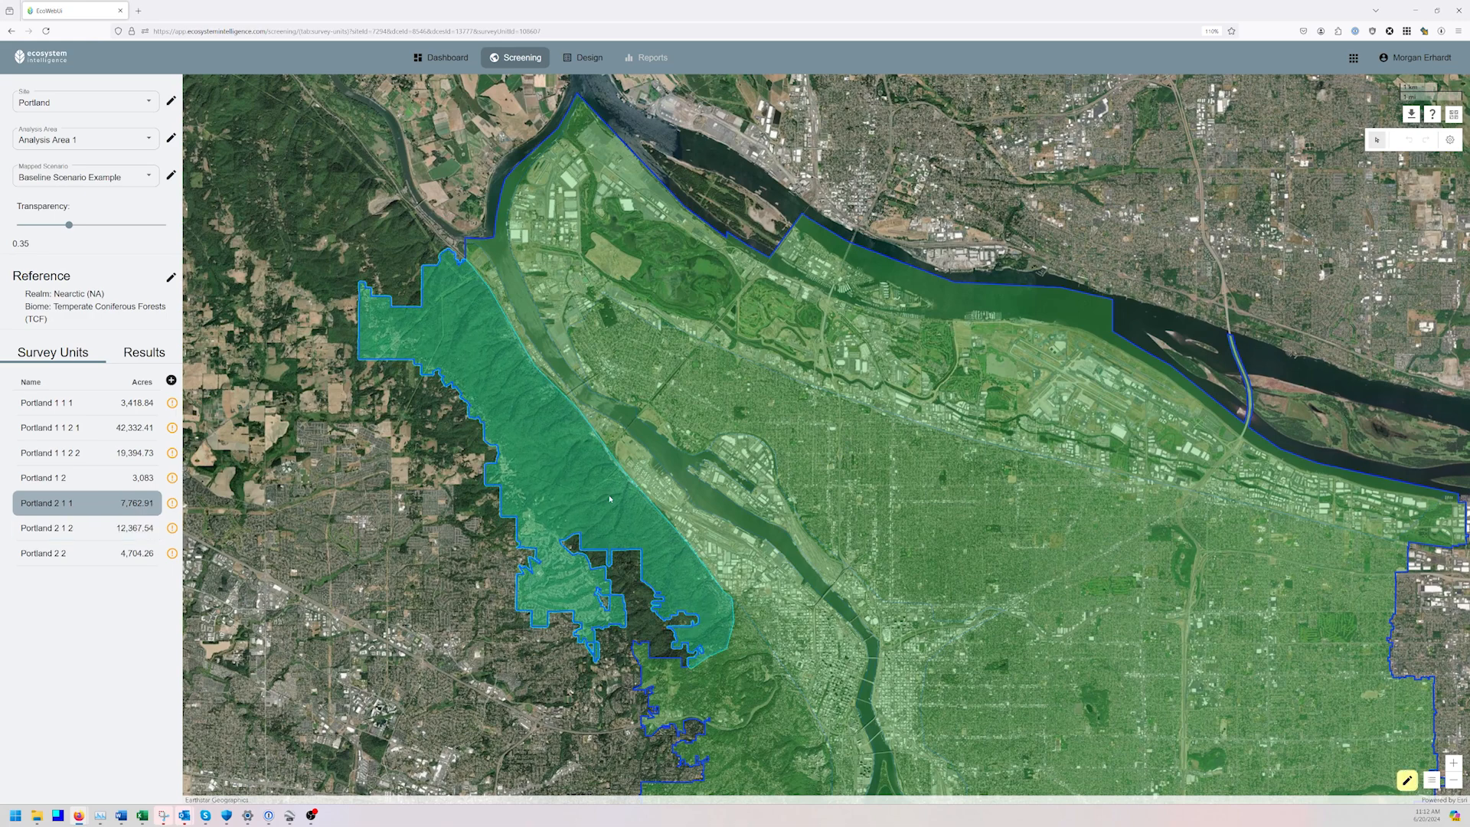
{"action": "left_click_drag", "start_coordinate": [542, 535], "coordinate": [369, 480]}
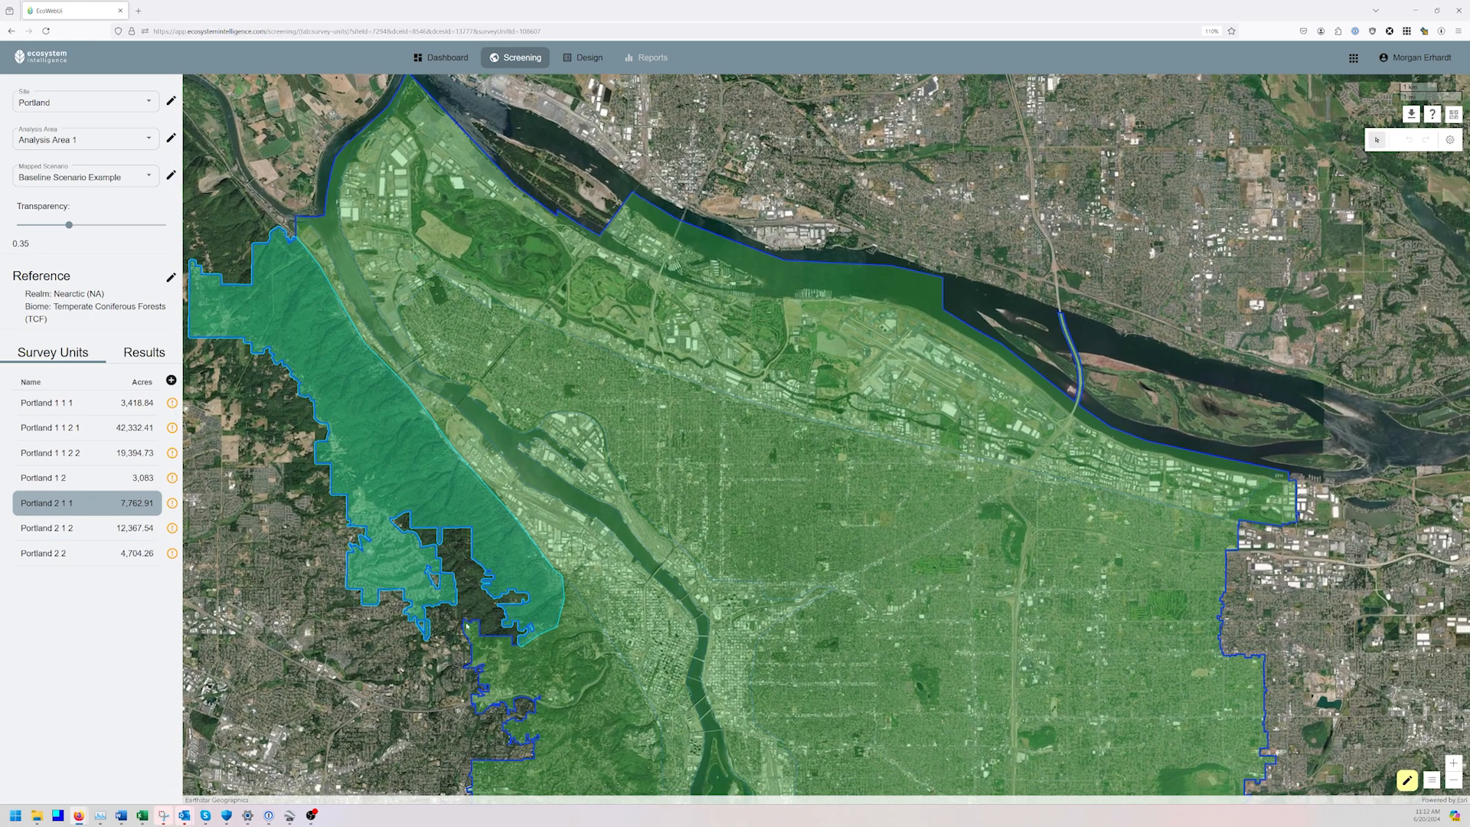
{"action": "left_click_drag", "start_coordinate": [462, 525], "coordinate": [423, 426]}
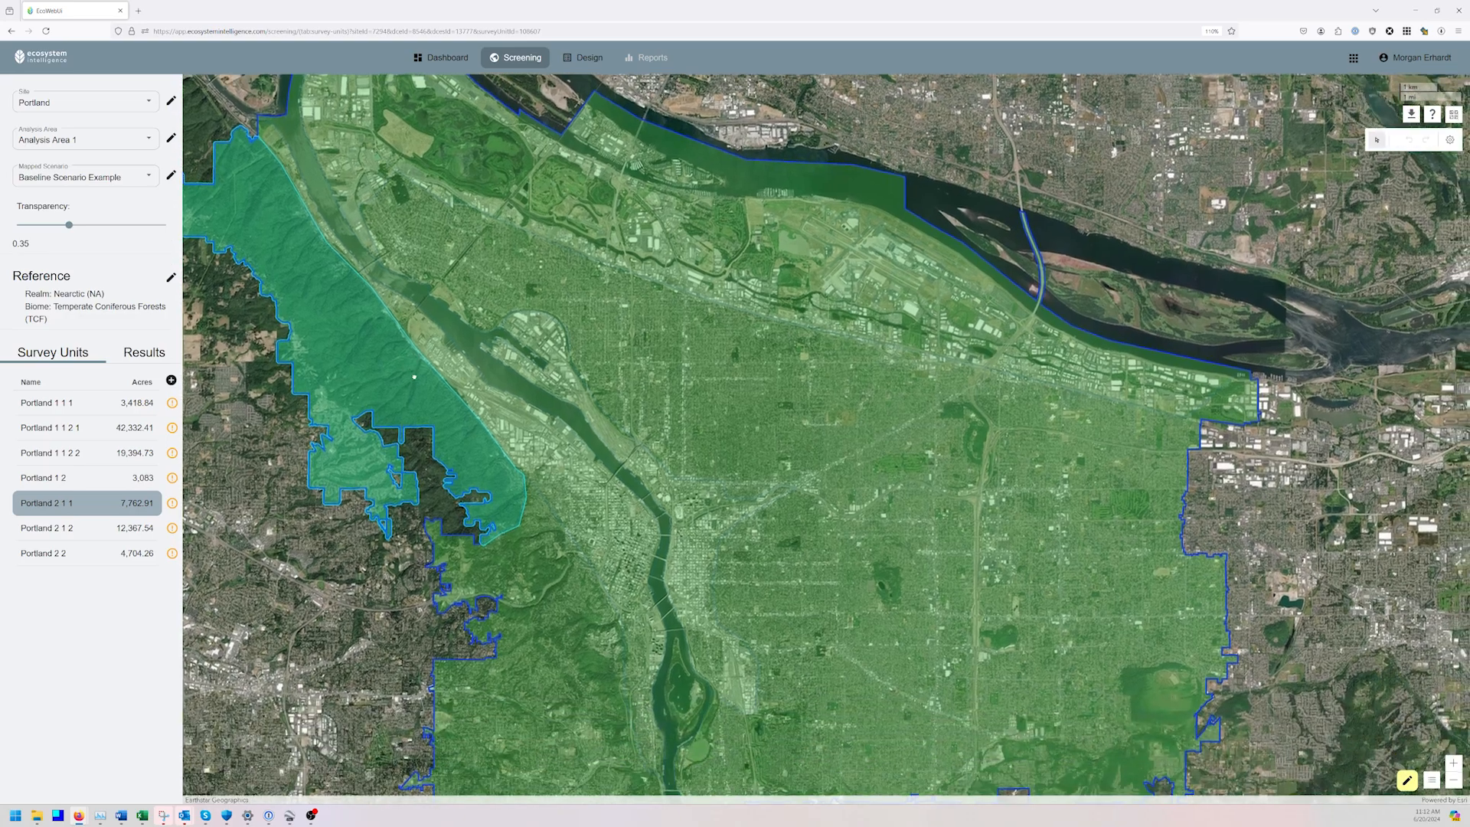
{"action": "left_click_drag", "start_coordinate": [564, 615], "coordinate": [485, 481]}
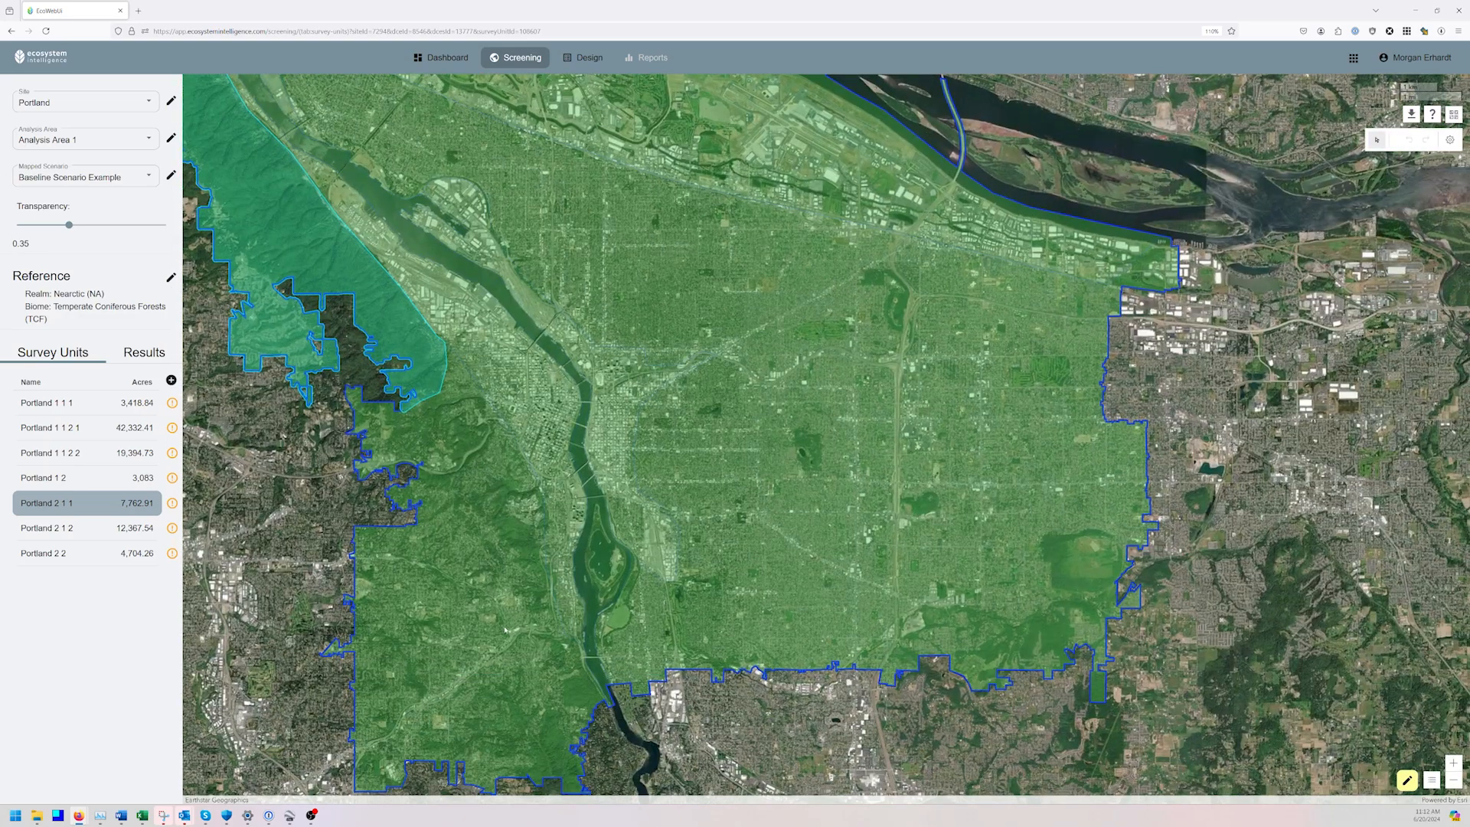
{"action": "scroll", "coordinate": [607, 551], "scroll_direction": "down", "scroll_amount": 2}
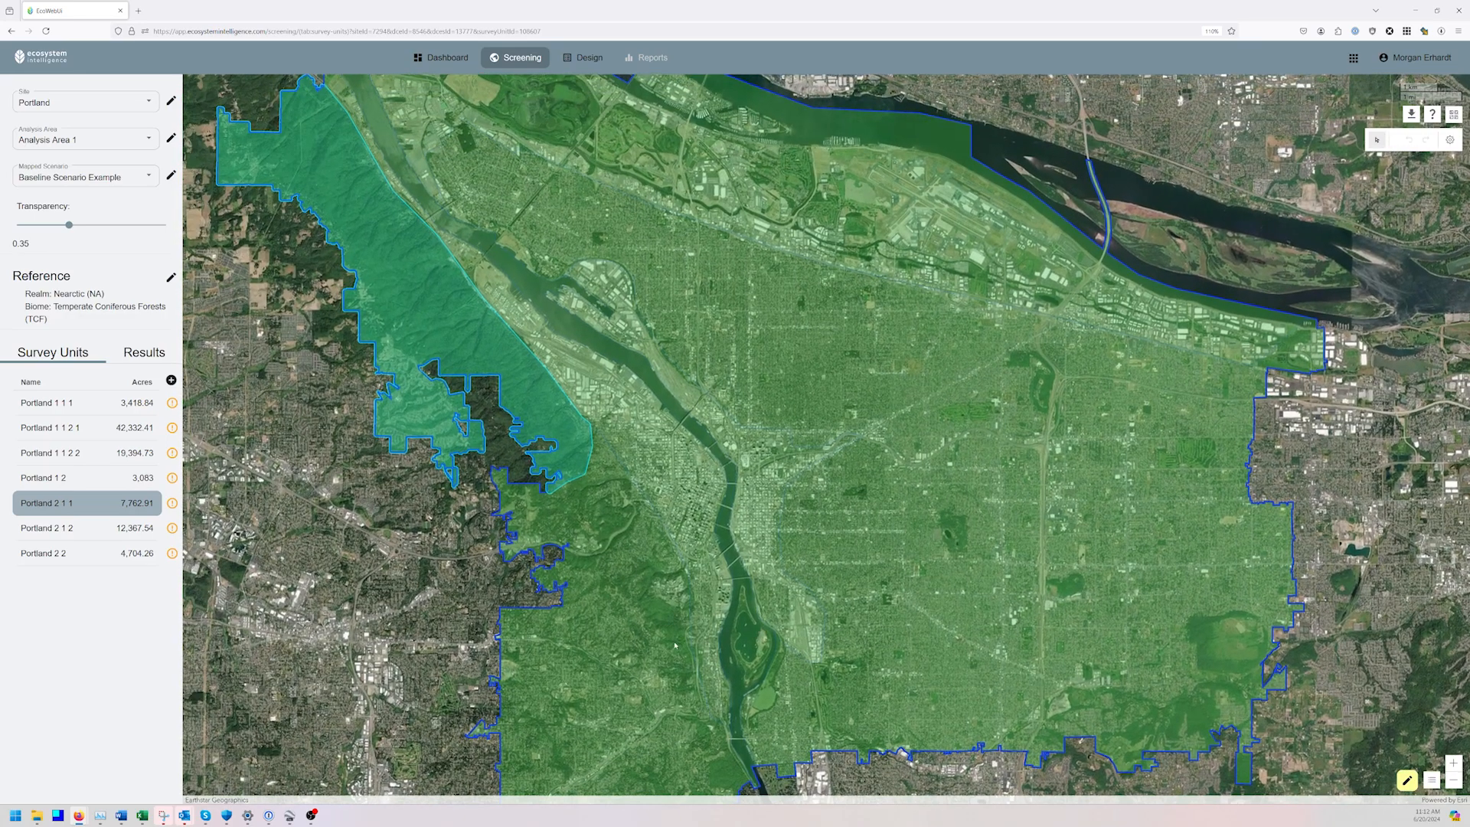
{"action": "scroll", "coordinate": [568, 499], "scroll_direction": "down", "scroll_amount": 3}
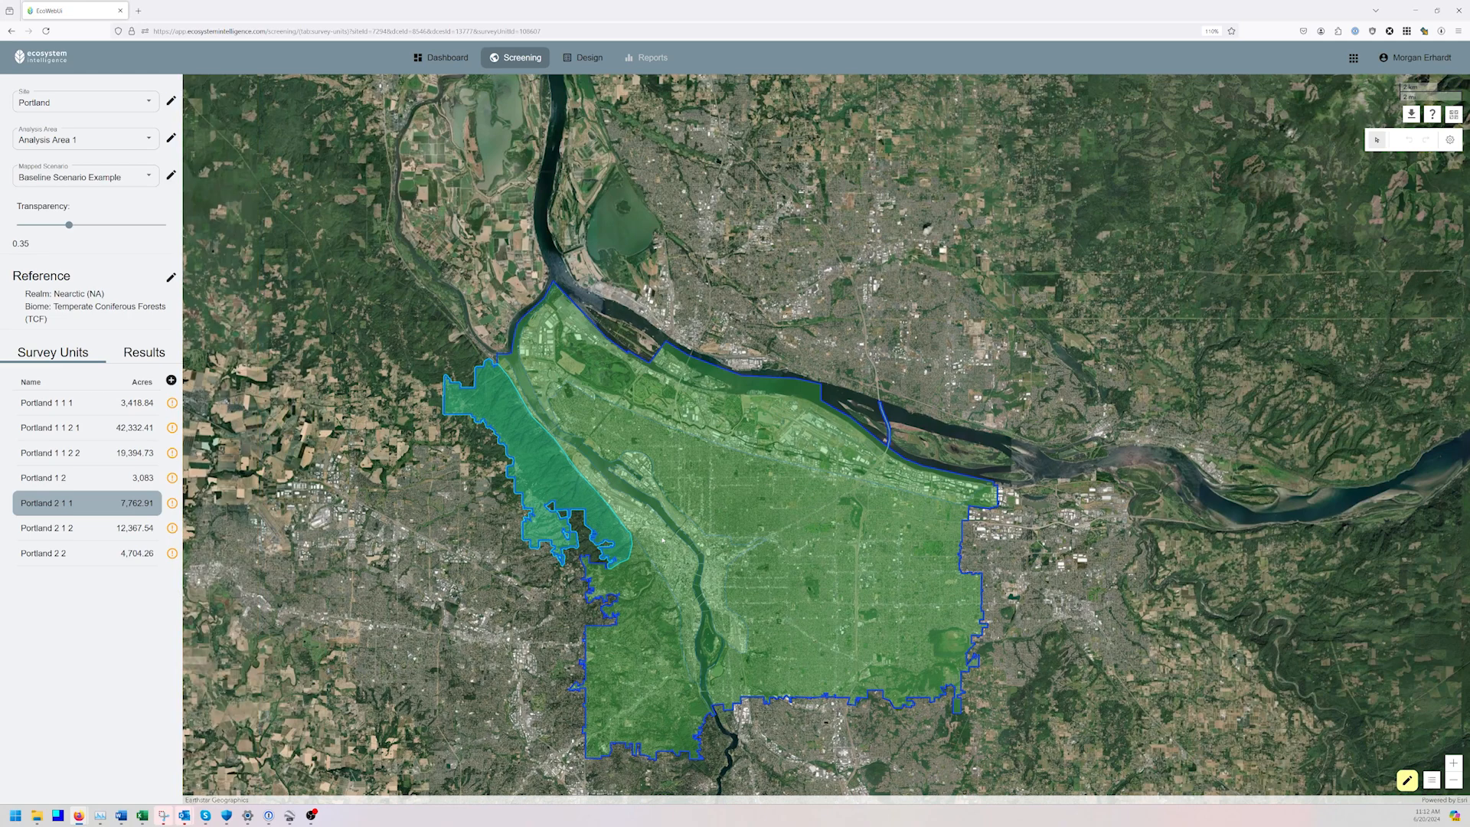
{"action": "left_click", "coordinate": [663, 538]}
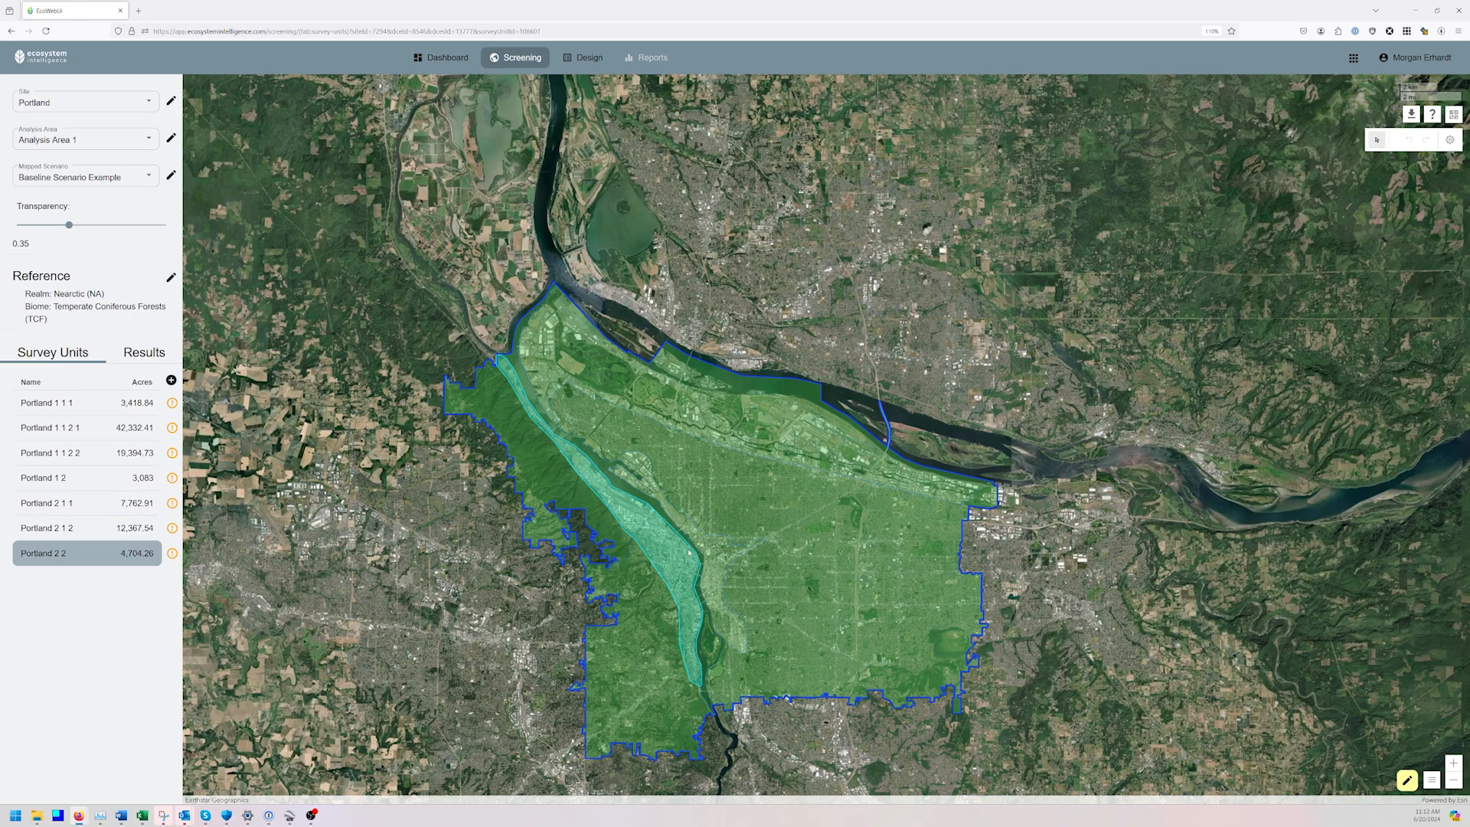
{"action": "left_click", "coordinate": [807, 573]}
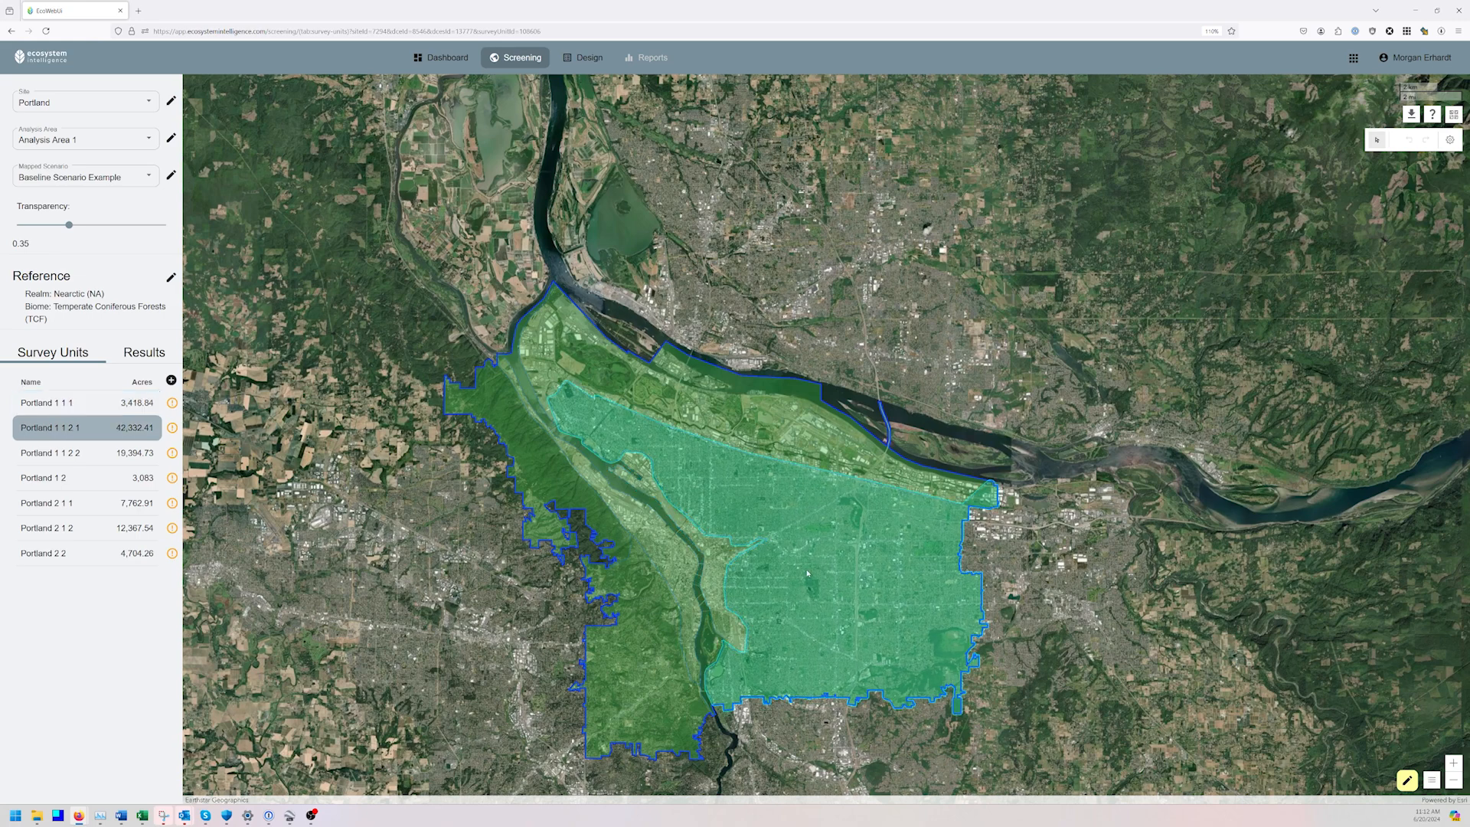
{"action": "left_click", "coordinate": [825, 454]}
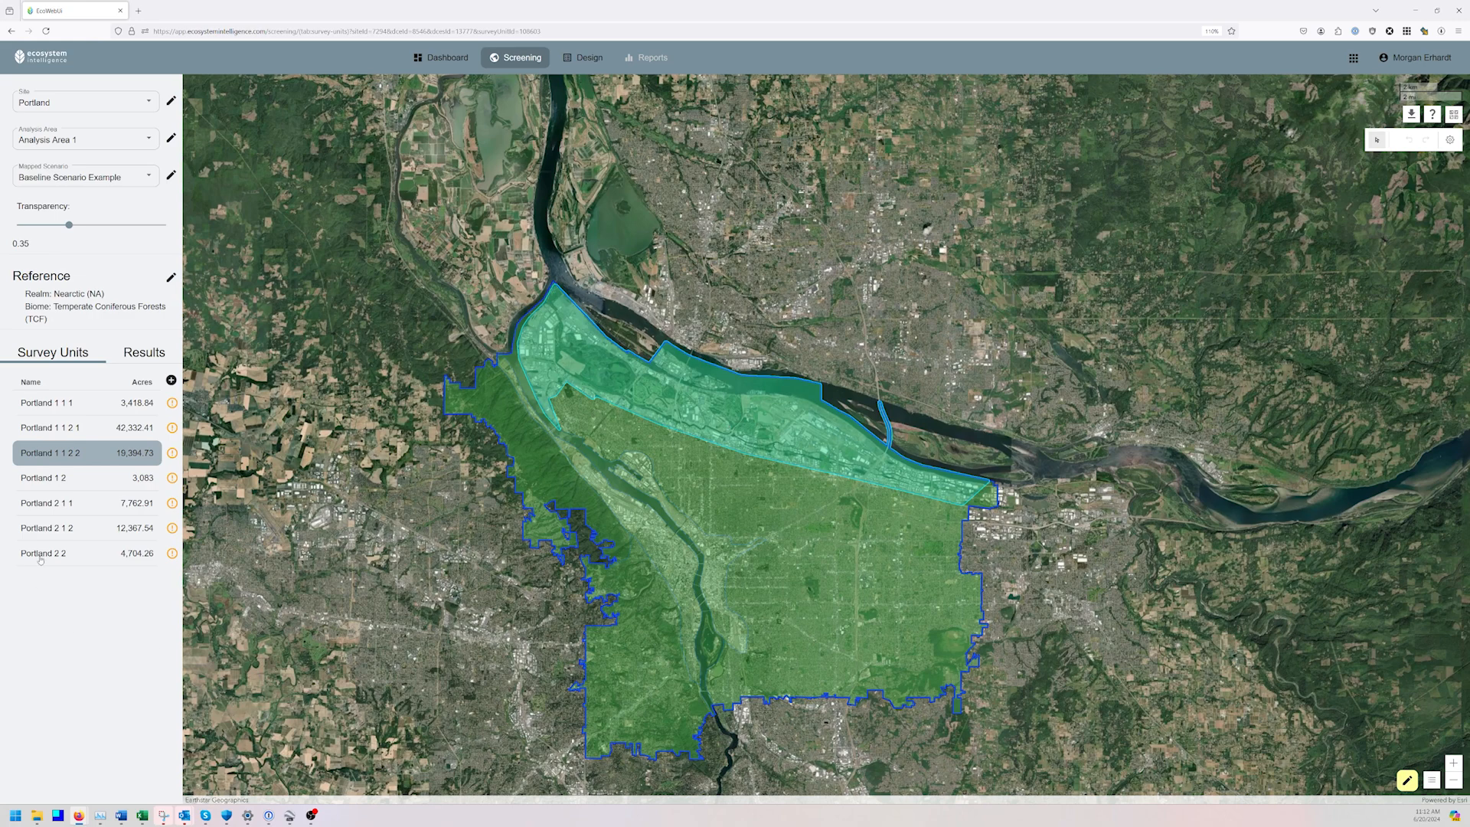
Rename the west-bank strip survey unit Portland 2 2 as "Dev High Intensity" and copy the new name for reuse
{"action": "left_click", "coordinate": [93, 557]}
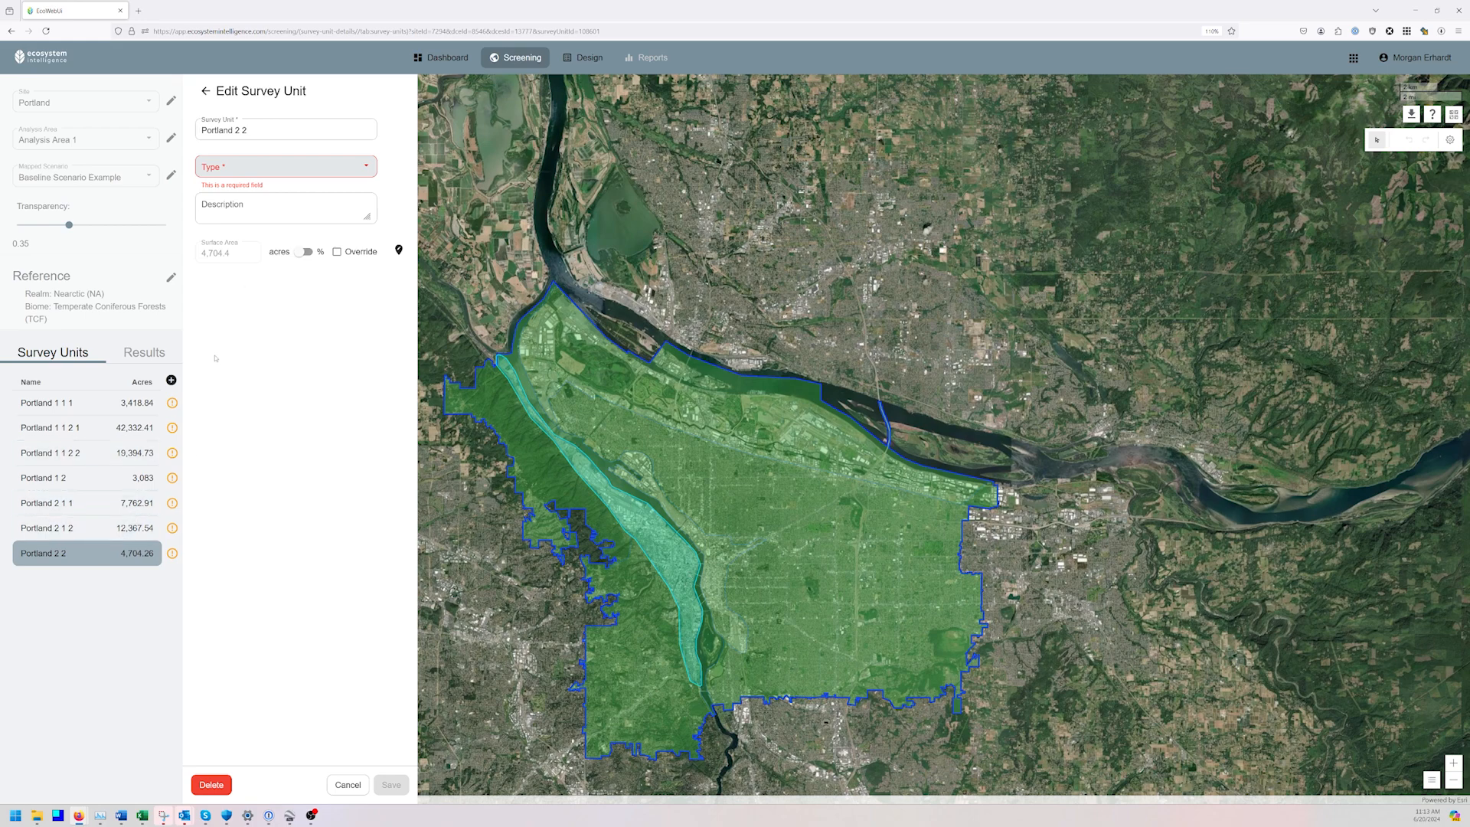
{"action": "left_click_drag", "start_coordinate": [258, 129], "coordinate": [198, 129]}
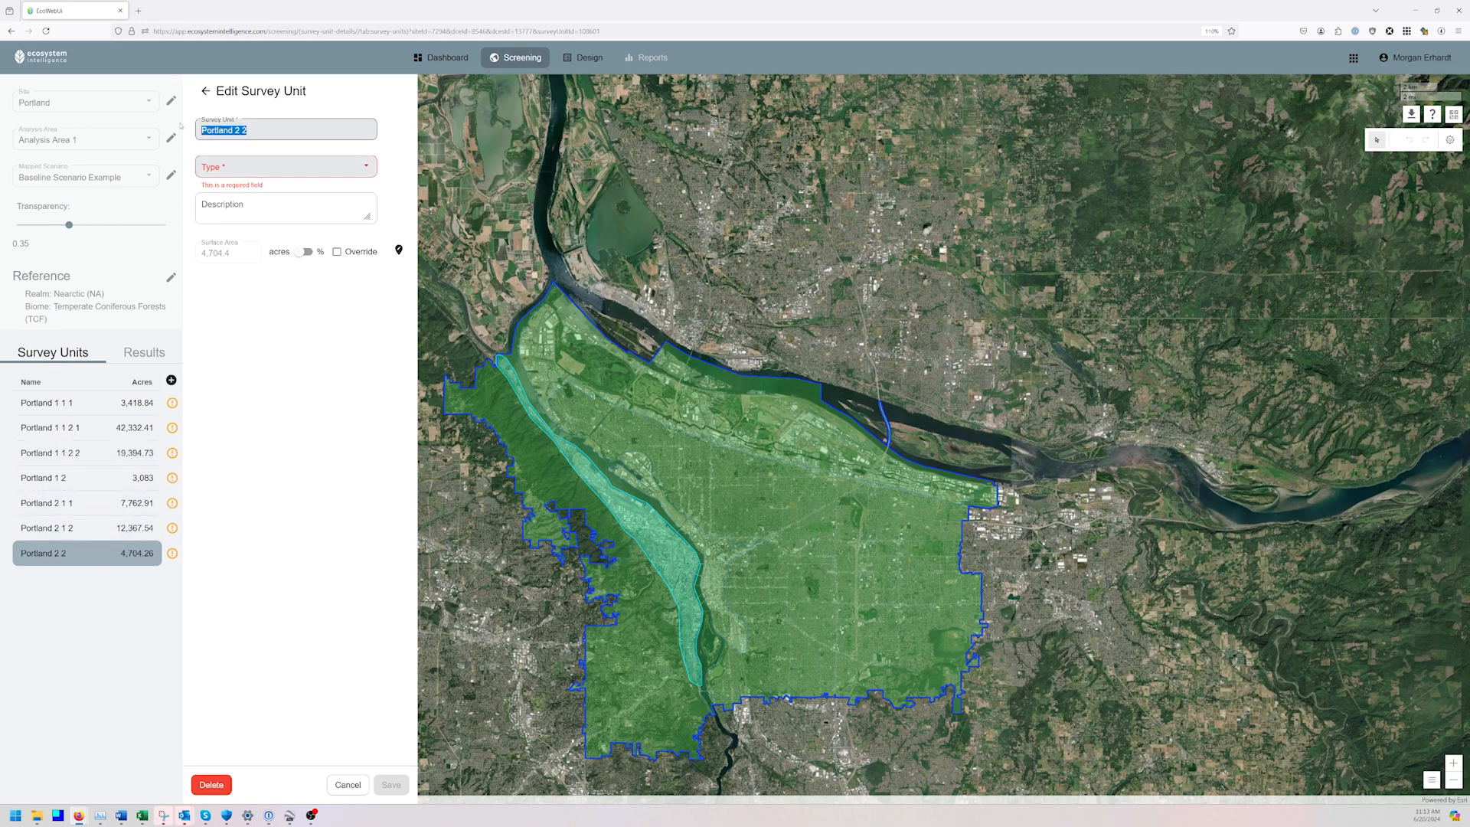
{"action": "type", "text": "D"}
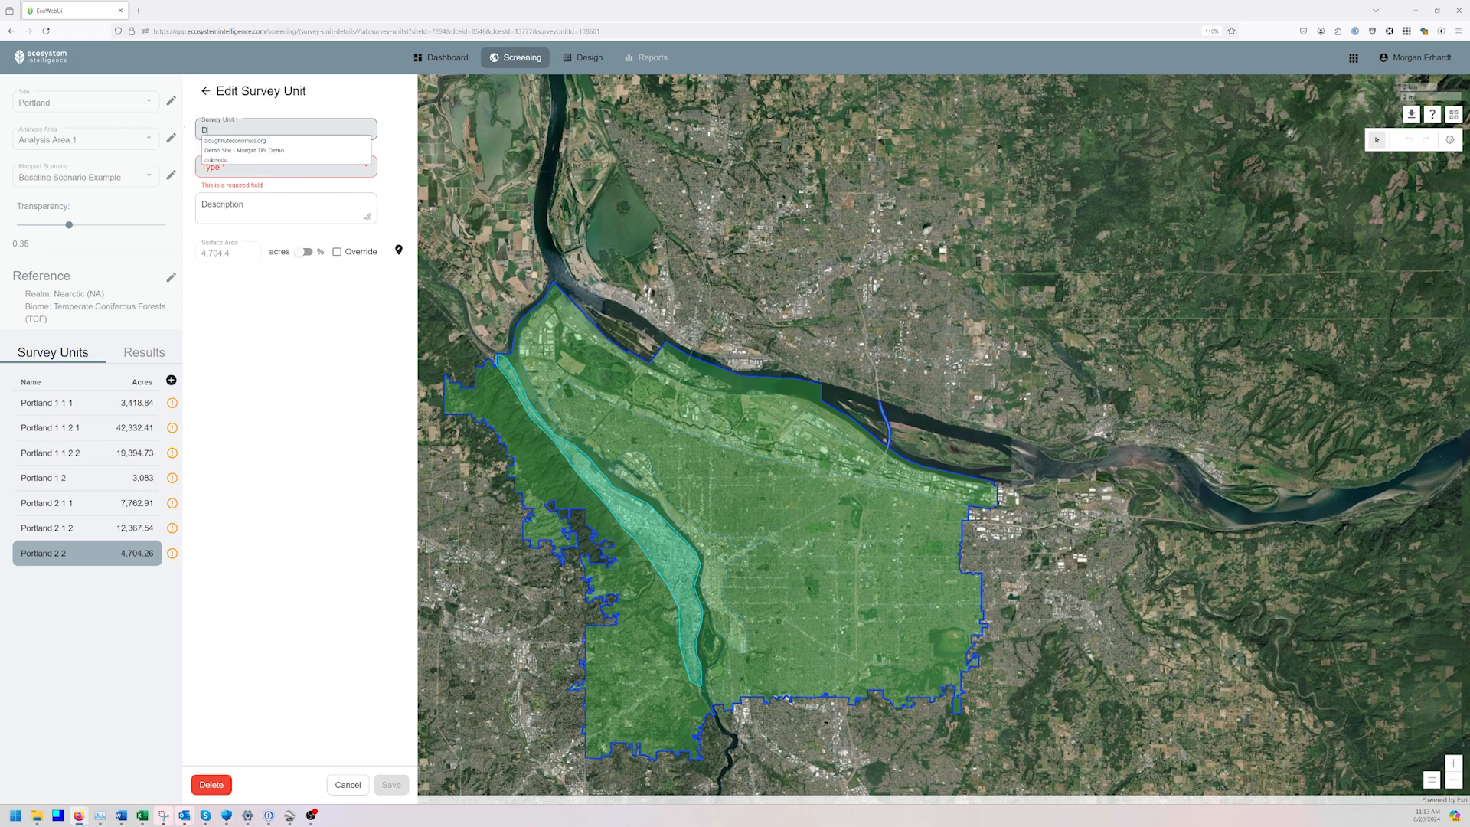
{"action": "type", "text": "ev Hi"}
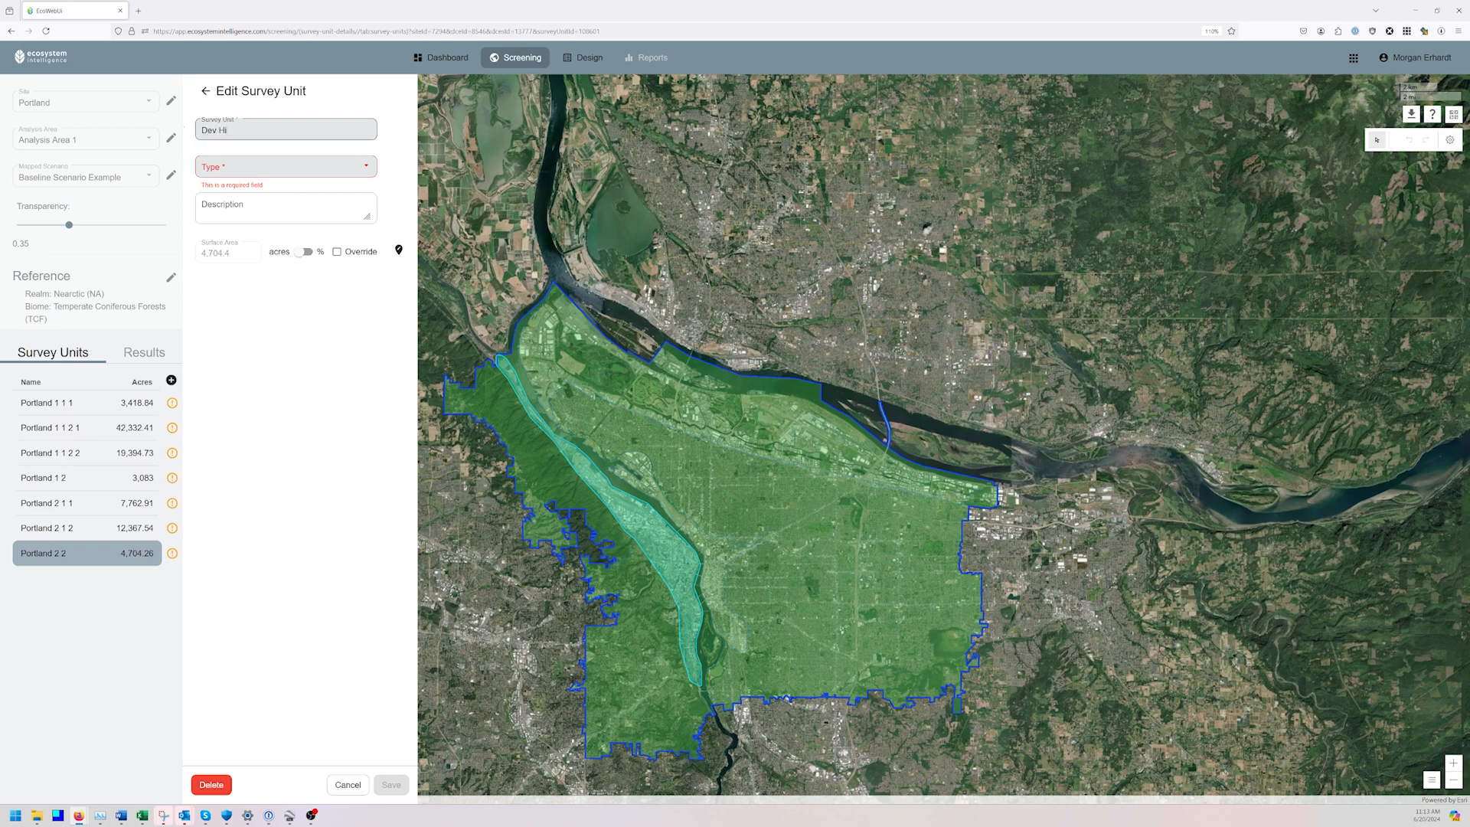
{"action": "type", "text": "gh Intensity"}
{"action": "left_click_drag", "start_coordinate": [272, 130], "coordinate": [200, 130]}
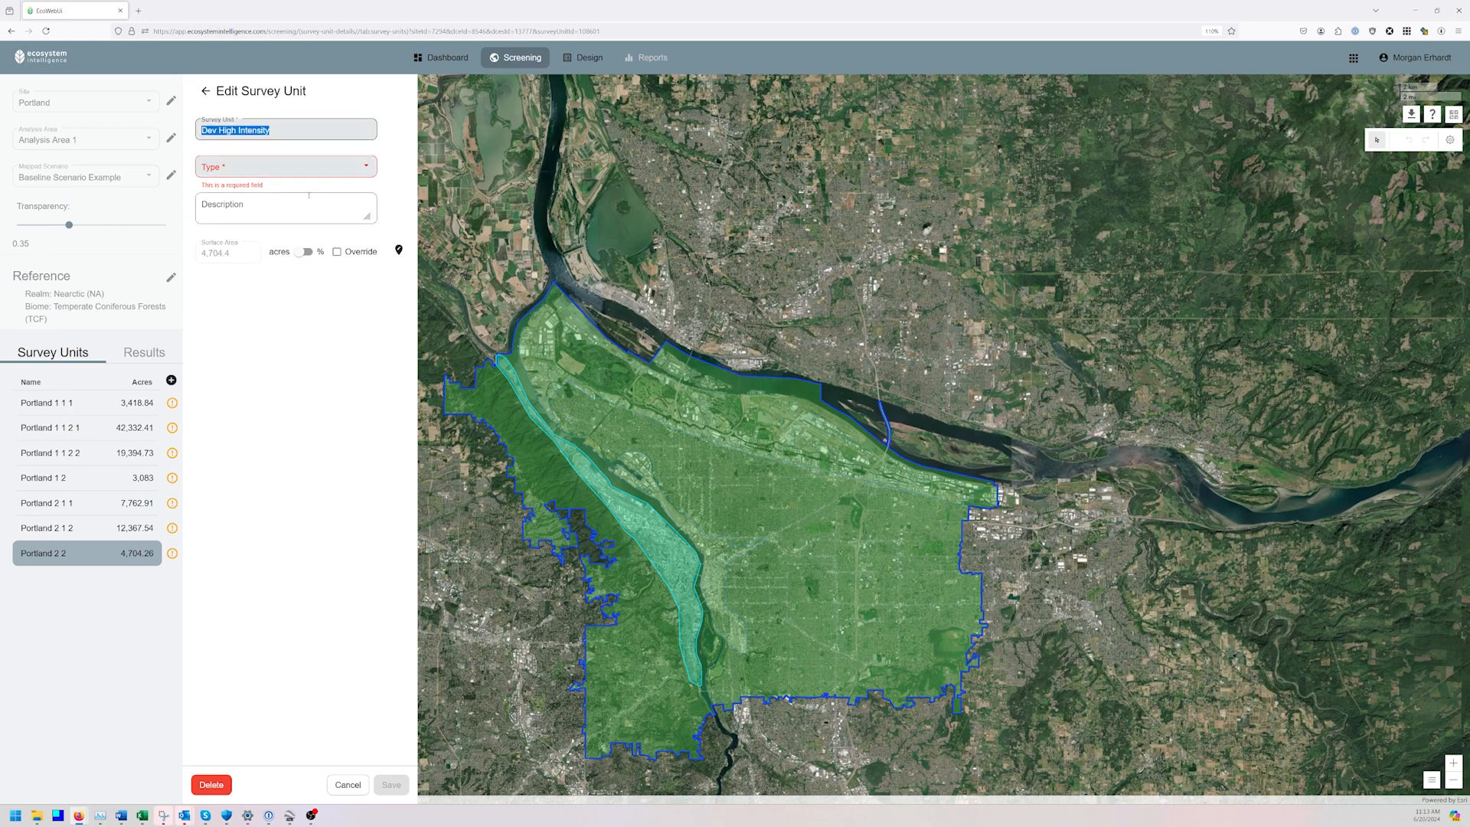
Set the west-bank strip's type to Developed, High intensity and save the renamed survey unit
{"action": "left_click", "coordinate": [291, 166]}
{"action": "type", "text": "dev"}
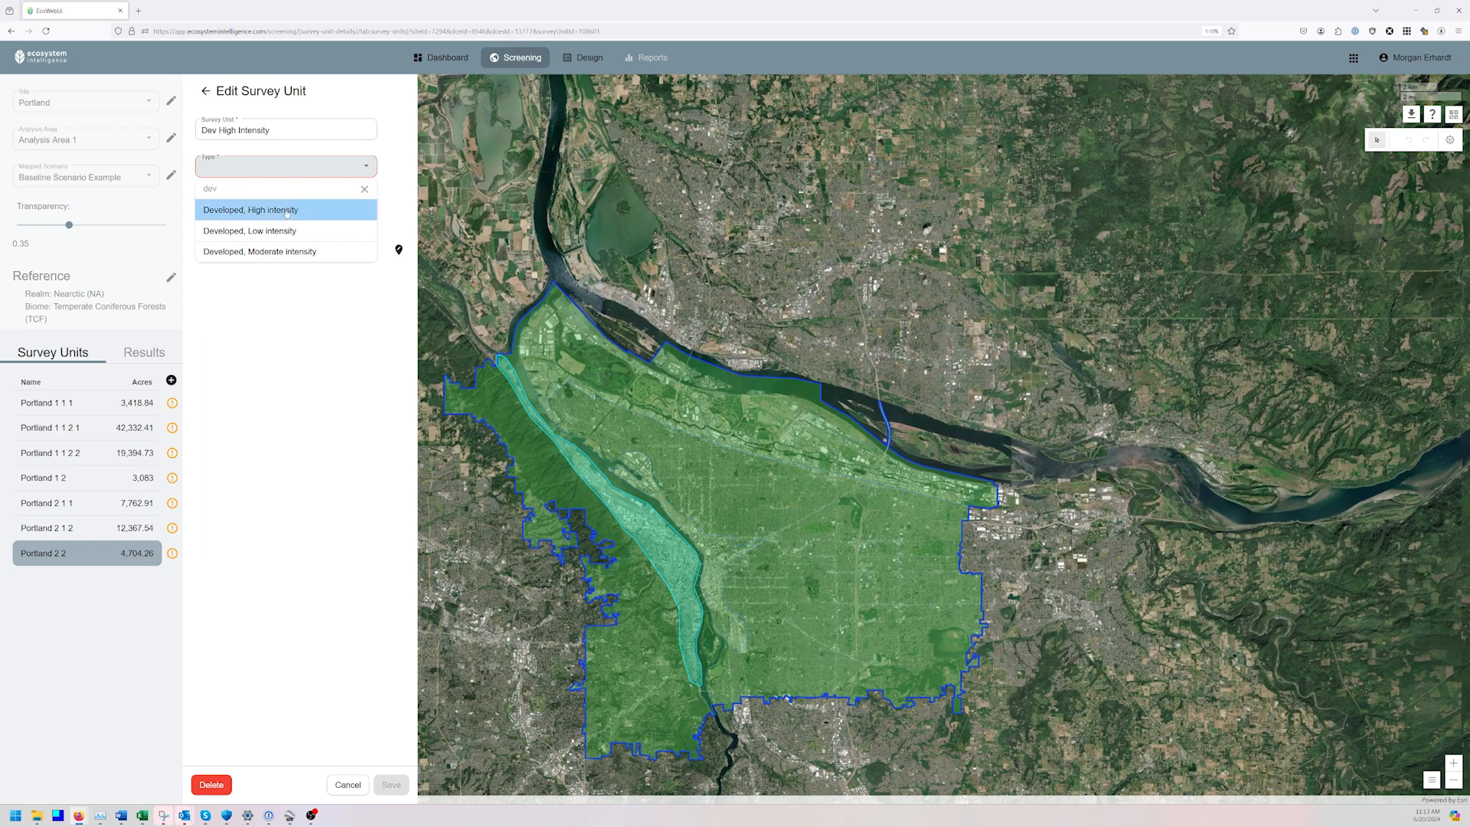
{"action": "left_click", "coordinate": [247, 214]}
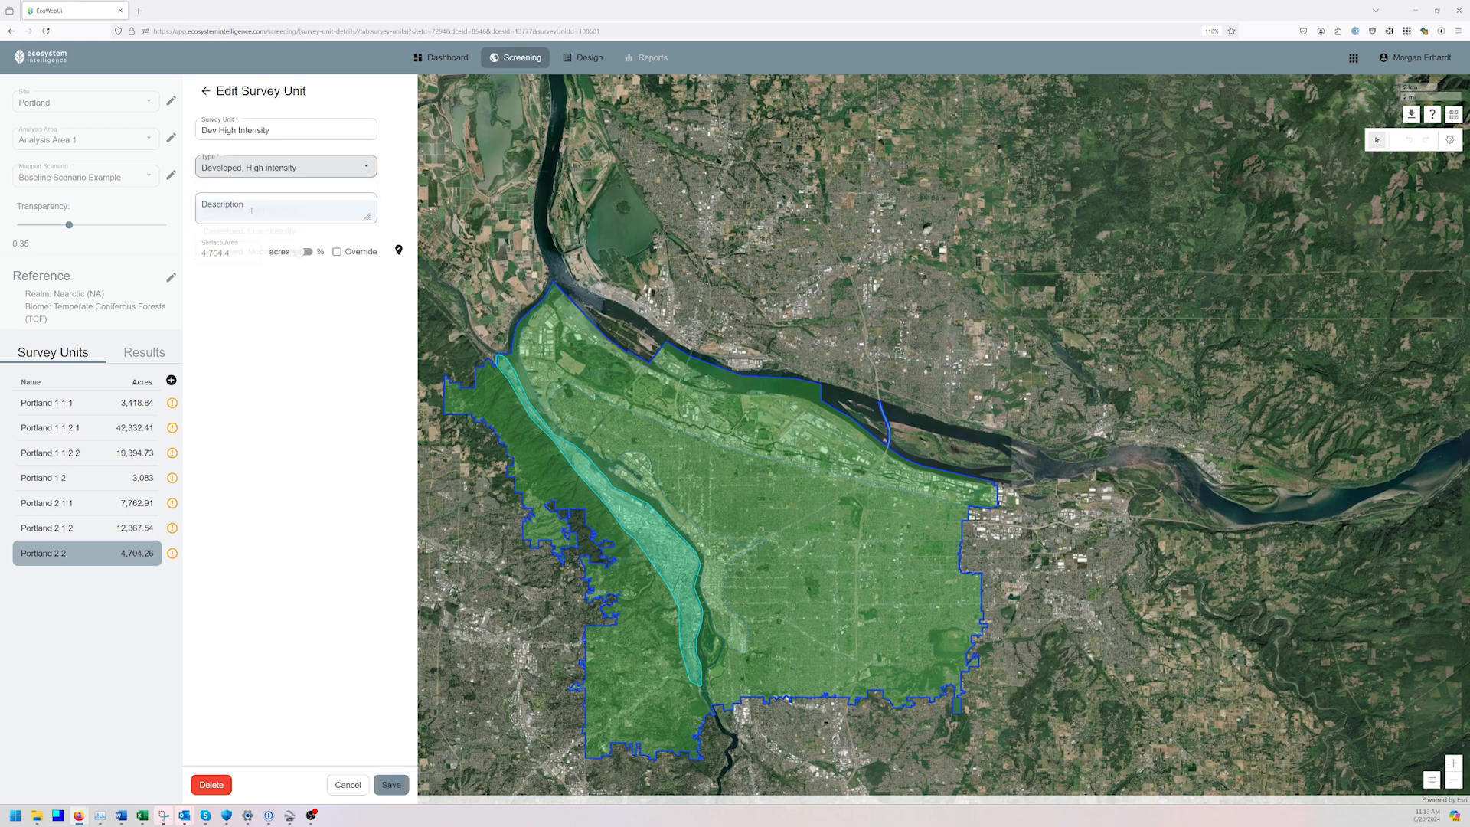
{"action": "left_click", "coordinate": [392, 784]}
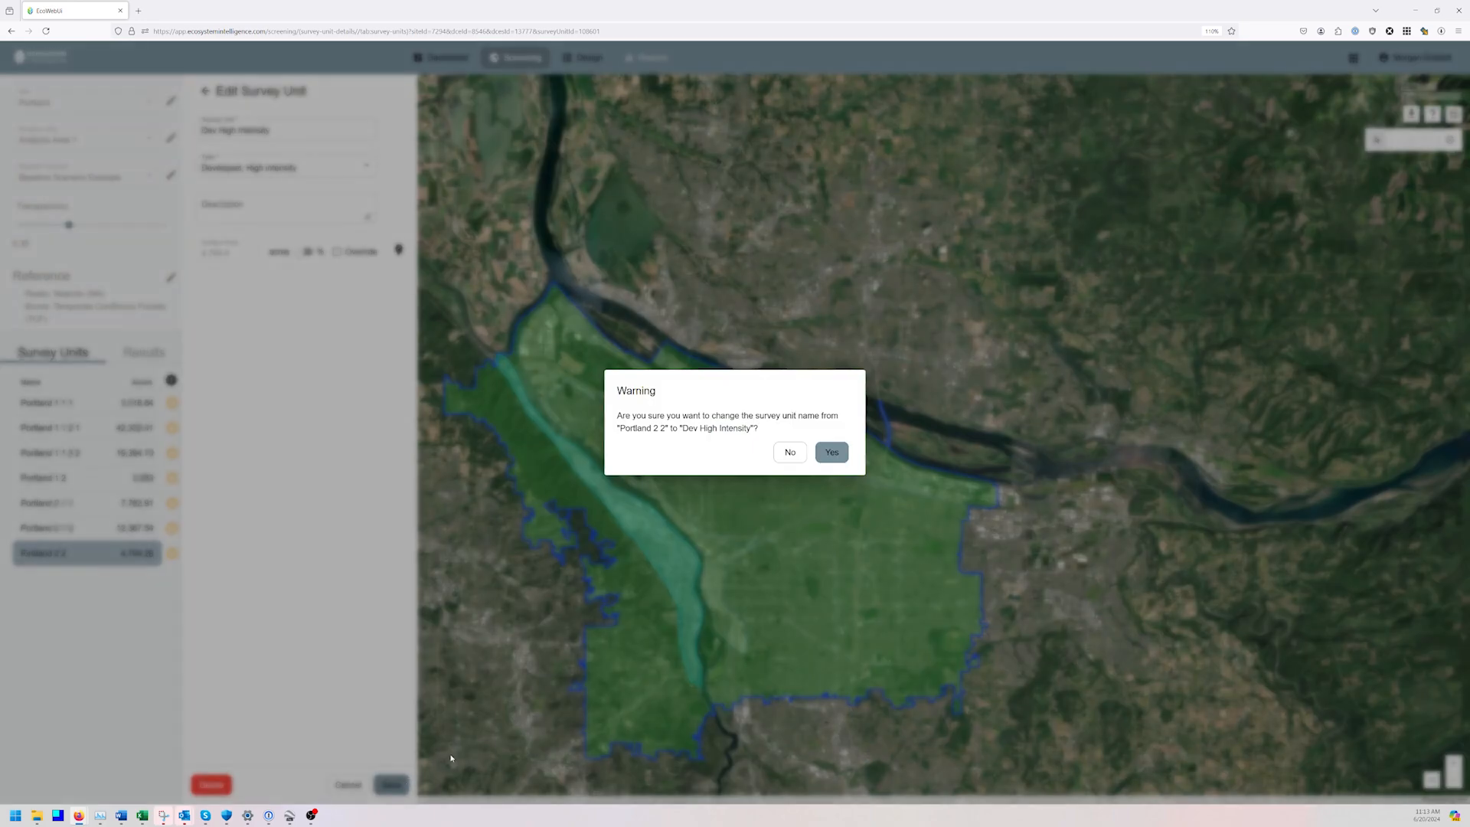
{"action": "left_click", "coordinate": [826, 456]}
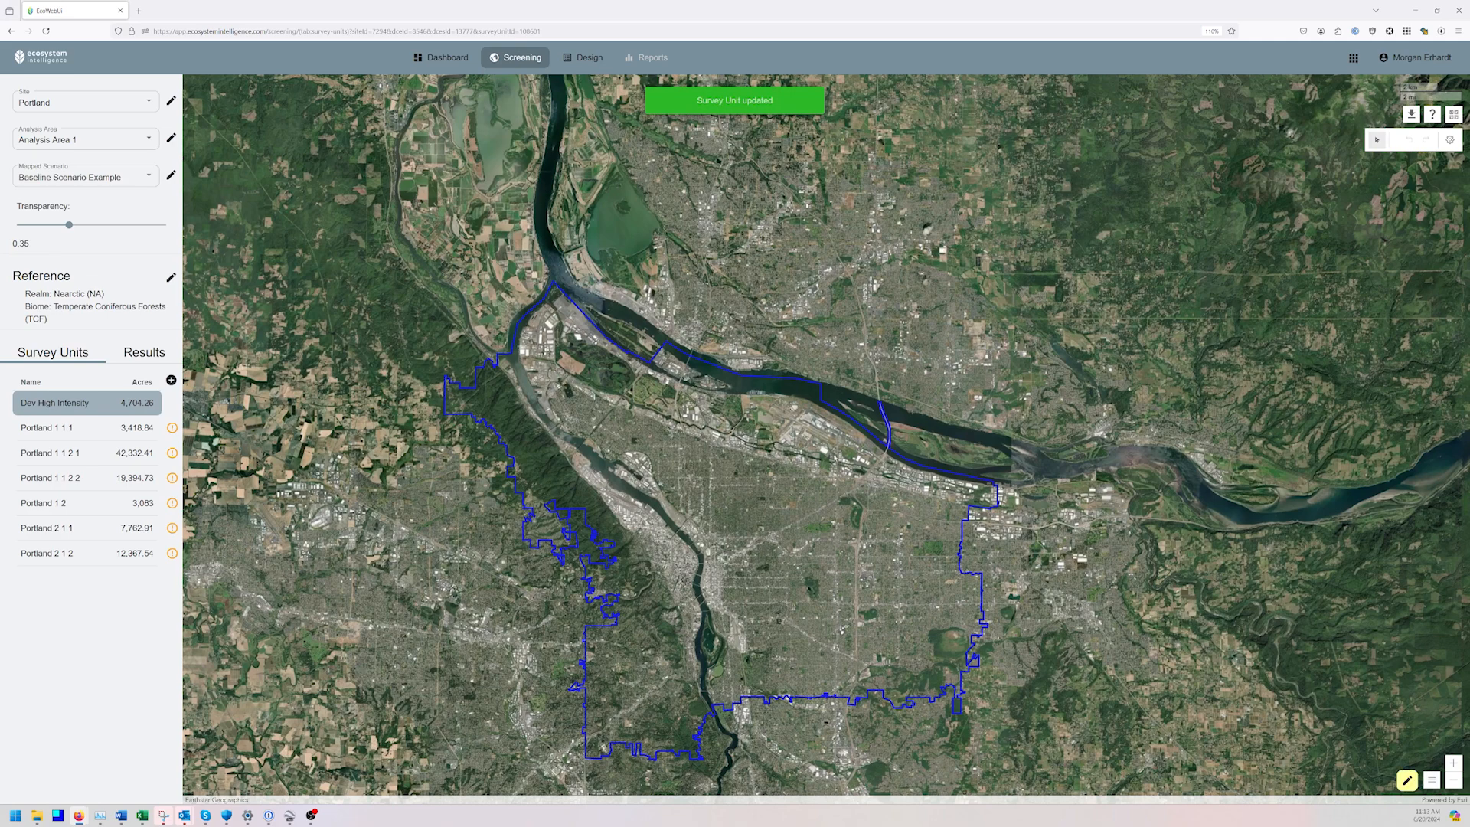
Rename survey unit Portland 1 1 1 as "Dev High Intensity", set its type to Developed, High intensity, and save it
{"action": "left_click", "coordinate": [140, 429]}
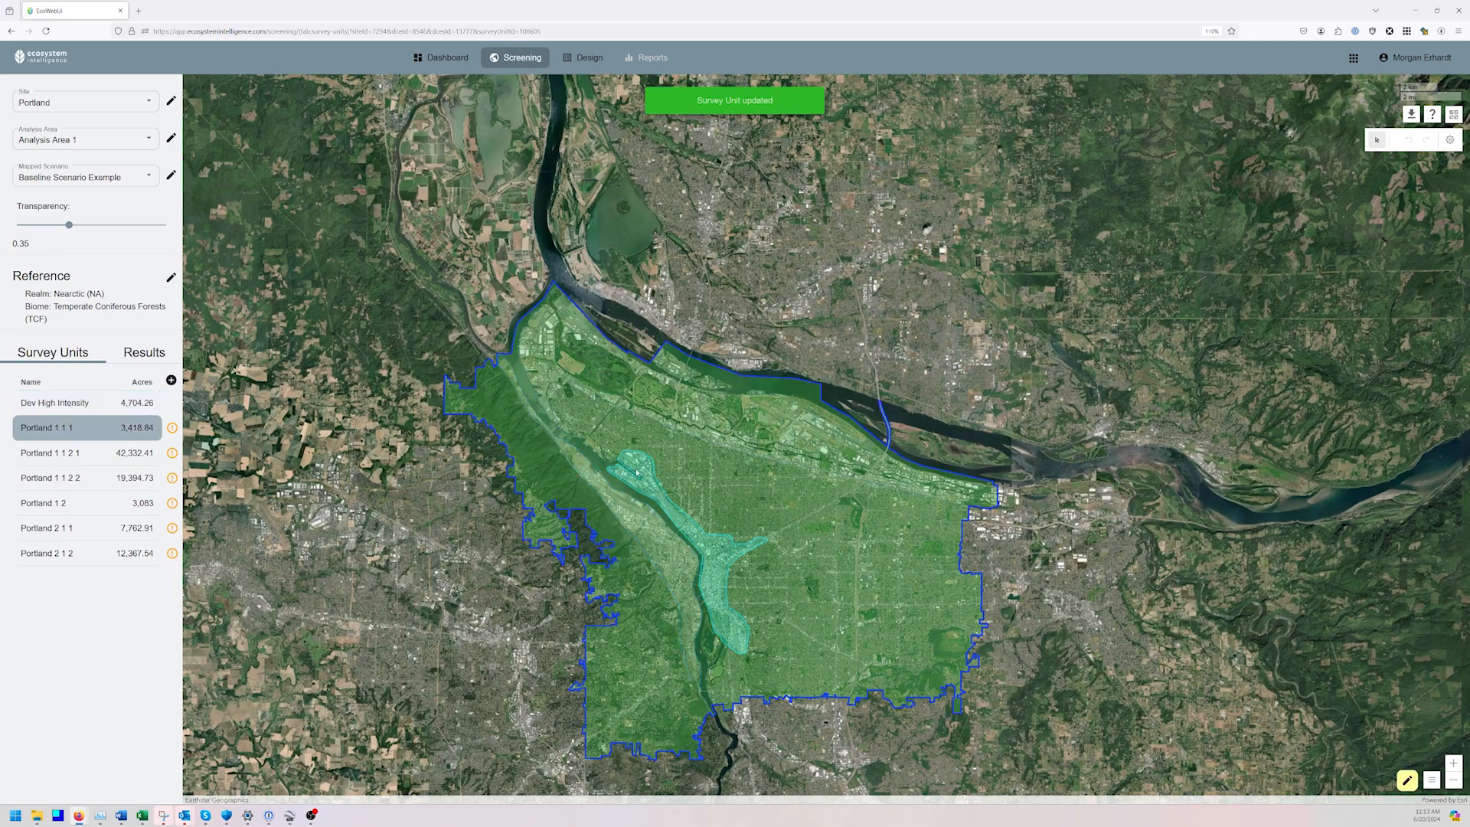
{"action": "left_click", "coordinate": [140, 429]}
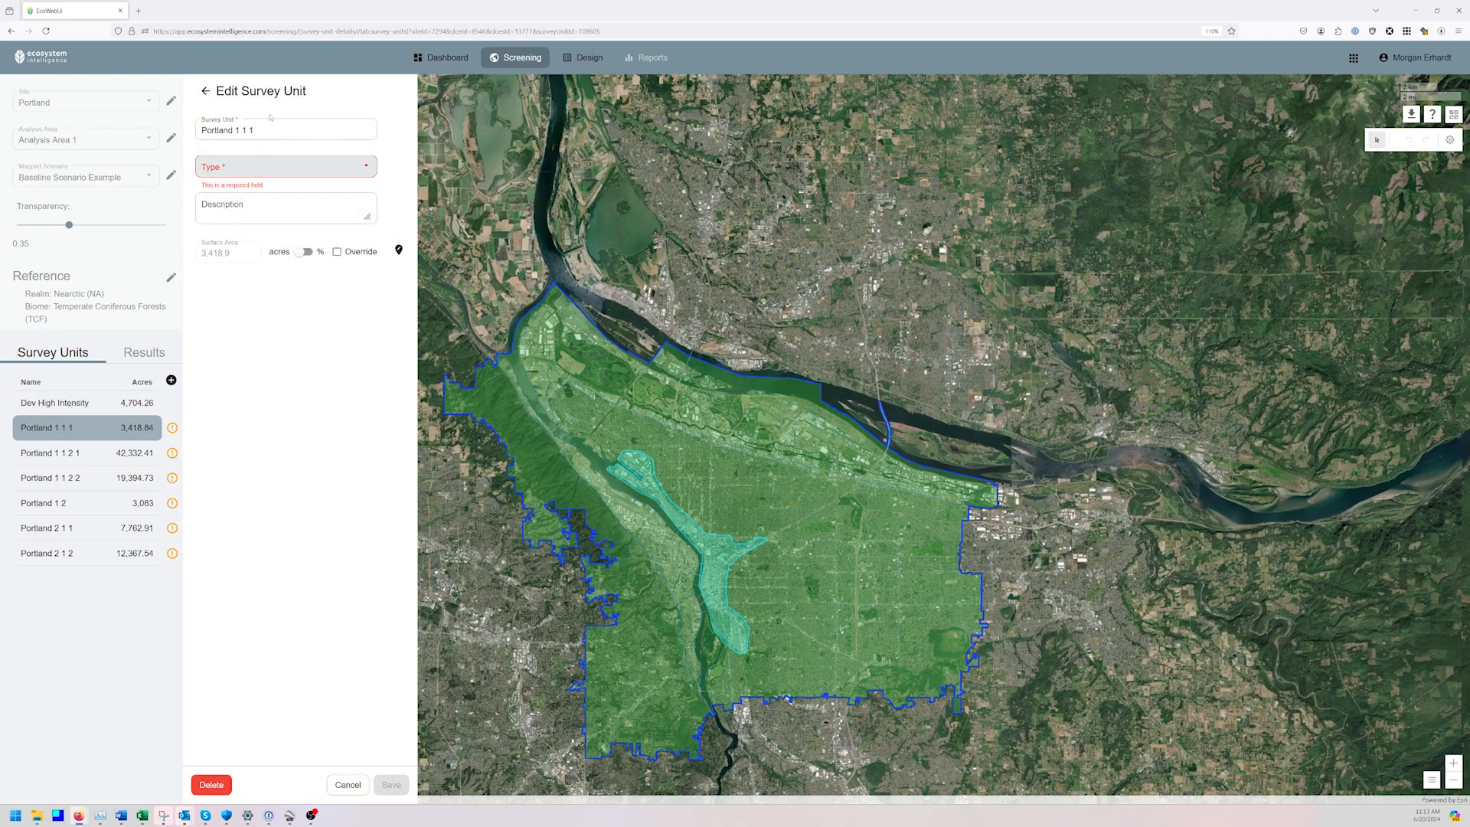
{"action": "triple_click", "coordinate": [259, 127]}
{"action": "type", "text": "Dev High Intensity"}
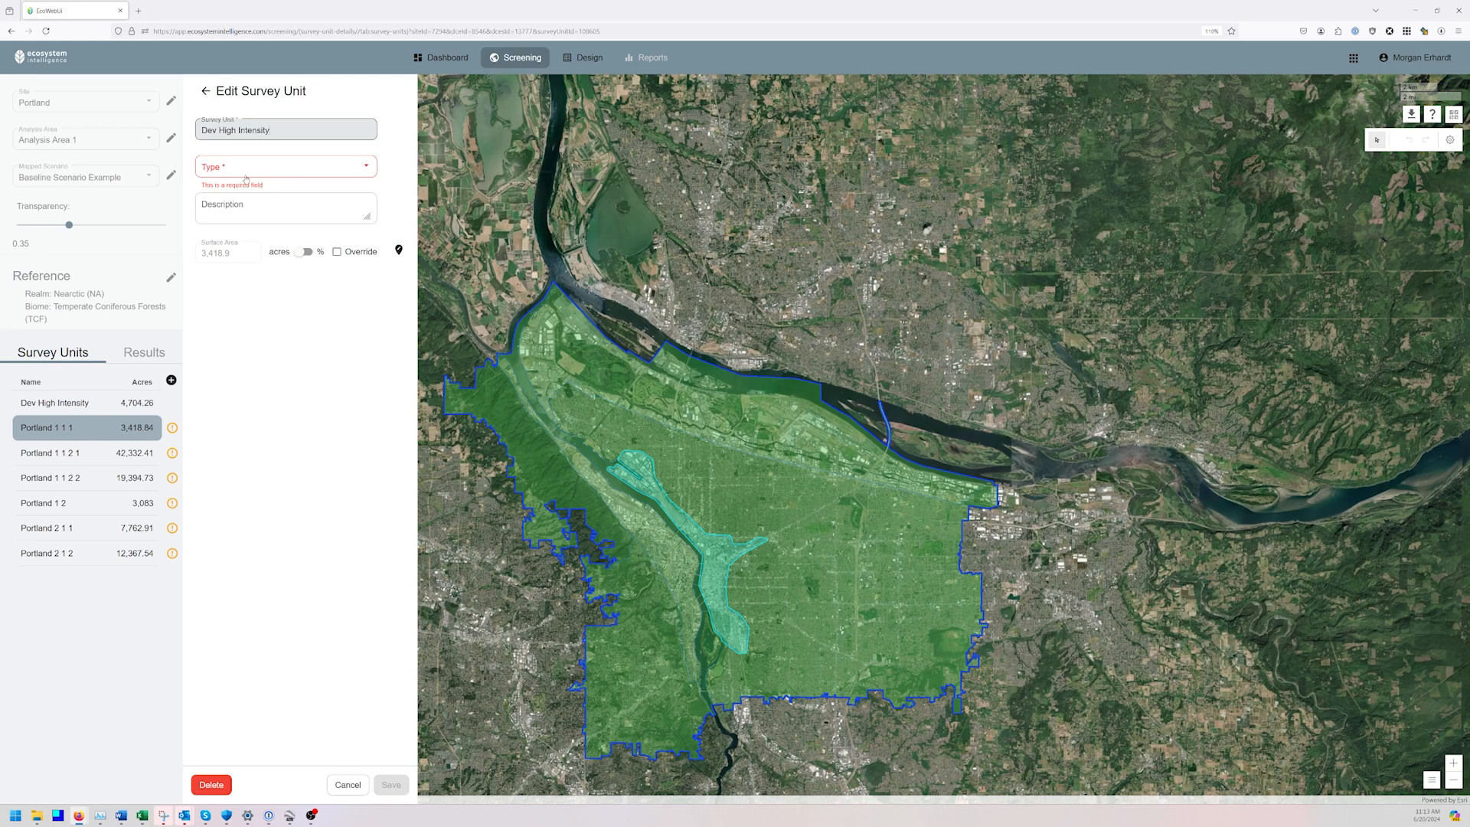
{"action": "left_click", "coordinate": [251, 170]}
{"action": "type", "text": "dev"}
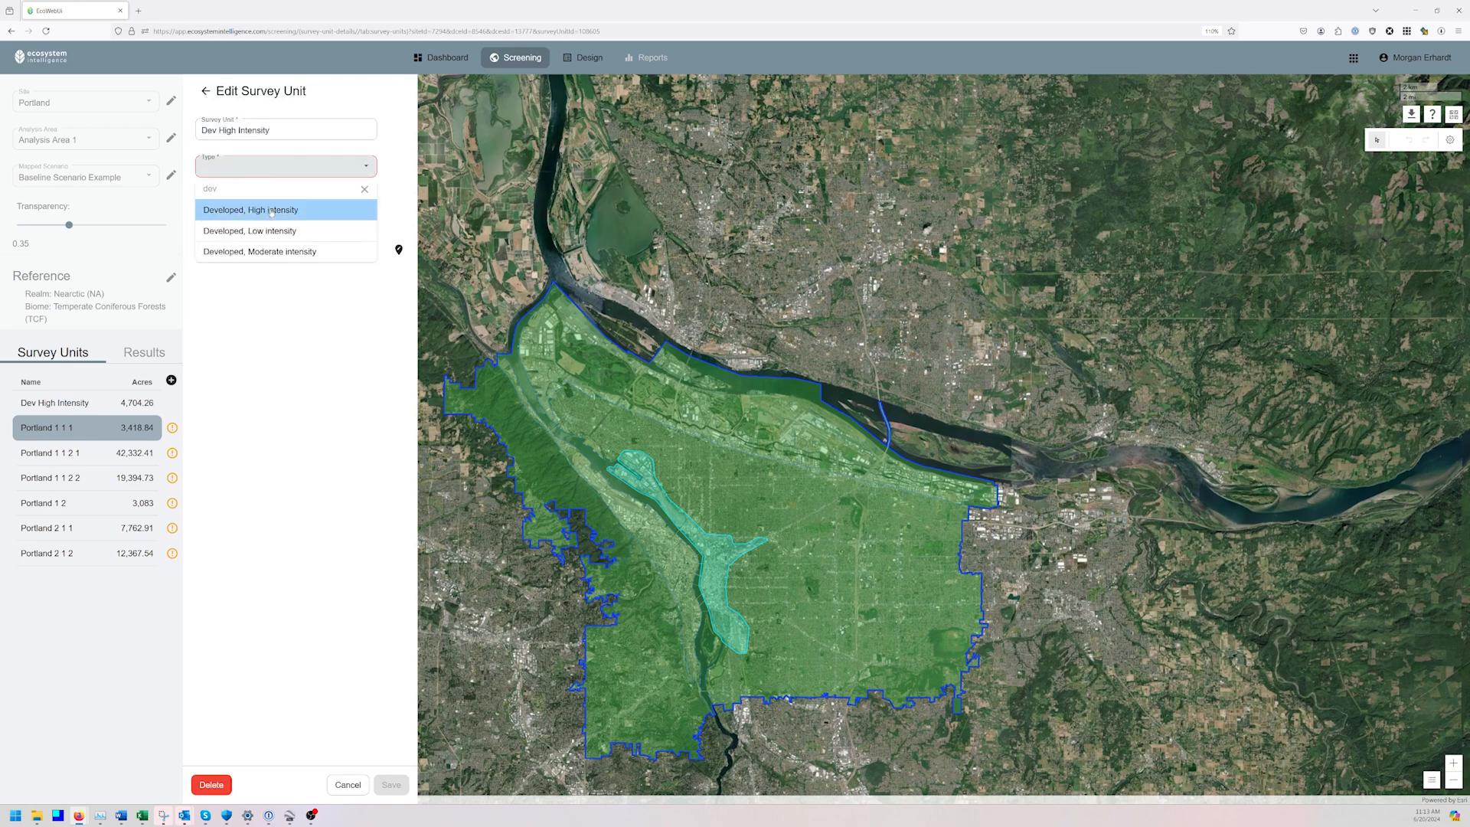
{"action": "left_click", "coordinate": [269, 212]}
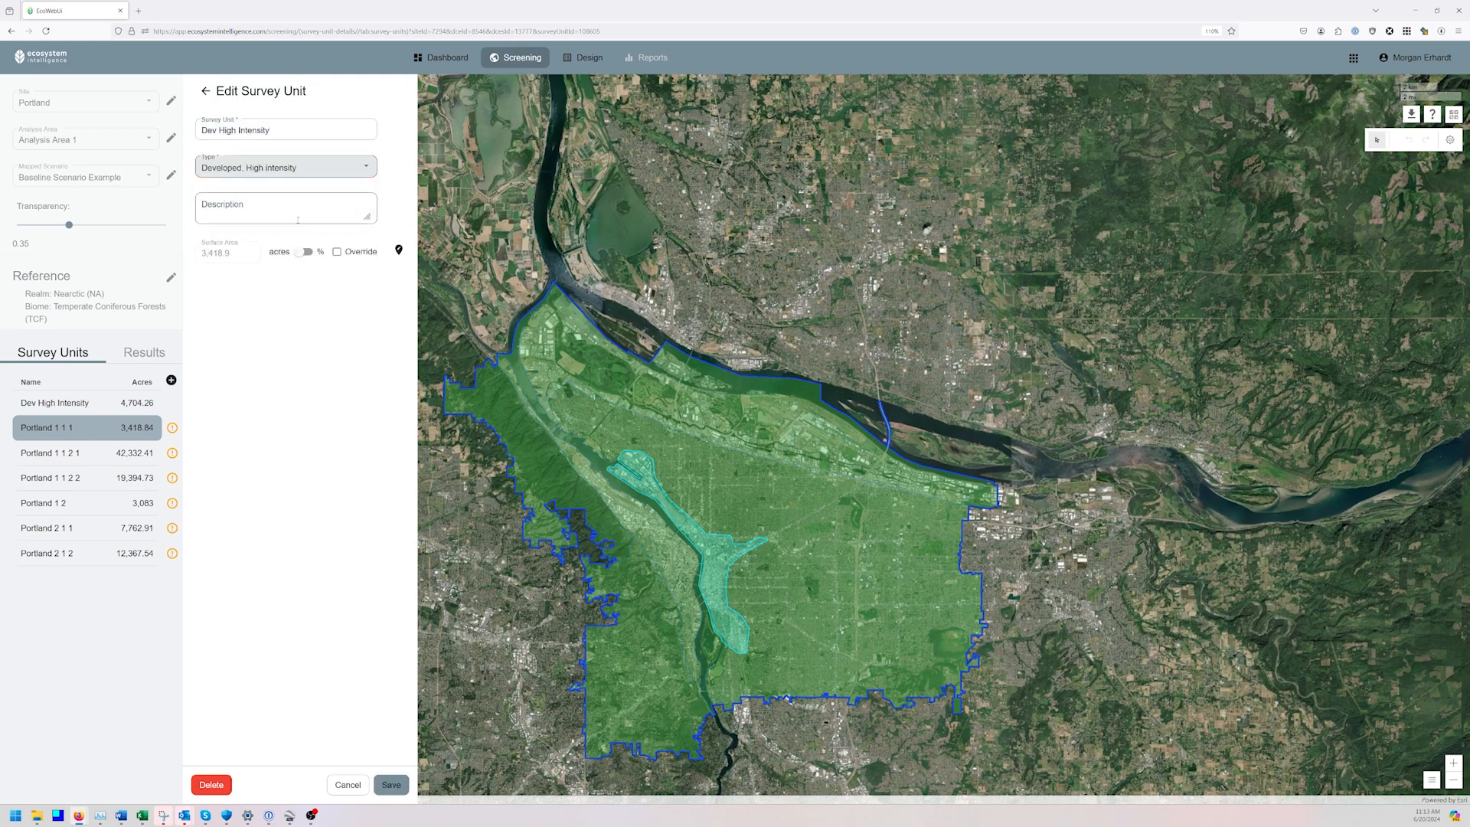
{"action": "left_click", "coordinate": [391, 784]}
{"action": "left_click", "coordinate": [831, 450]}
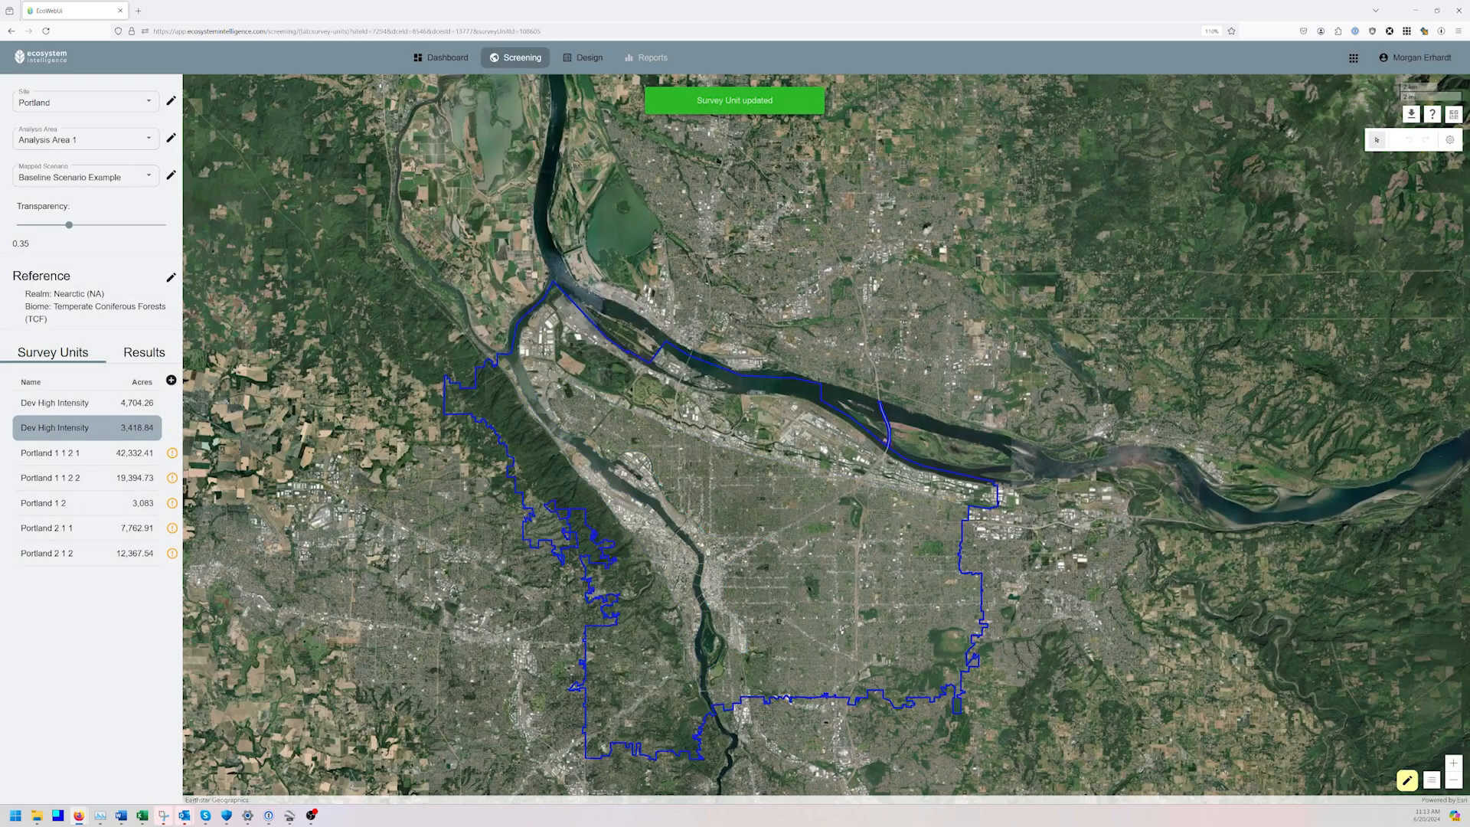
Rename survey unit Portland 1 1 2 2 as "Dev High Intensity" with type Developed, High intensity, and save it
{"action": "left_click", "coordinate": [76, 478]}
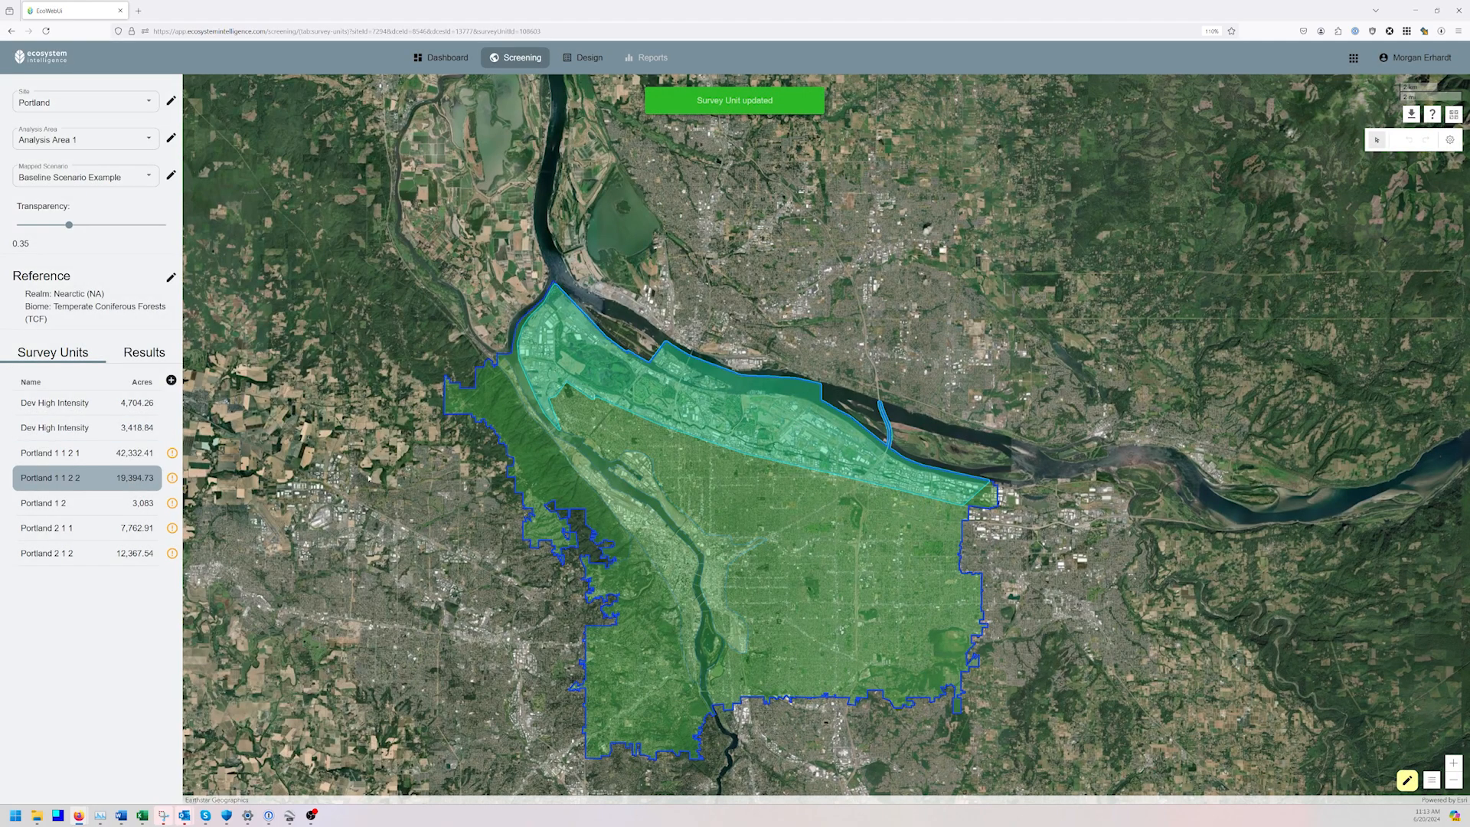
{"action": "double_click", "coordinate": [72, 486]}
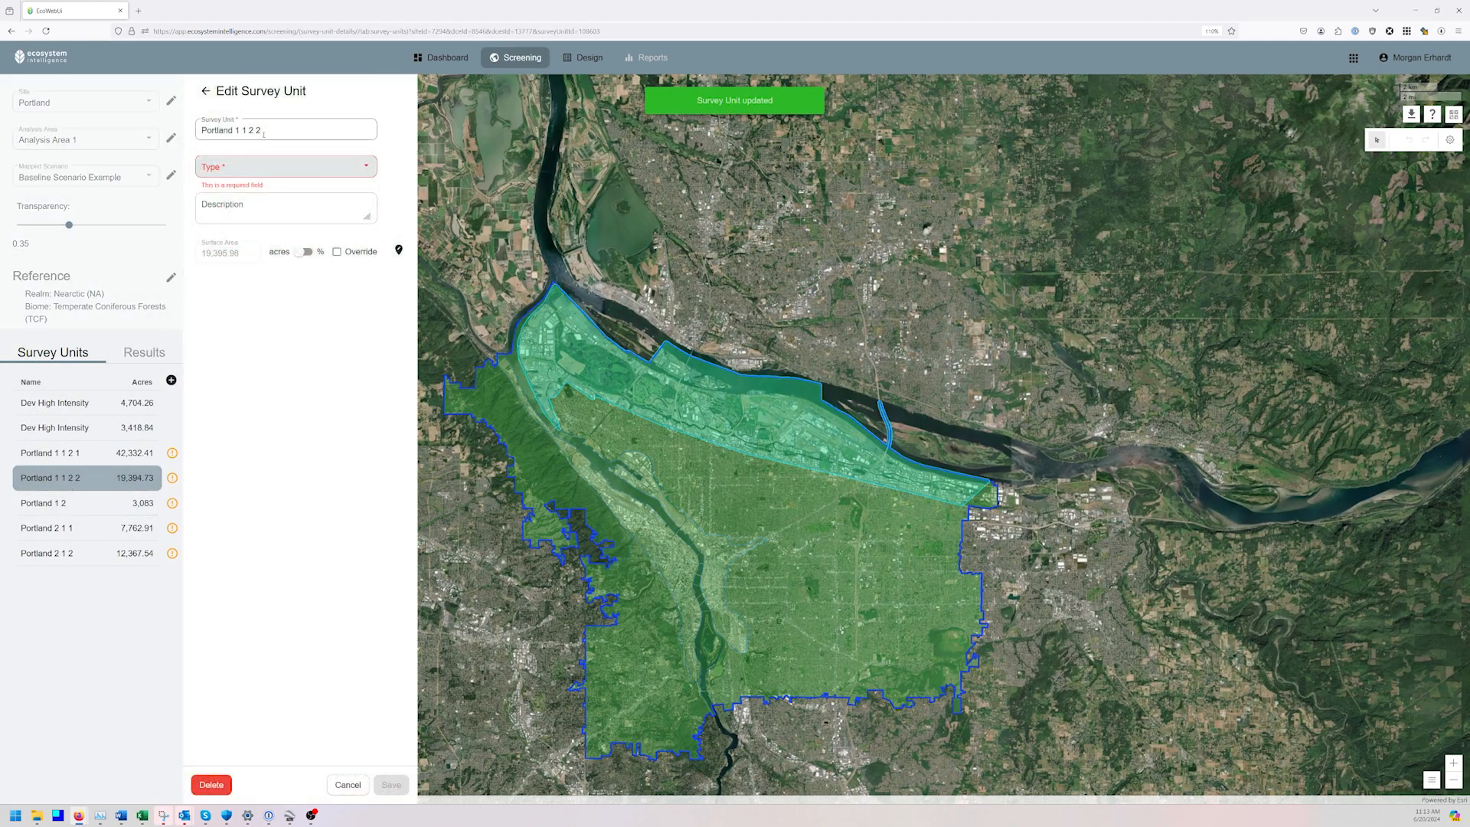
{"action": "triple_click", "coordinate": [263, 134]}
{"action": "type", "text": "Dev High Intensity"}
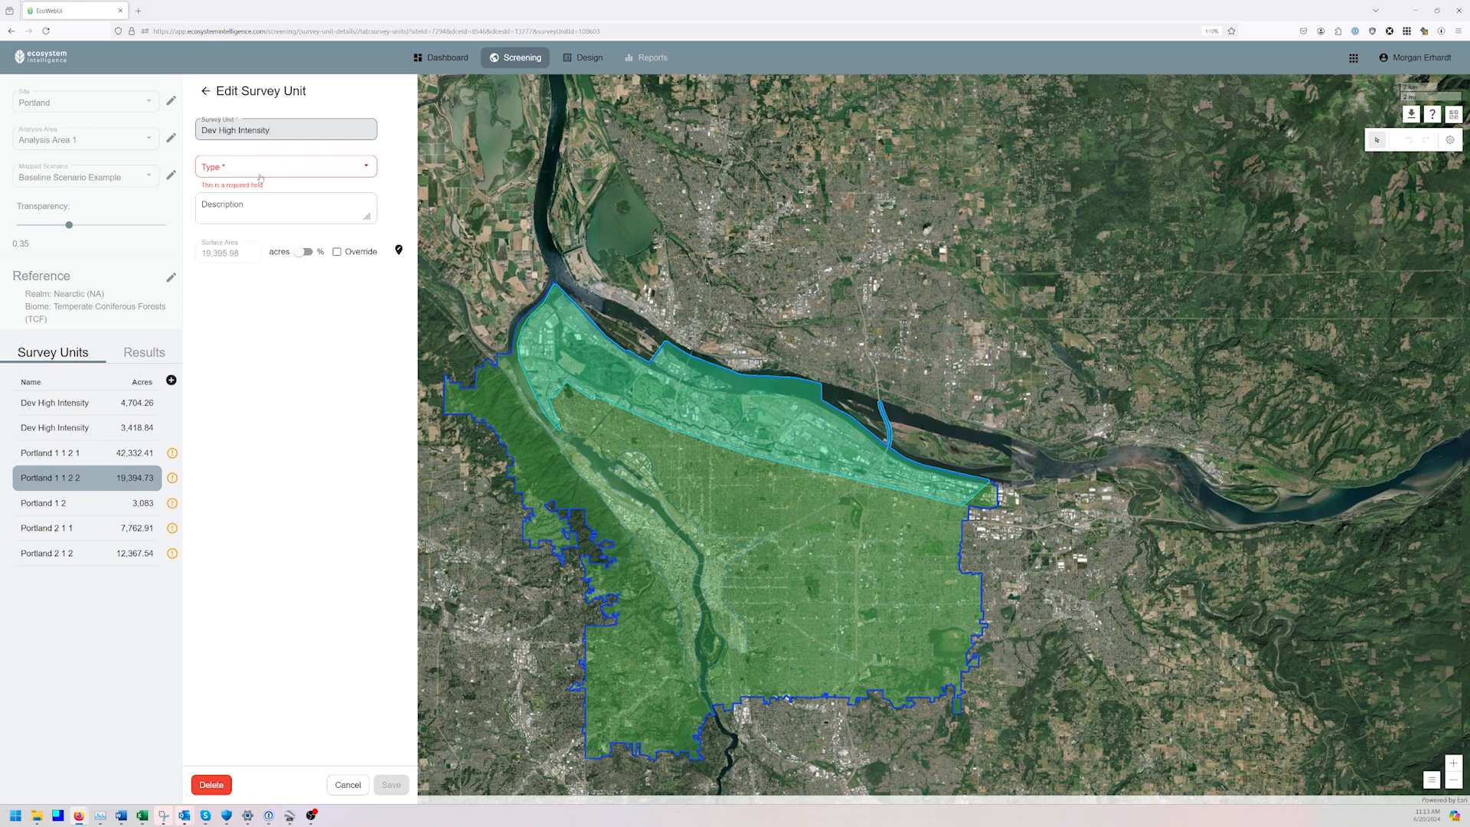
{"action": "left_click", "coordinate": [261, 172]}
{"action": "type", "text": "dev"}
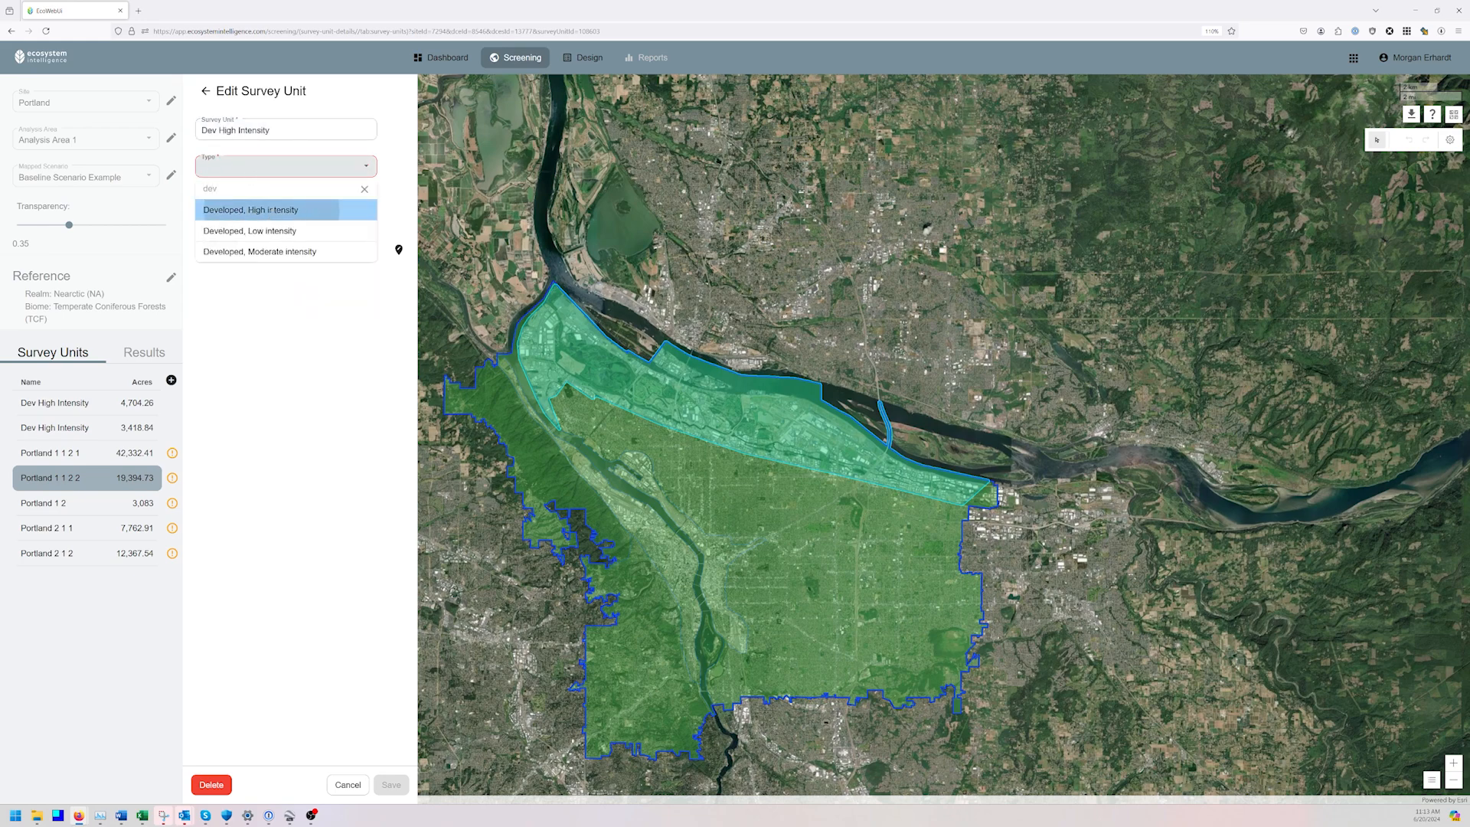
{"action": "left_click", "coordinate": [271, 211]}
{"action": "left_click", "coordinate": [391, 784]}
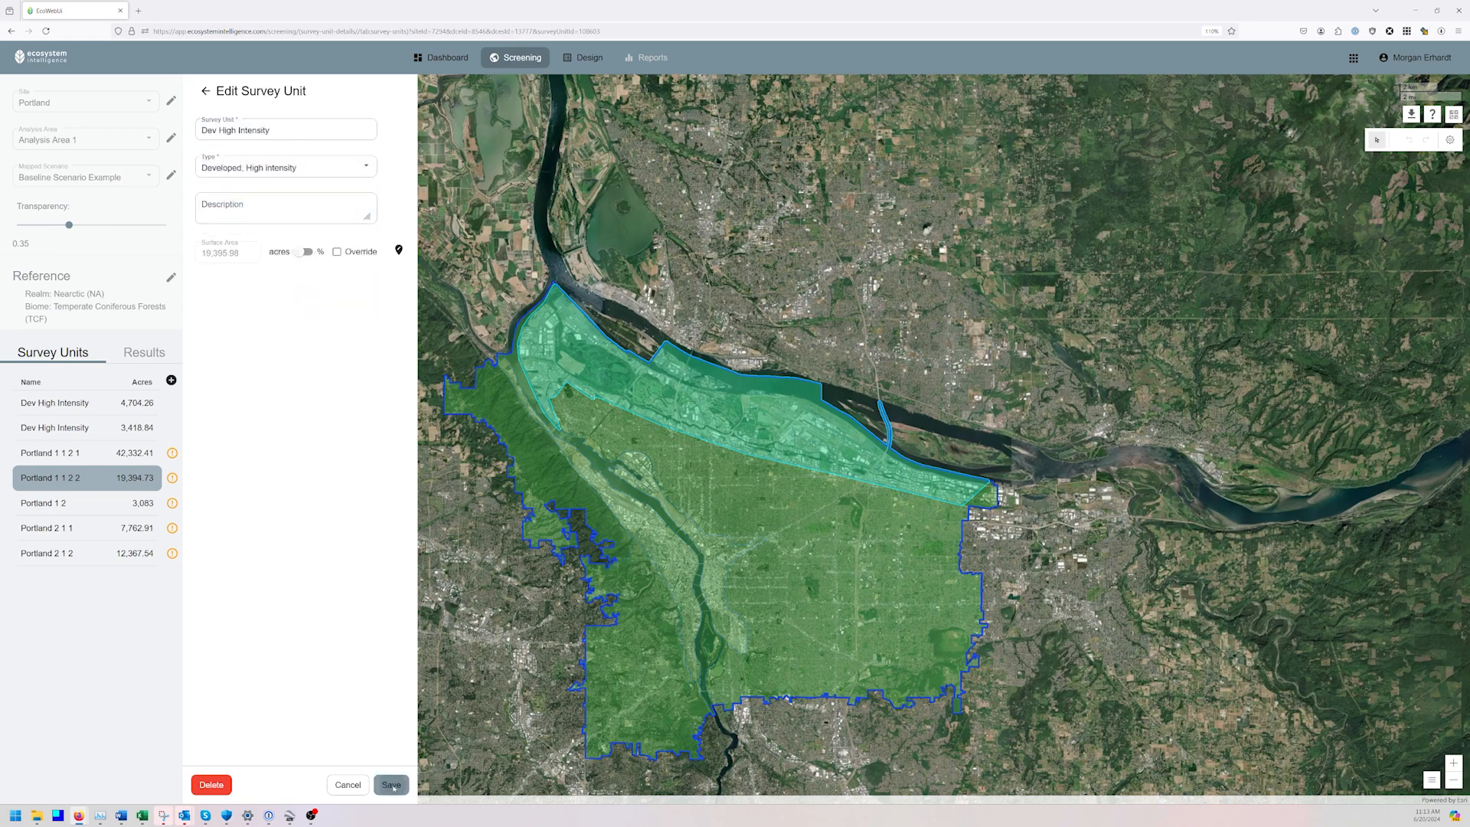
{"action": "left_click", "coordinate": [830, 454]}
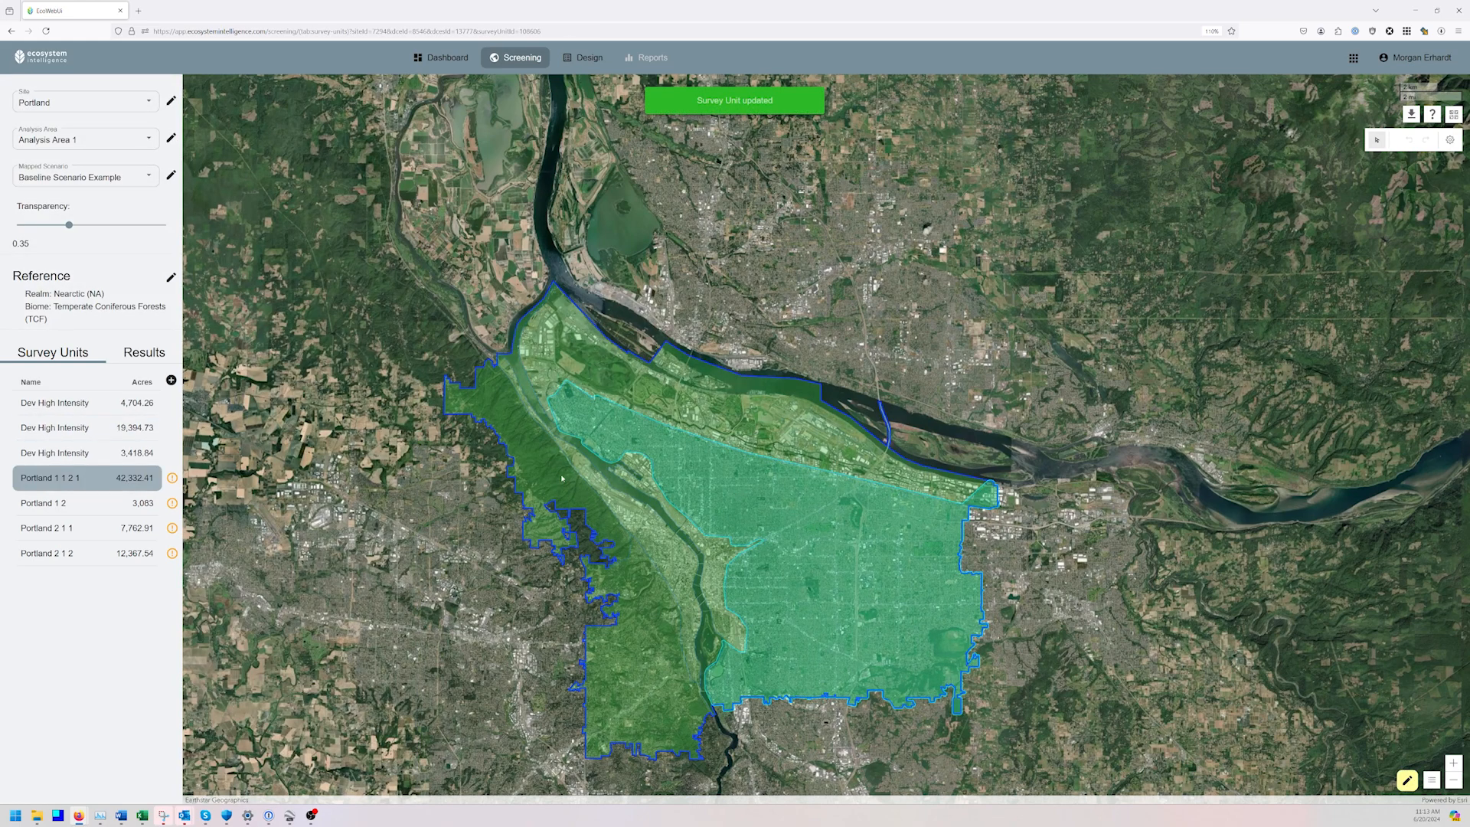
Rename survey unit Portland 2 1 1, the northern forest, as "Mixed Forest" with type Forest - Mixed, and save it
{"action": "left_click", "coordinate": [70, 528]}
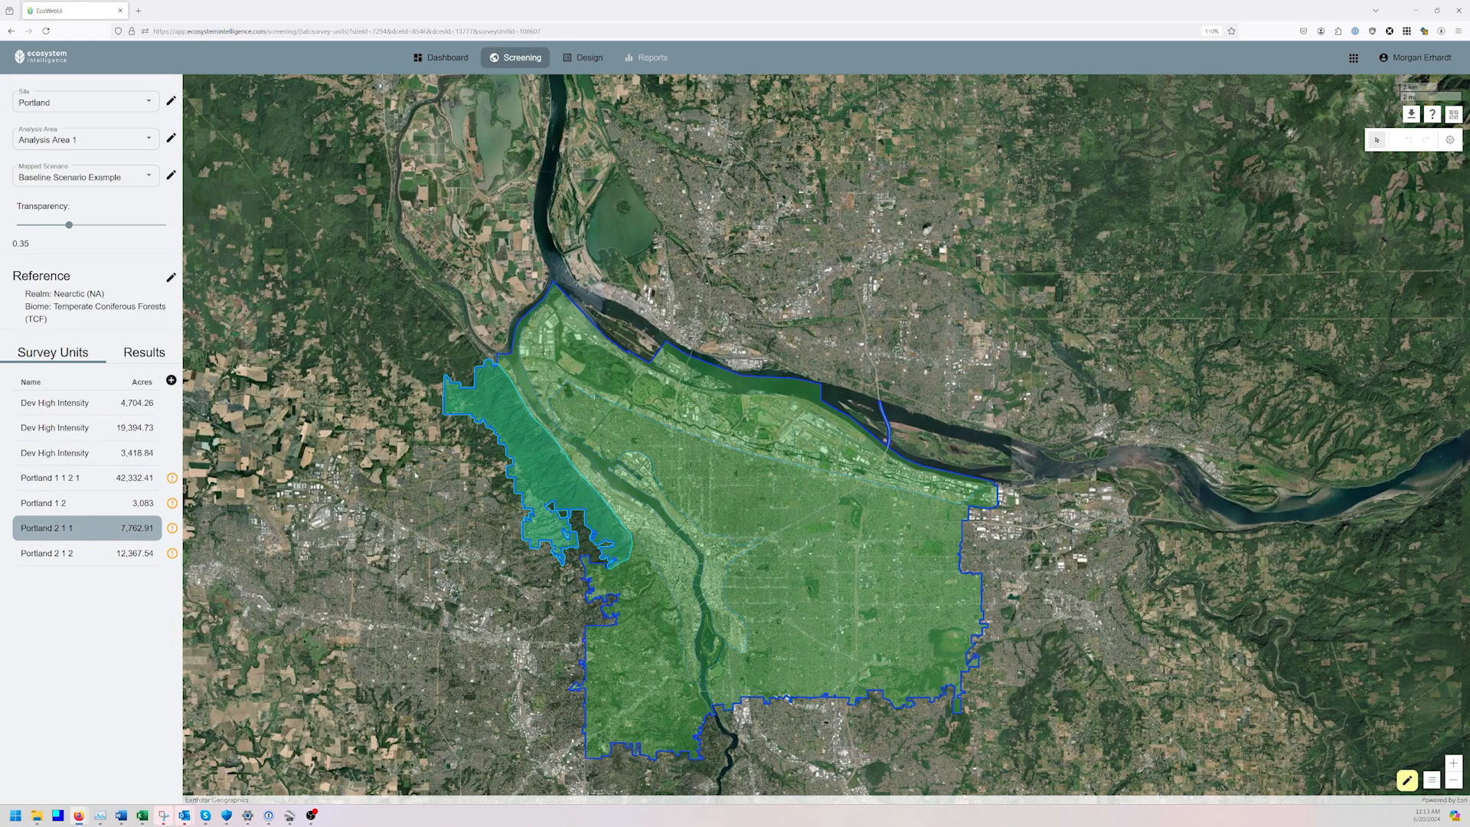
{"action": "left_click", "coordinate": [69, 529]}
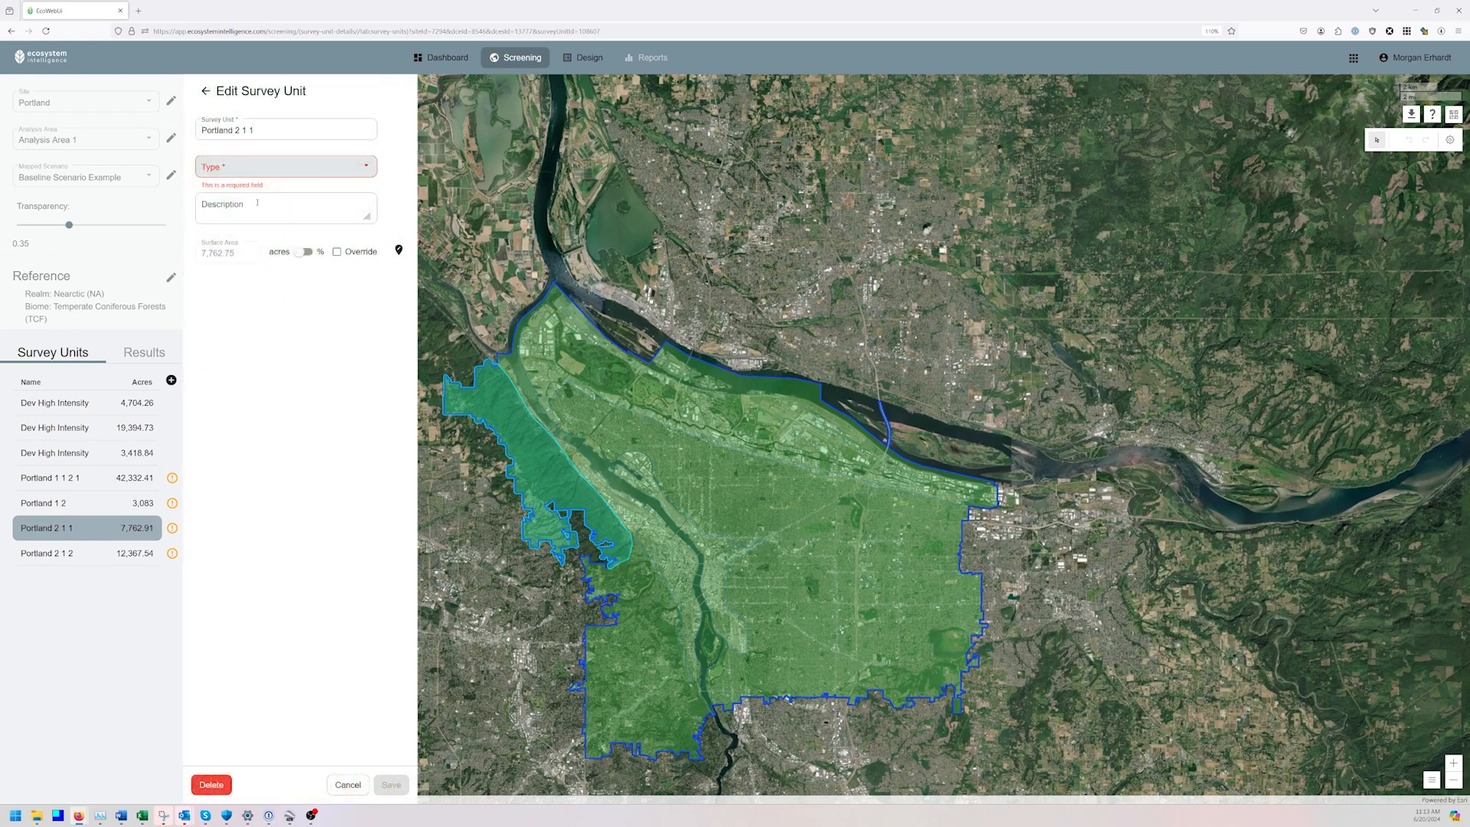
{"action": "triple_click", "coordinate": [256, 134]}
{"action": "type", "text": "Mi"}
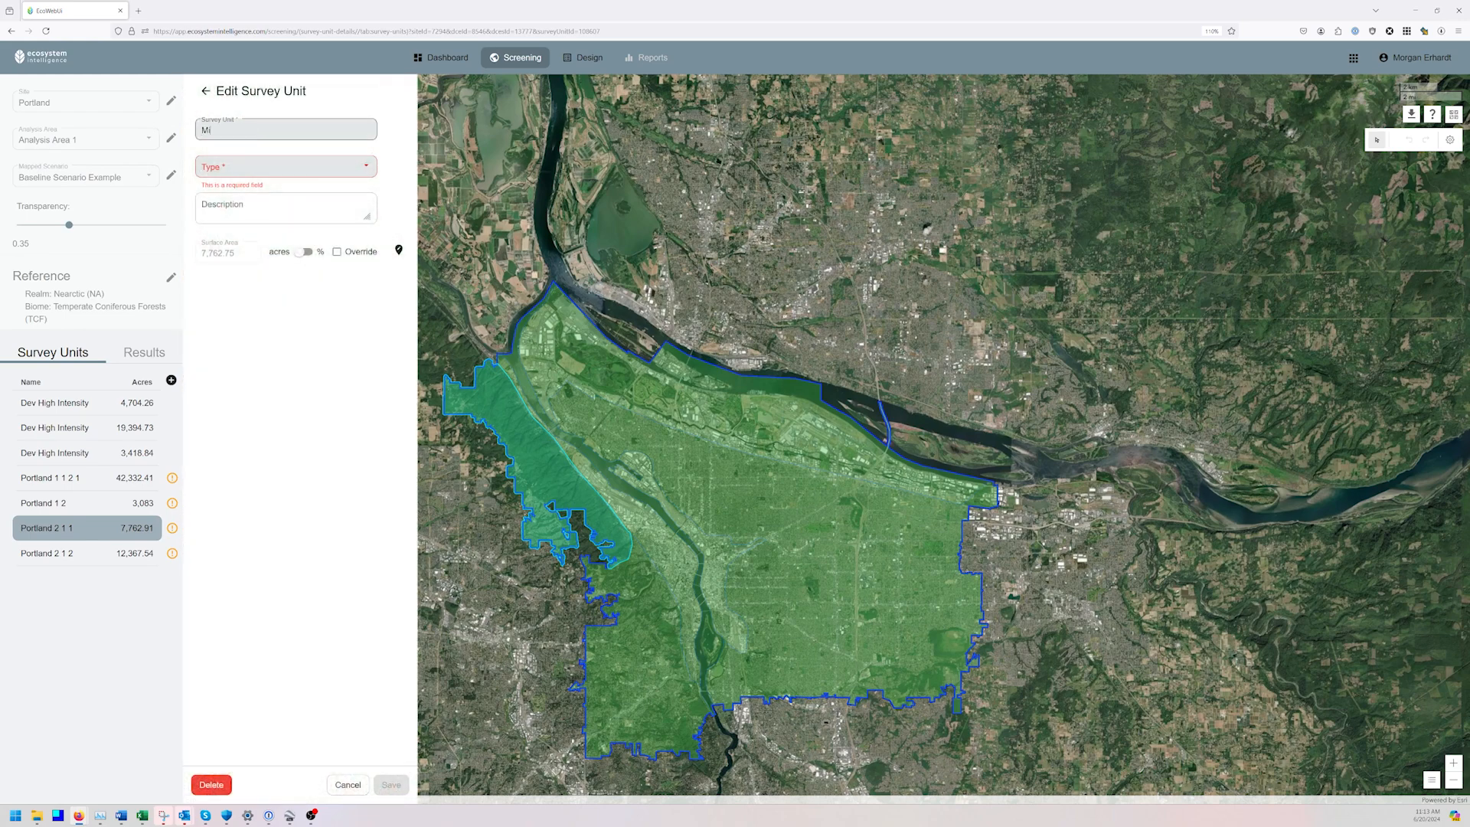
{"action": "type", "text": "xed Fo"}
{"action": "key", "text": "Tab"}
{"action": "type", "text": "forest"}
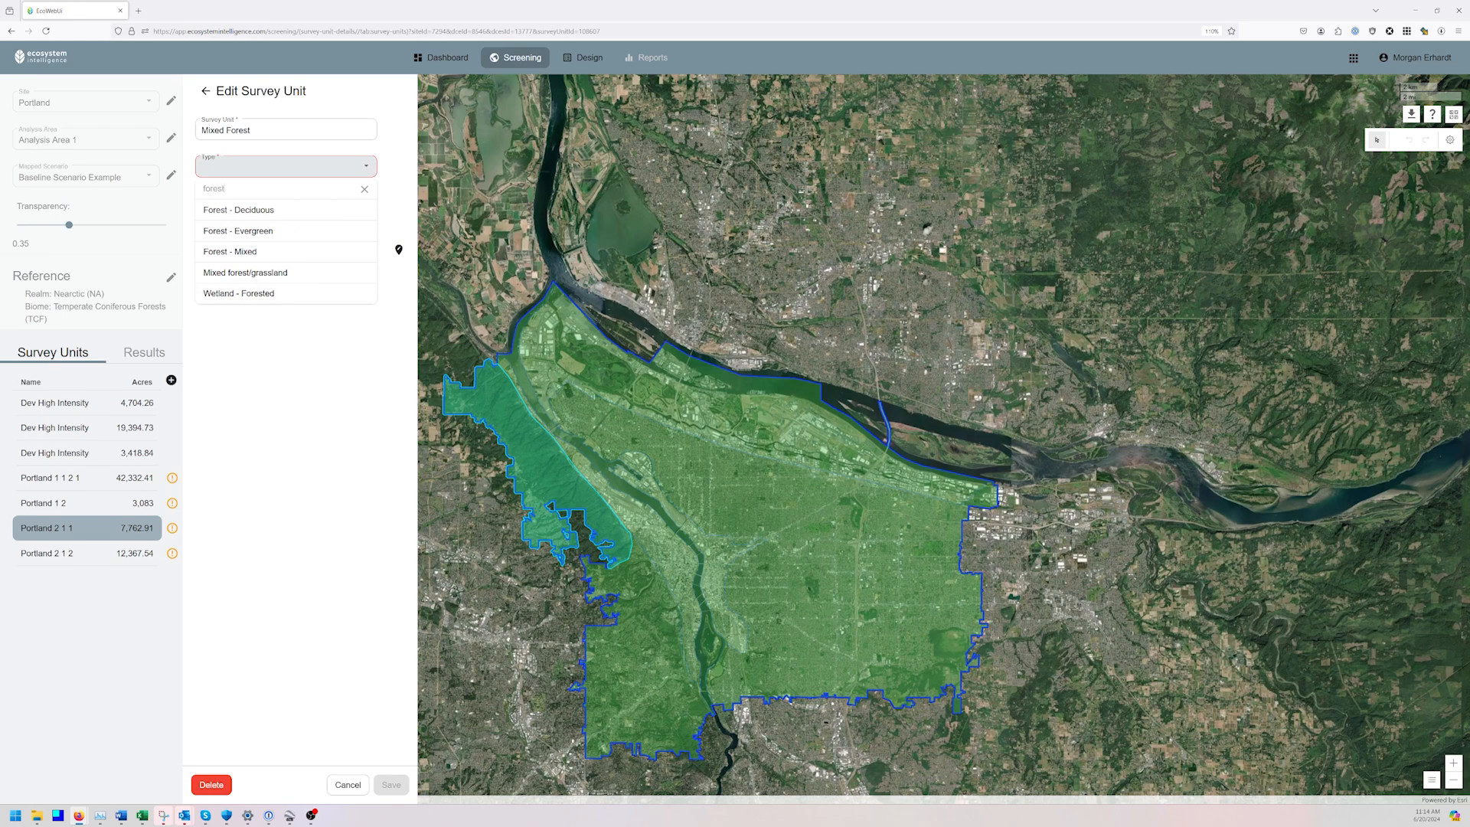
{"action": "left_click", "coordinate": [266, 251]}
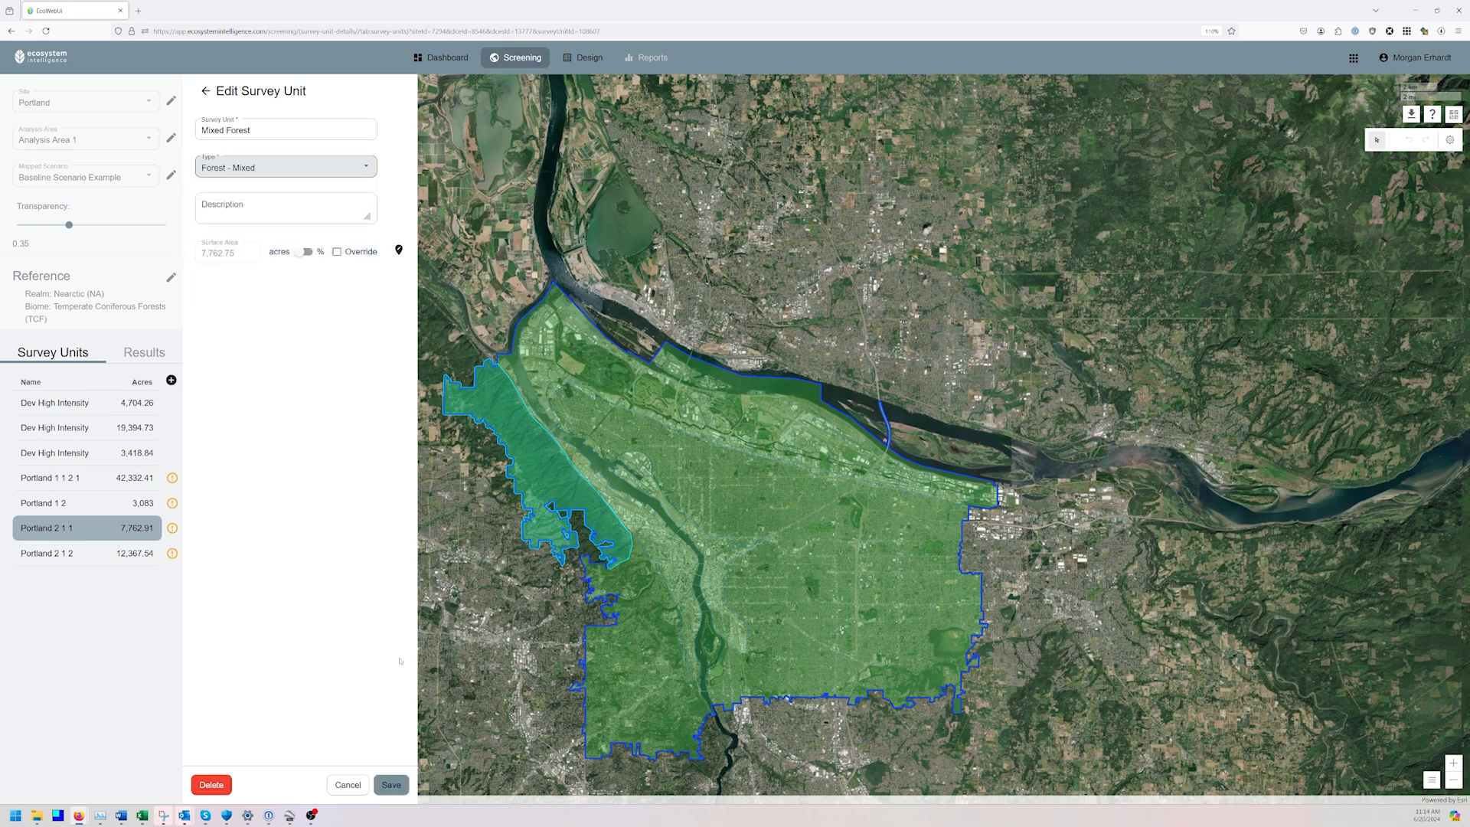
{"action": "left_click", "coordinate": [394, 786]}
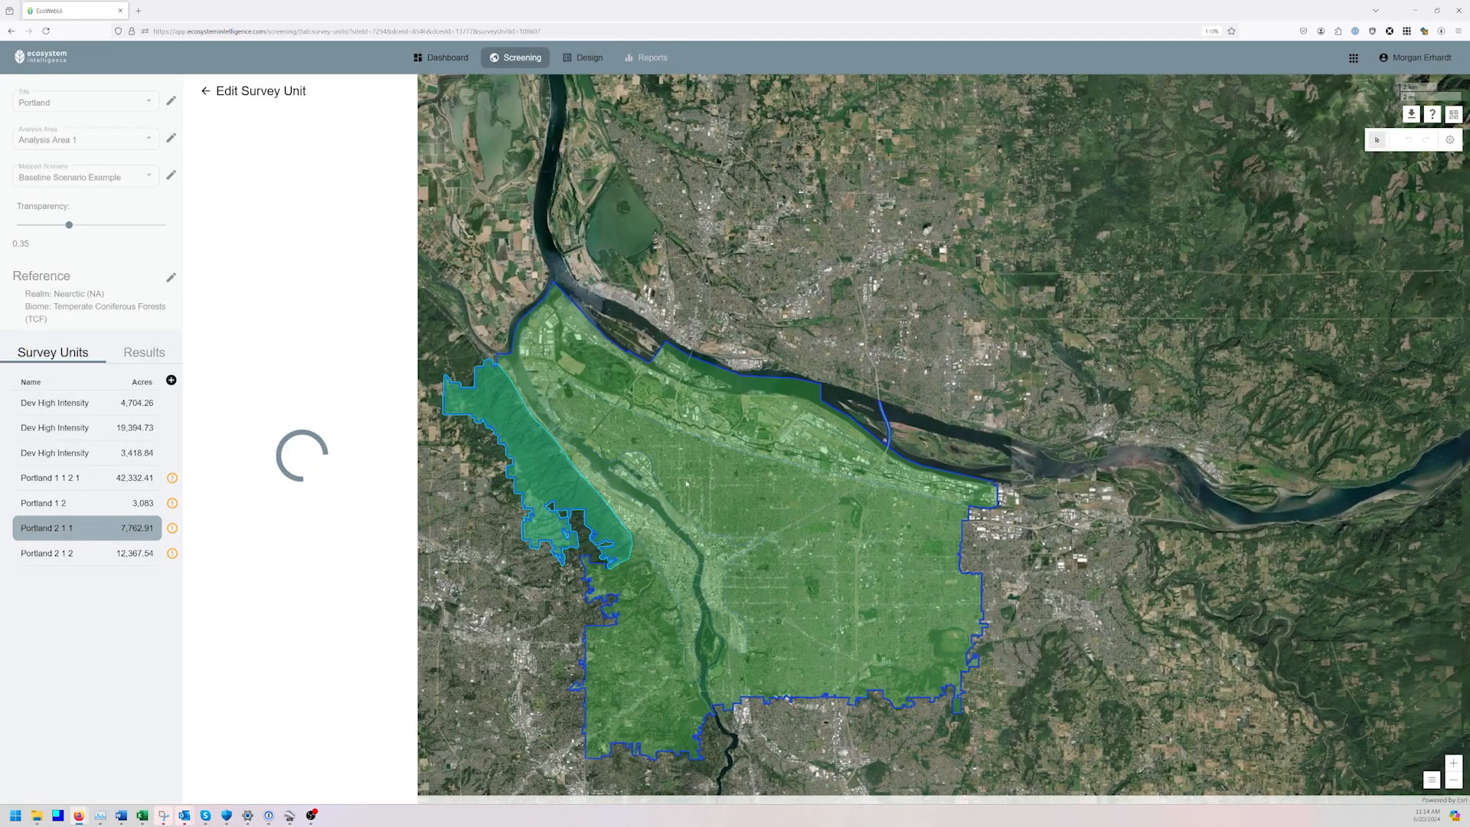
Rename east-side survey unit Portland 1 1 2 1 as "Dev Med Intensity" with type Developed, Moderate intensity, and save it
{"action": "left_click", "coordinate": [98, 504]}
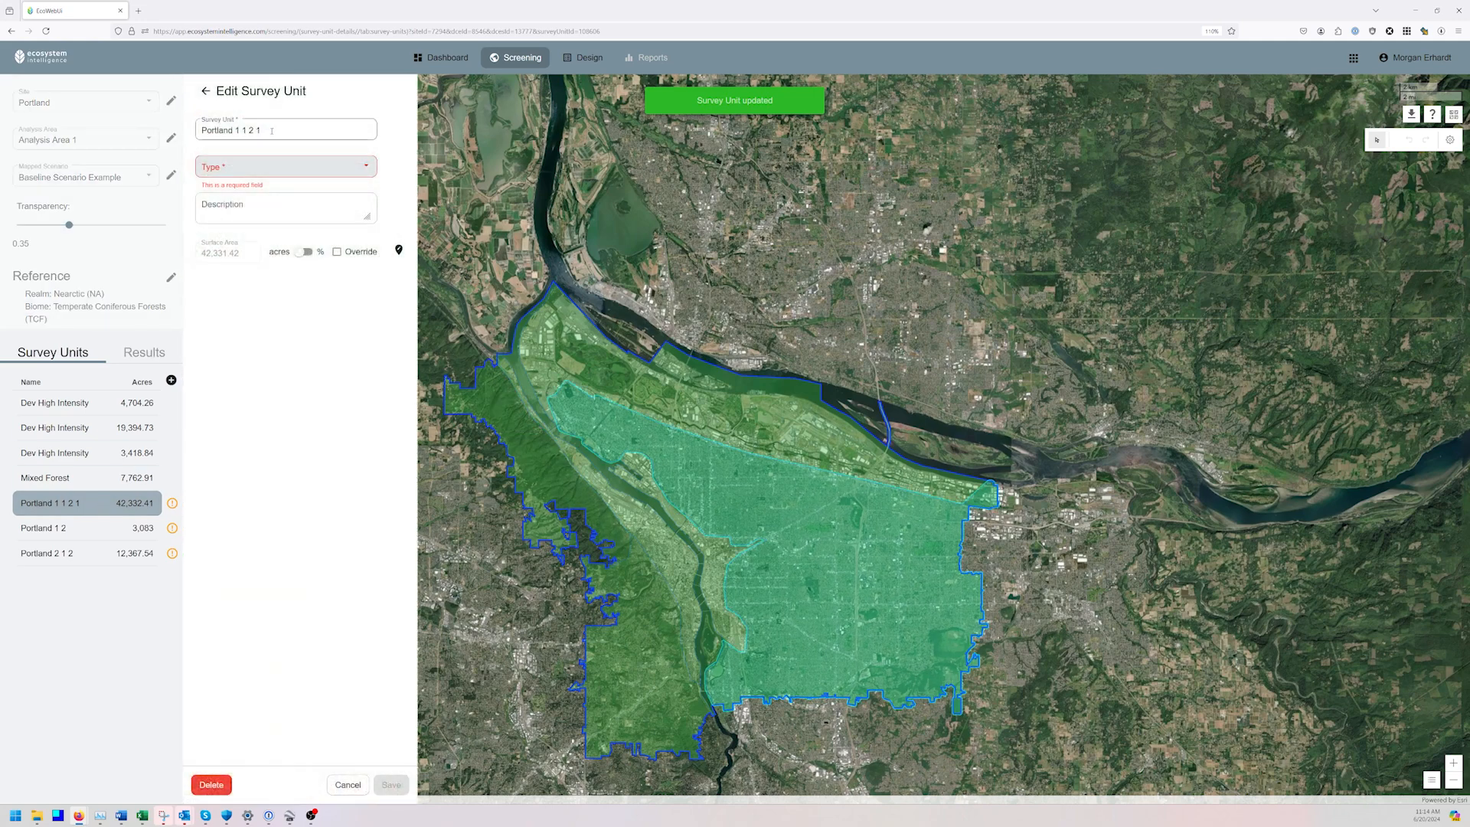
{"action": "left_click_drag", "start_coordinate": [262, 130], "coordinate": [200, 130]}
{"action": "type", "text": "Dev High Intensity"}
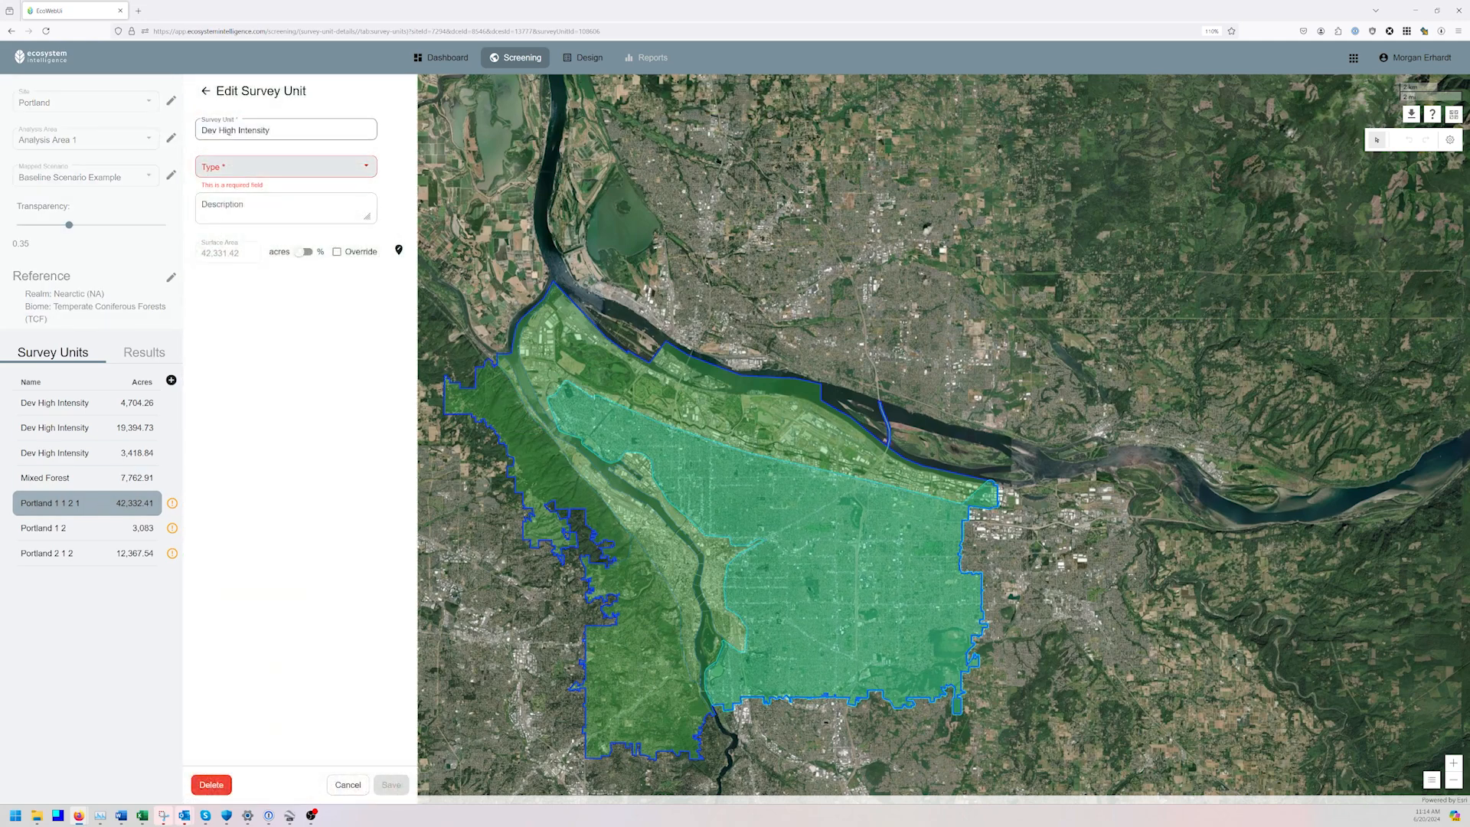
{"action": "double_click", "coordinate": [229, 131]}
{"action": "type", "text": "Med"}
{"action": "left_click", "coordinate": [256, 170]}
{"action": "type", "text": "dev"}
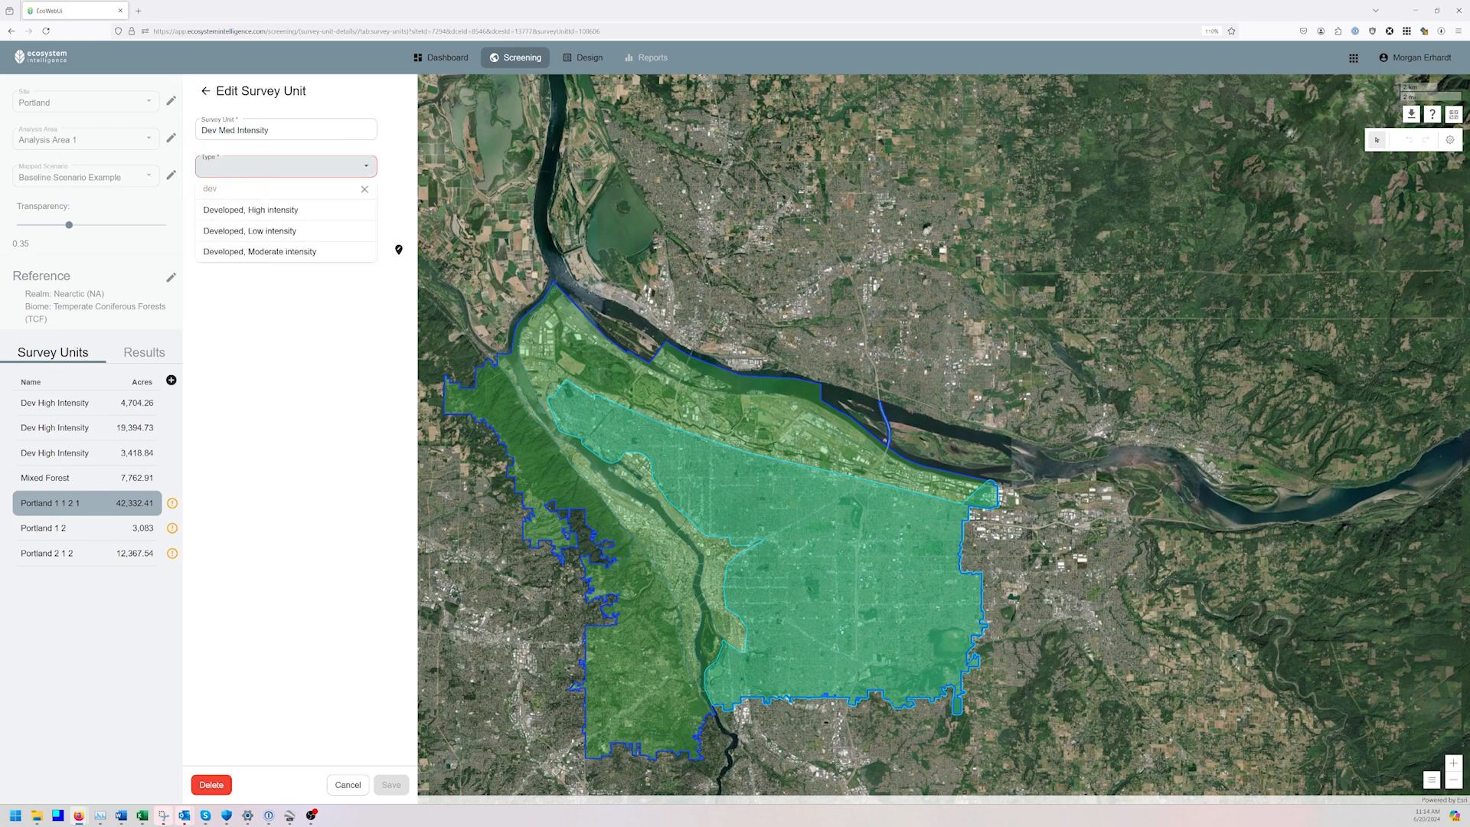
{"action": "left_click", "coordinate": [274, 251]}
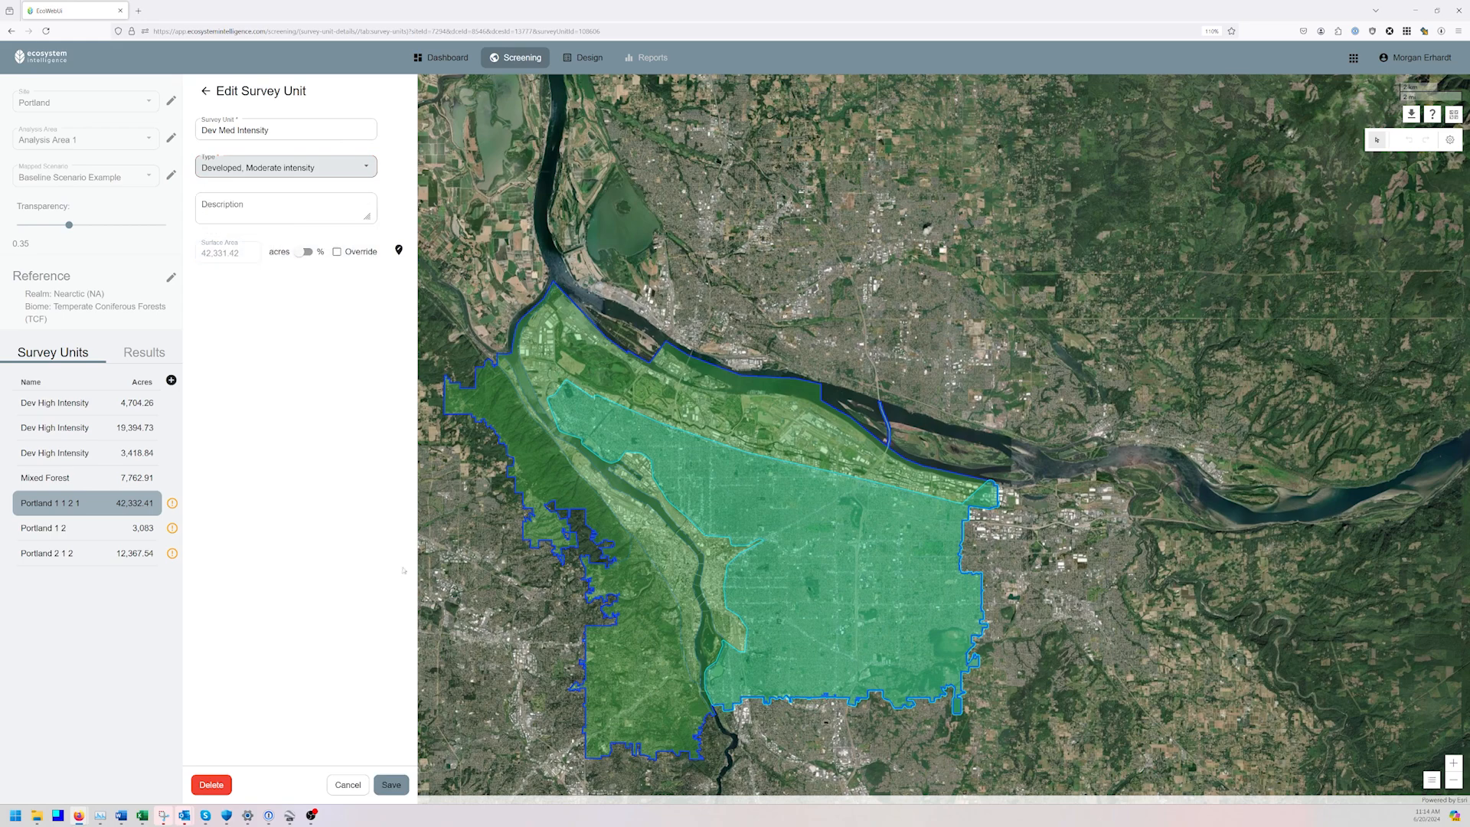
{"action": "left_click", "coordinate": [393, 787]}
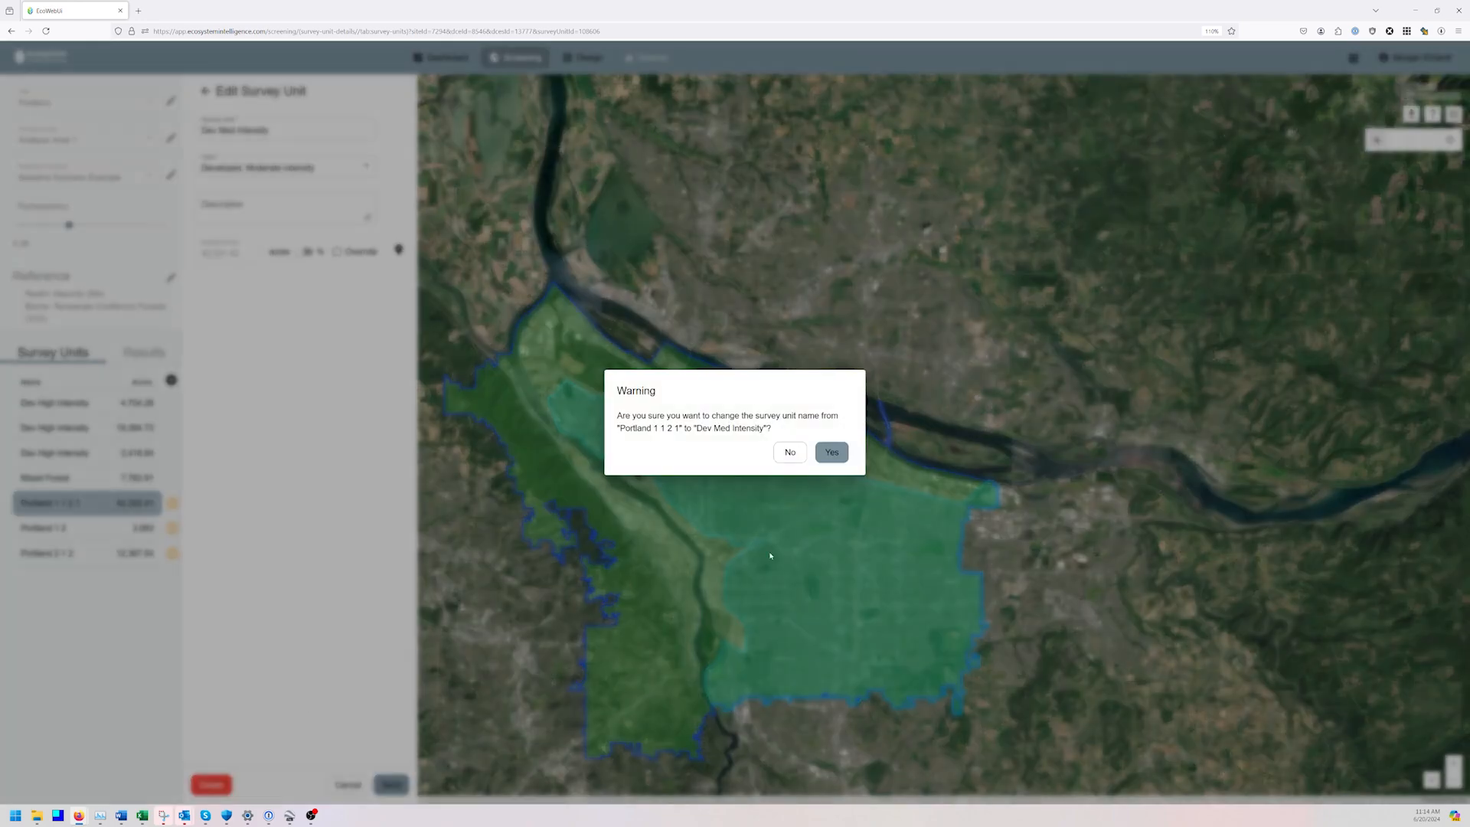
{"action": "left_click", "coordinate": [832, 452]}
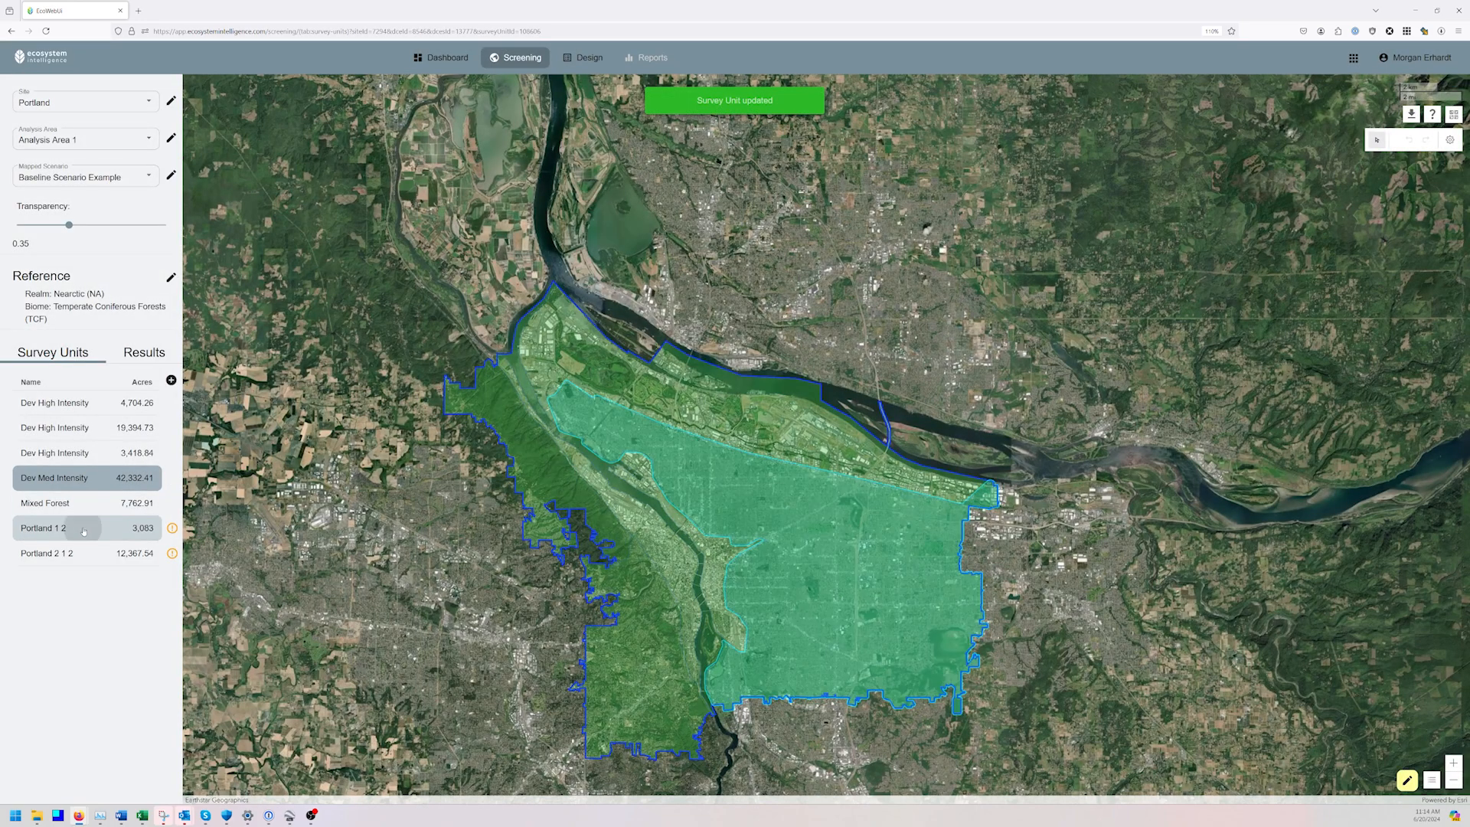
Rename survey unit Portland 1 2 as "River" with type Water bodies, and save it
{"action": "left_click", "coordinate": [83, 529]}
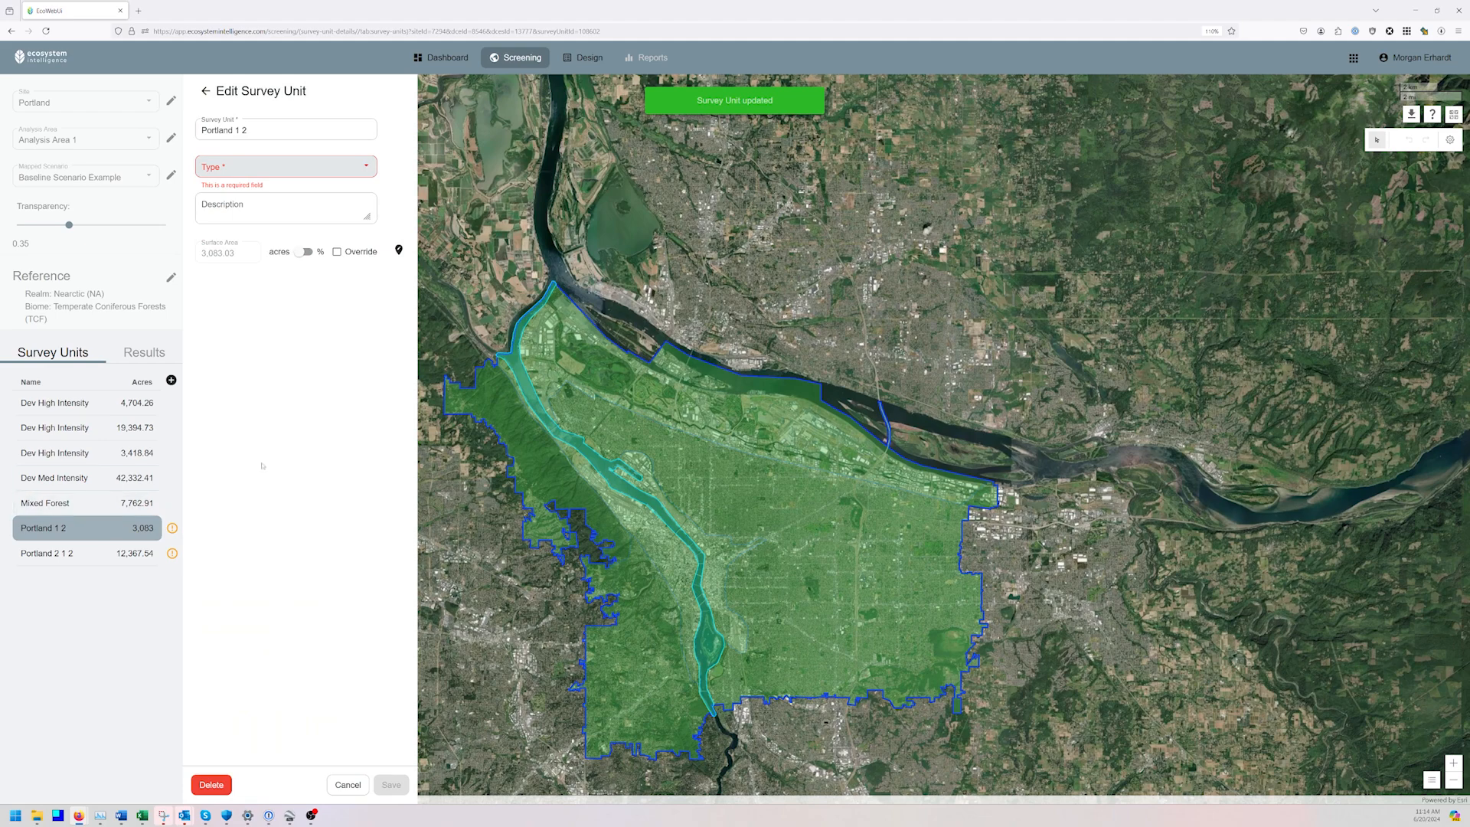
{"action": "triple_click", "coordinate": [229, 130]}
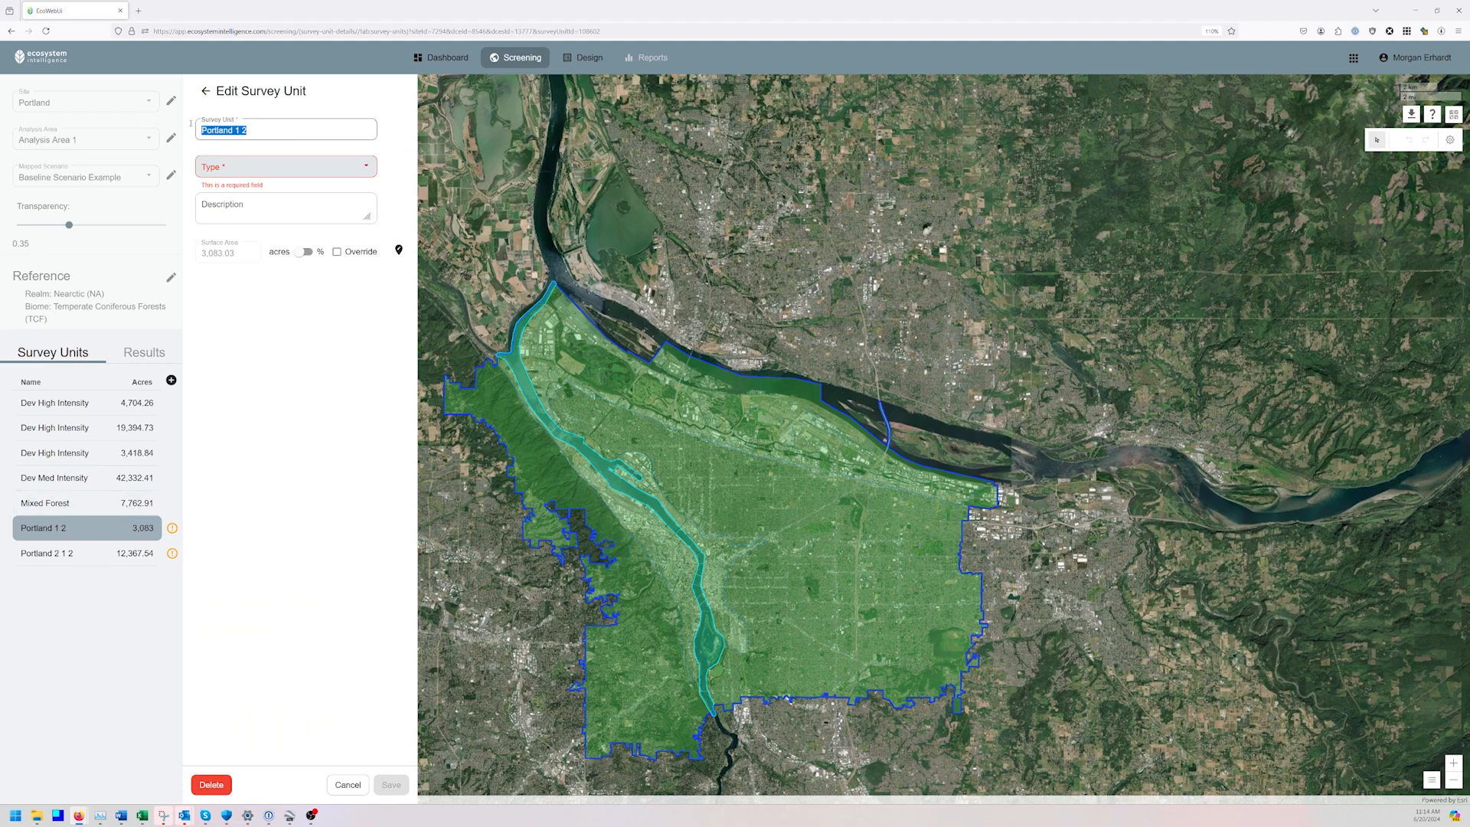
{"action": "type", "text": "River"}
{"action": "left_click", "coordinate": [265, 168]}
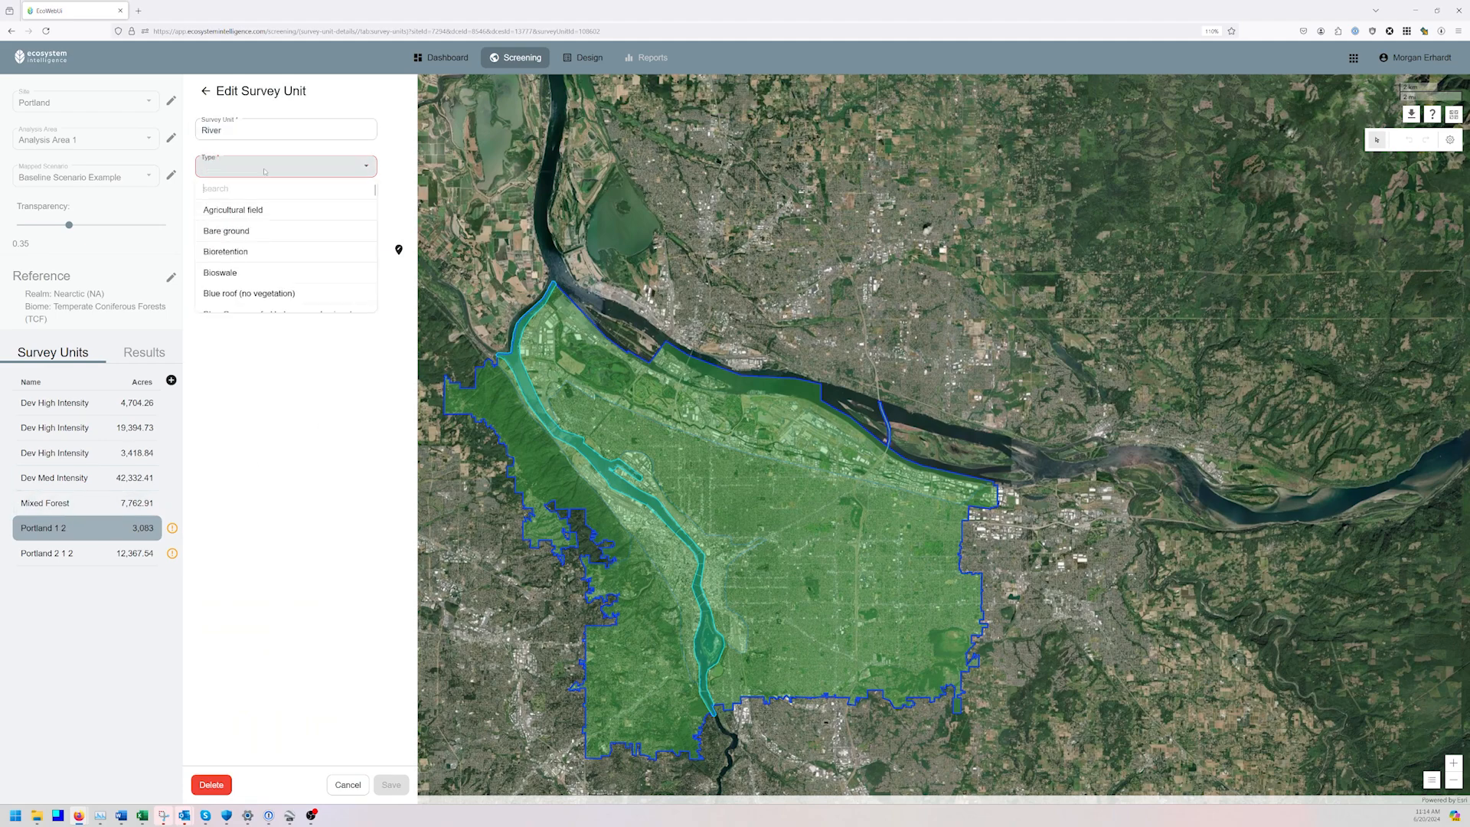
{"action": "type", "text": "water"}
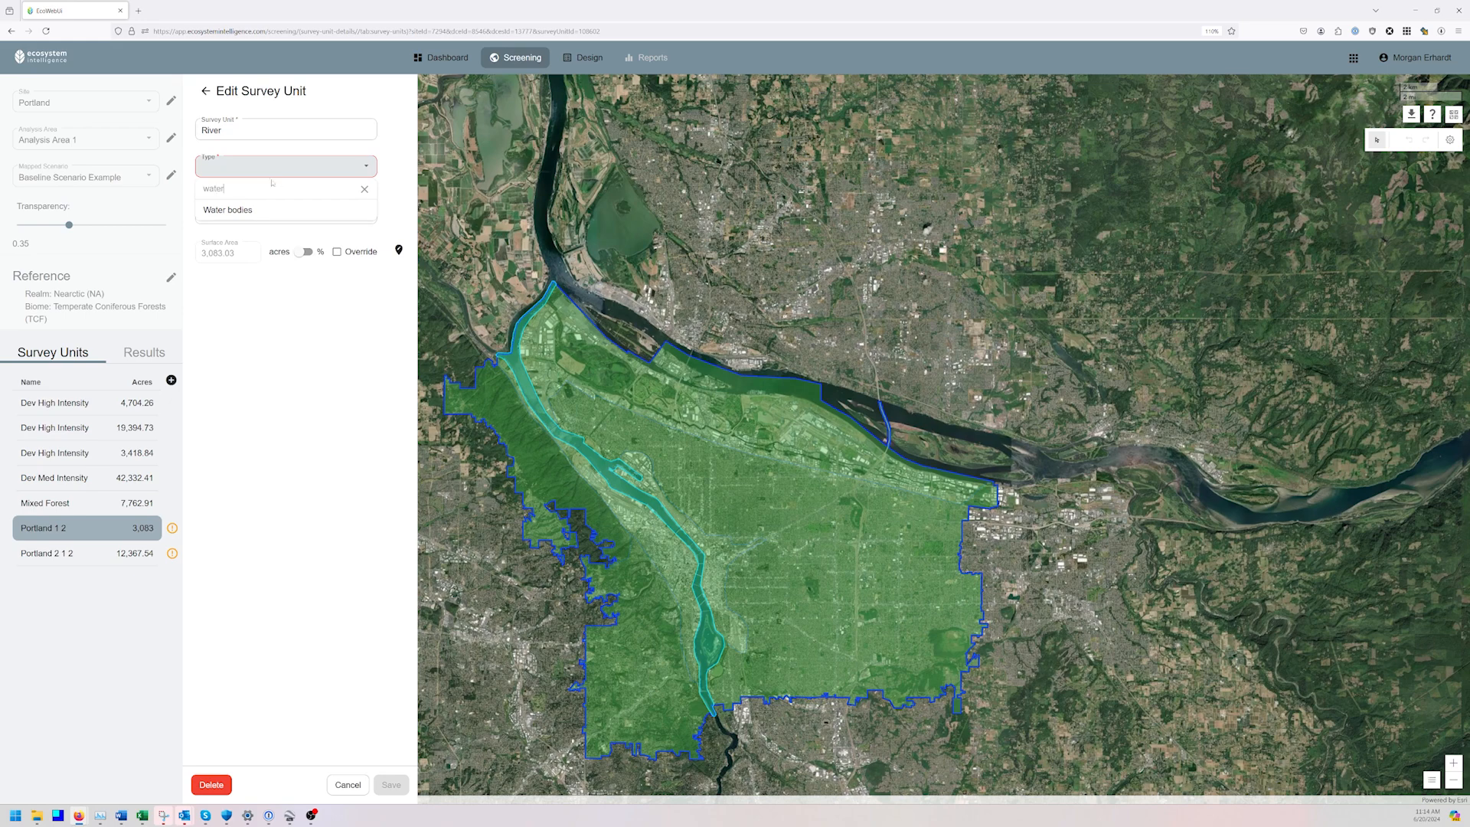
{"action": "left_click", "coordinate": [282, 218]}
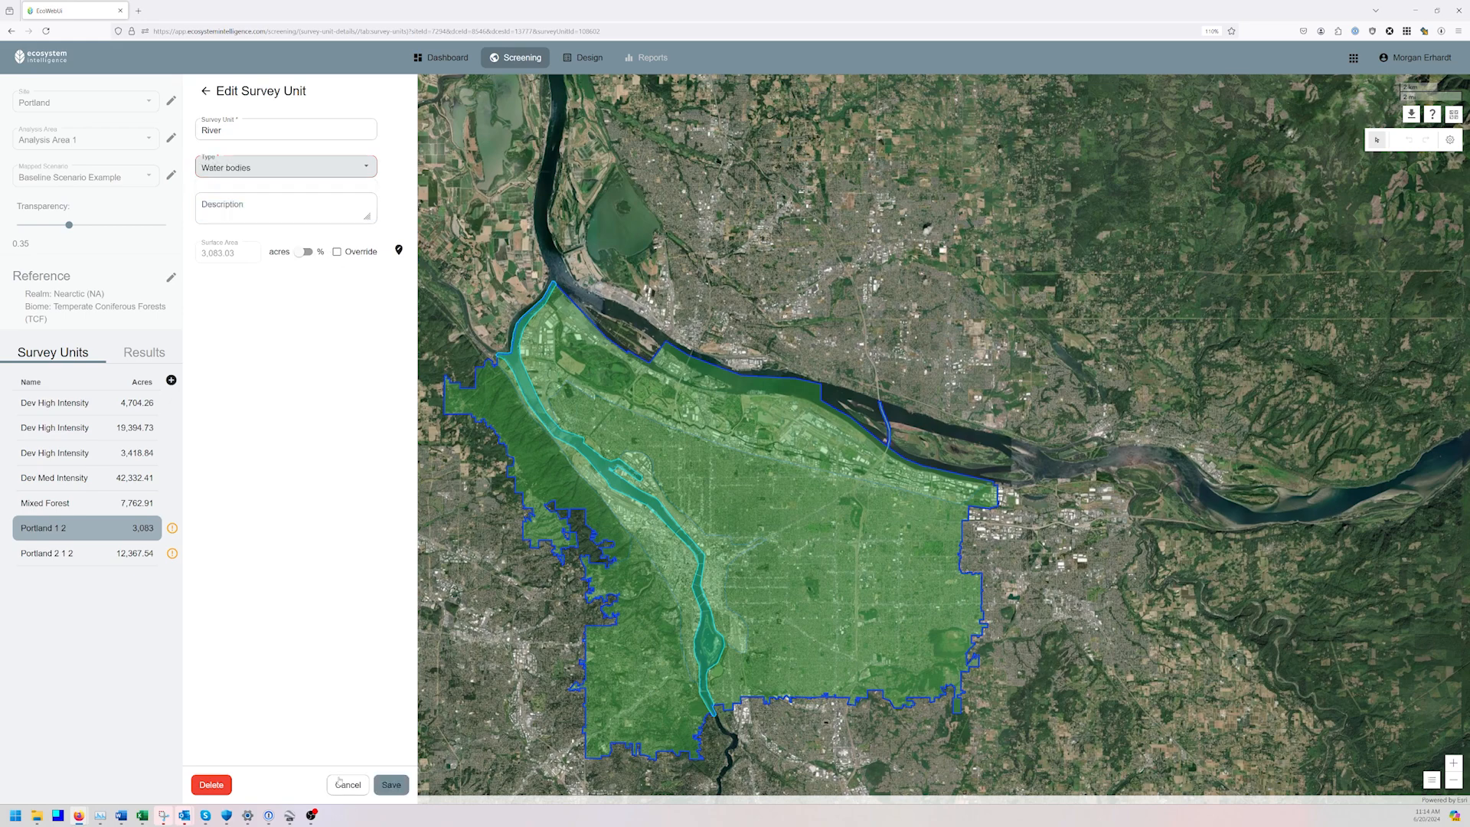
{"action": "left_click", "coordinate": [391, 784]}
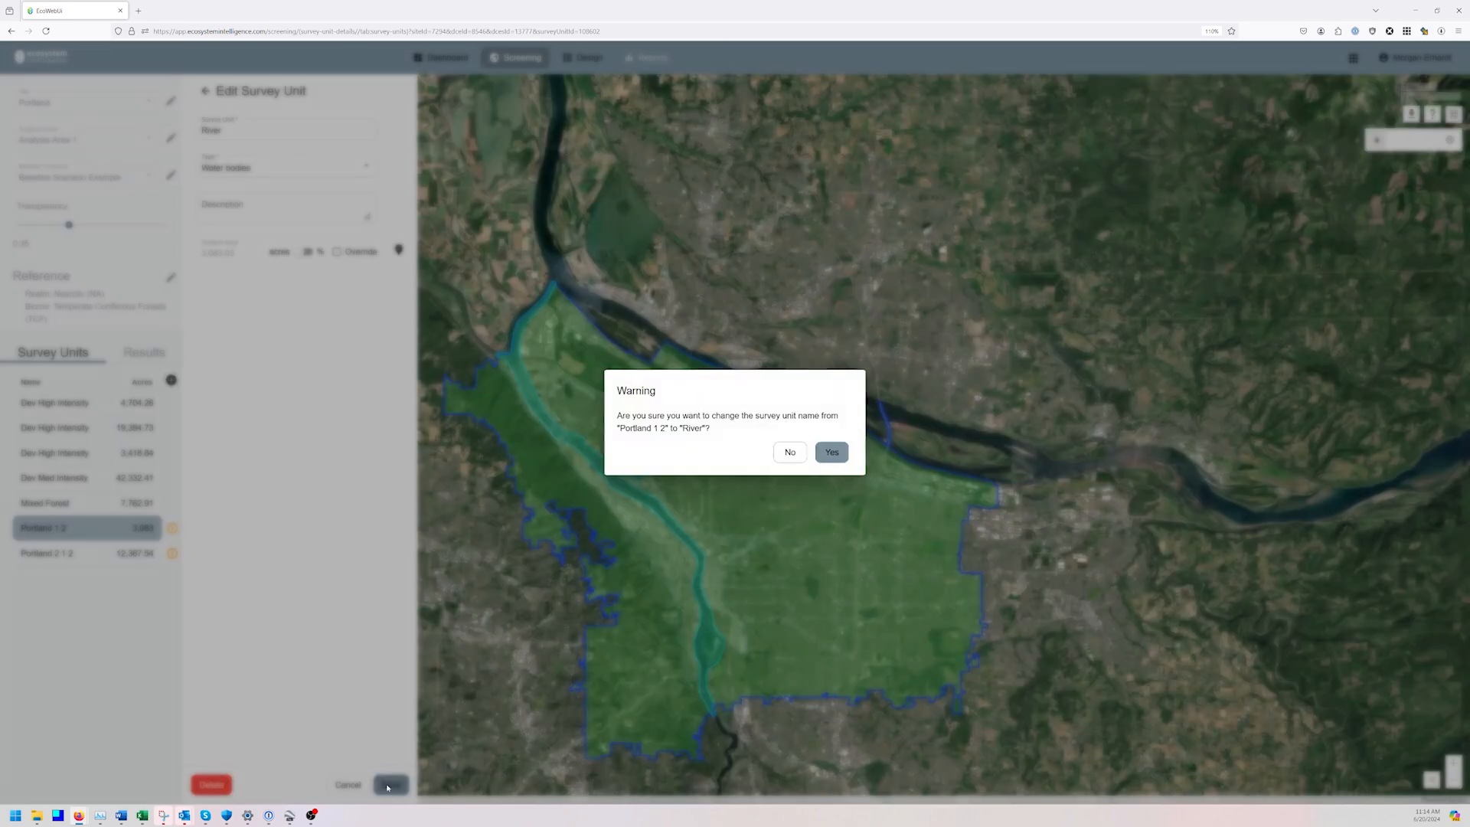
{"action": "left_click", "coordinate": [830, 454]}
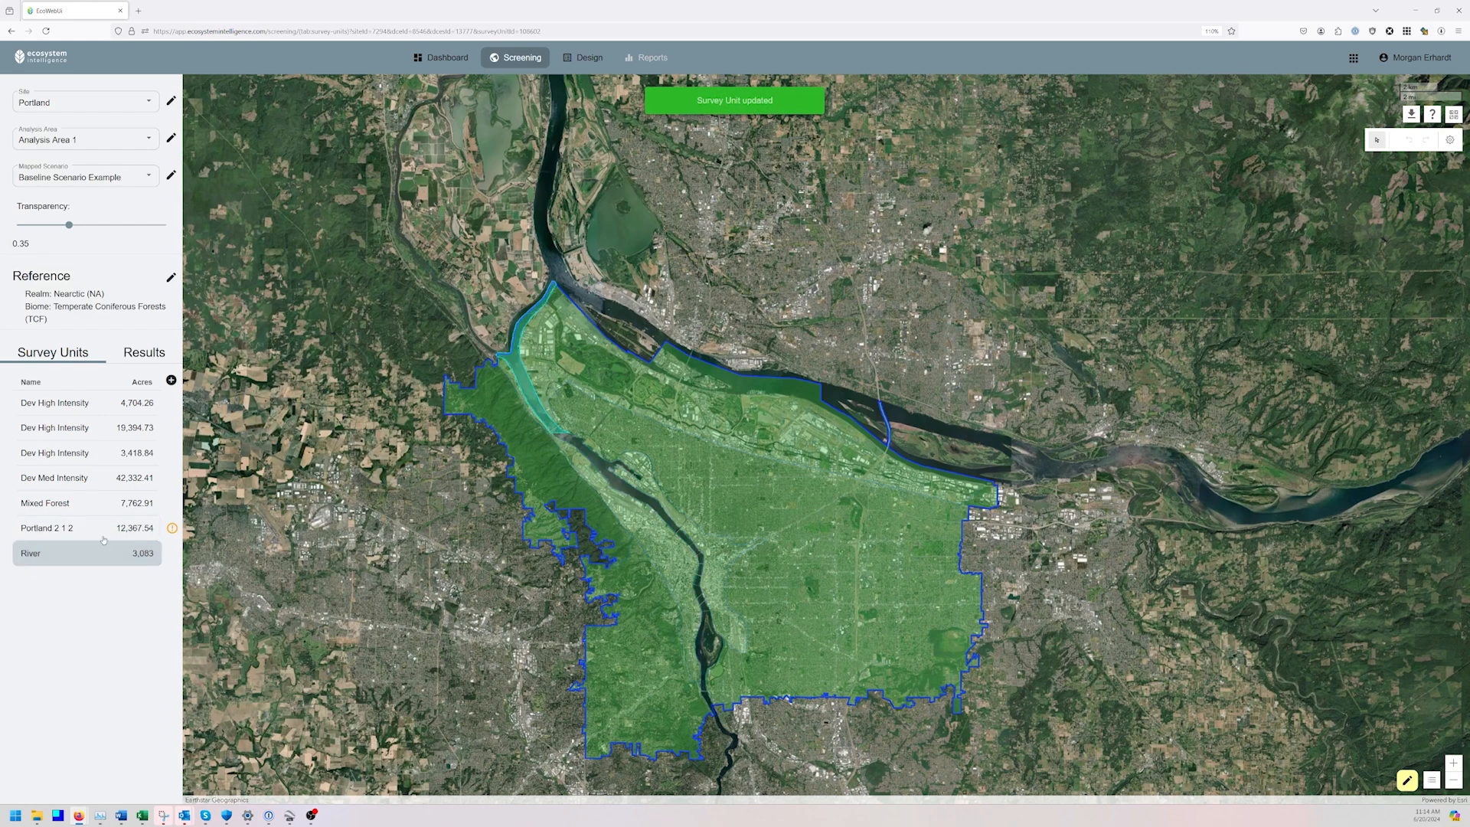
Open southwestern survey unit Portland 2 1 2 for editing and rename it "Dev Low Intensity"
{"action": "left_click", "coordinate": [103, 529]}
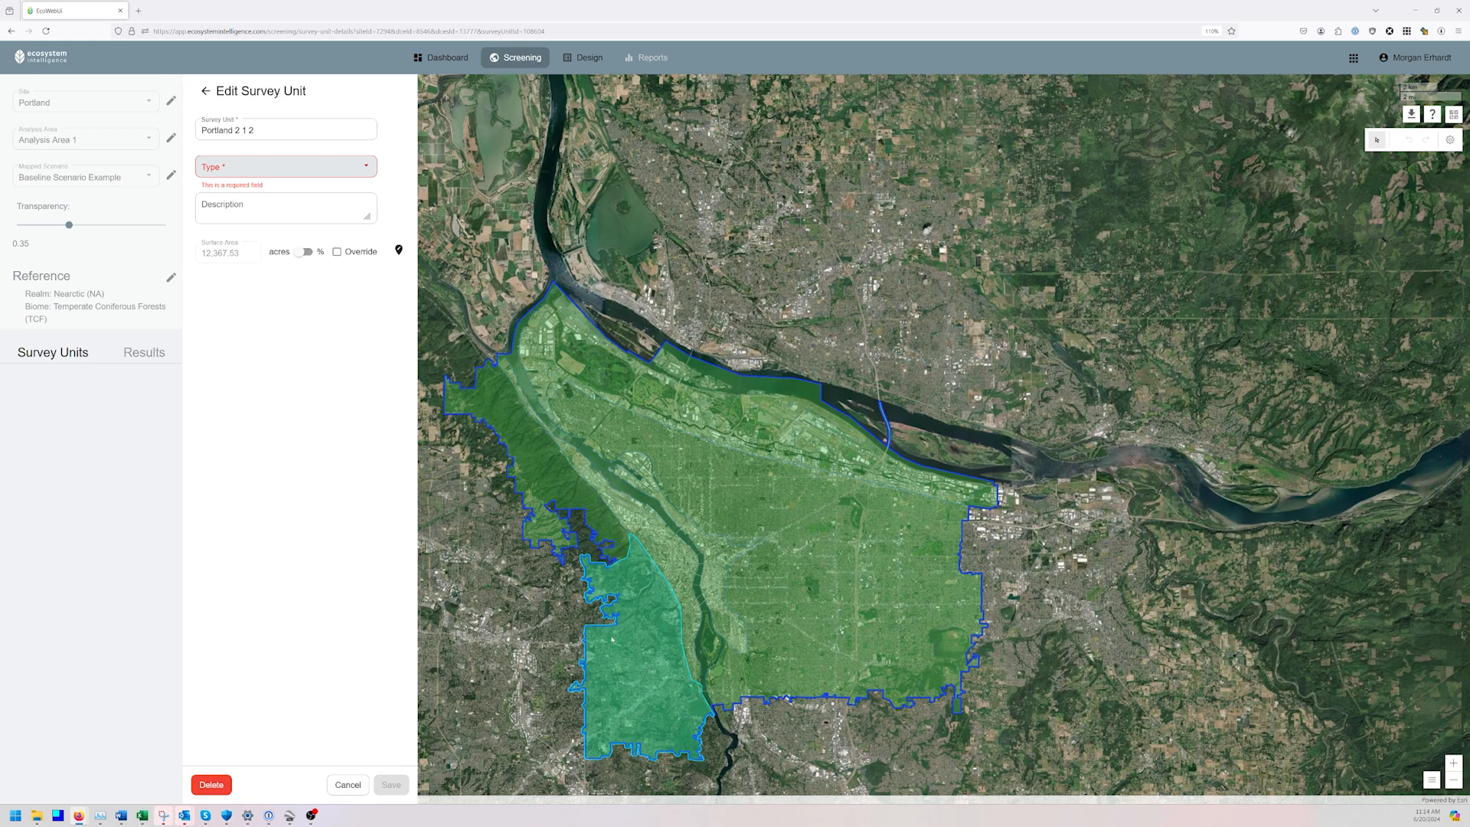
{"action": "scroll", "coordinate": [635, 710], "scroll_direction": "up", "scroll_amount": 1}
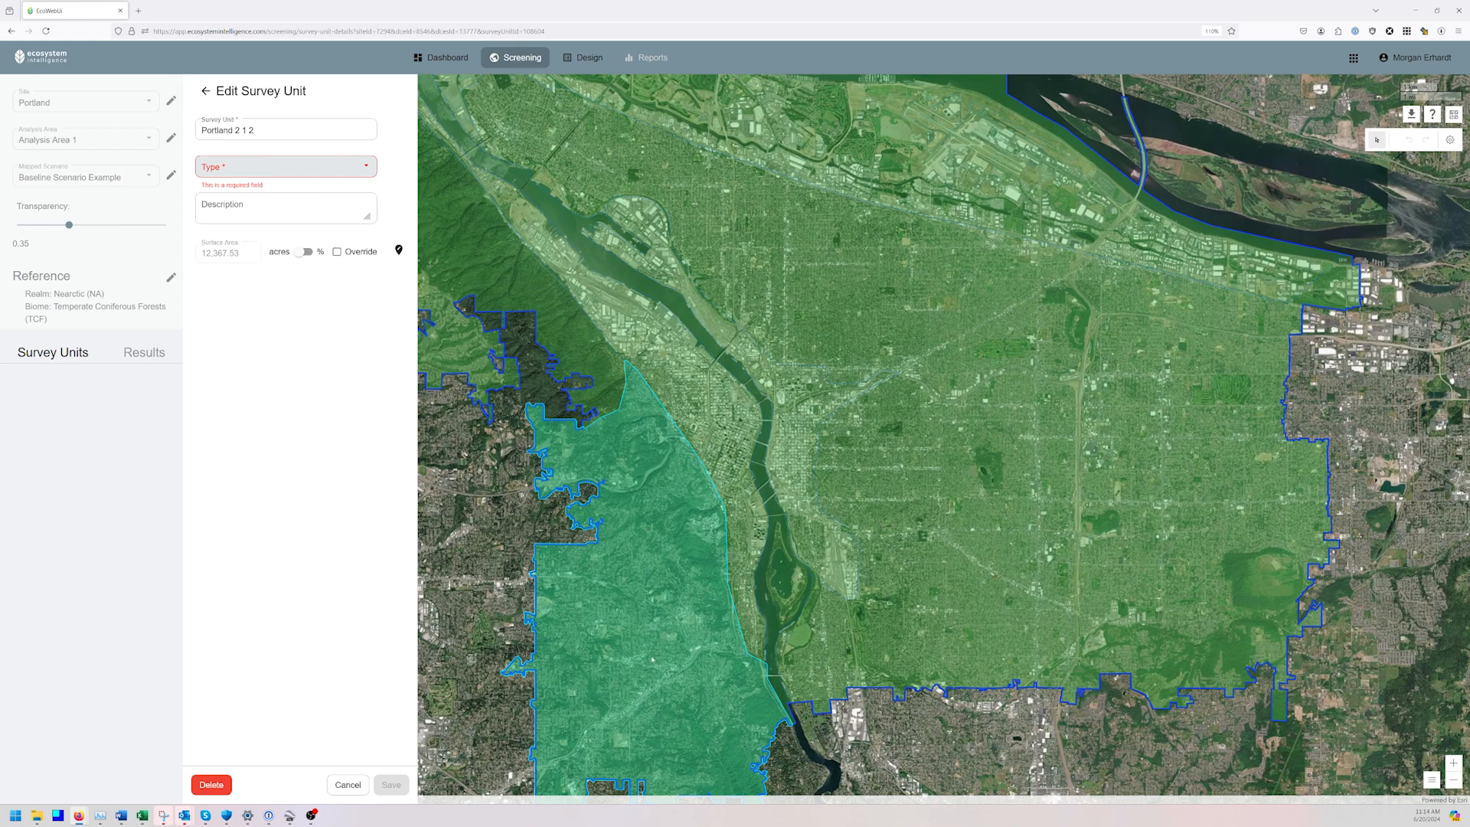
{"action": "left_click_drag", "start_coordinate": [652, 659], "coordinate": [666, 616]}
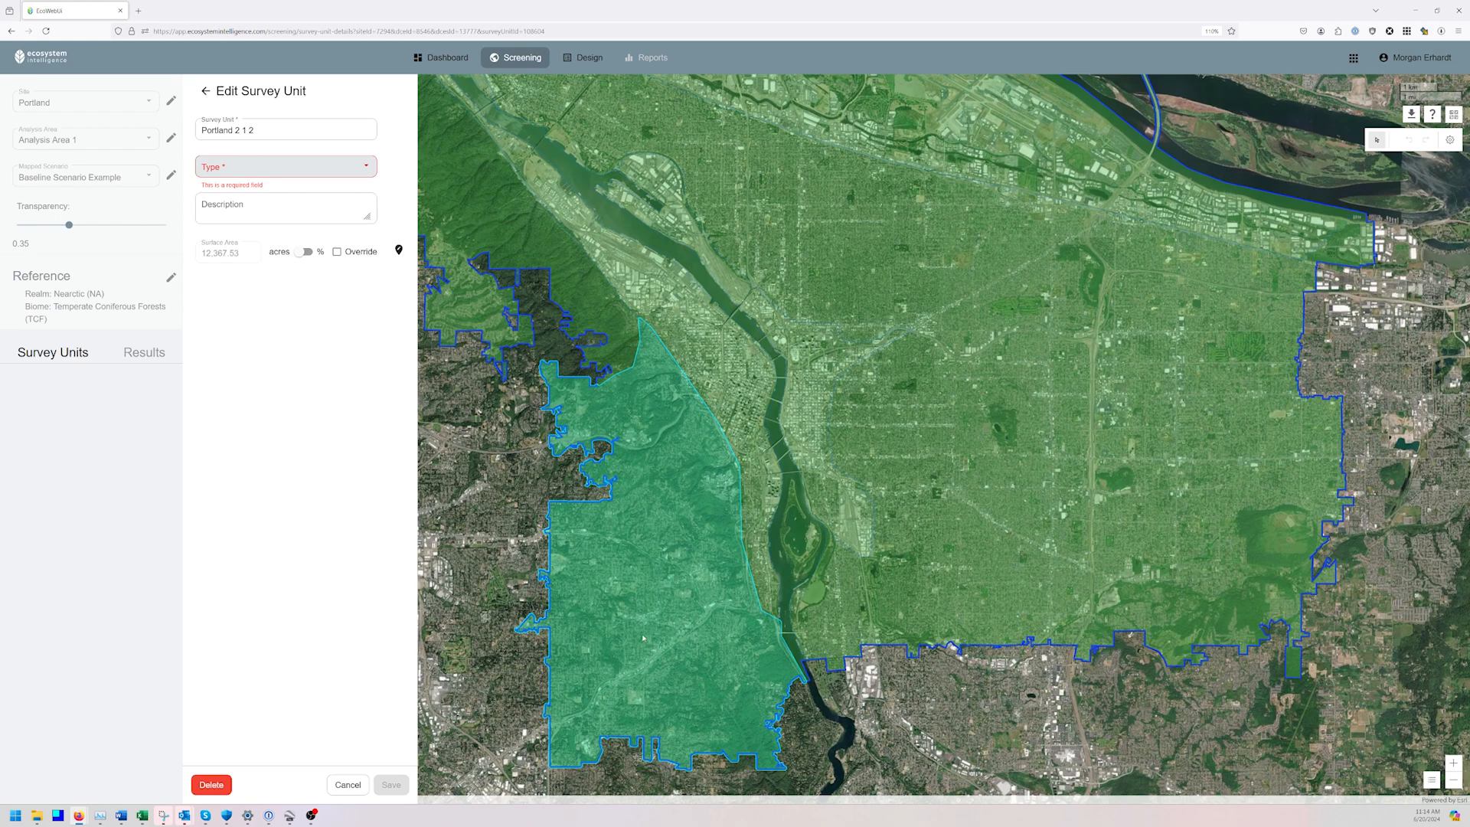
{"action": "left_click_drag", "start_coordinate": [255, 130], "coordinate": [177, 130]}
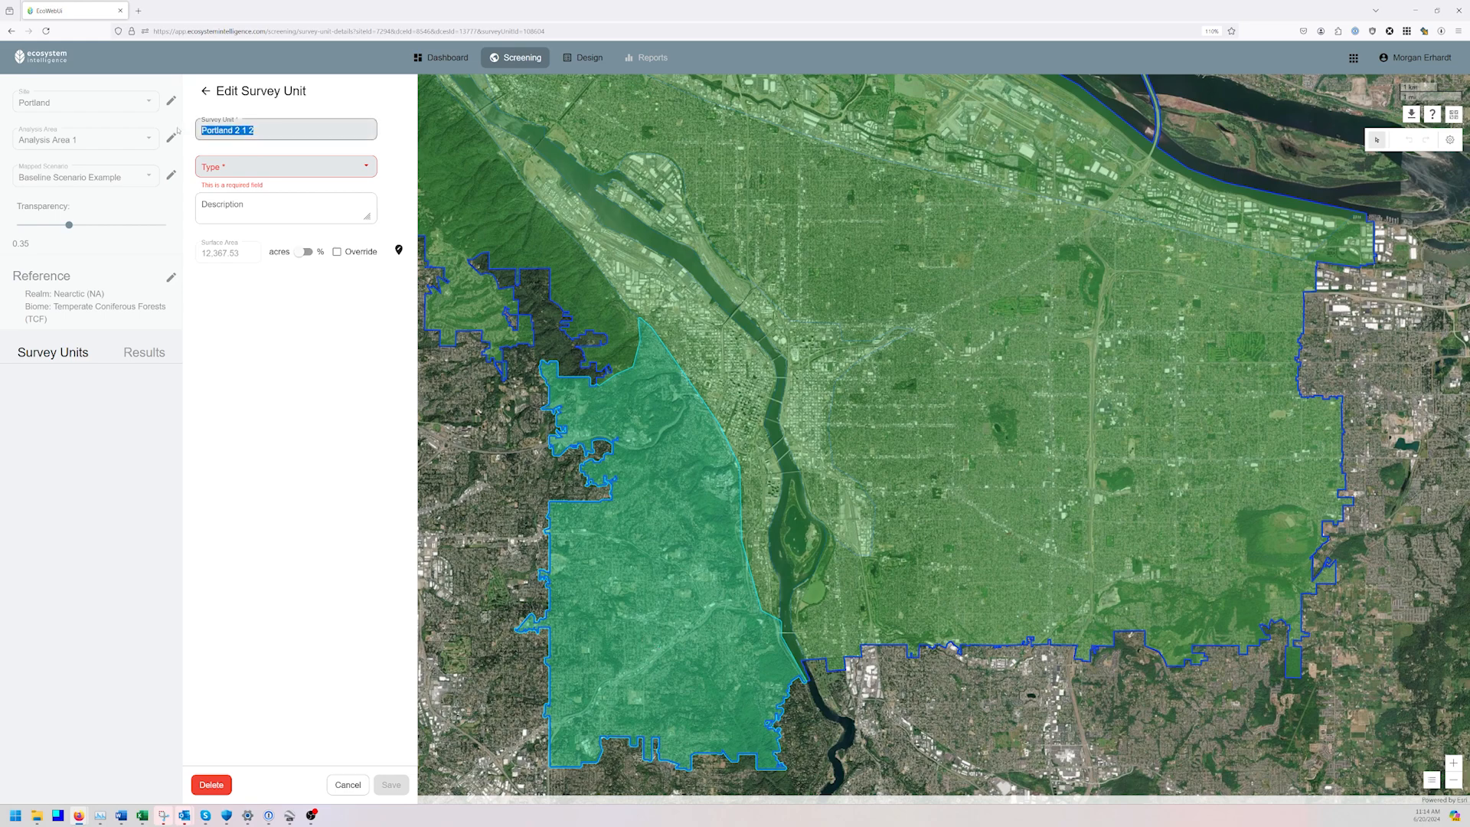
{"action": "type", "text": "Dev High Intensity"}
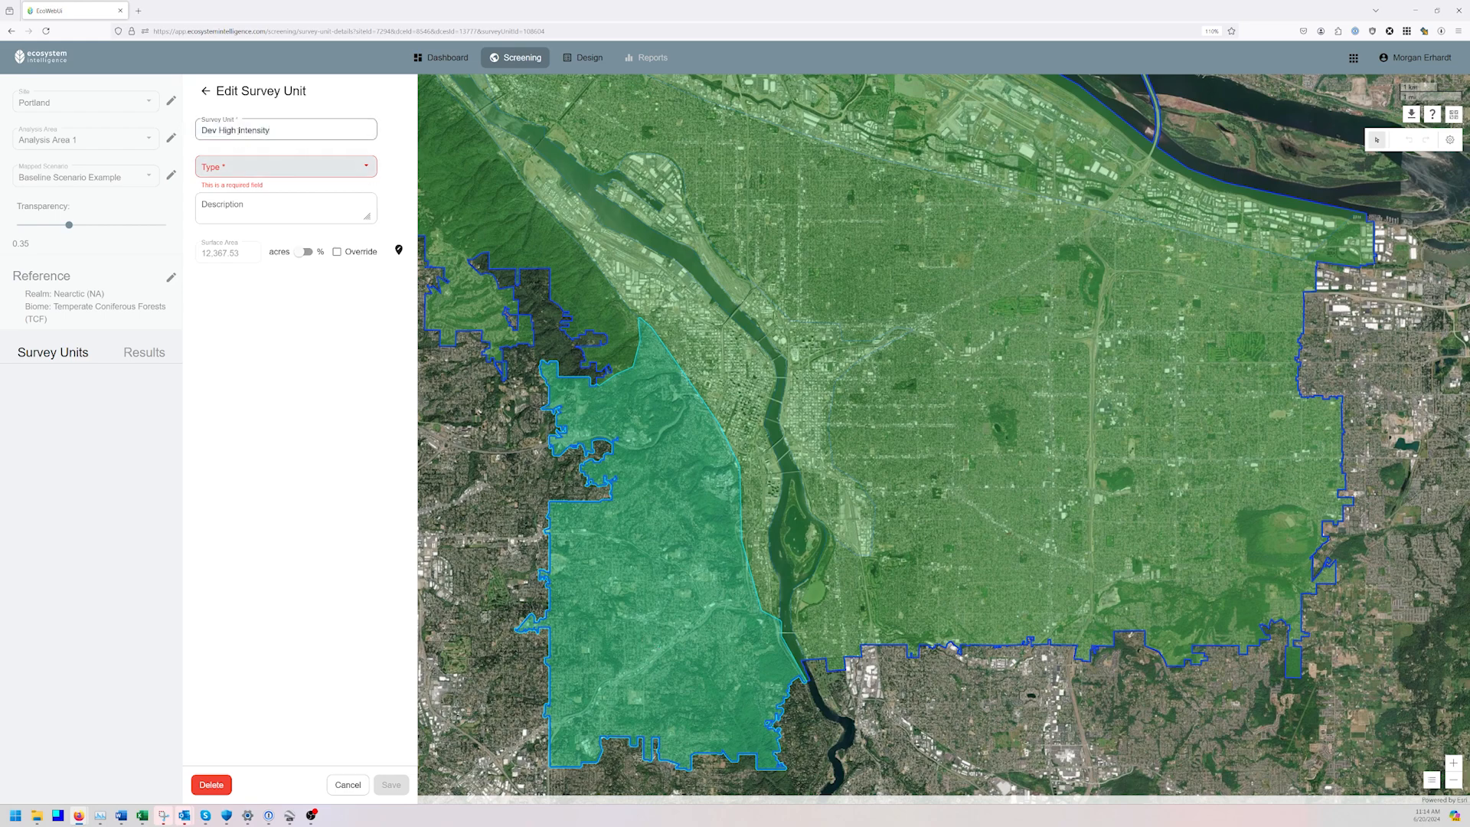
{"action": "double_click", "coordinate": [234, 130]}
{"action": "type", "text": "Low"}
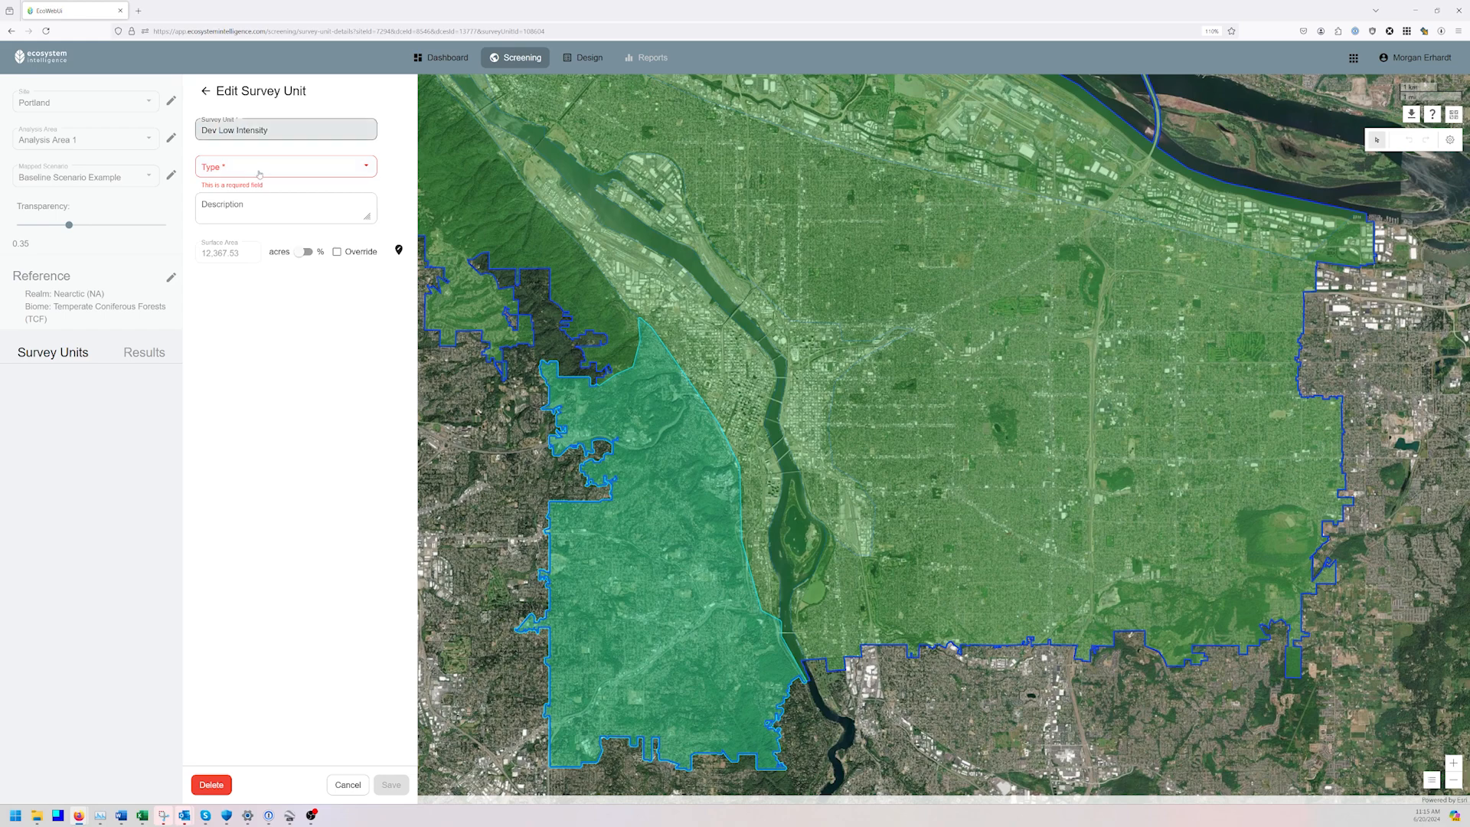
Set the southwestern survey unit's type to Developed, Low intensity and save the renamed unit
{"action": "left_click", "coordinate": [259, 170]}
{"action": "type", "text": "dev"}
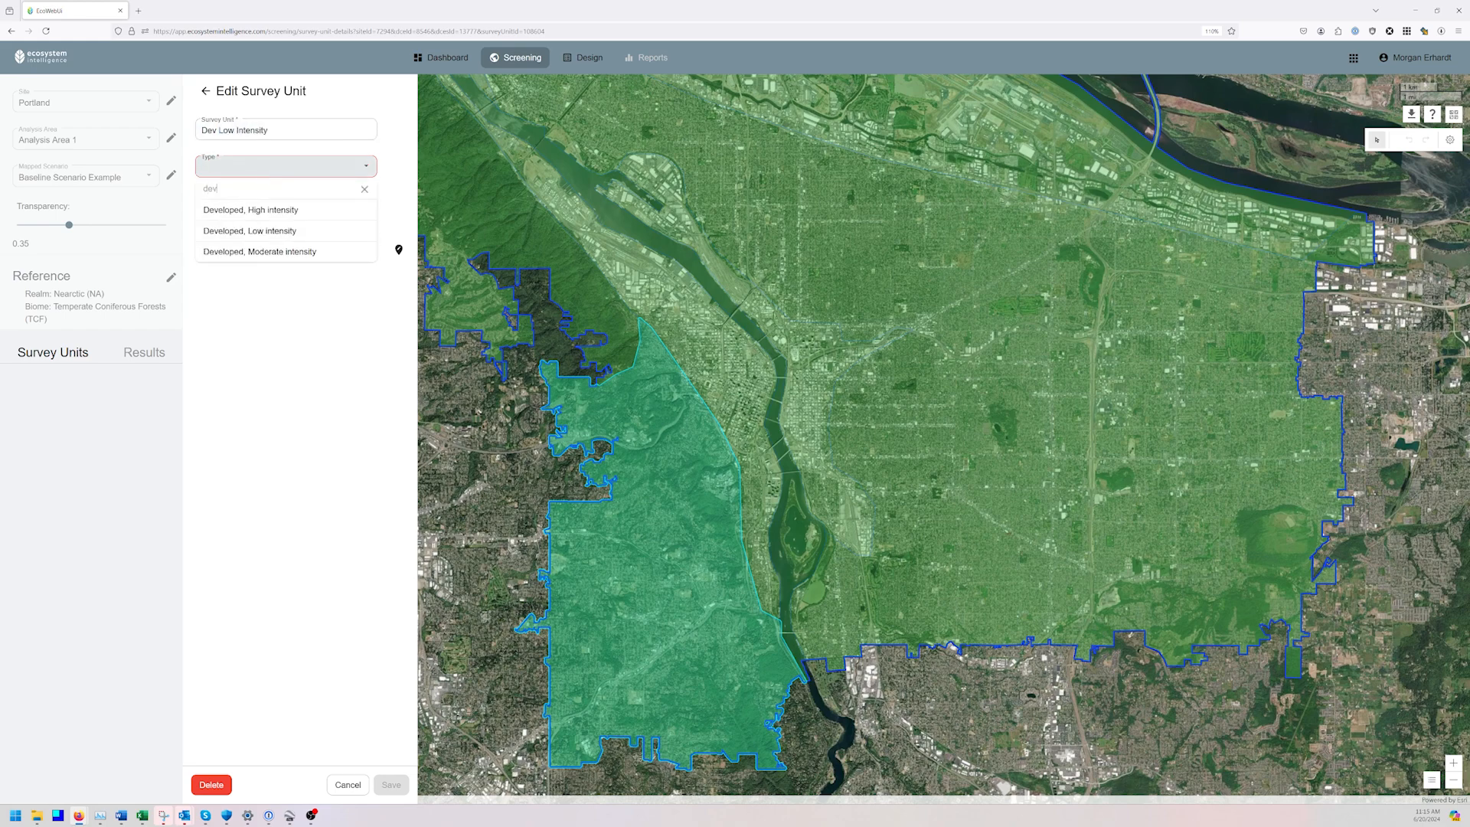
{"action": "left_click", "coordinate": [269, 232]}
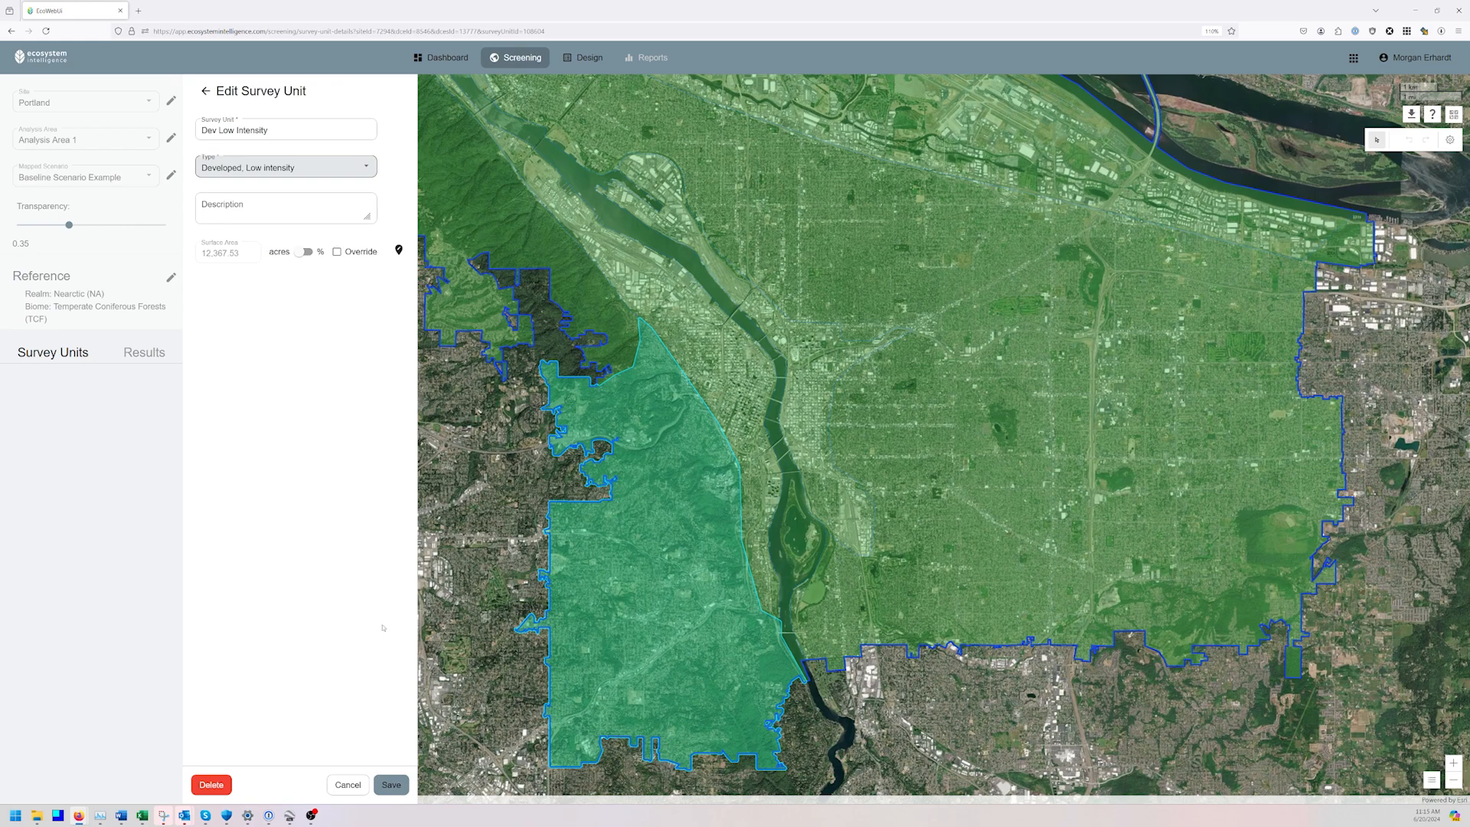
{"action": "left_click", "coordinate": [392, 784]}
{"action": "left_click", "coordinate": [836, 453]}
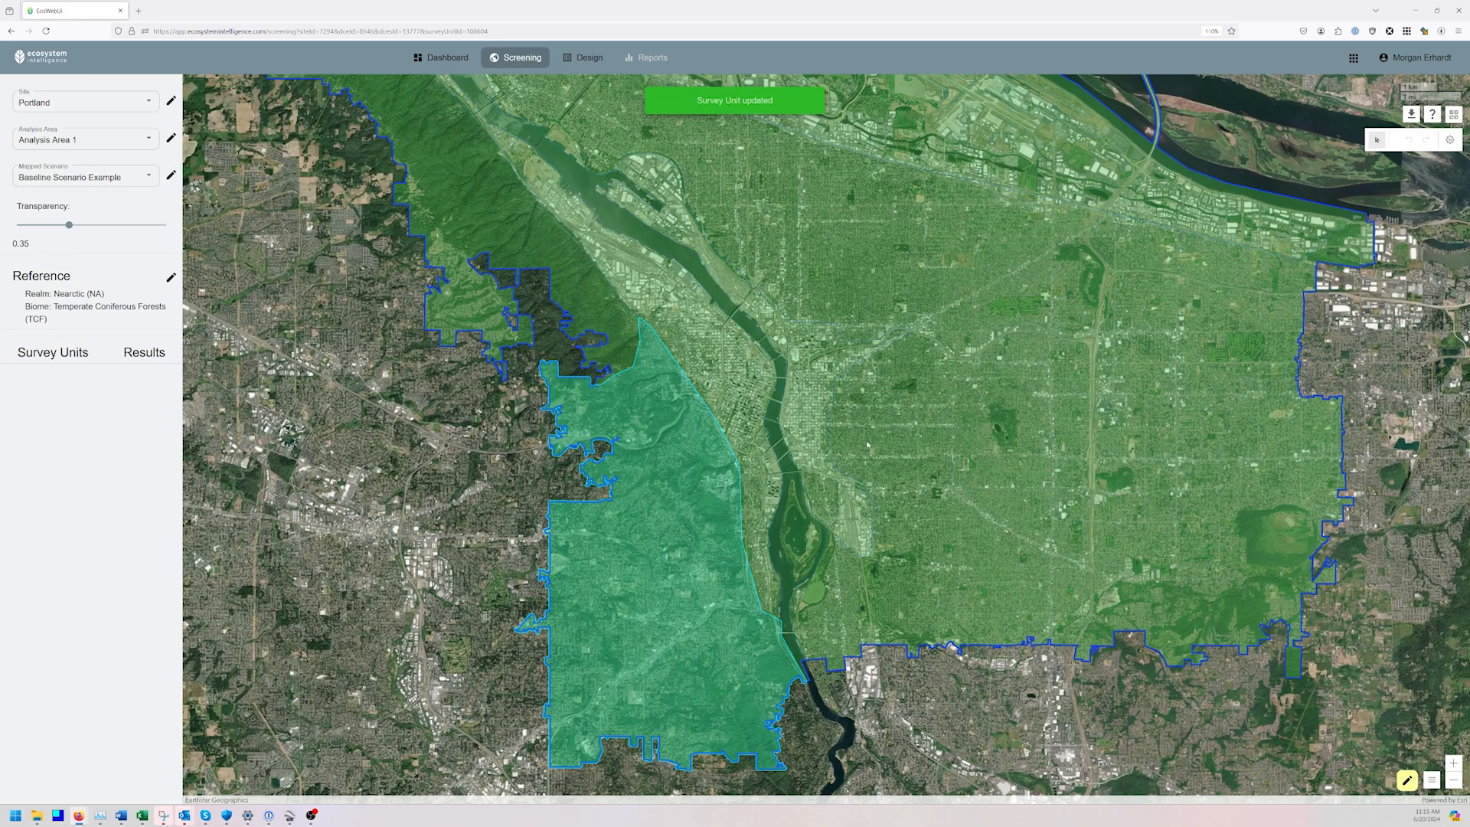
{"action": "scroll", "coordinate": [893, 434], "scroll_direction": "down", "scroll_amount": 2}
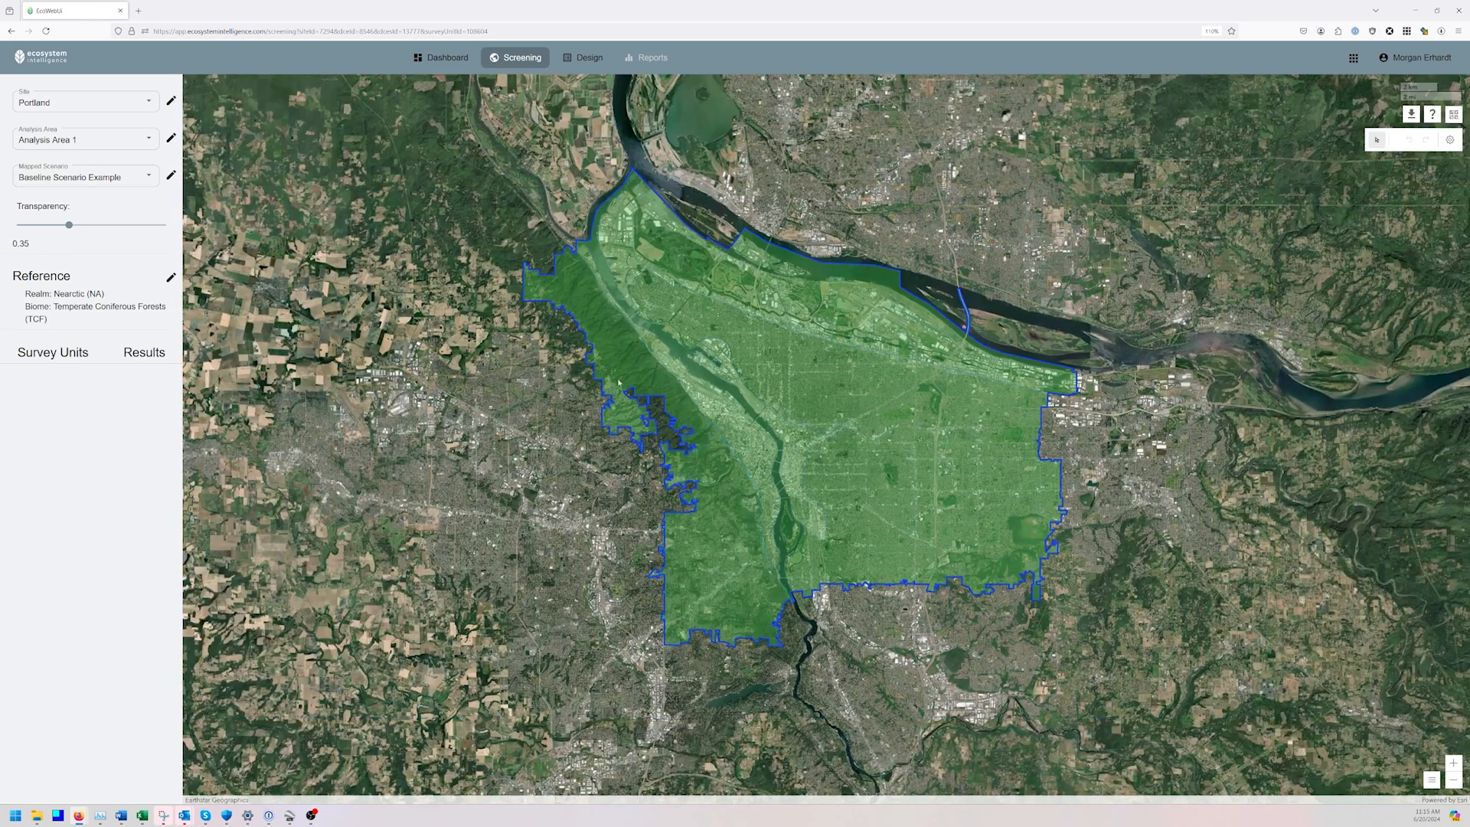
Start a new survey unit named "Forested Park" with type Forest - Mixed for the wooded park east of the north-south highway
{"action": "left_click", "coordinate": [736, 594]}
{"action": "left_click", "coordinate": [658, 372]}
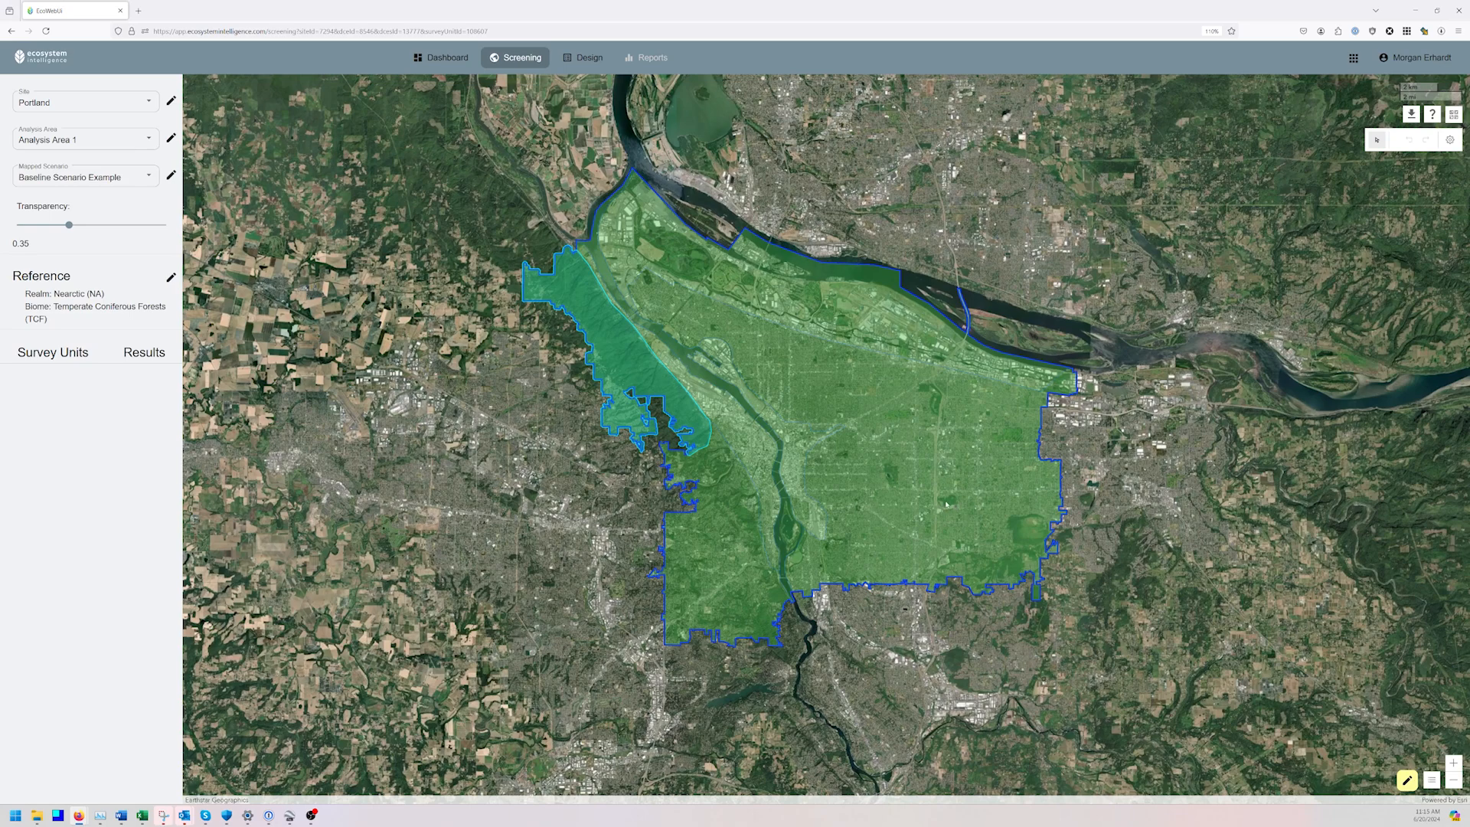
{"action": "scroll", "coordinate": [946, 504], "scroll_direction": "up", "scroll_amount": 5}
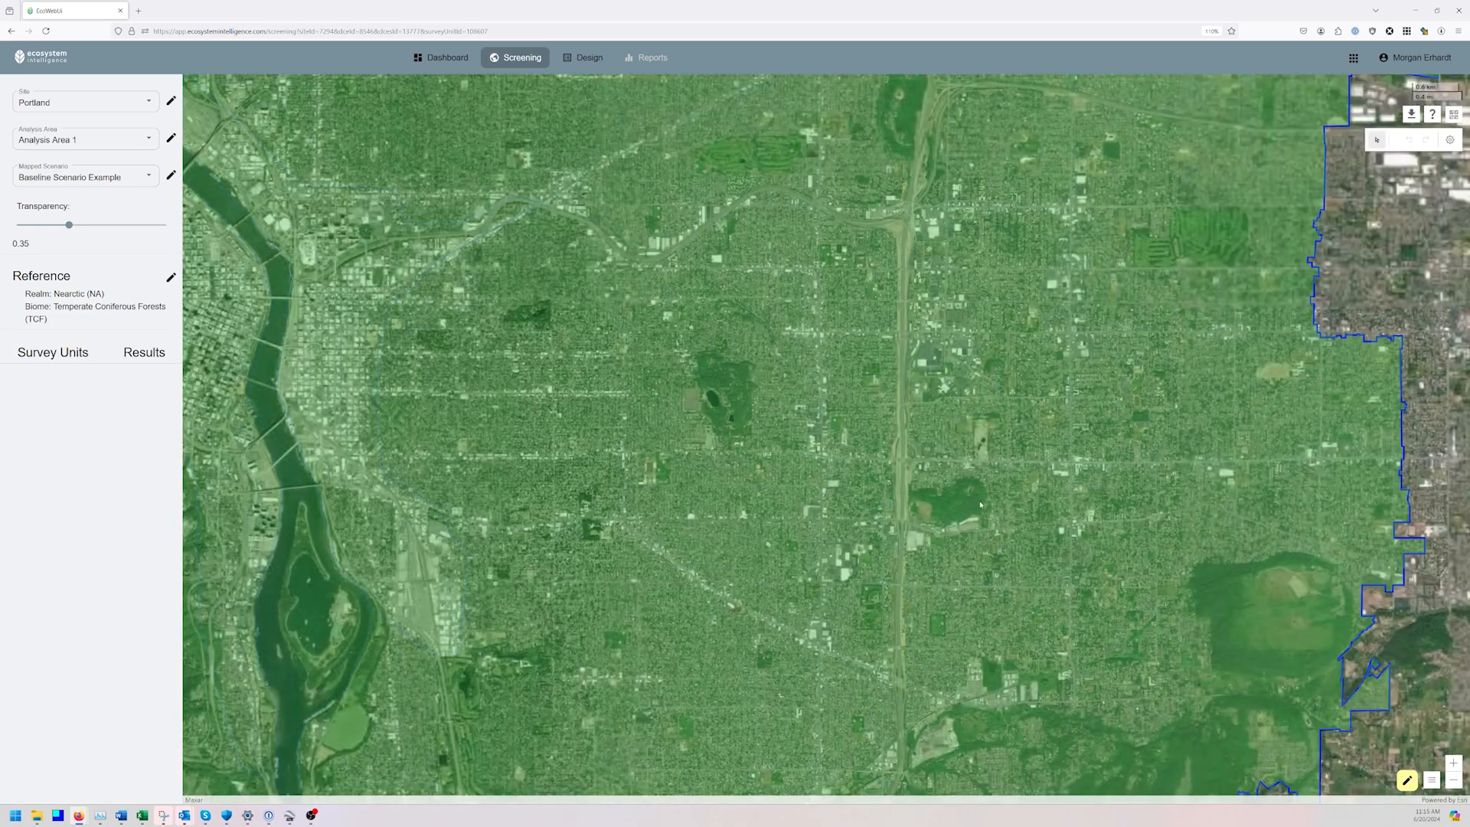
{"action": "scroll", "coordinate": [980, 503], "scroll_direction": "up", "scroll_amount": 4}
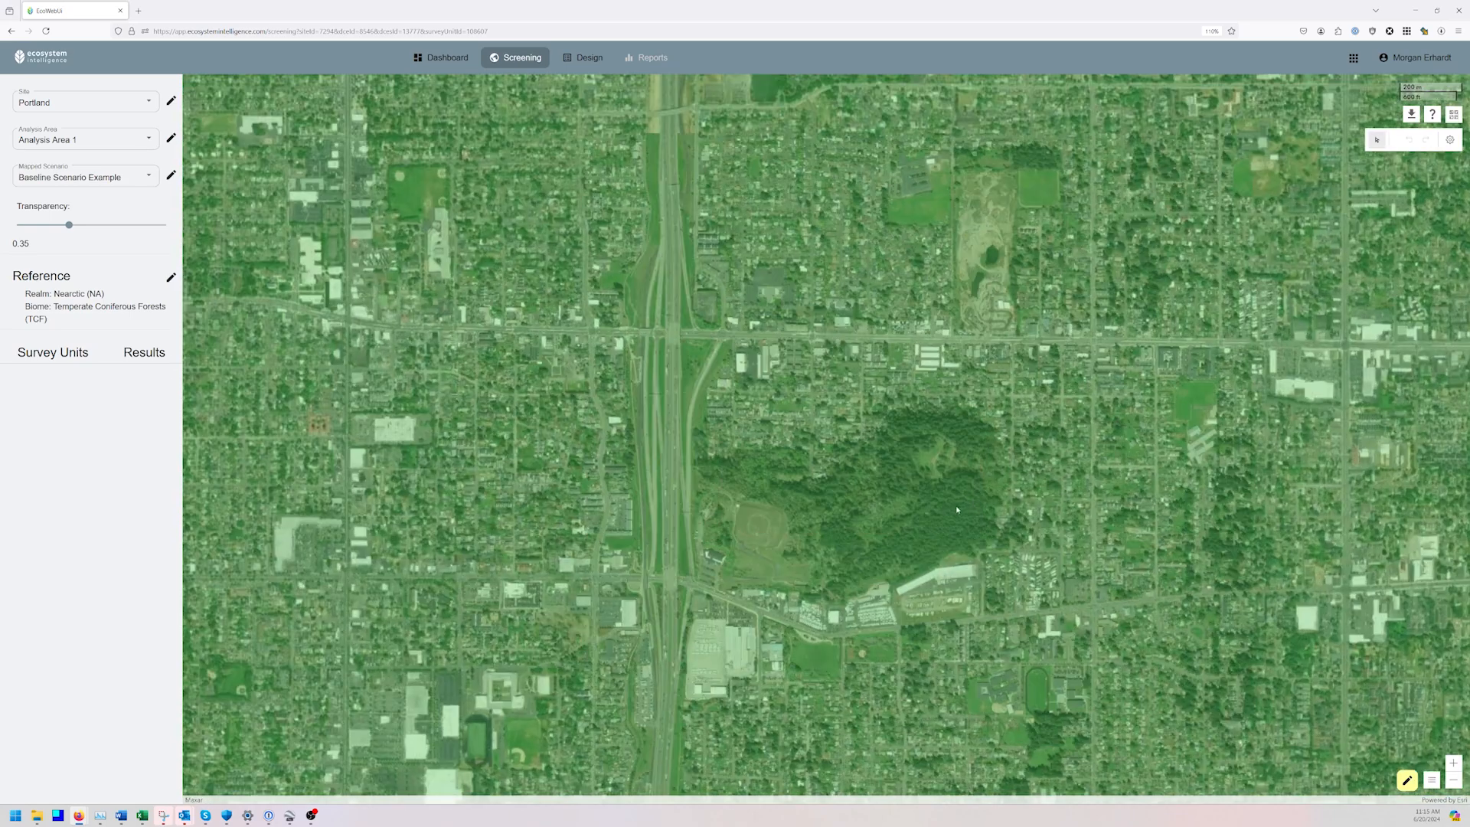
{"action": "left_click_drag", "start_coordinate": [894, 518], "coordinate": [880, 552]}
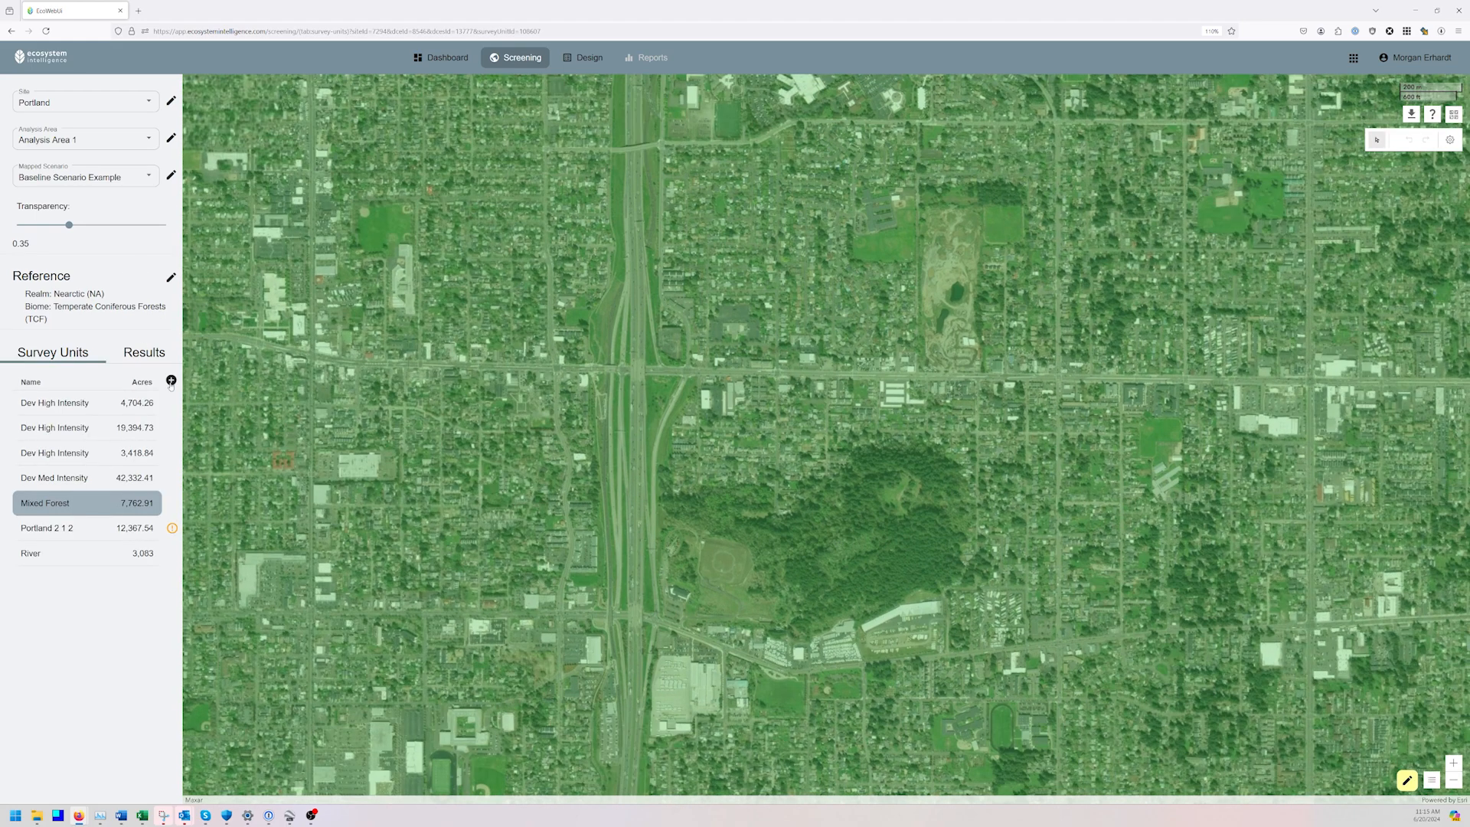
{"action": "left_click", "coordinate": [171, 380]}
{"action": "left_click", "coordinate": [240, 130]}
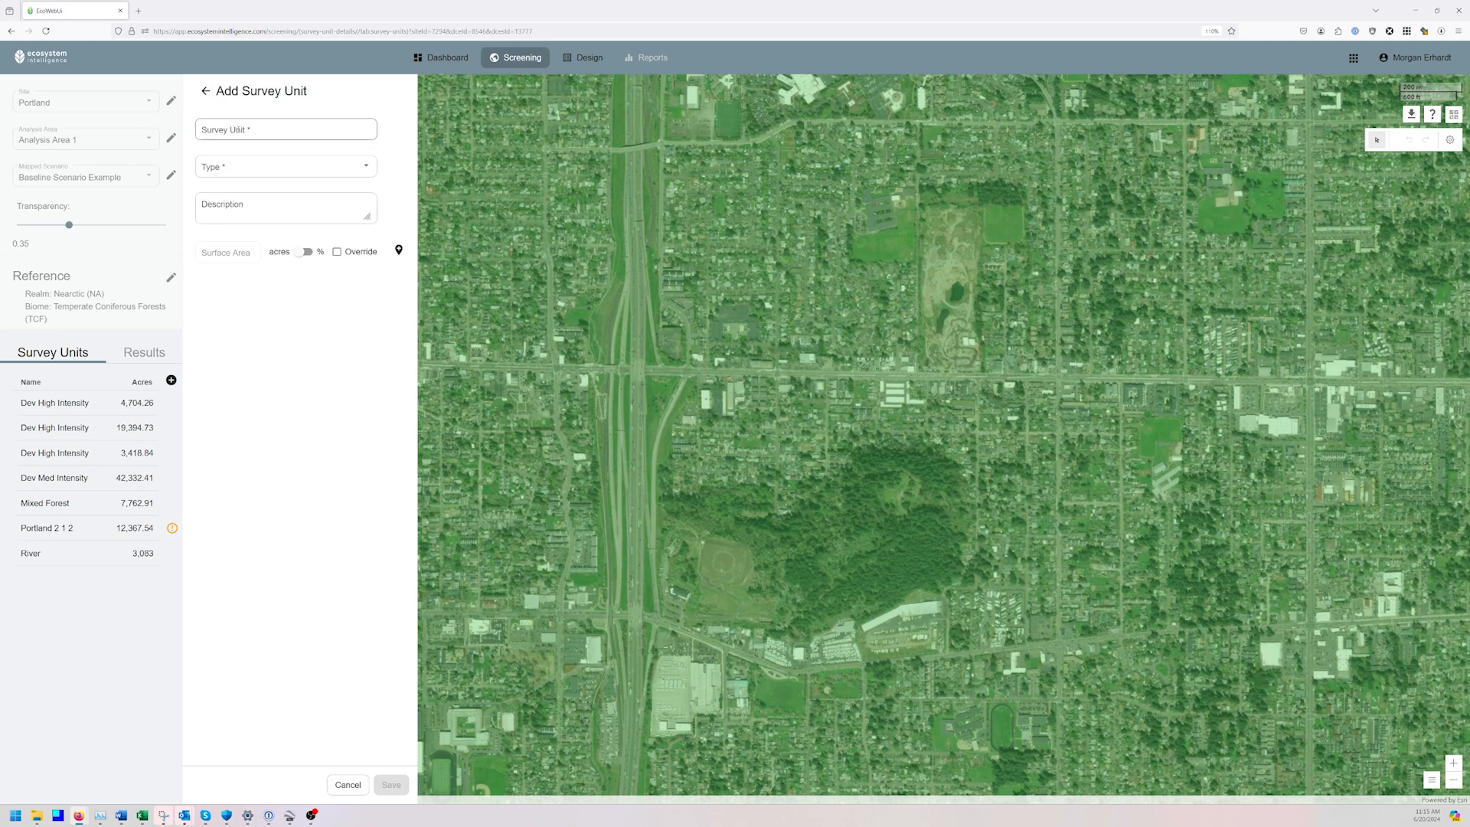
{"action": "left_click", "coordinate": [240, 130]}
{"action": "type", "text": "Forested Park"}
{"action": "left_click", "coordinate": [290, 167]}
{"action": "type", "text": "forest"}
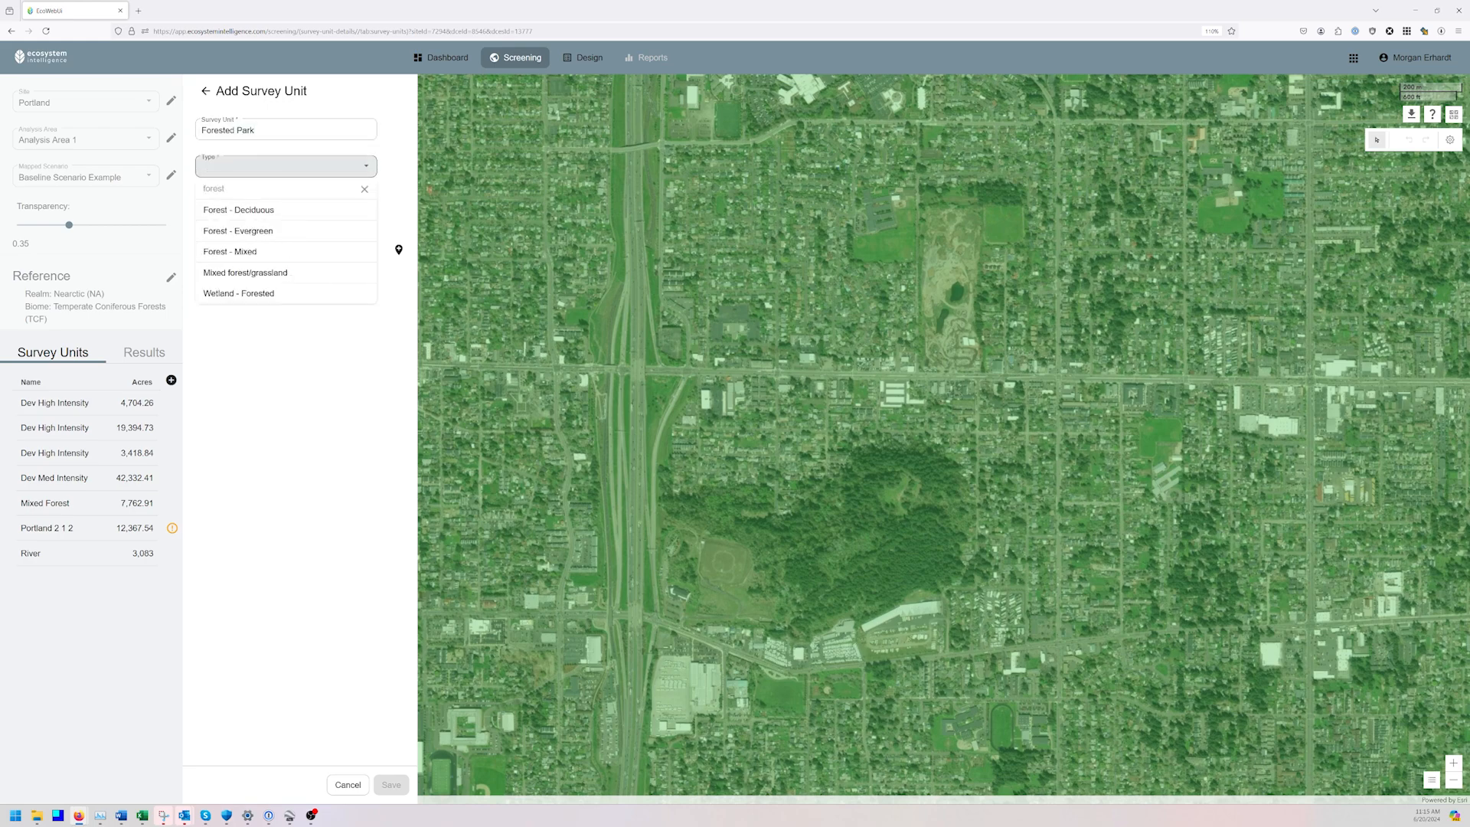
{"action": "left_click", "coordinate": [291, 251]}
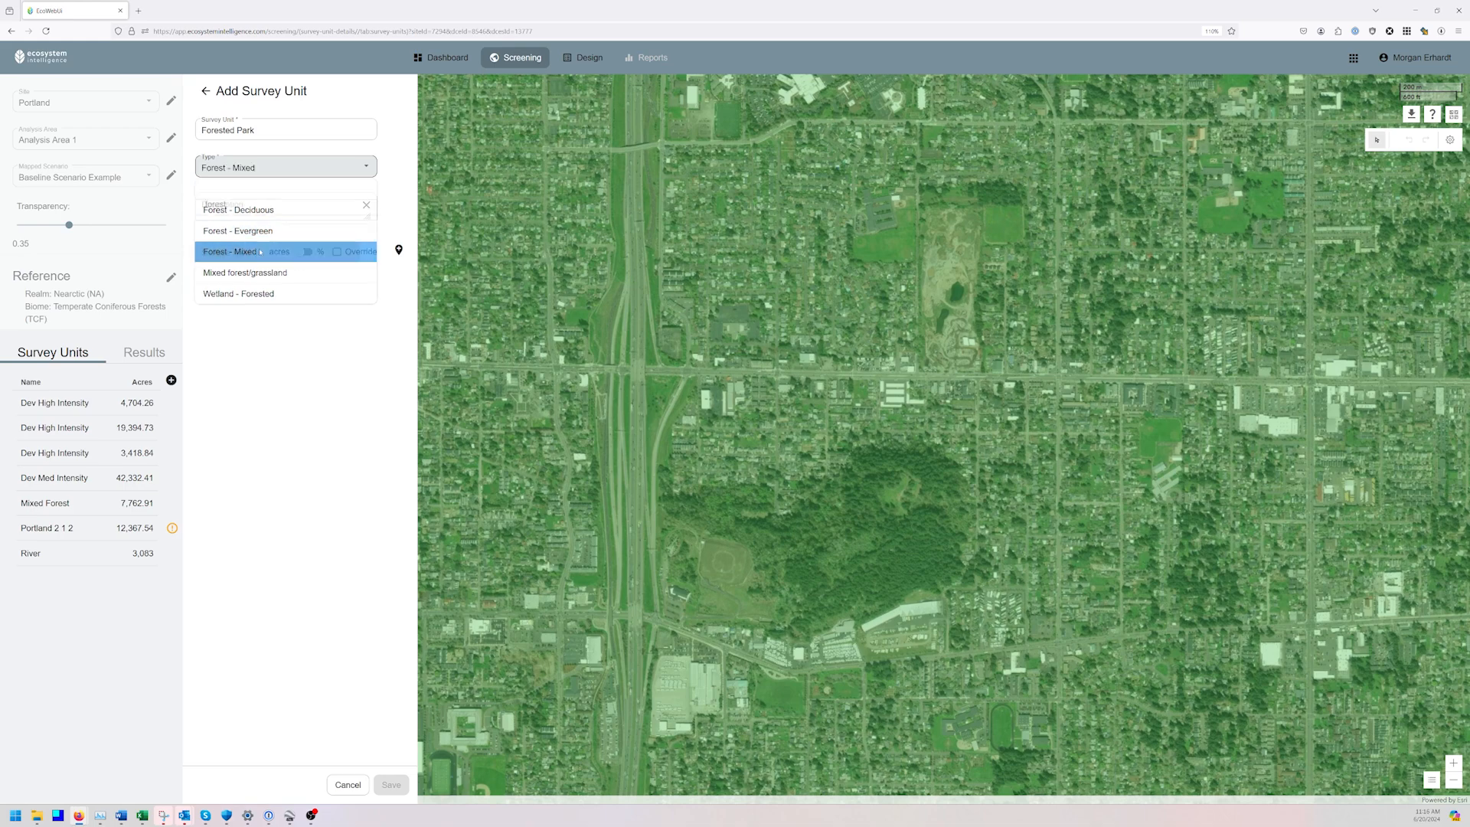
Trace a closed polygon of about 87 acres around the wooded park's edge, leaving out the adjacent ball field
{"action": "left_click", "coordinate": [398, 249]}
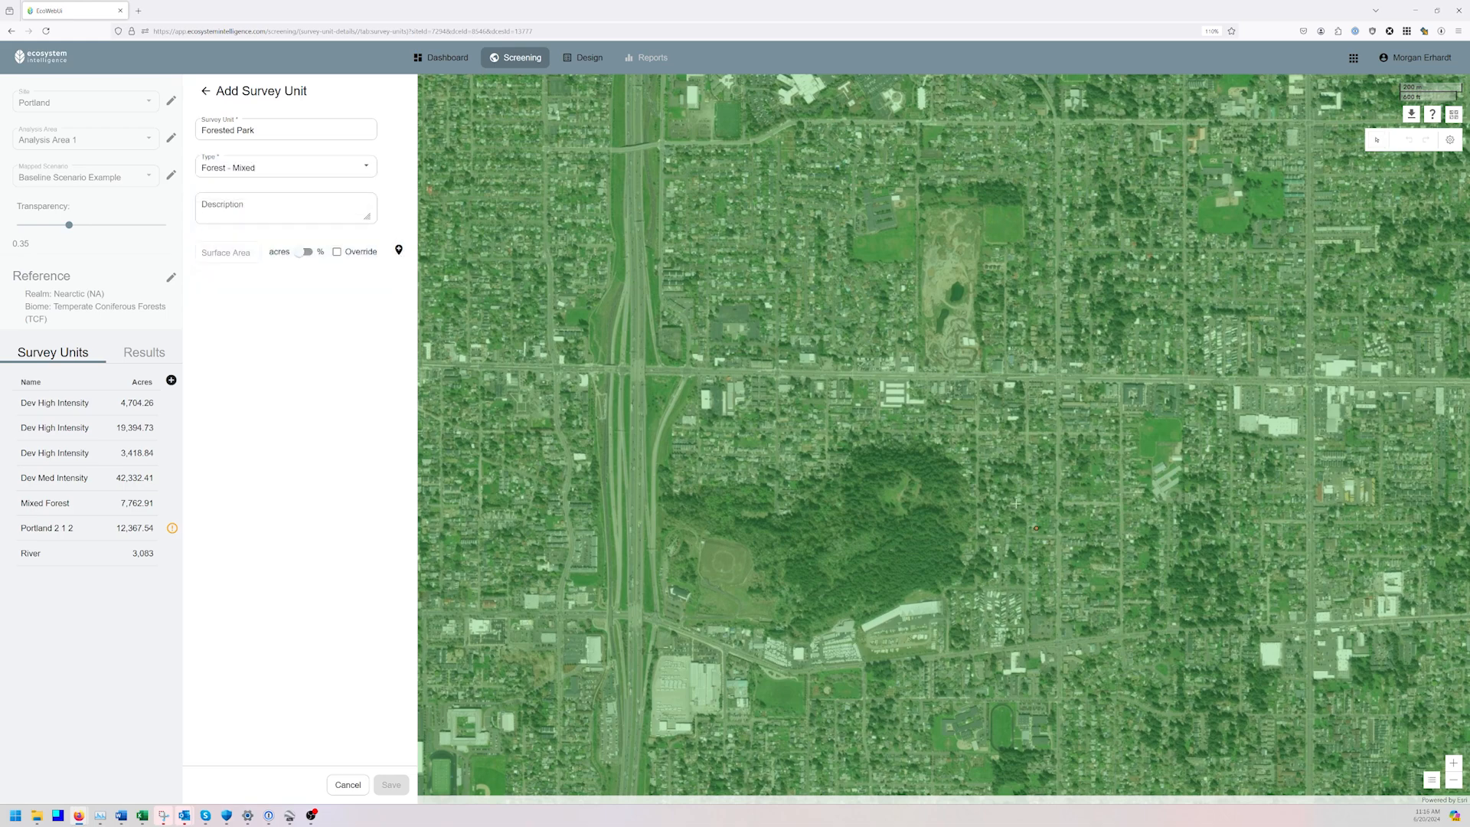
{"action": "left_click", "coordinate": [951, 457]}
{"action": "left_click", "coordinate": [896, 448]}
{"action": "left_click", "coordinate": [861, 446]}
{"action": "left_click", "coordinate": [832, 472]}
{"action": "left_click", "coordinate": [794, 501]}
{"action": "left_click", "coordinate": [769, 518]}
{"action": "left_click", "coordinate": [767, 485]}
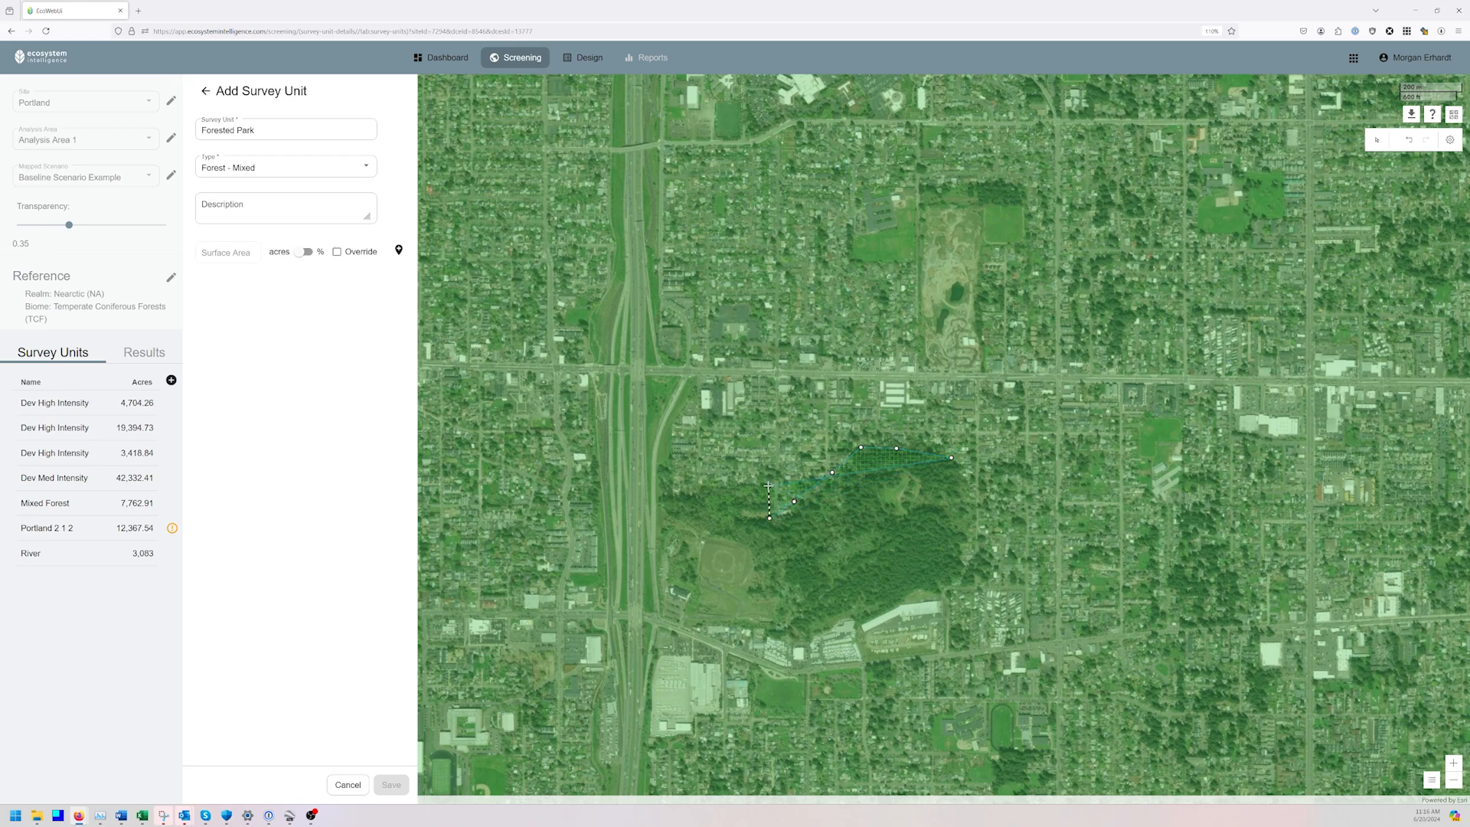
{"action": "left_click", "coordinate": [706, 484]}
{"action": "left_click", "coordinate": [658, 497]}
{"action": "left_click", "coordinate": [676, 522]}
{"action": "left_click", "coordinate": [729, 535]}
{"action": "left_click", "coordinate": [756, 549]}
{"action": "left_click", "coordinate": [751, 586]}
{"action": "left_click", "coordinate": [757, 597]}
{"action": "left_click", "coordinate": [780, 604]}
{"action": "left_click", "coordinate": [781, 622]}
{"action": "left_click", "coordinate": [790, 637]}
{"action": "left_click", "coordinate": [822, 635]}
{"action": "left_click", "coordinate": [854, 618]}
{"action": "left_click", "coordinate": [882, 613]}
{"action": "left_click", "coordinate": [911, 597]}
{"action": "left_click", "coordinate": [936, 590]}
{"action": "left_click", "coordinate": [958, 584]}
{"action": "left_click", "coordinate": [969, 556]}
{"action": "left_click", "coordinate": [968, 506]}
{"action": "double_click", "coordinate": [964, 475]}
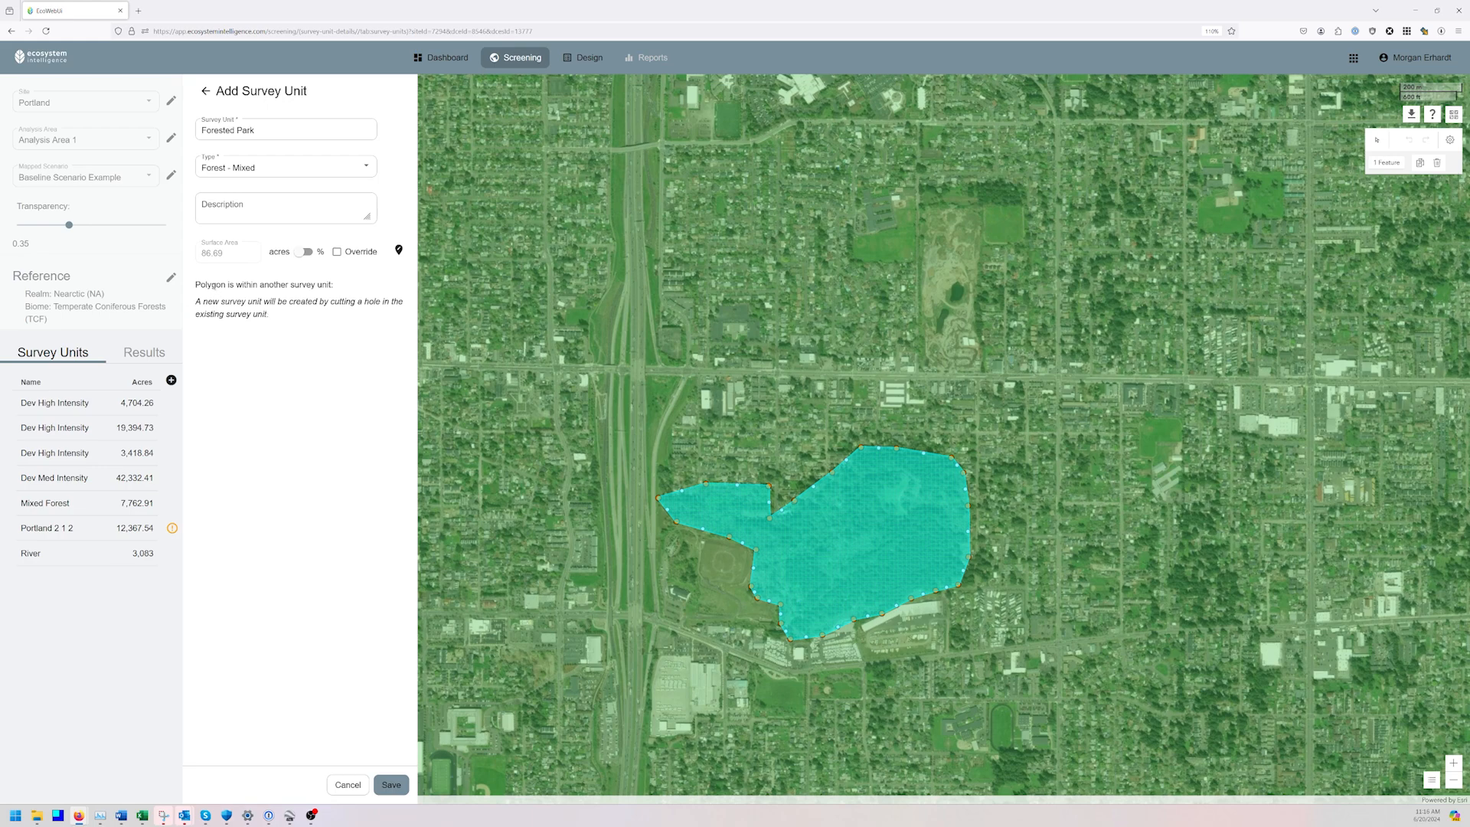
Save the Forested Park survey unit, cutting it out of the surrounding survey unit
{"action": "left_click_drag", "start_coordinate": [269, 285], "coordinate": [328, 285]}
{"action": "left_click", "coordinate": [215, 300]}
{"action": "scroll", "coordinate": [919, 655], "scroll_direction": "down", "scroll_amount": 2}
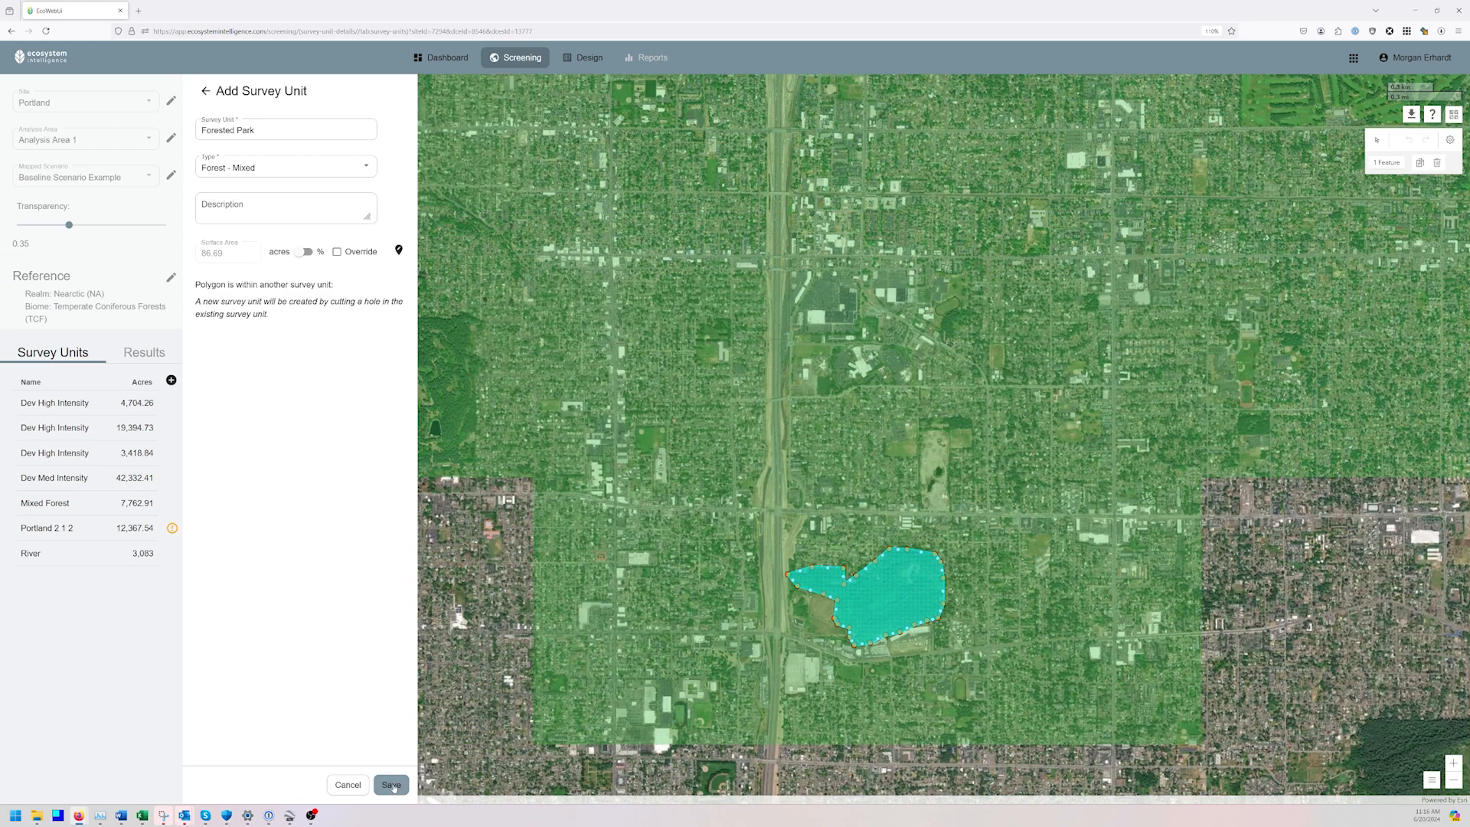
{"action": "left_click", "coordinate": [392, 785]}
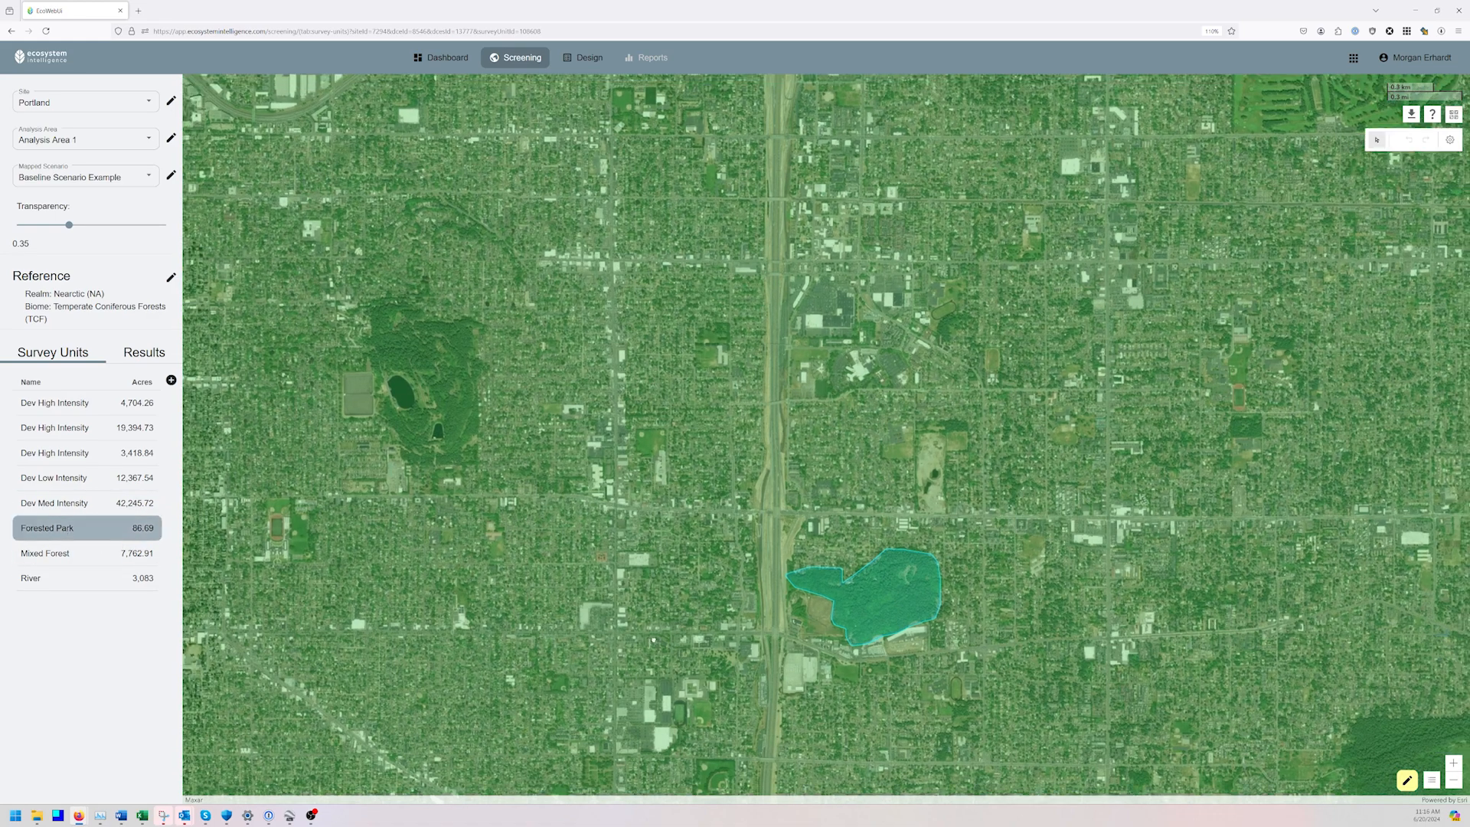
Deselect the Forested Park unit with the whole Portland area in view and open the scenario's results
{"action": "scroll", "coordinate": [655, 641], "scroll_direction": "down", "scroll_amount": 1}
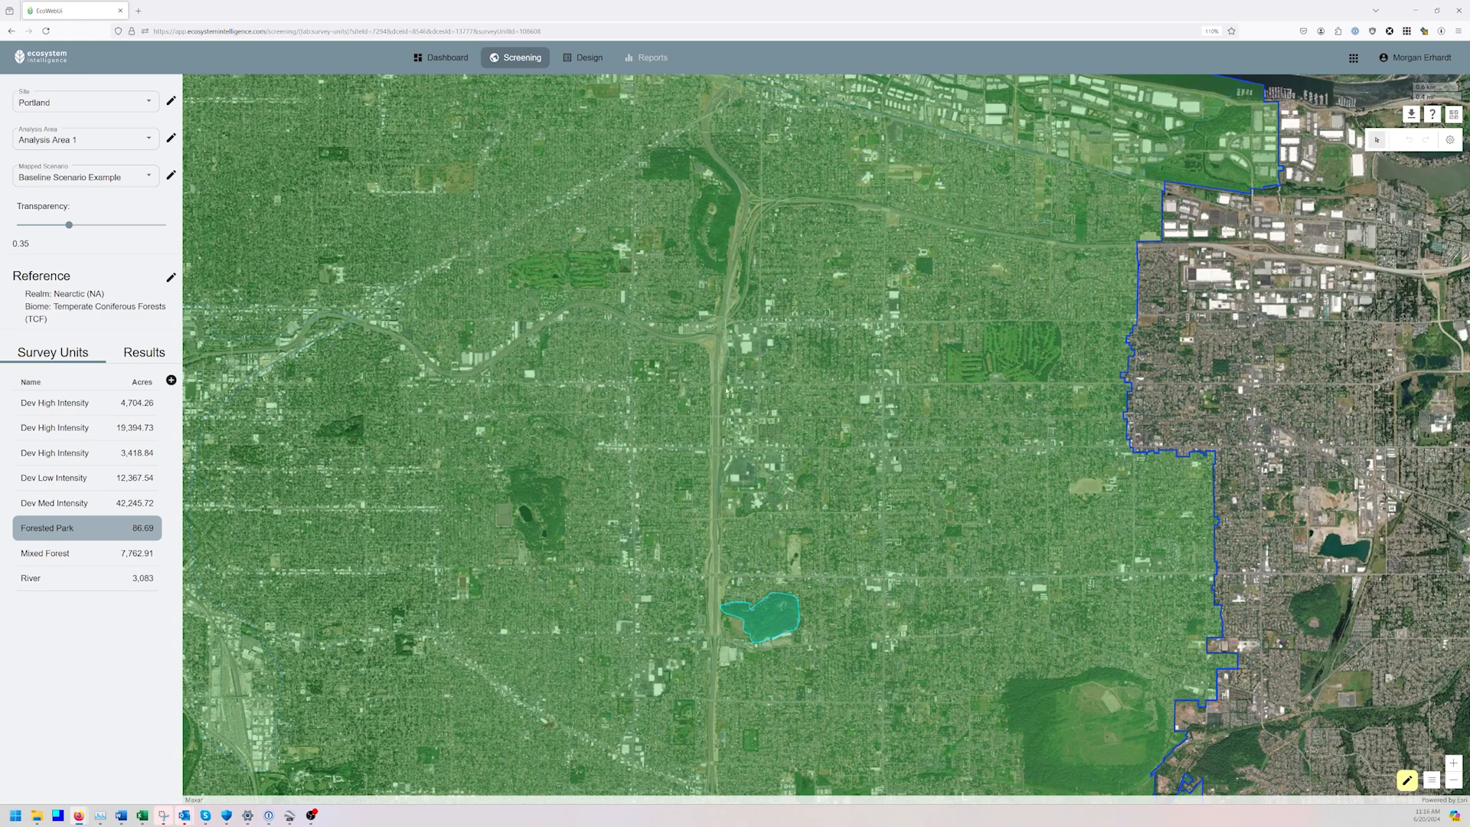
{"action": "scroll", "coordinate": [917, 469], "scroll_direction": "down", "scroll_amount": 1}
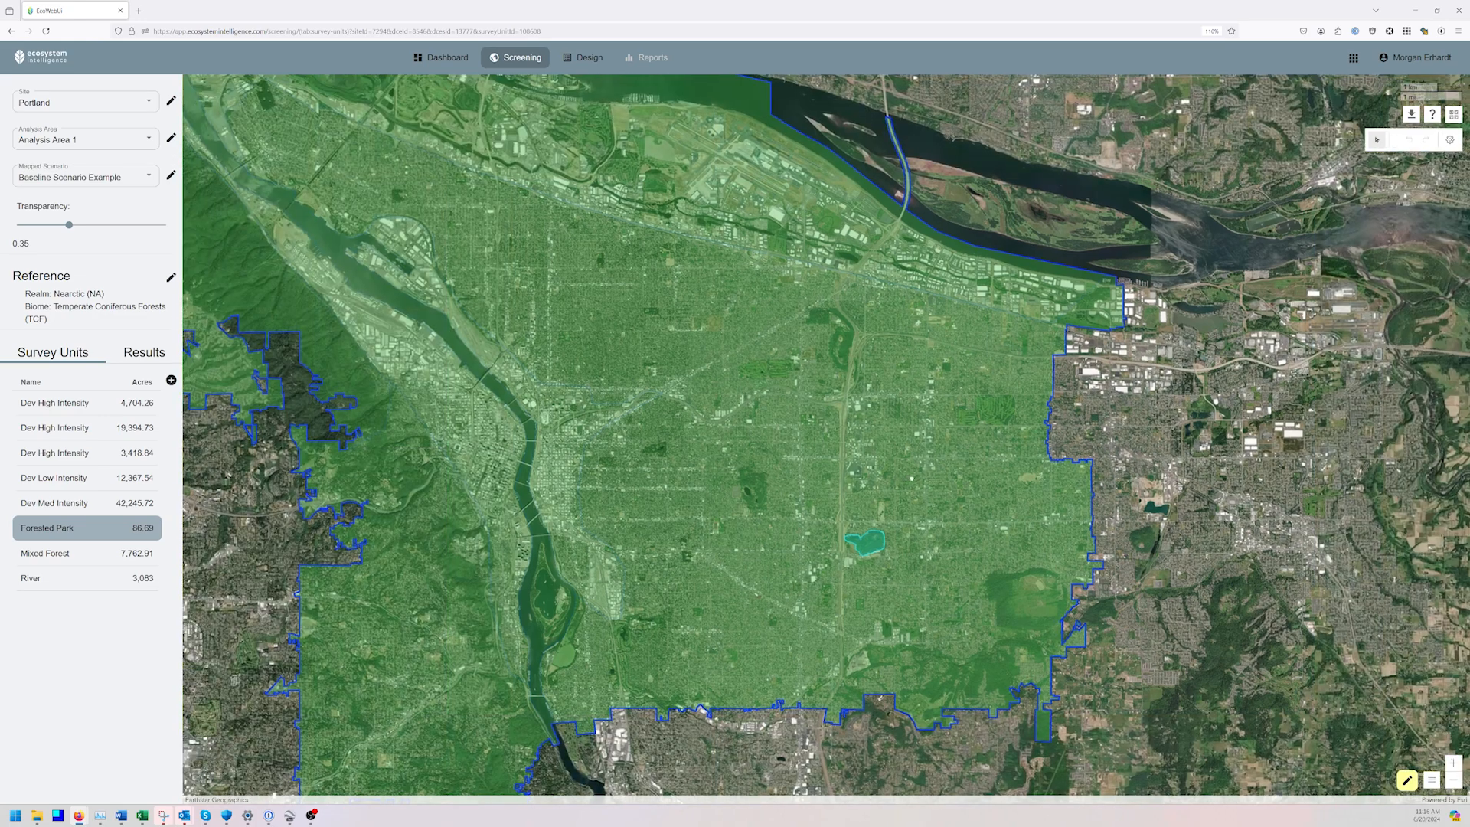
{"action": "left_click_drag", "start_coordinate": [911, 478], "coordinate": [1001, 490]}
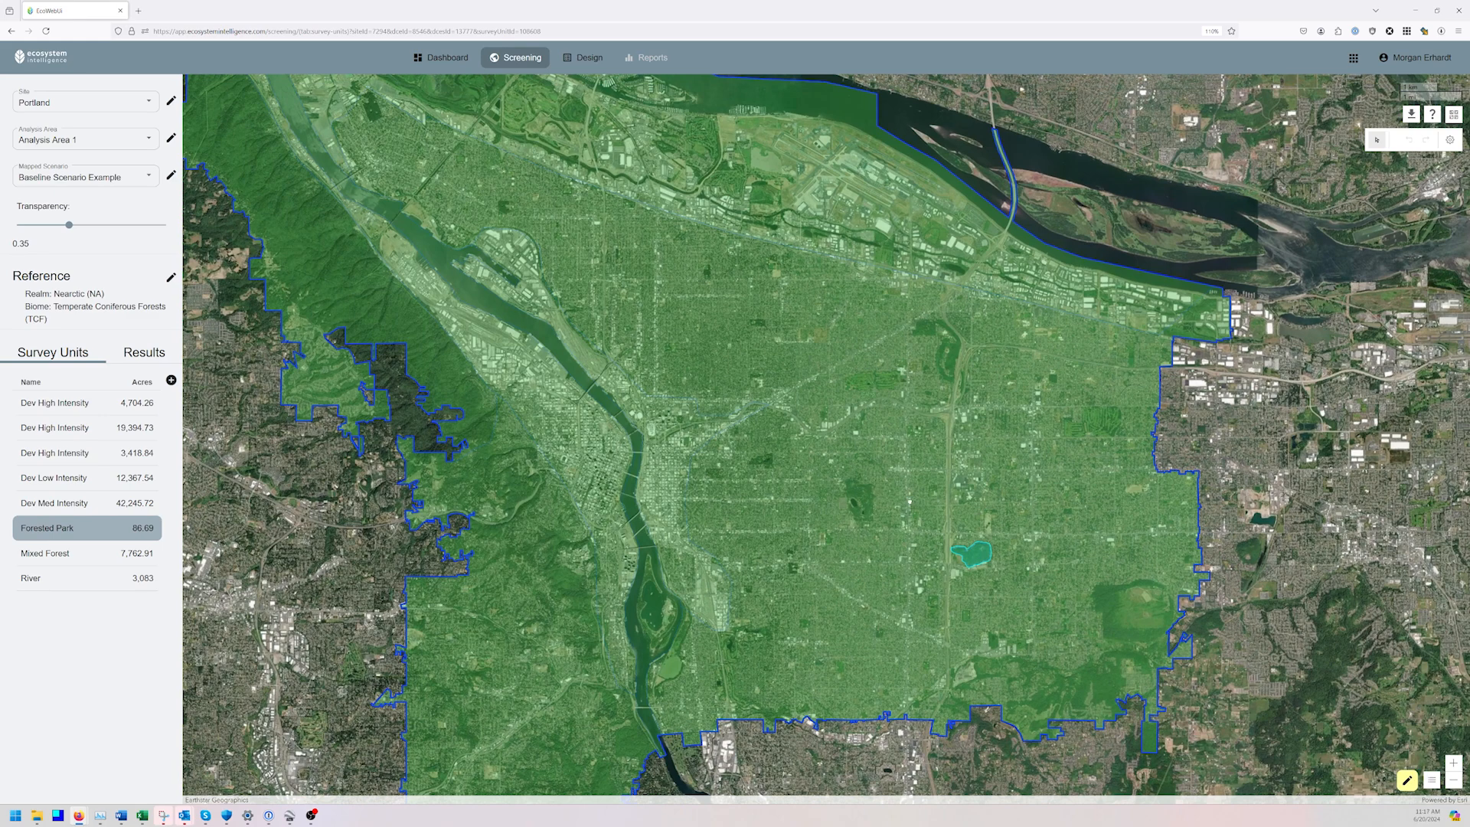
{"action": "scroll", "coordinate": [911, 501], "scroll_direction": "down", "scroll_amount": 1}
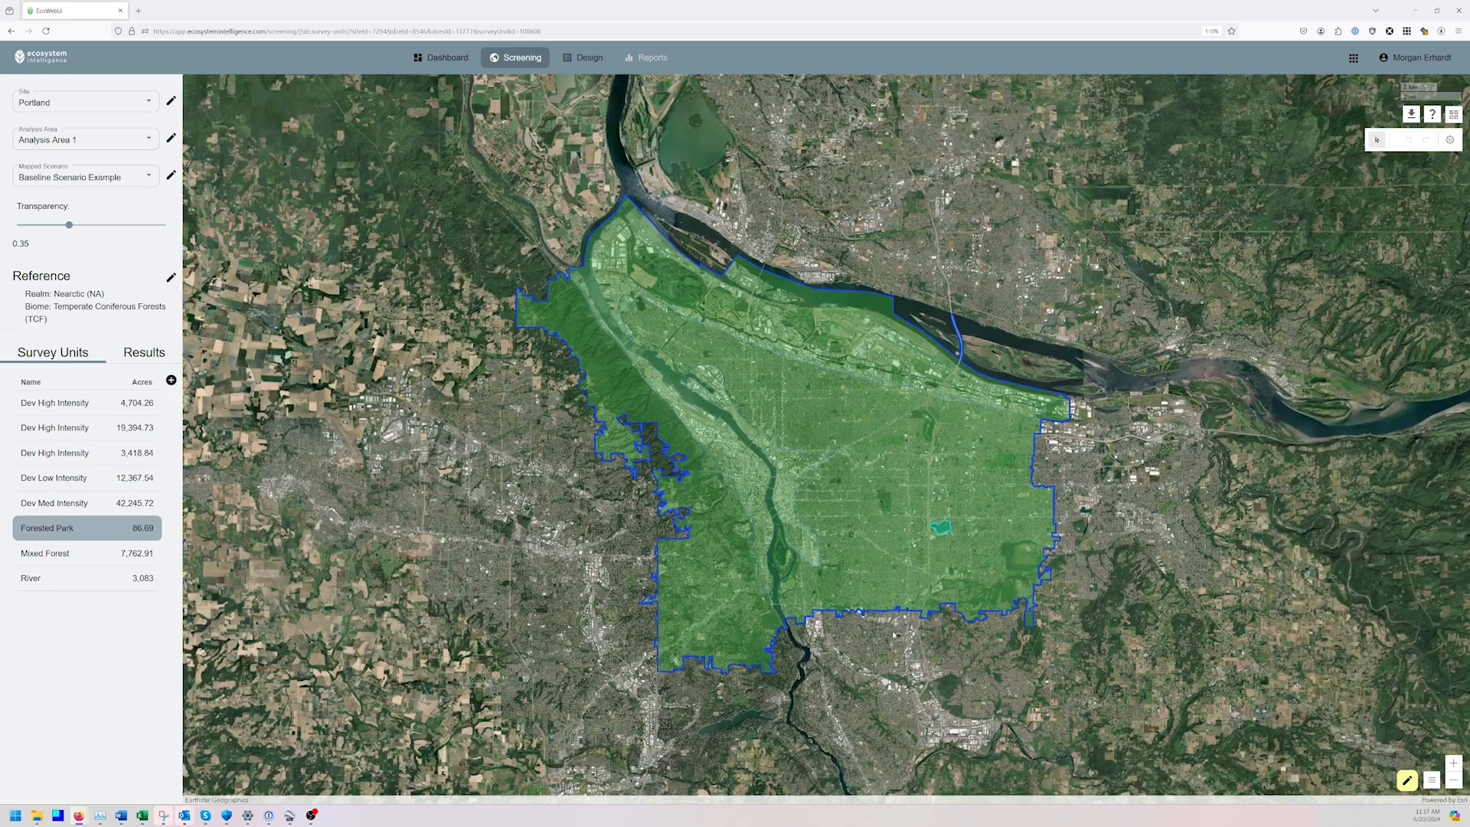
{"action": "left_click", "coordinate": [962, 568]}
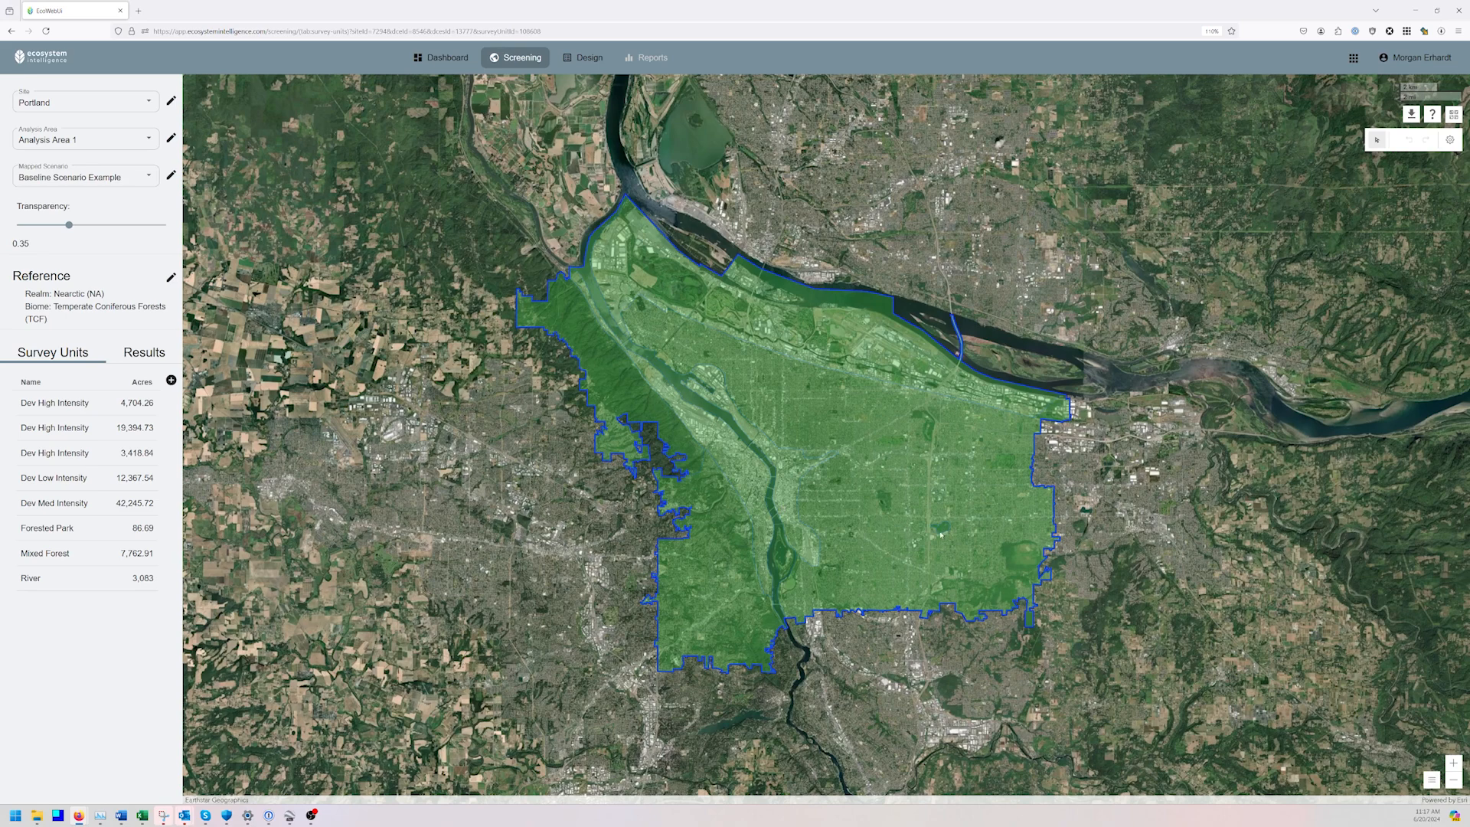
{"action": "left_click", "coordinate": [143, 355]}
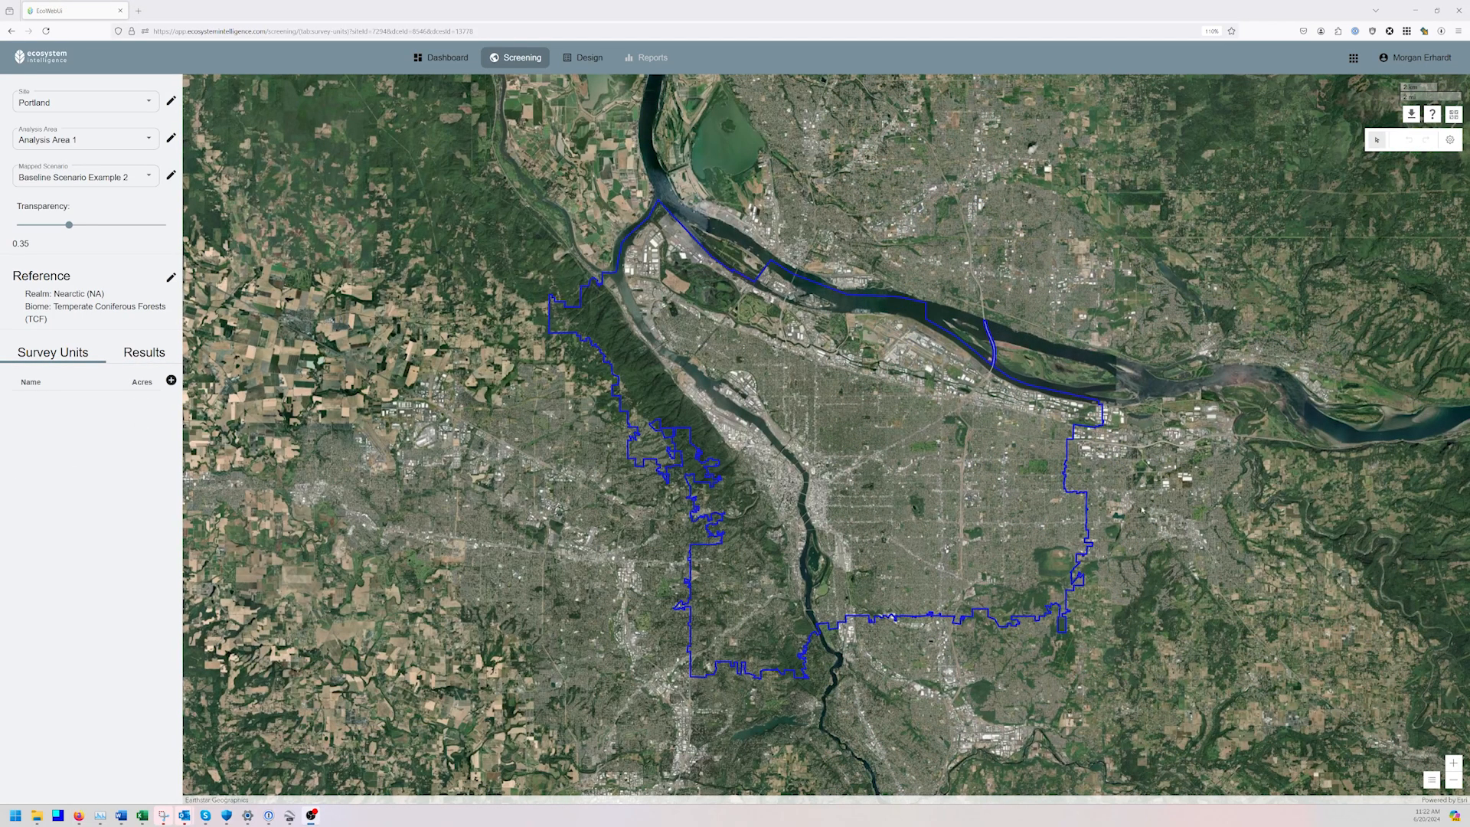
Start a new survey unit in Baseline Scenario Example 2 named "Developed High Intensity" with type Developed, High intensity
{"action": "left_click_drag", "start_coordinate": [1142, 509], "coordinate": [1133, 508]}
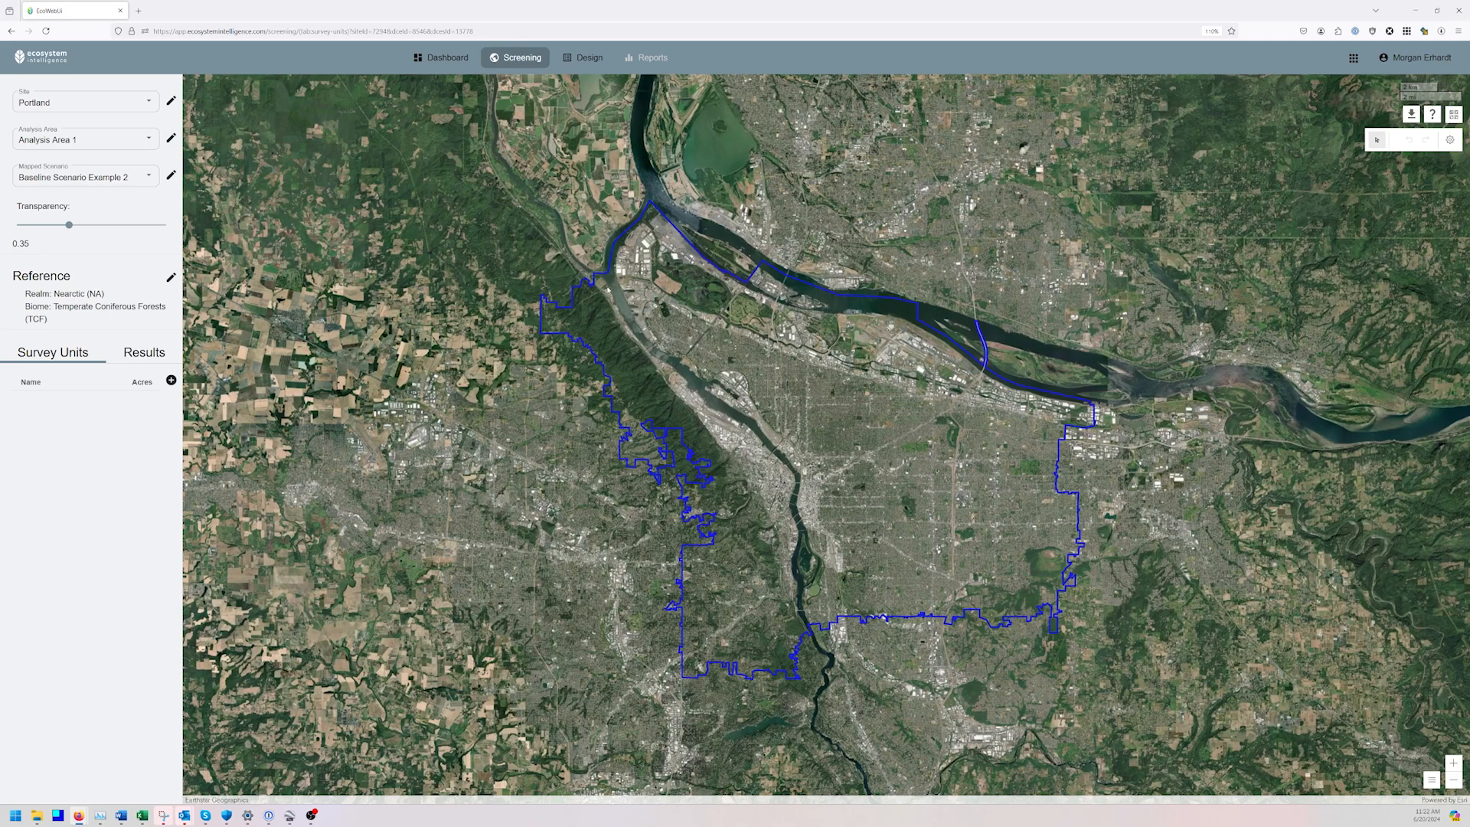
{"action": "left_click_drag", "start_coordinate": [853, 610], "coordinate": [847, 600]}
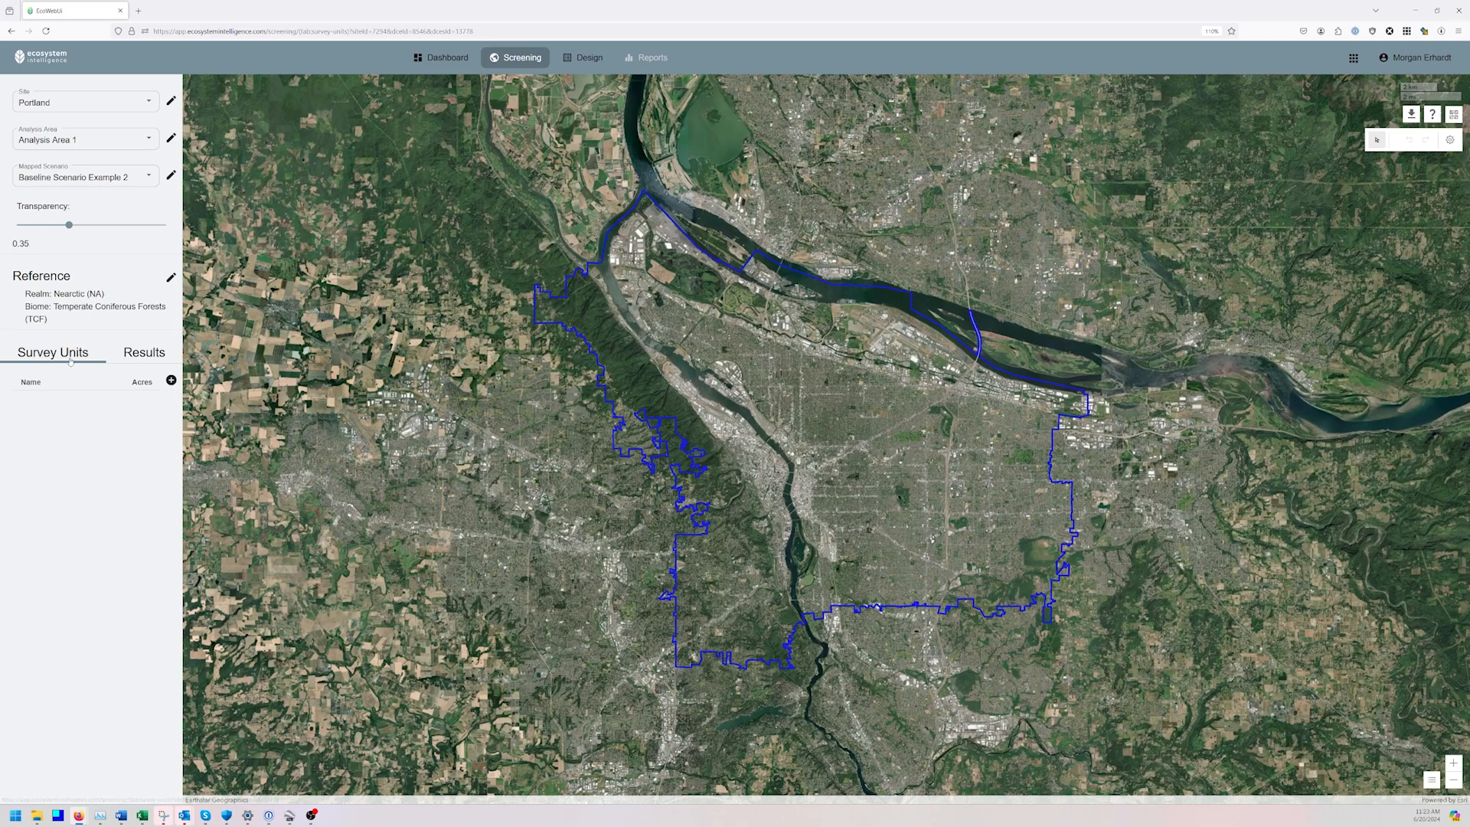
{"action": "left_click", "coordinate": [172, 381]}
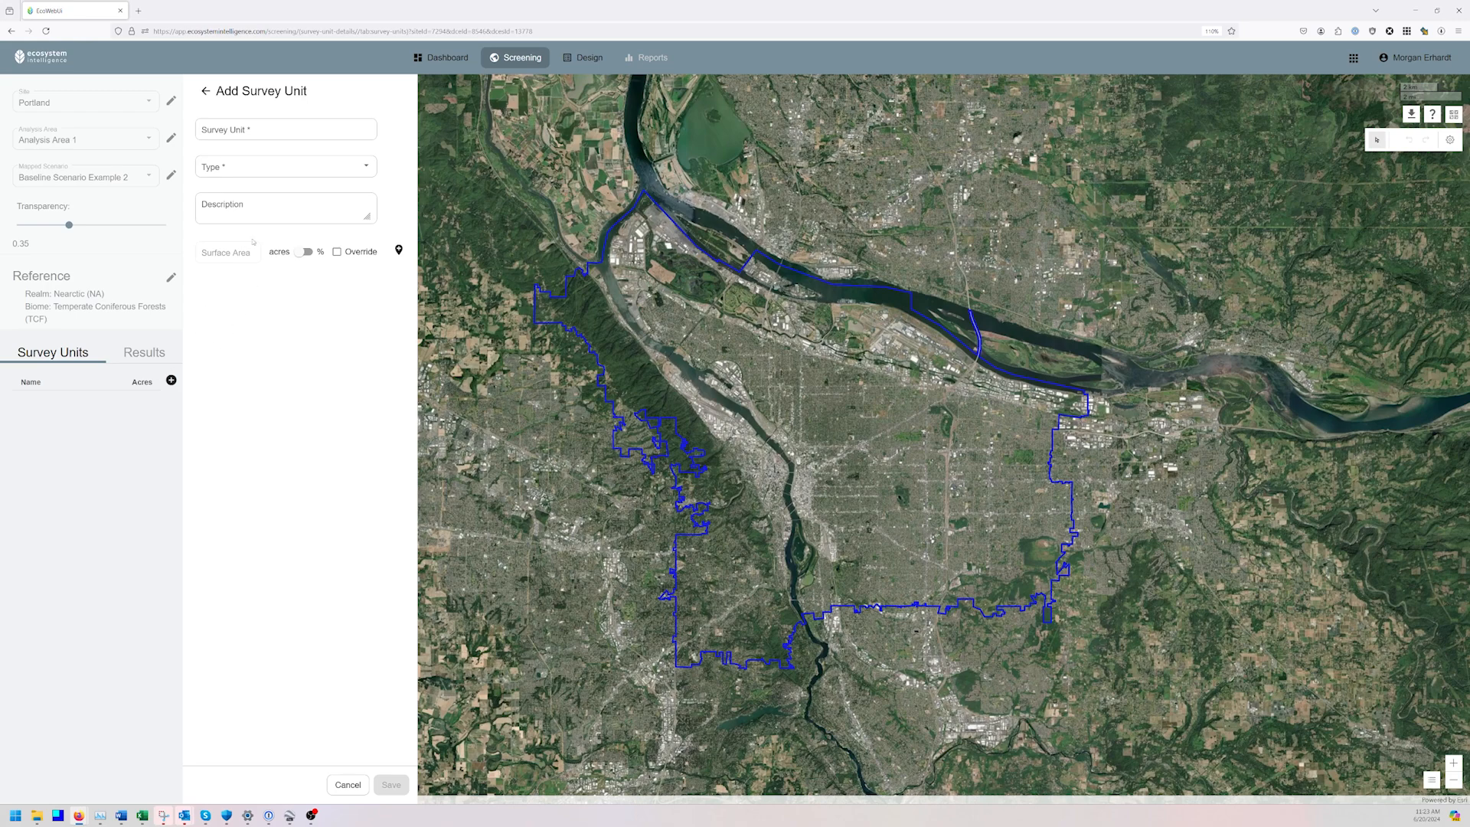
{"action": "left_click", "coordinate": [255, 130]}
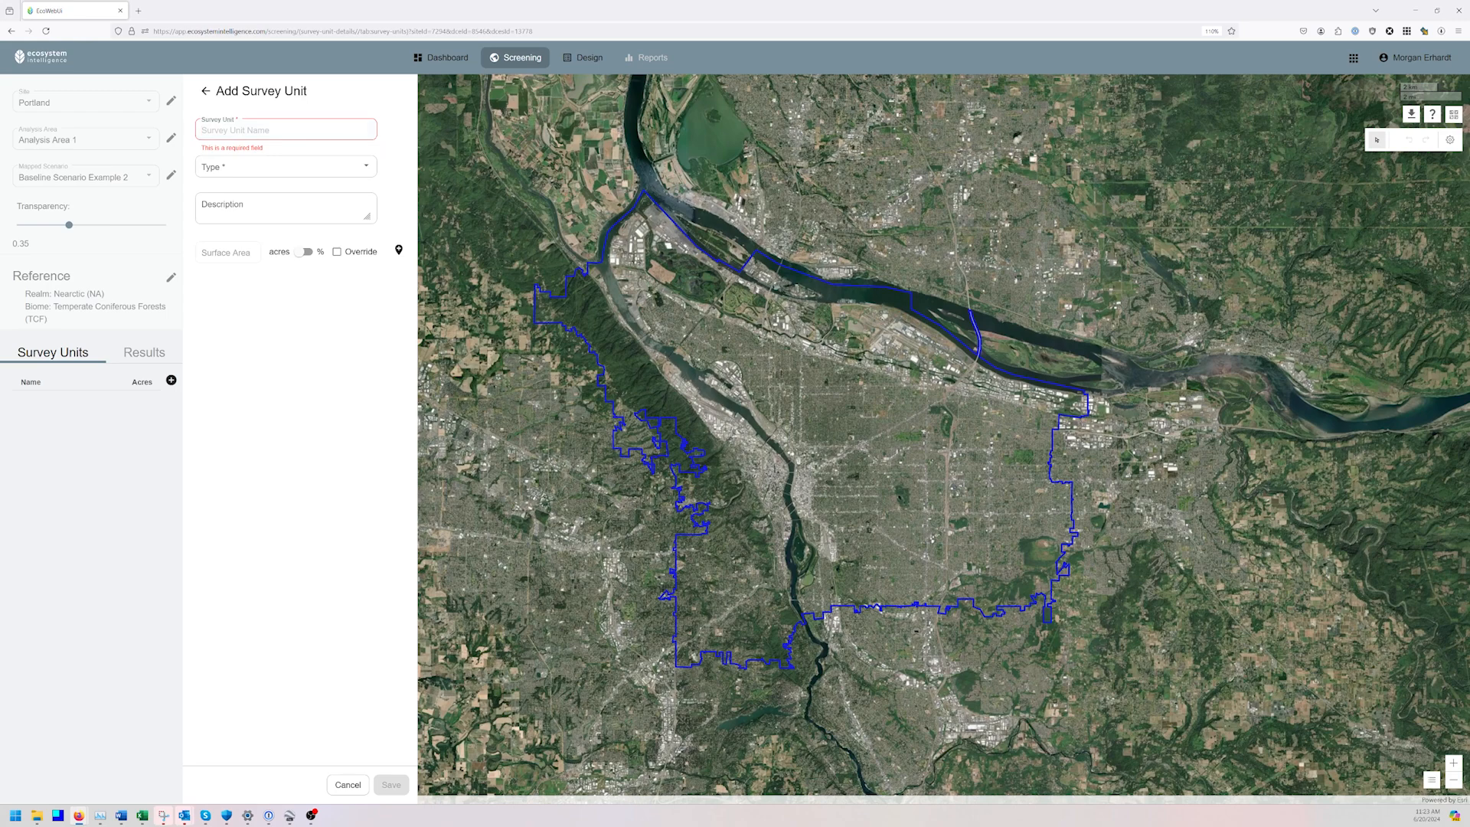
{"action": "type", "text": "Developed high Intensity"}
{"action": "left_click_drag", "start_coordinate": [249, 130], "coordinate": [196, 128]}
{"action": "type", "text": "H"}
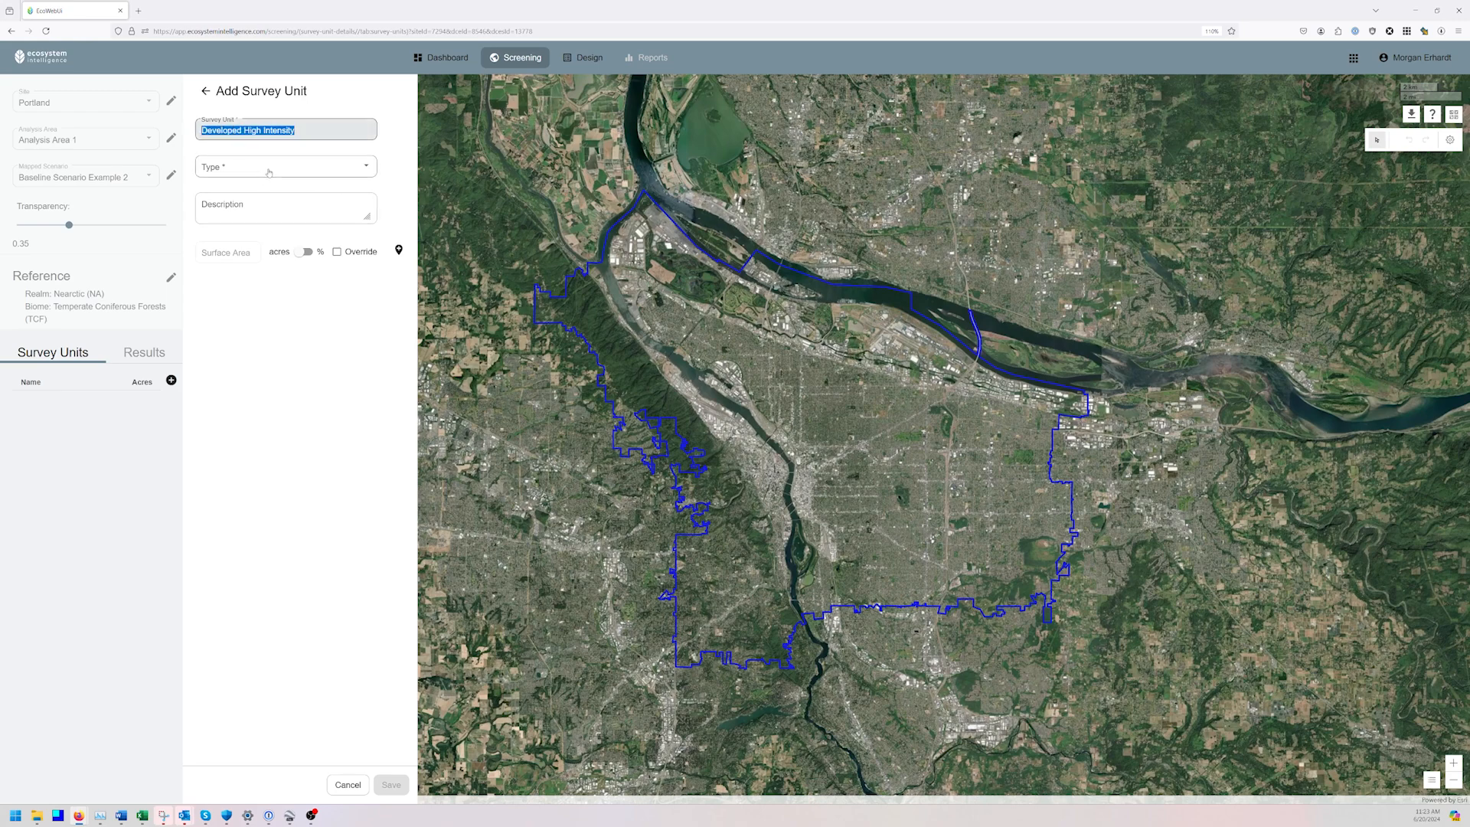
{"action": "left_click", "coordinate": [268, 173]}
{"action": "type", "text": "dev"}
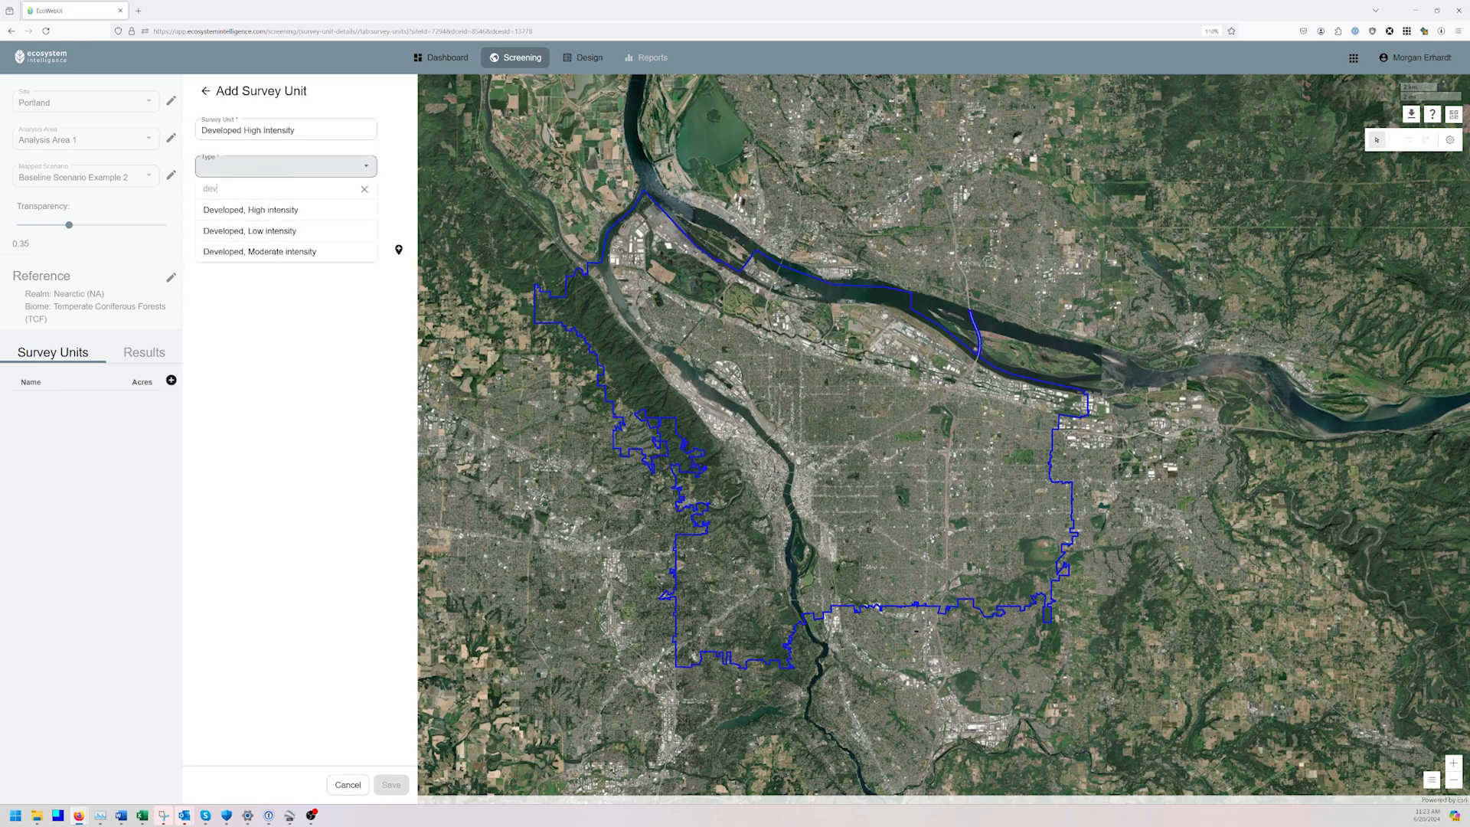
{"action": "left_click", "coordinate": [282, 216]}
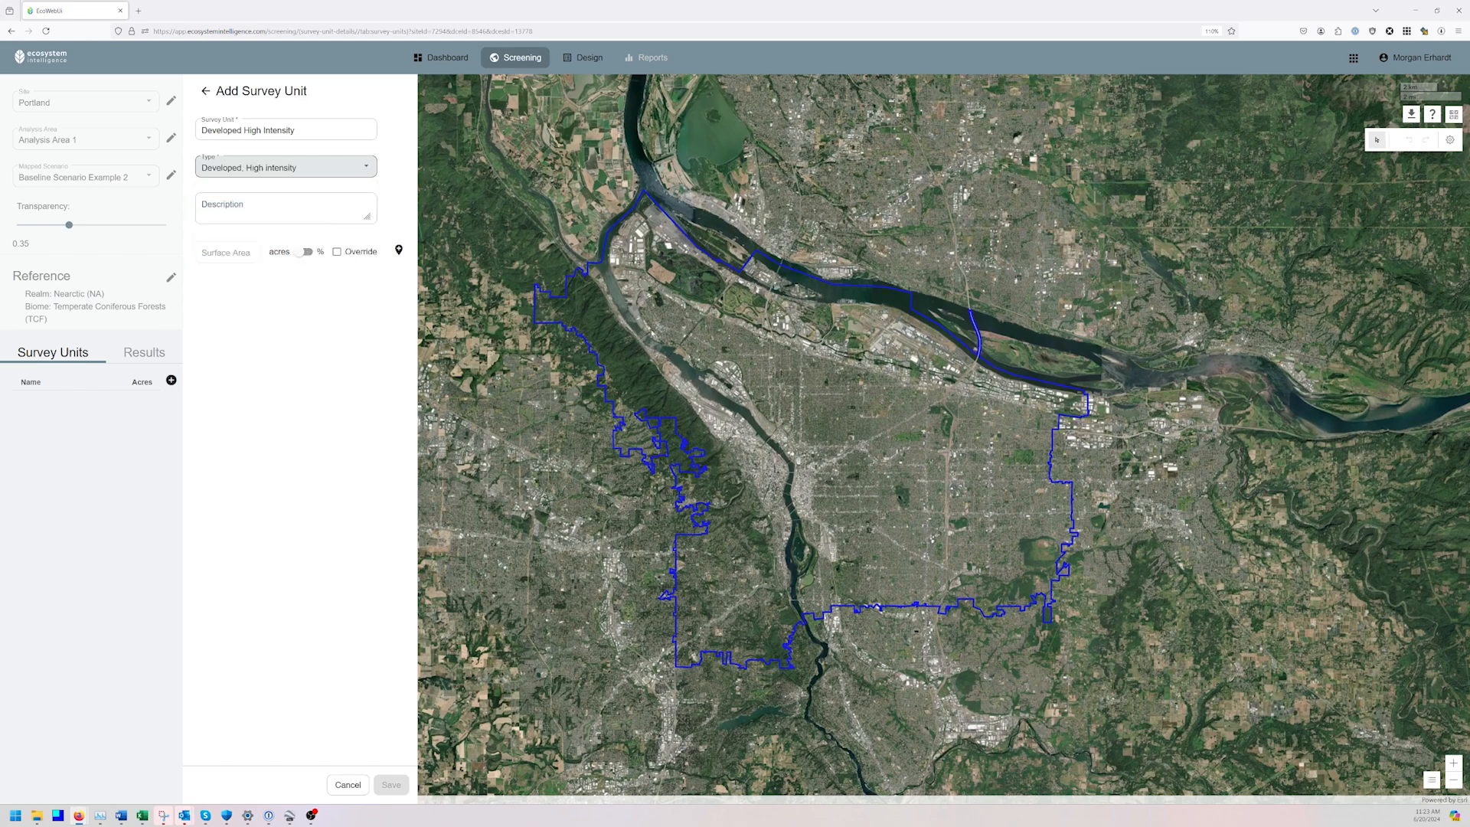
Override the Developed High Intensity unit's surface area with 30 percent and save the unit
{"action": "left_click", "coordinate": [337, 252]}
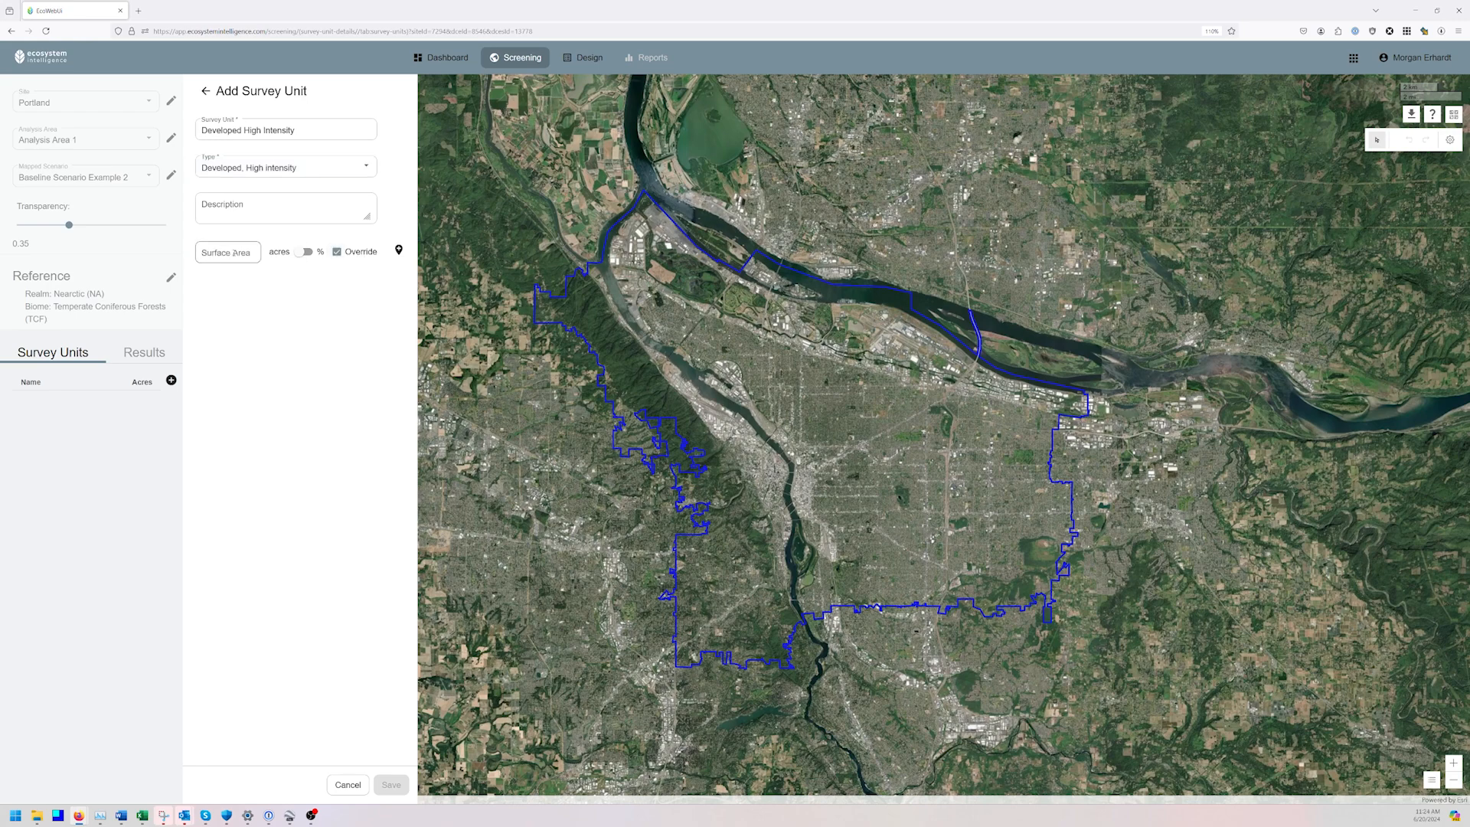
{"action": "left_click", "coordinate": [304, 252]}
{"action": "left_click", "coordinate": [233, 254]}
{"action": "type", "text": "30%"}
{"action": "key", "text": "BackSpace"}
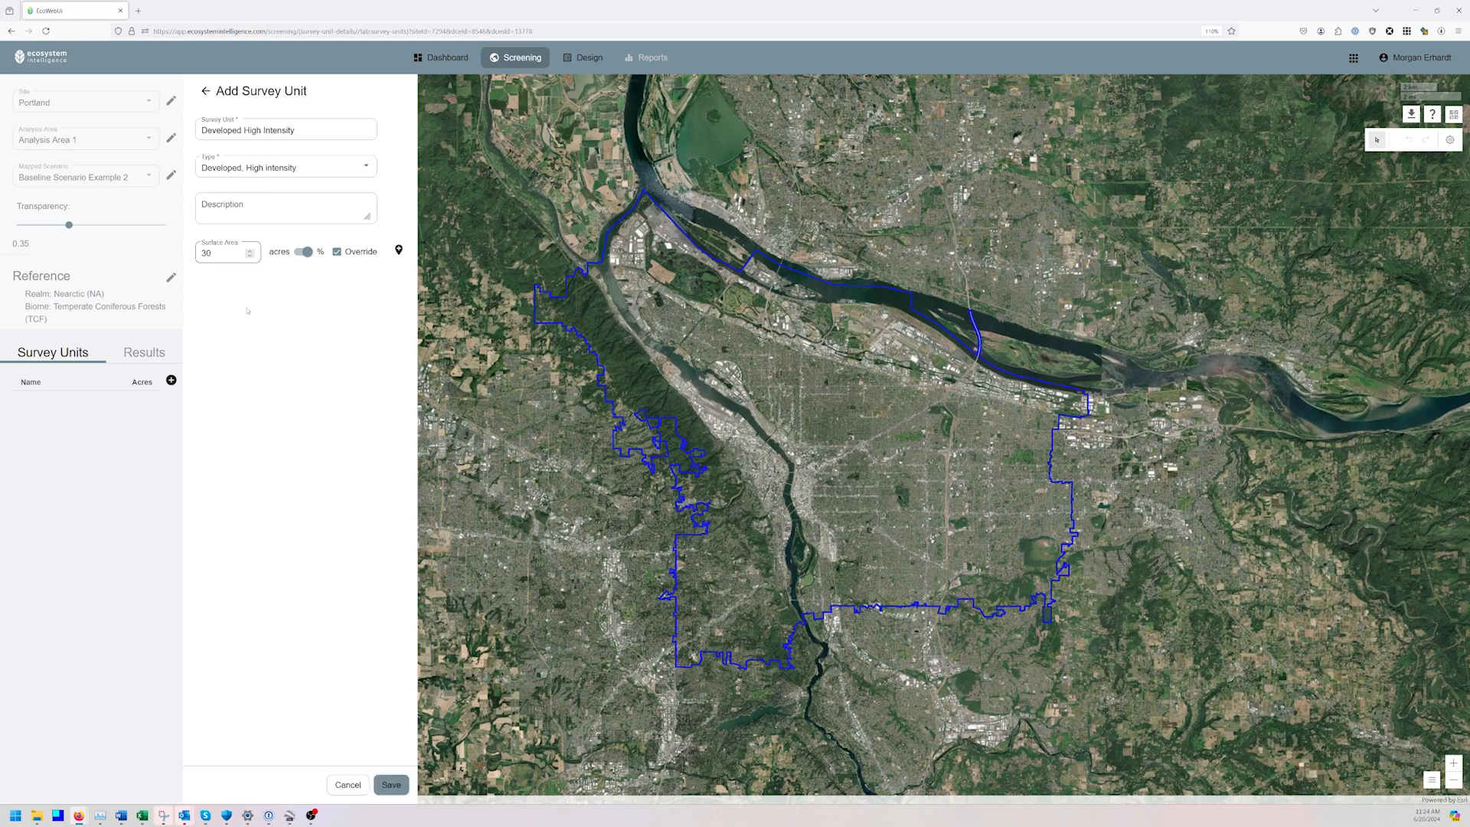
{"action": "left_click", "coordinate": [398, 784]}
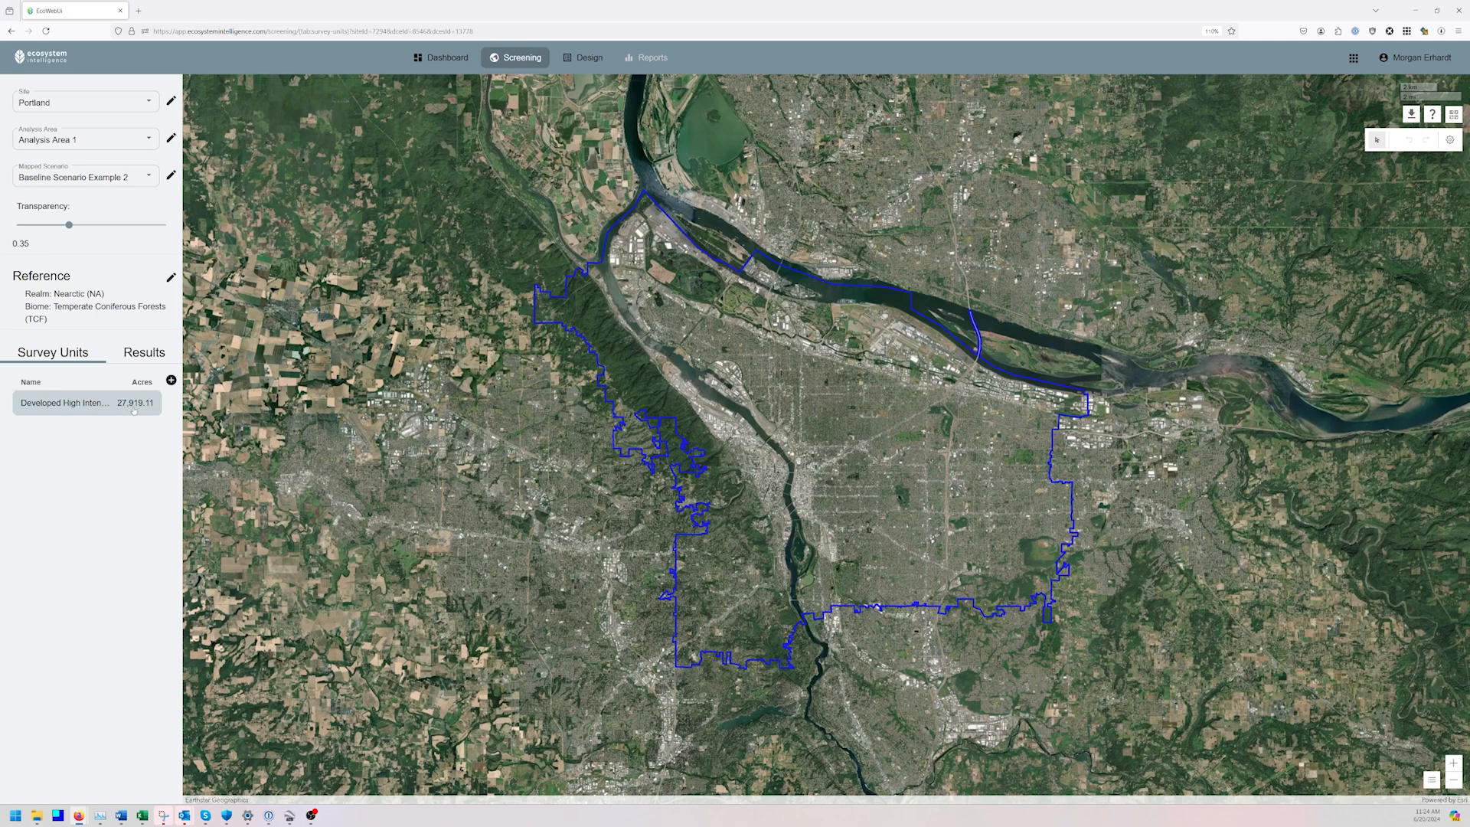
Start another survey unit named "Developed Moderate Intensity" with type Developed, Moderate intensity
{"action": "left_click", "coordinate": [171, 380]}
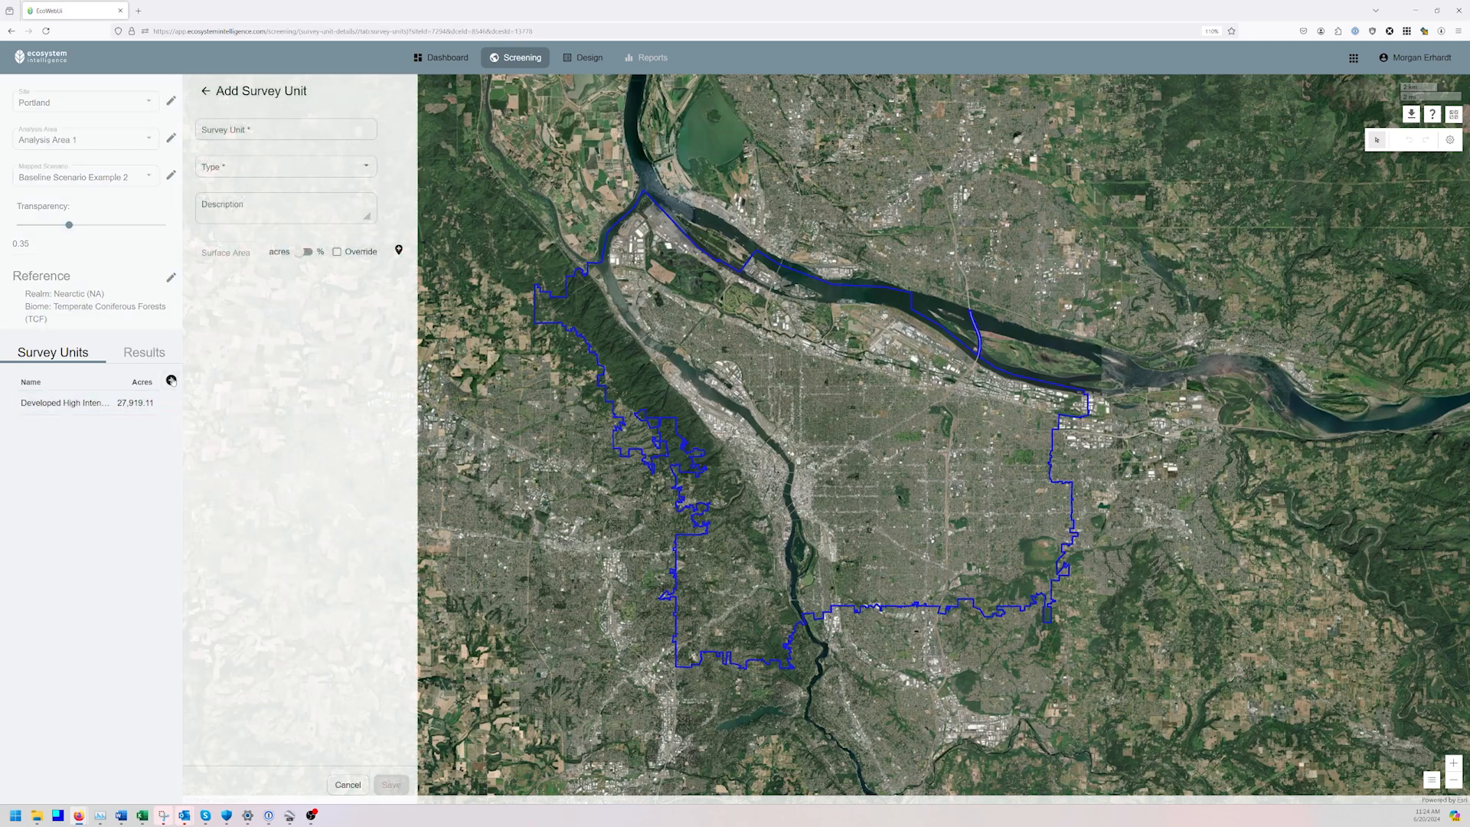
{"action": "left_click", "coordinate": [284, 129]}
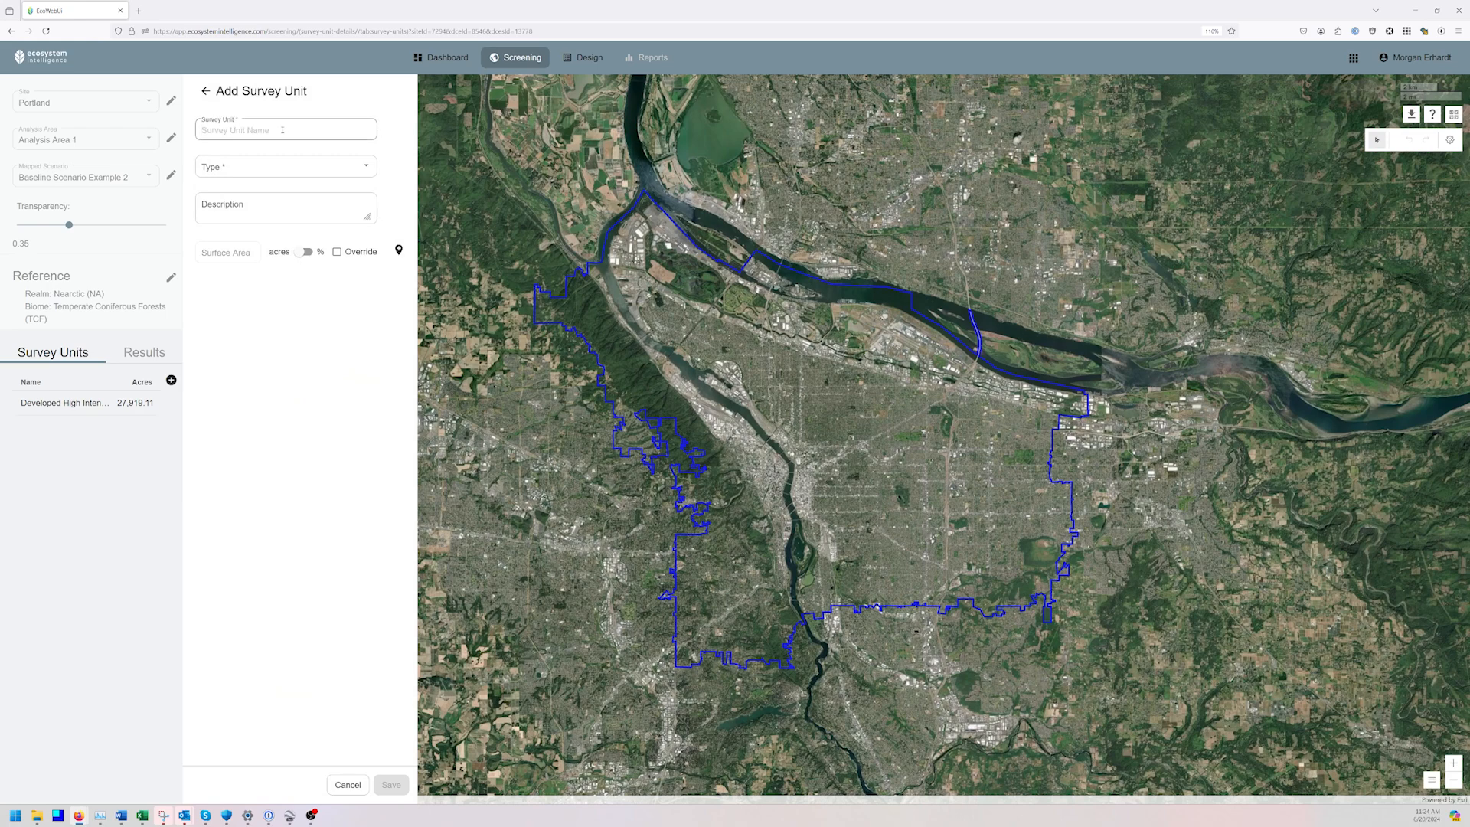
{"action": "type", "text": "Developed High Intensity"}
{"action": "double_click", "coordinate": [246, 130]}
{"action": "type", "text": "moderate"}
{"action": "left_click", "coordinate": [248, 130]}
{"action": "key", "text": "BackSpace"}
{"action": "type", "text": "M"}
{"action": "key", "text": "Tab"}
{"action": "type", "text": "de"}
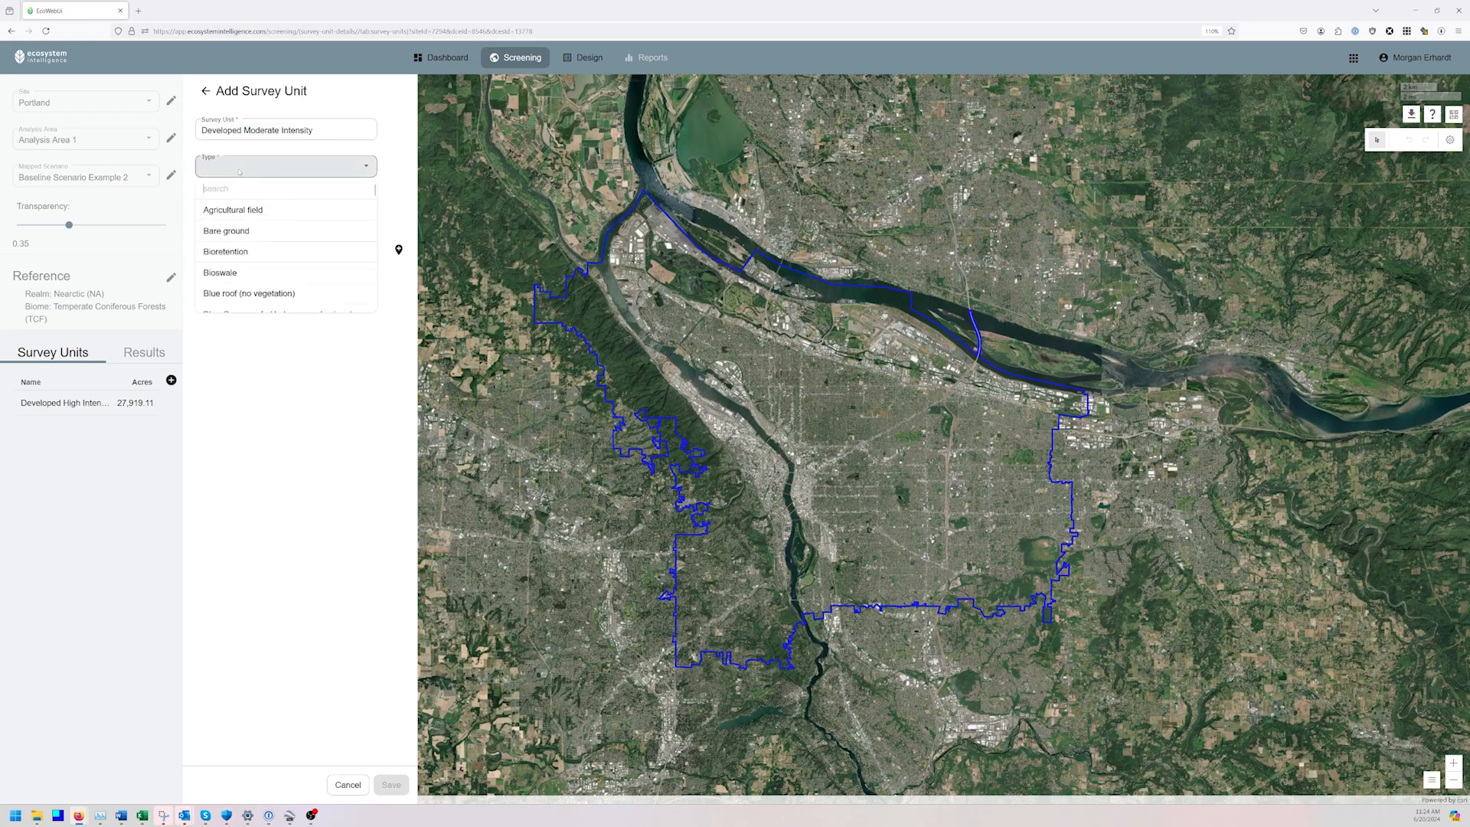
{"action": "type", "text": "v"}
{"action": "left_click", "coordinate": [271, 252]}
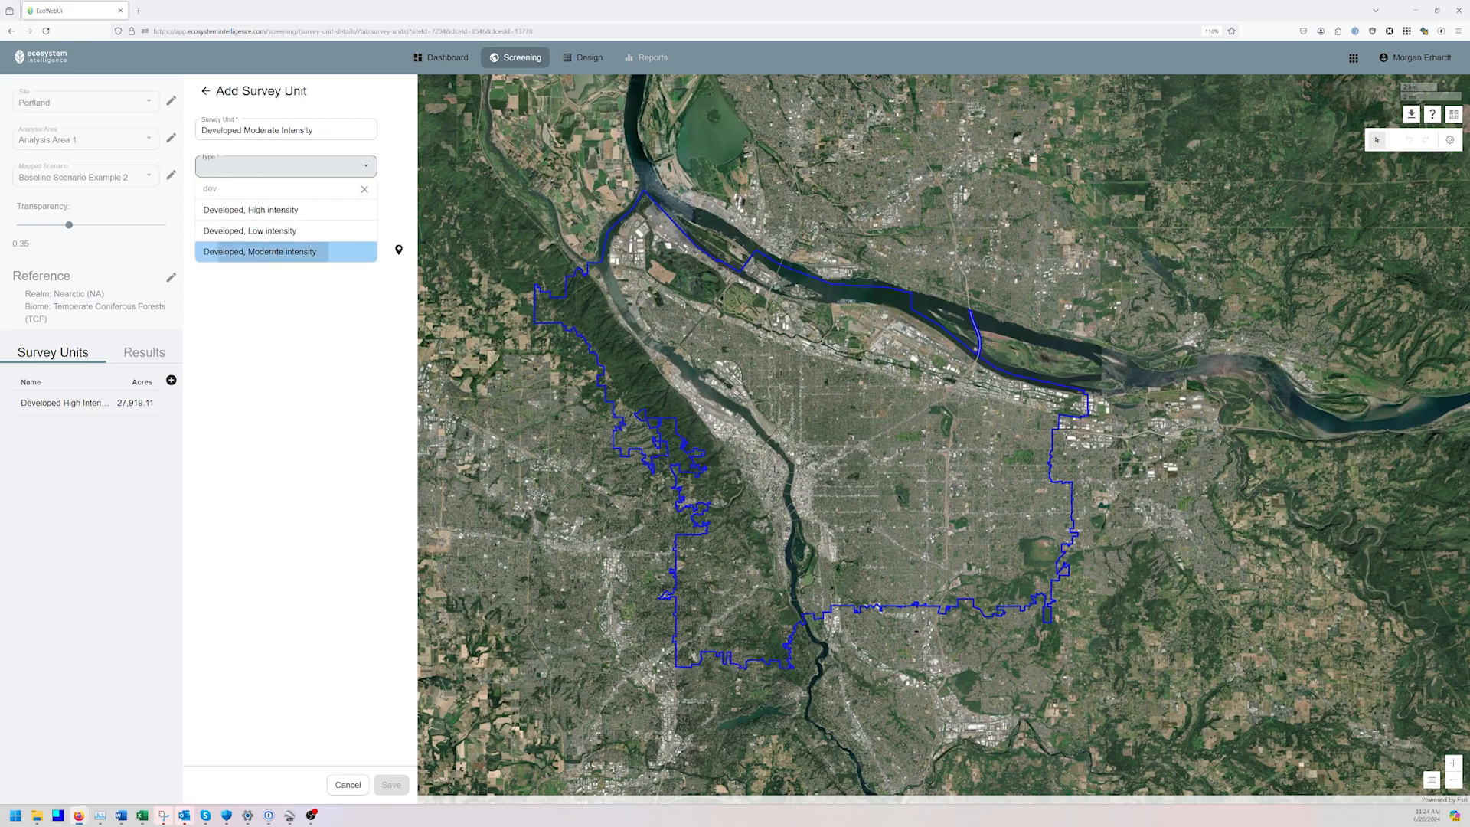
Override the Developed Moderate Intensity unit's surface area with 45 percent and save the unit
{"action": "left_click", "coordinate": [337, 253]}
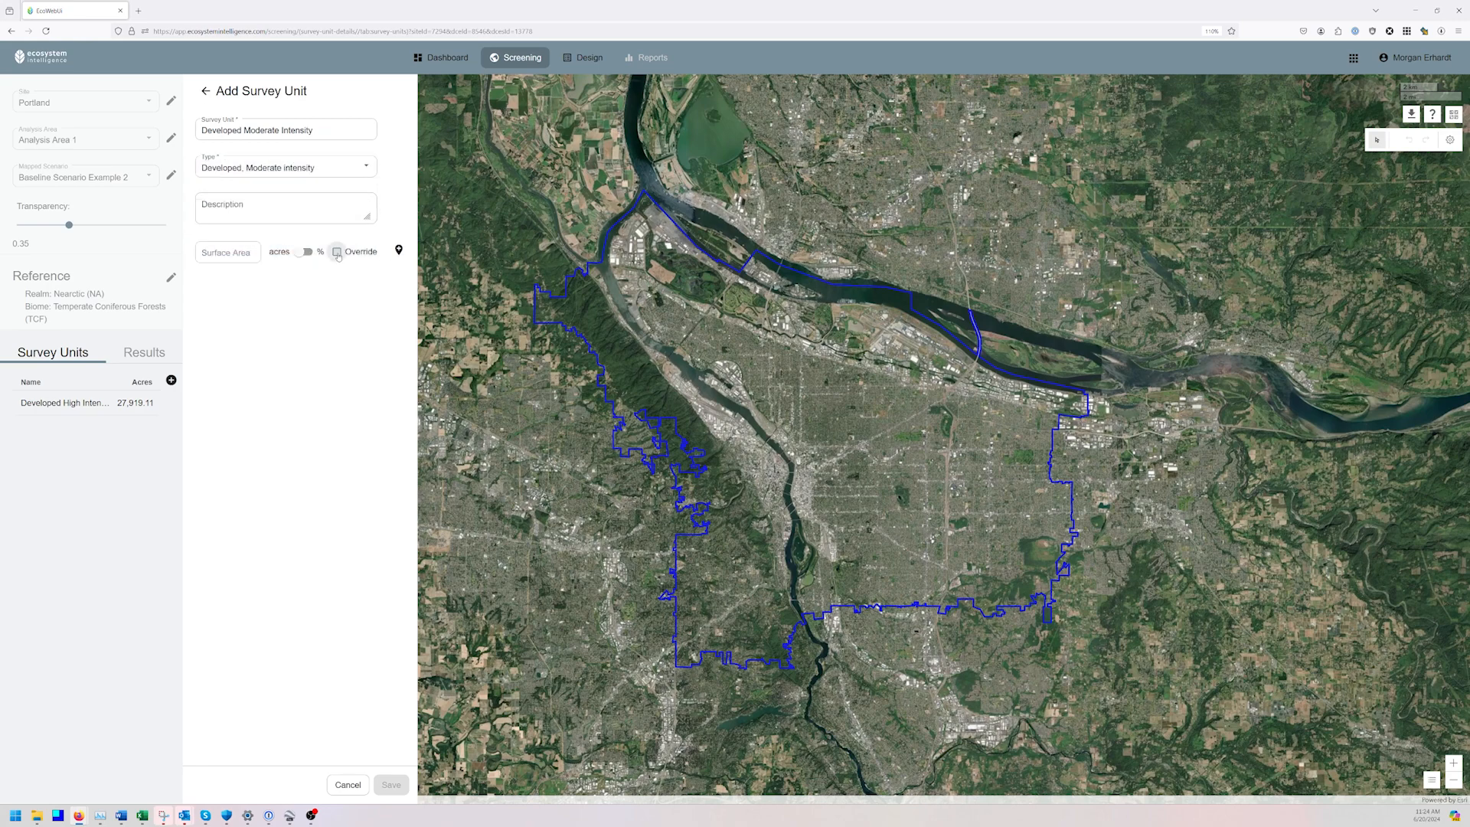
{"action": "left_click", "coordinate": [305, 253]}
{"action": "left_click", "coordinate": [242, 254]}
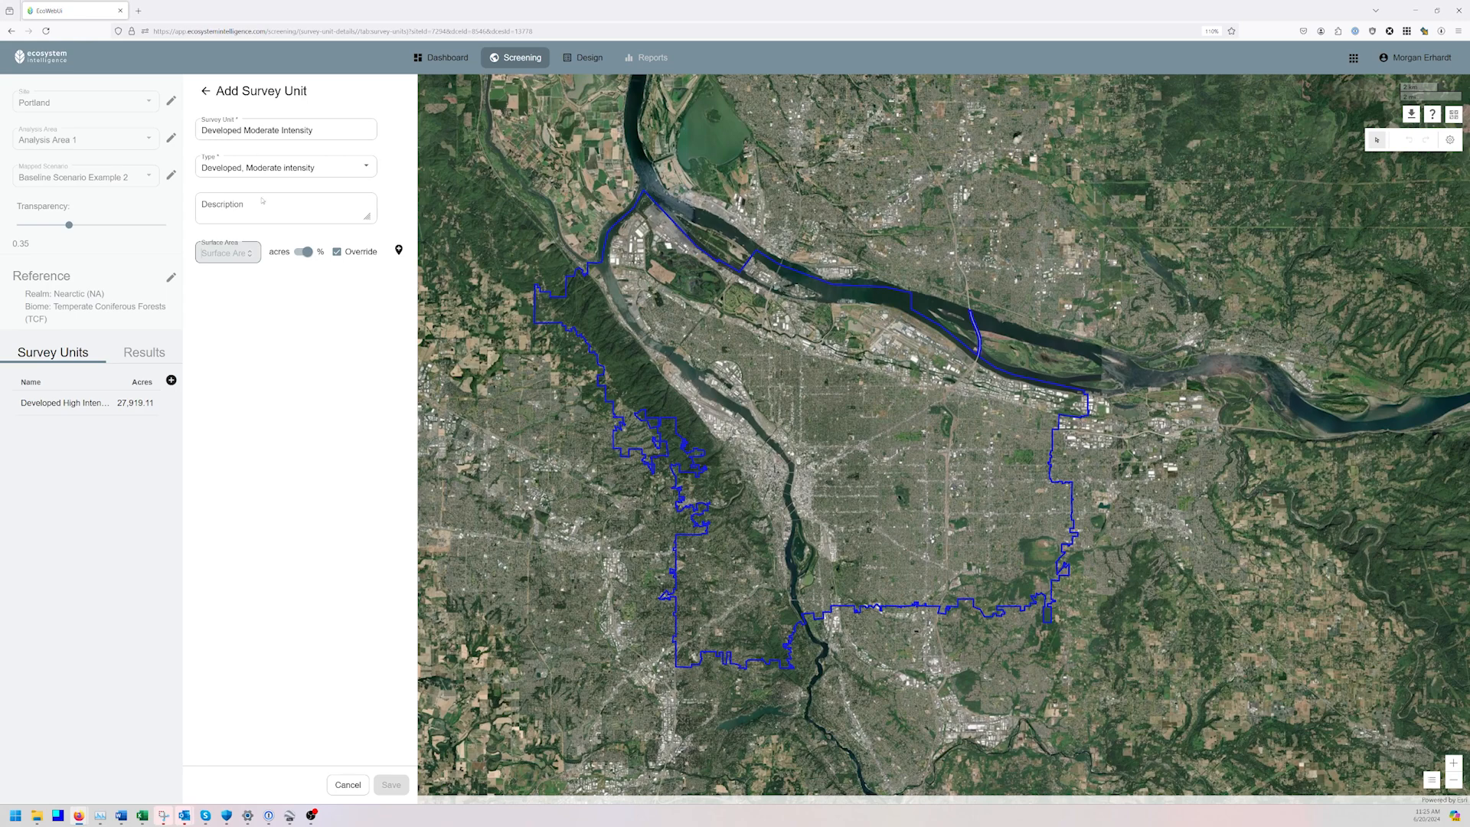
{"action": "left_click", "coordinate": [232, 252]}
{"action": "type", "text": "20"}
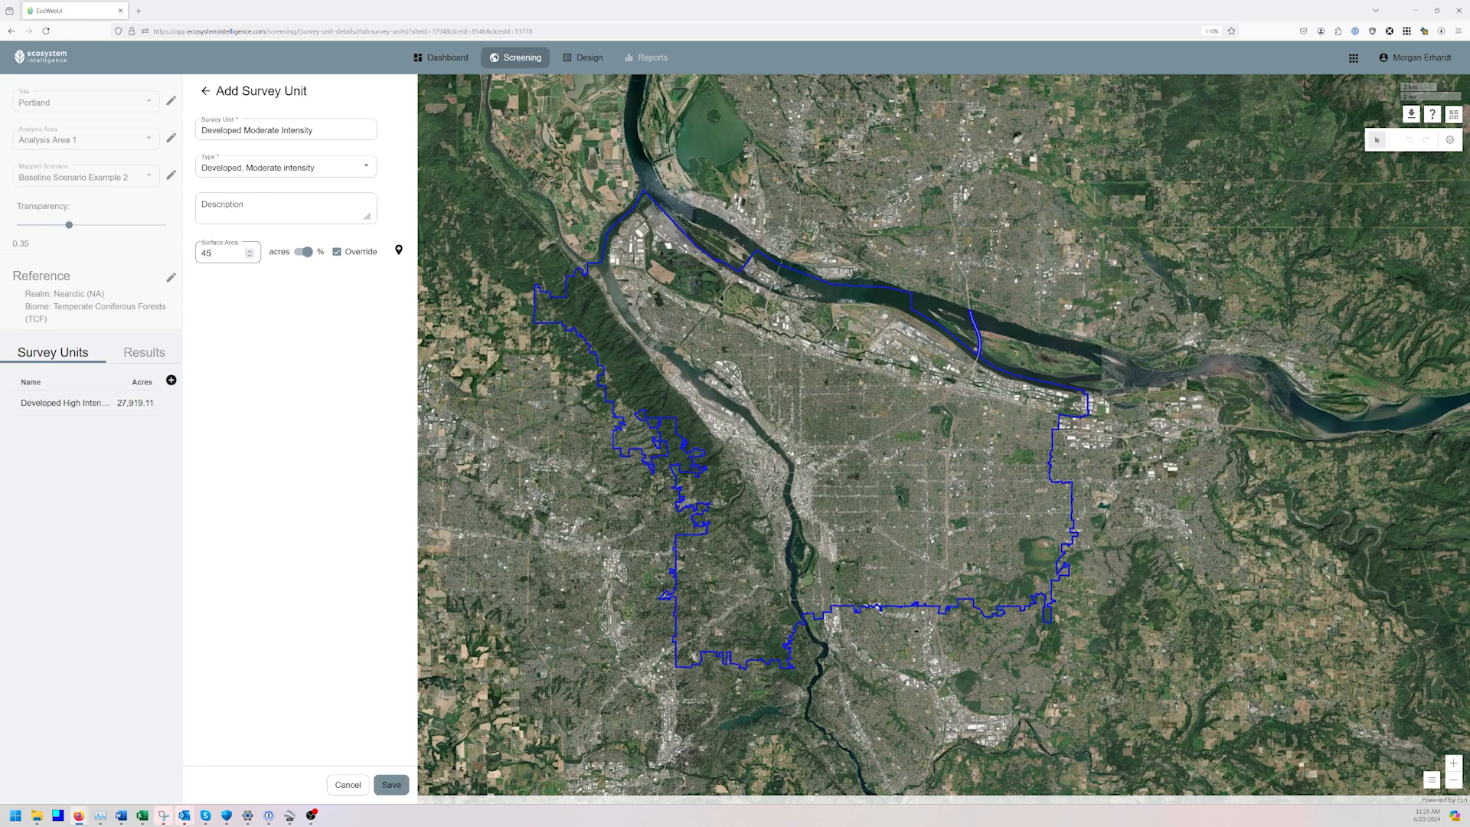
{"action": "left_click", "coordinate": [391, 785]}
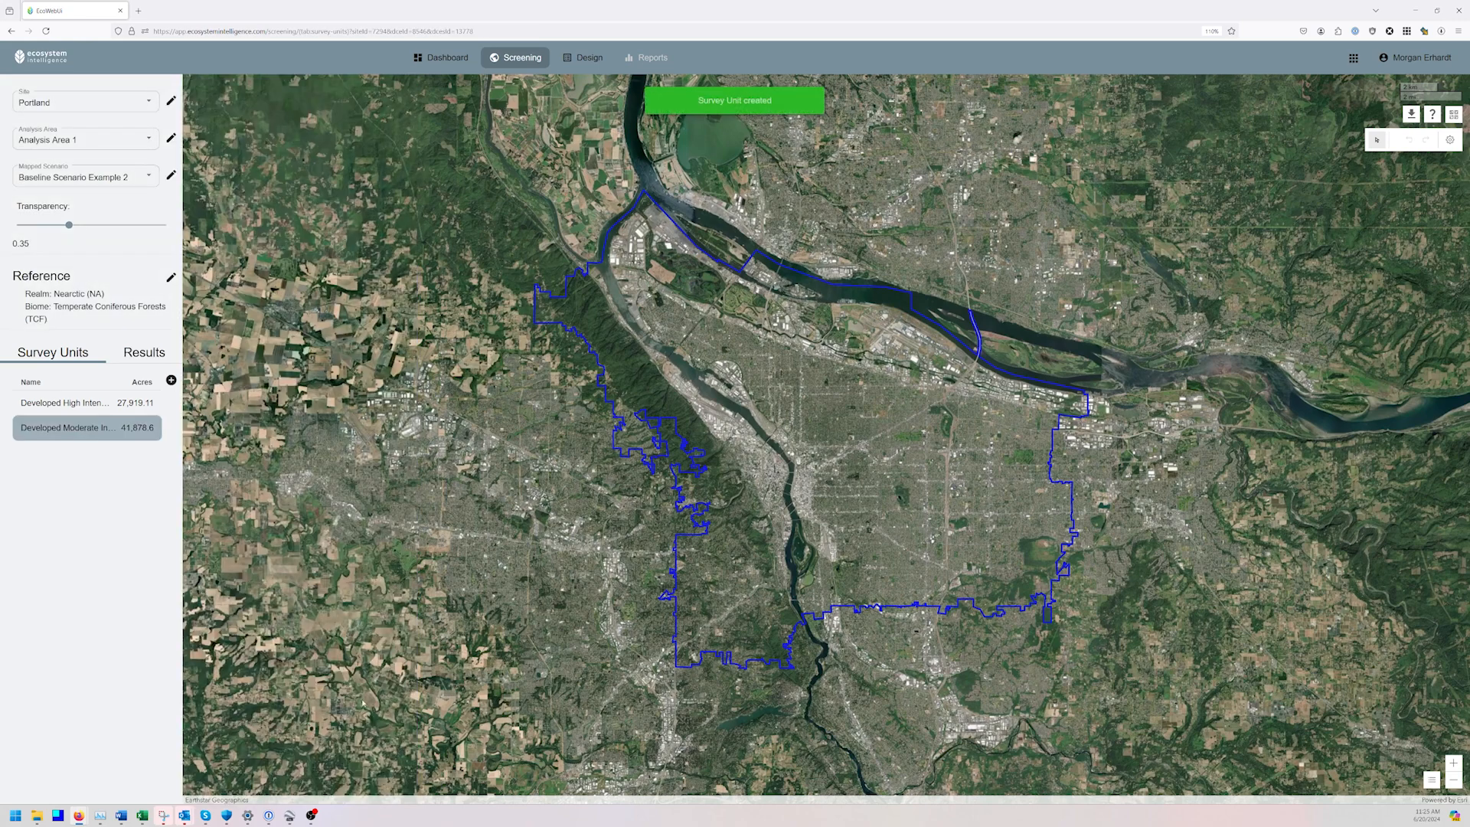
Start a new survey unit named "Developed Low Intensity" with type Developed, Low intensity
{"action": "left_click", "coordinate": [172, 381]}
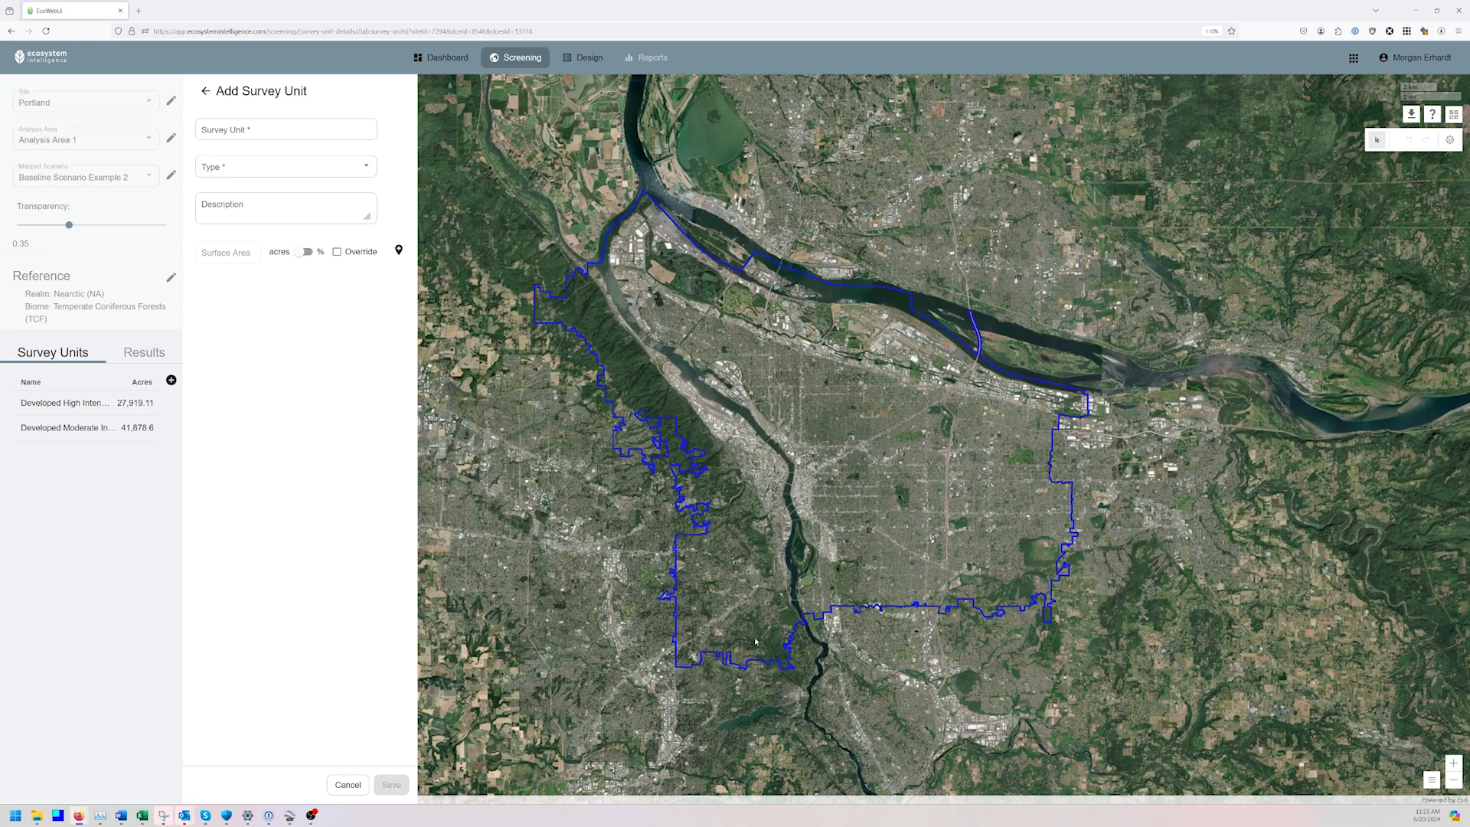
{"action": "left_click", "coordinate": [236, 132]}
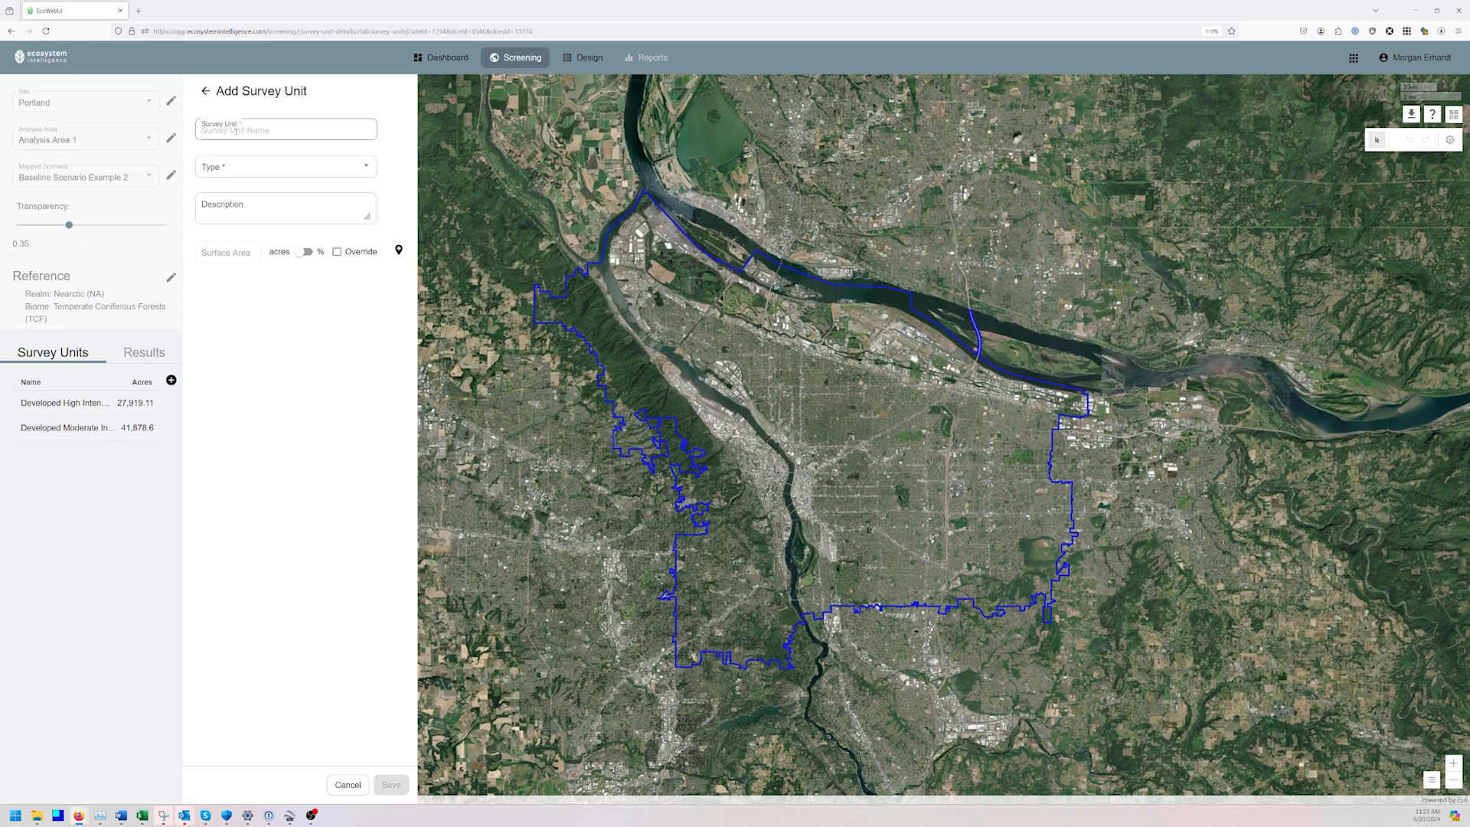
{"action": "type", "text": "Developed High Intensity"}
{"action": "double_click", "coordinate": [253, 130]}
{"action": "type", "text": "Low"}
{"action": "left_click", "coordinate": [267, 173]}
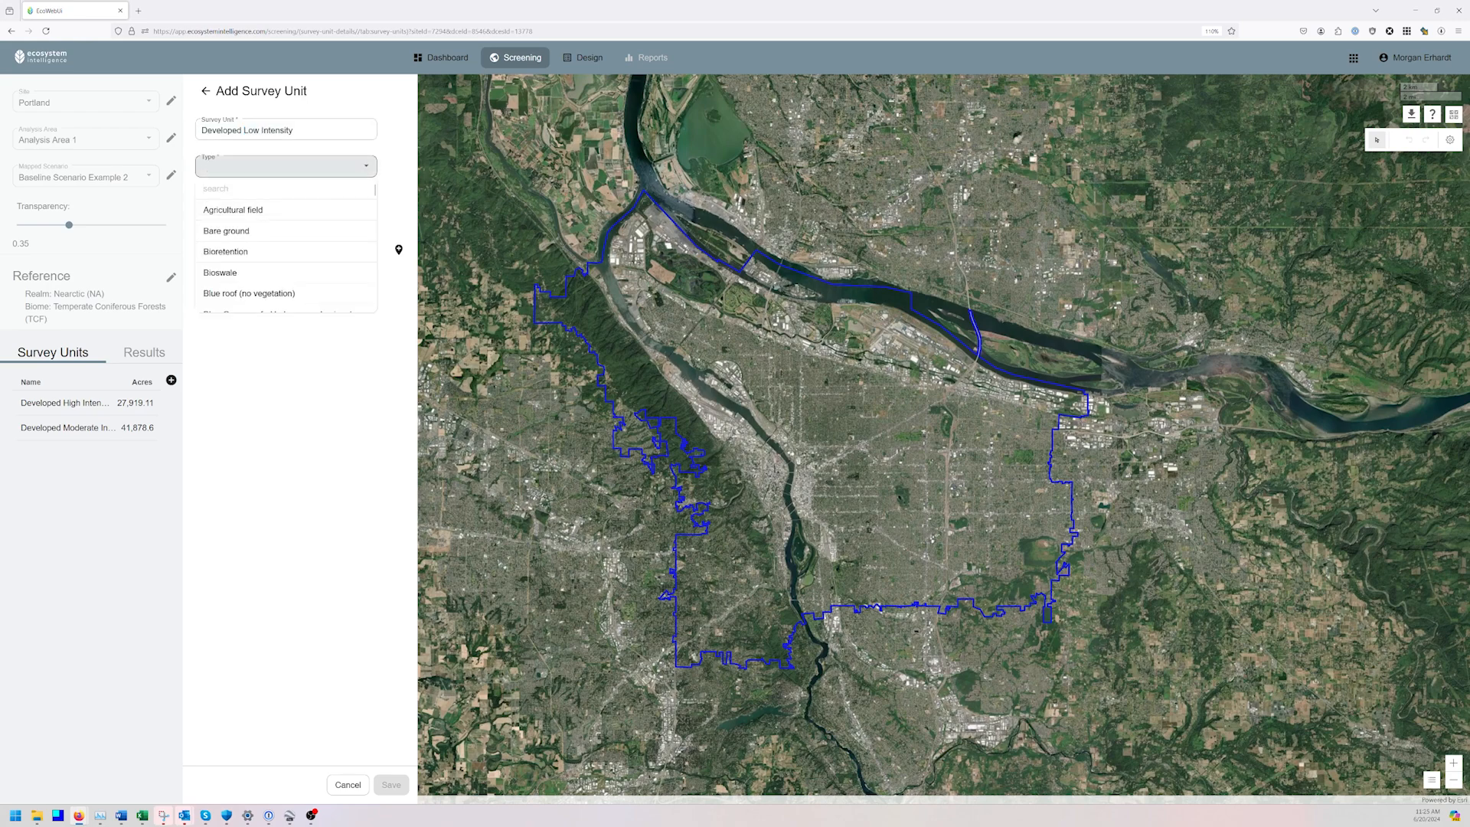
{"action": "type", "text": "dev"}
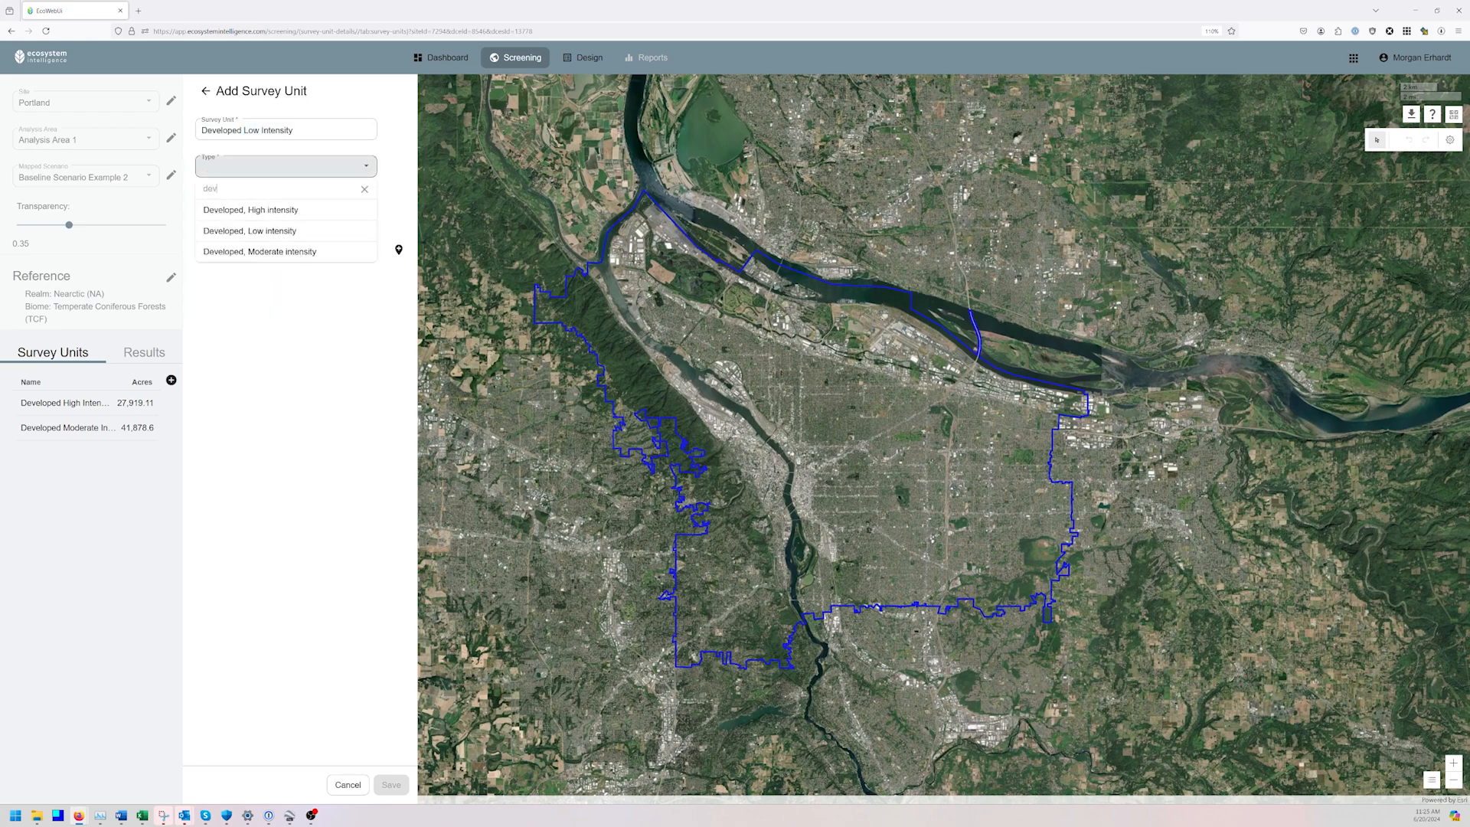
{"action": "left_click", "coordinate": [275, 231]}
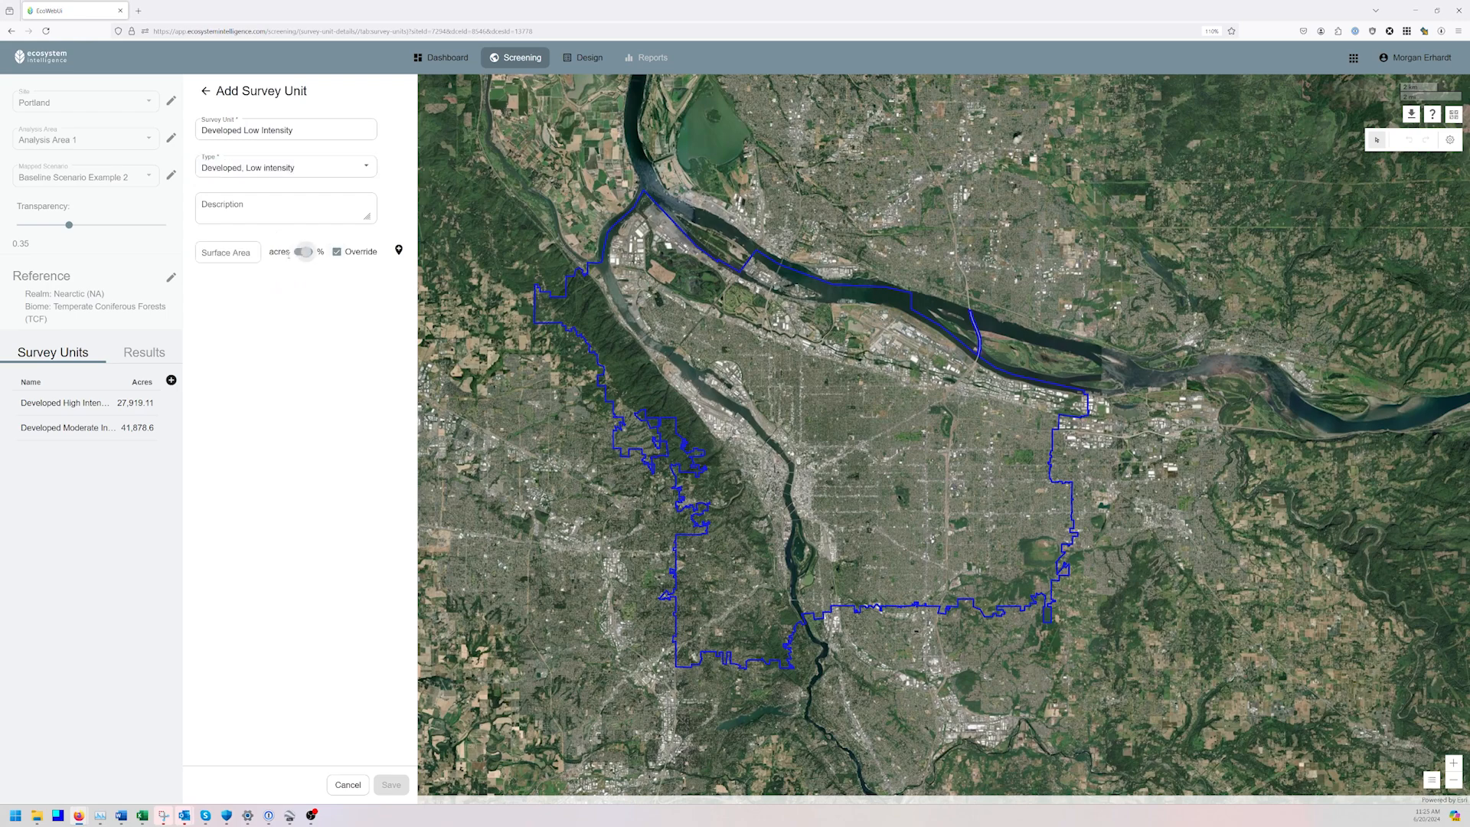
Override the Developed Low Intensity unit's surface area with 13 percent and save the unit
{"action": "left_click", "coordinate": [234, 252]}
{"action": "type", "text": "13"}
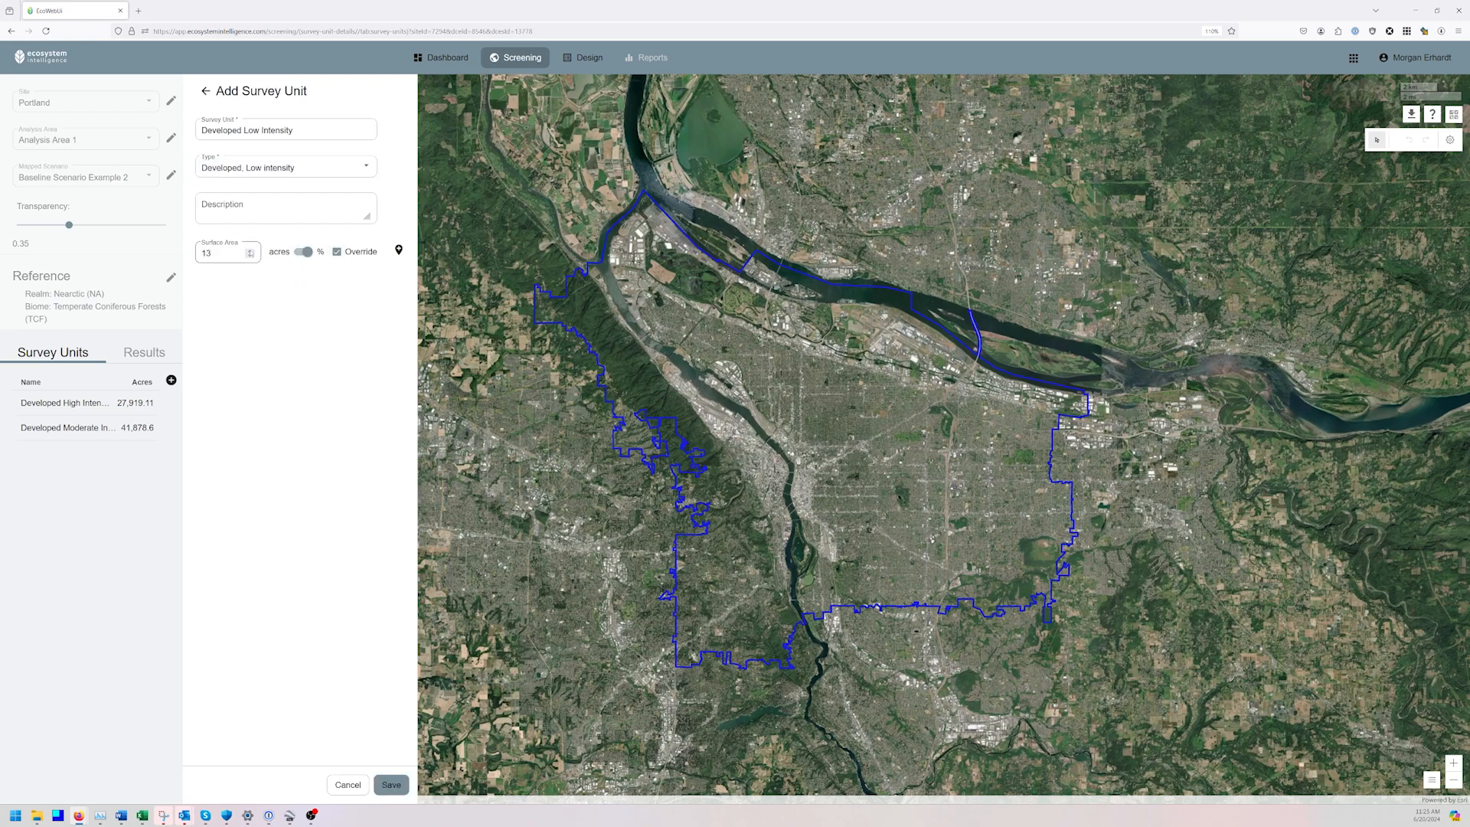
{"action": "left_click", "coordinate": [391, 784]}
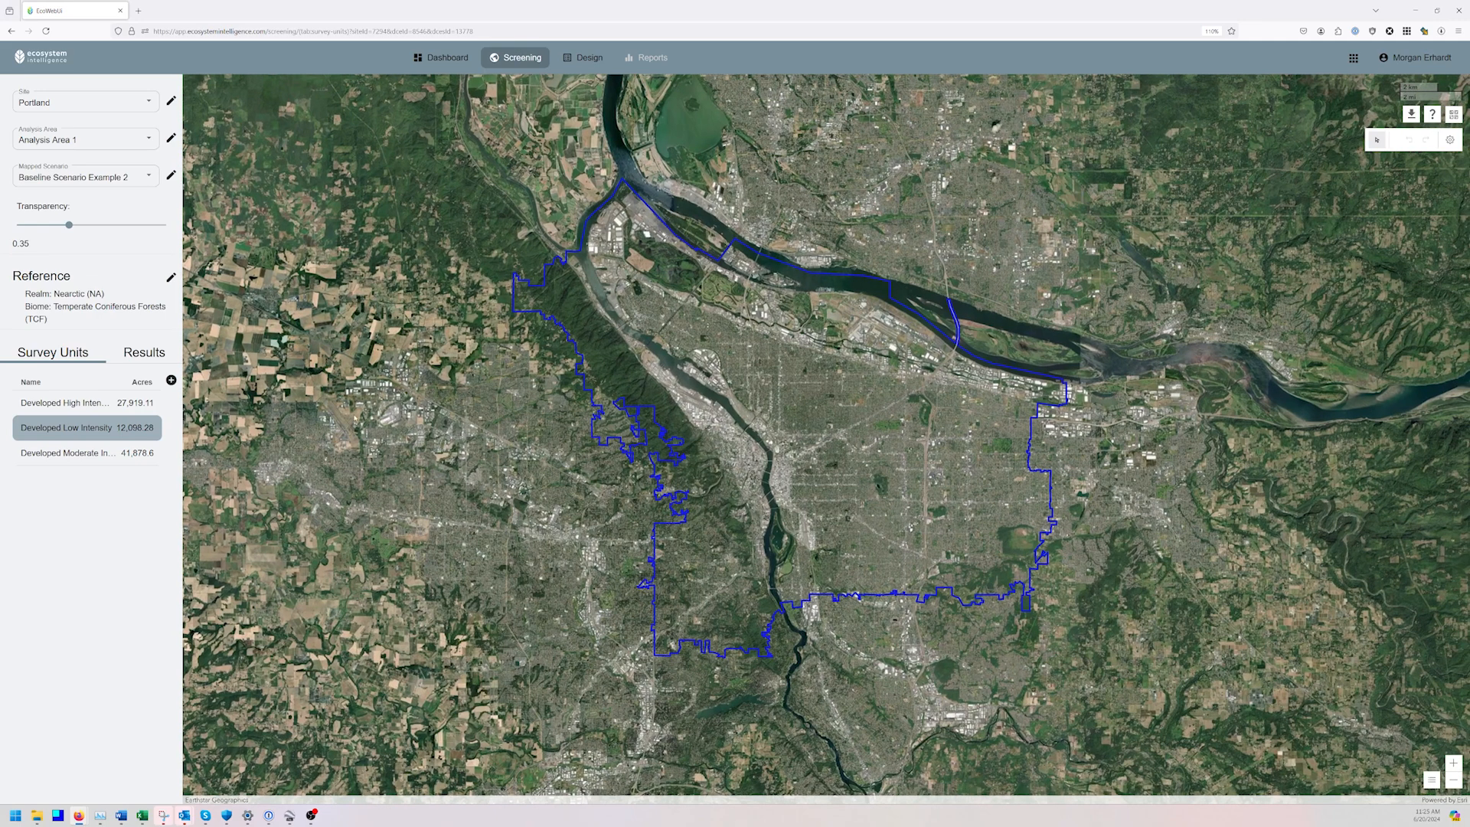
Start a new survey unit named "Forest" with type Forest - Mixed
{"action": "left_click", "coordinate": [170, 380]}
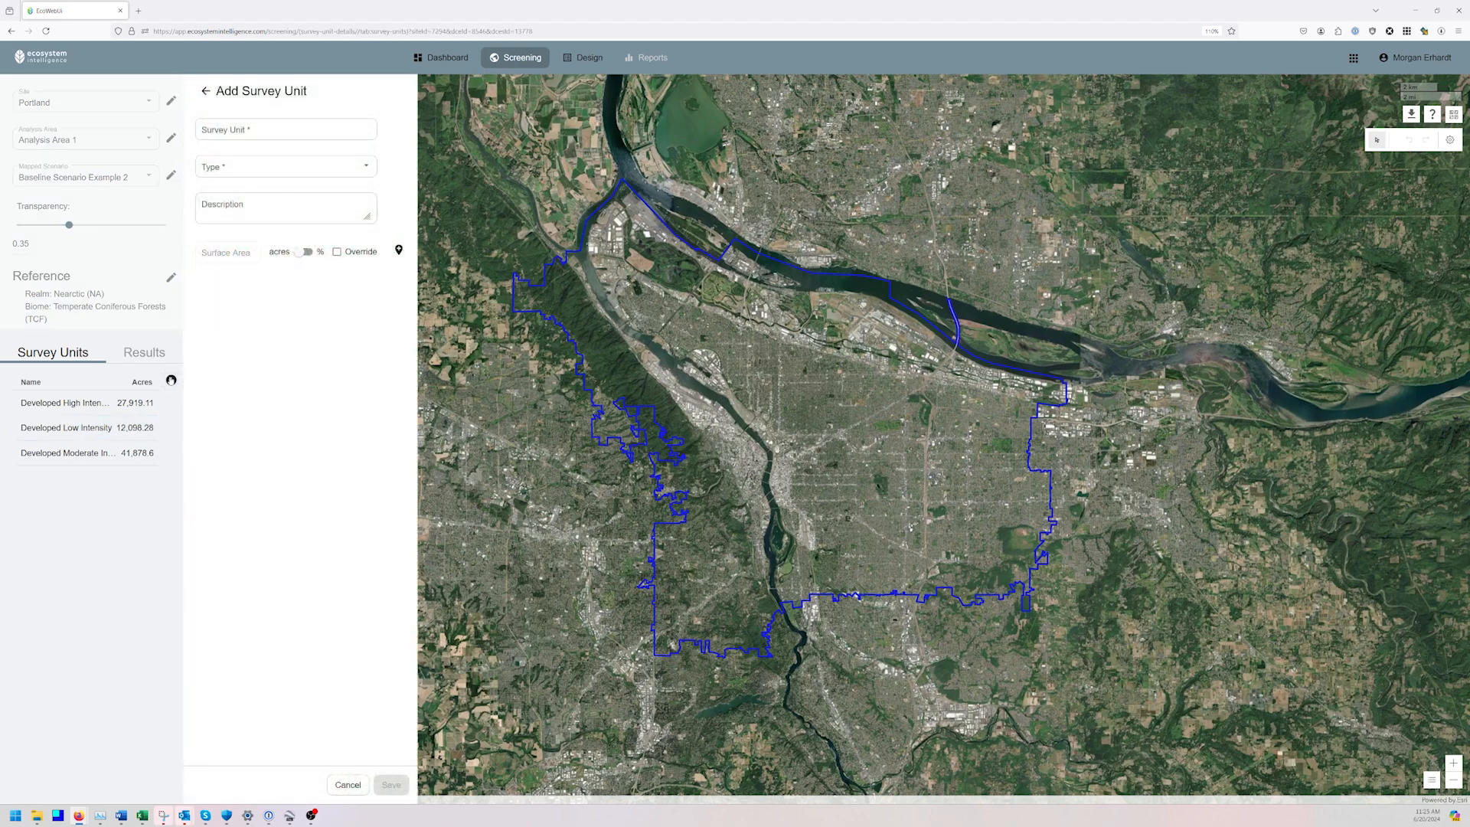
{"action": "left_click", "coordinate": [256, 132]}
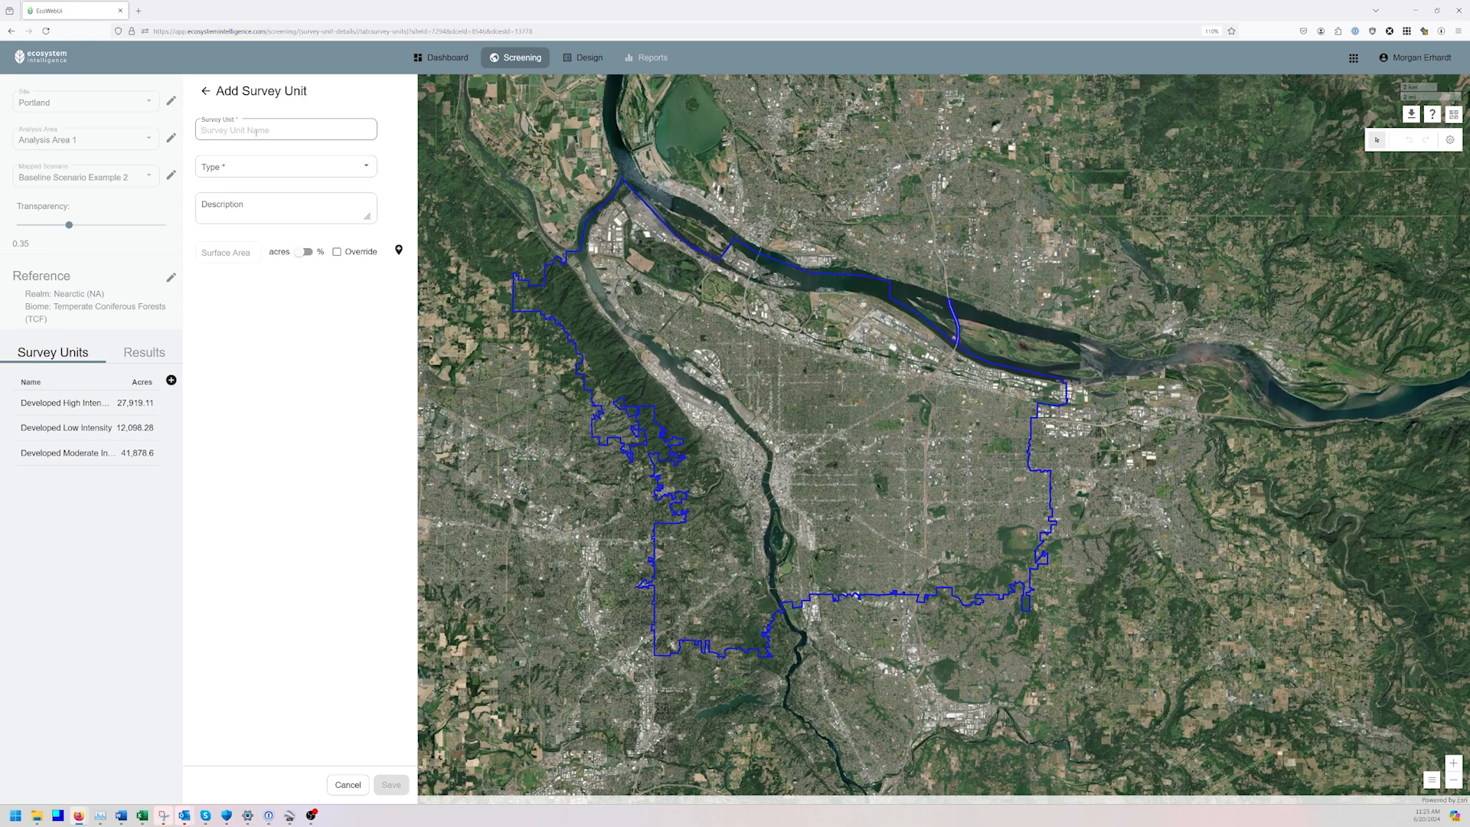
{"action": "type", "text": "Forest"}
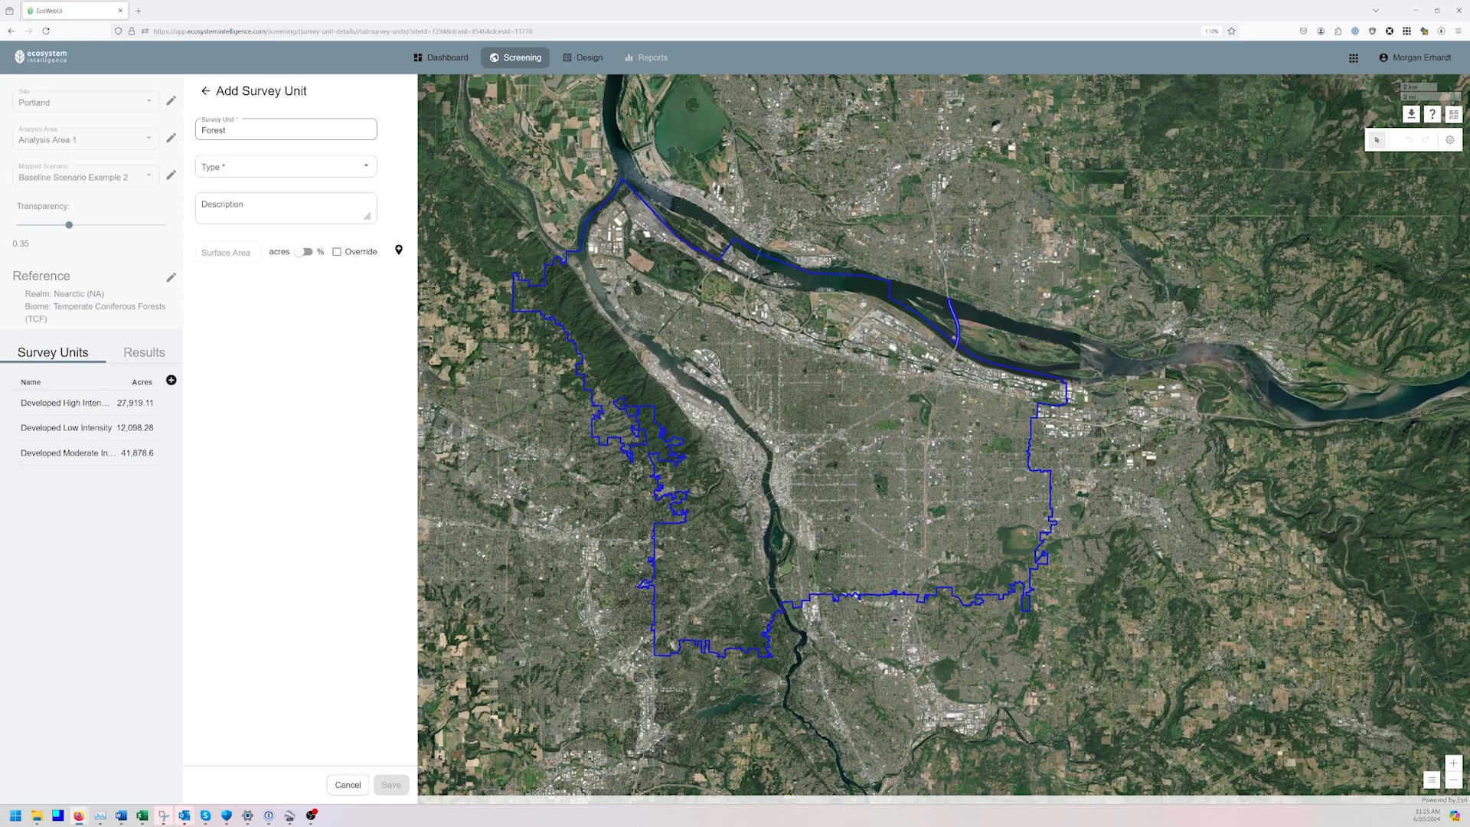
{"action": "left_click", "coordinate": [231, 170]}
{"action": "type", "text": "fre"}
{"action": "key", "text": "BackSpace"}
{"action": "key", "text": "BackSpace"}
{"action": "type", "text": "or"}
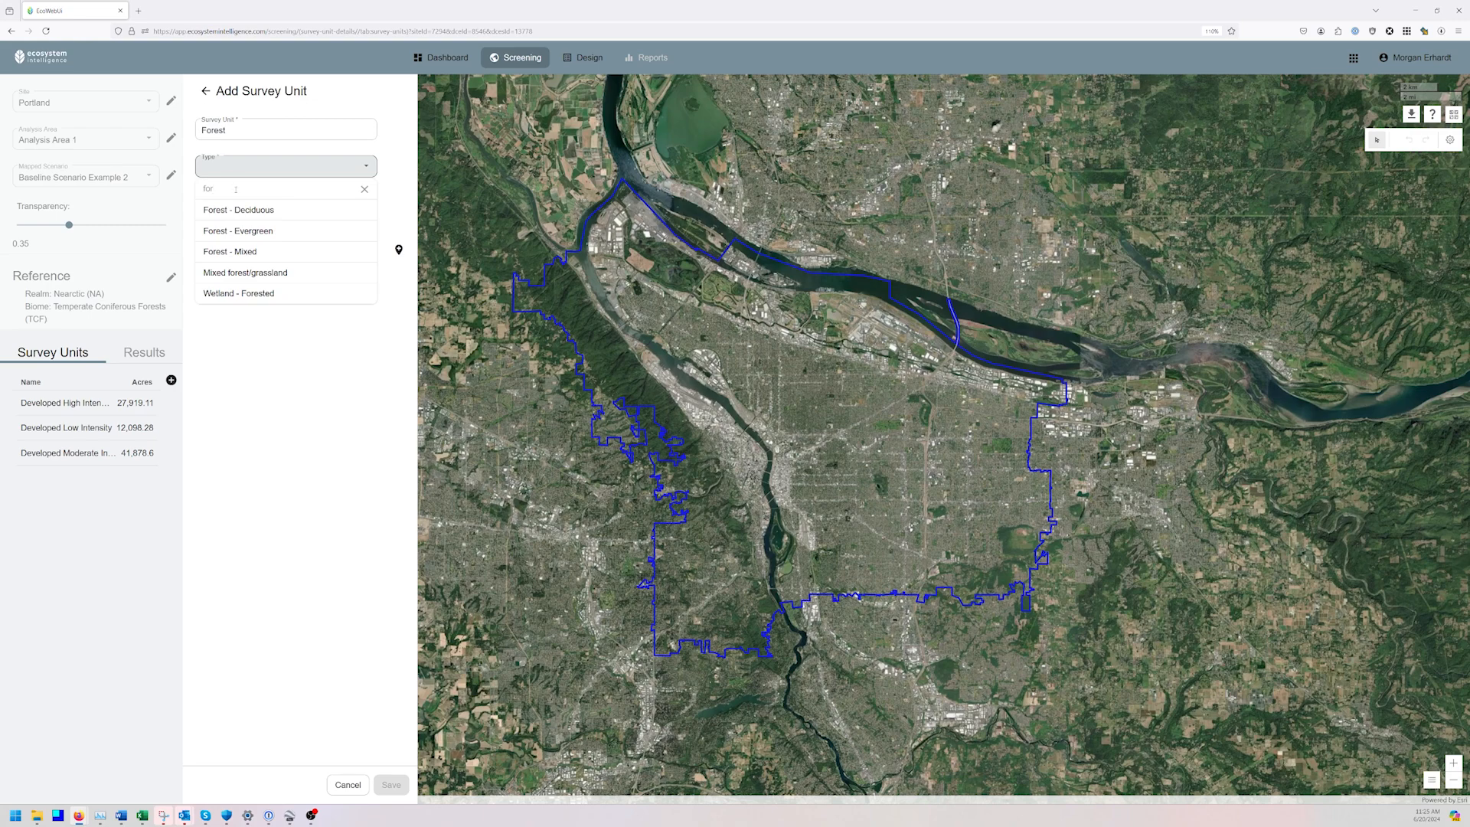
{"action": "left_click", "coordinate": [229, 252]}
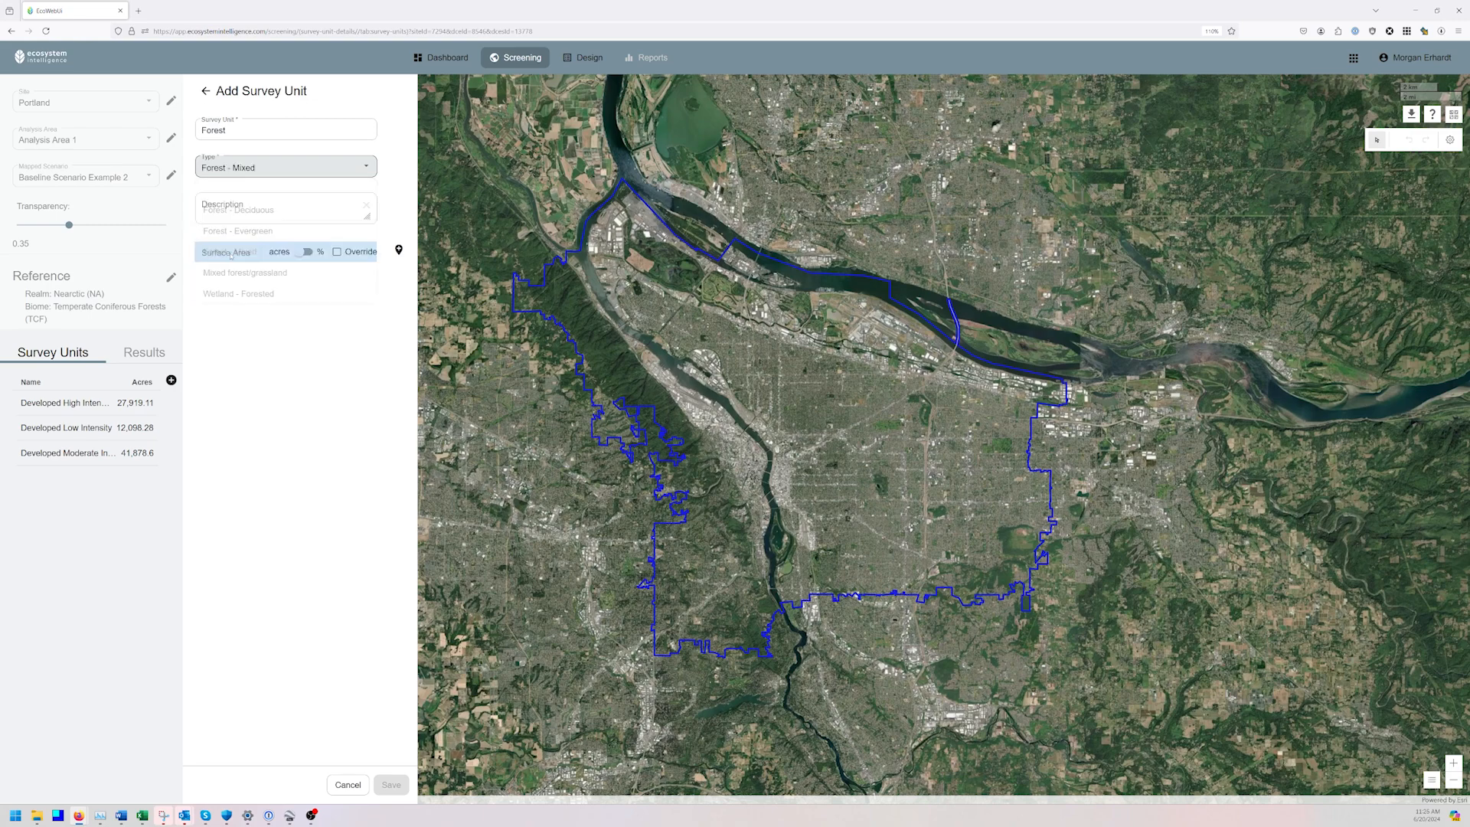
Override the Forest unit's surface area with 9 percent and save the unit
{"action": "left_click", "coordinate": [336, 252]}
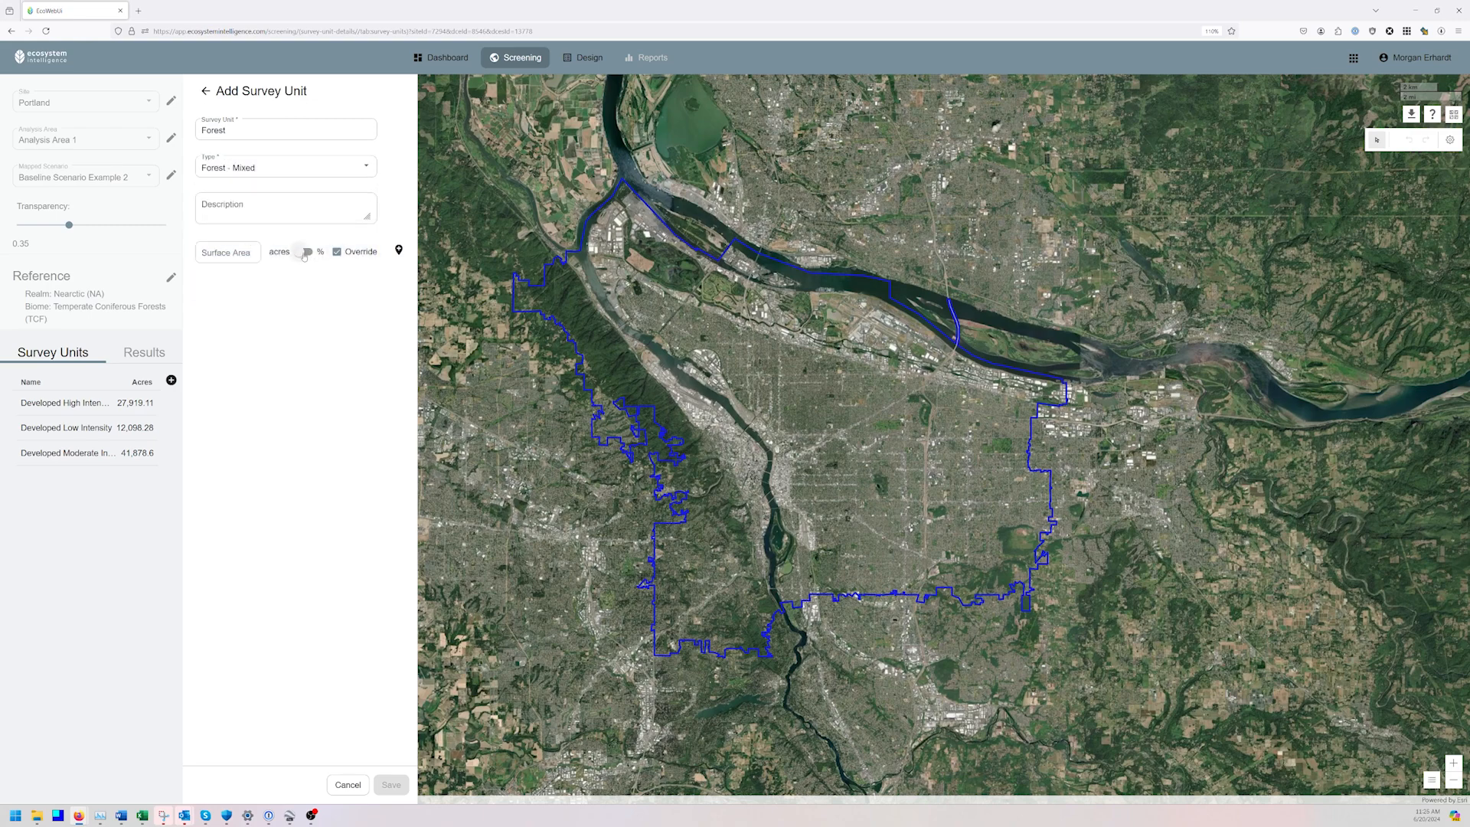
{"action": "left_click", "coordinate": [226, 252]}
{"action": "type", "text": "9"}
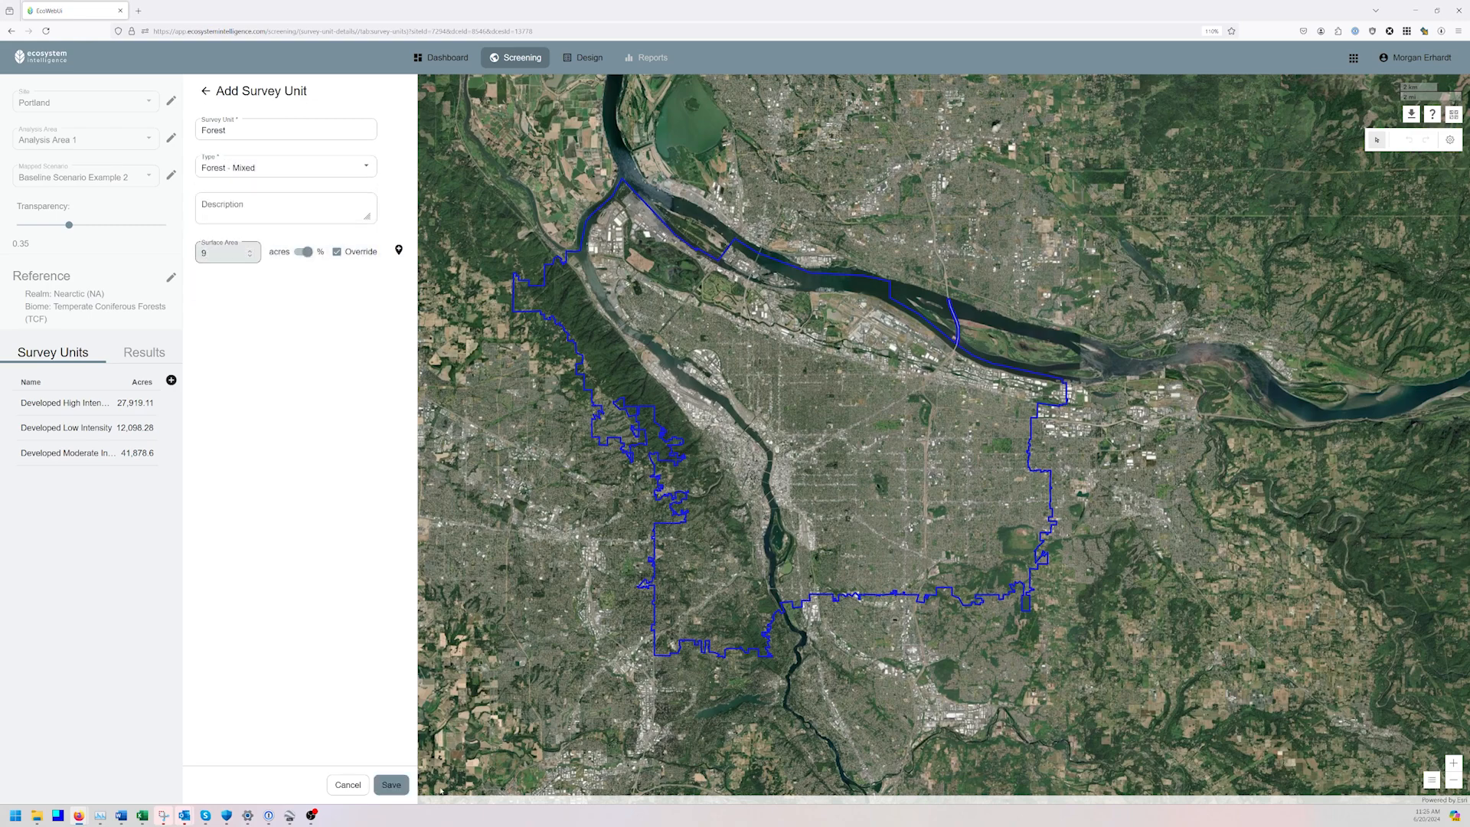
{"action": "left_click", "coordinate": [392, 784]}
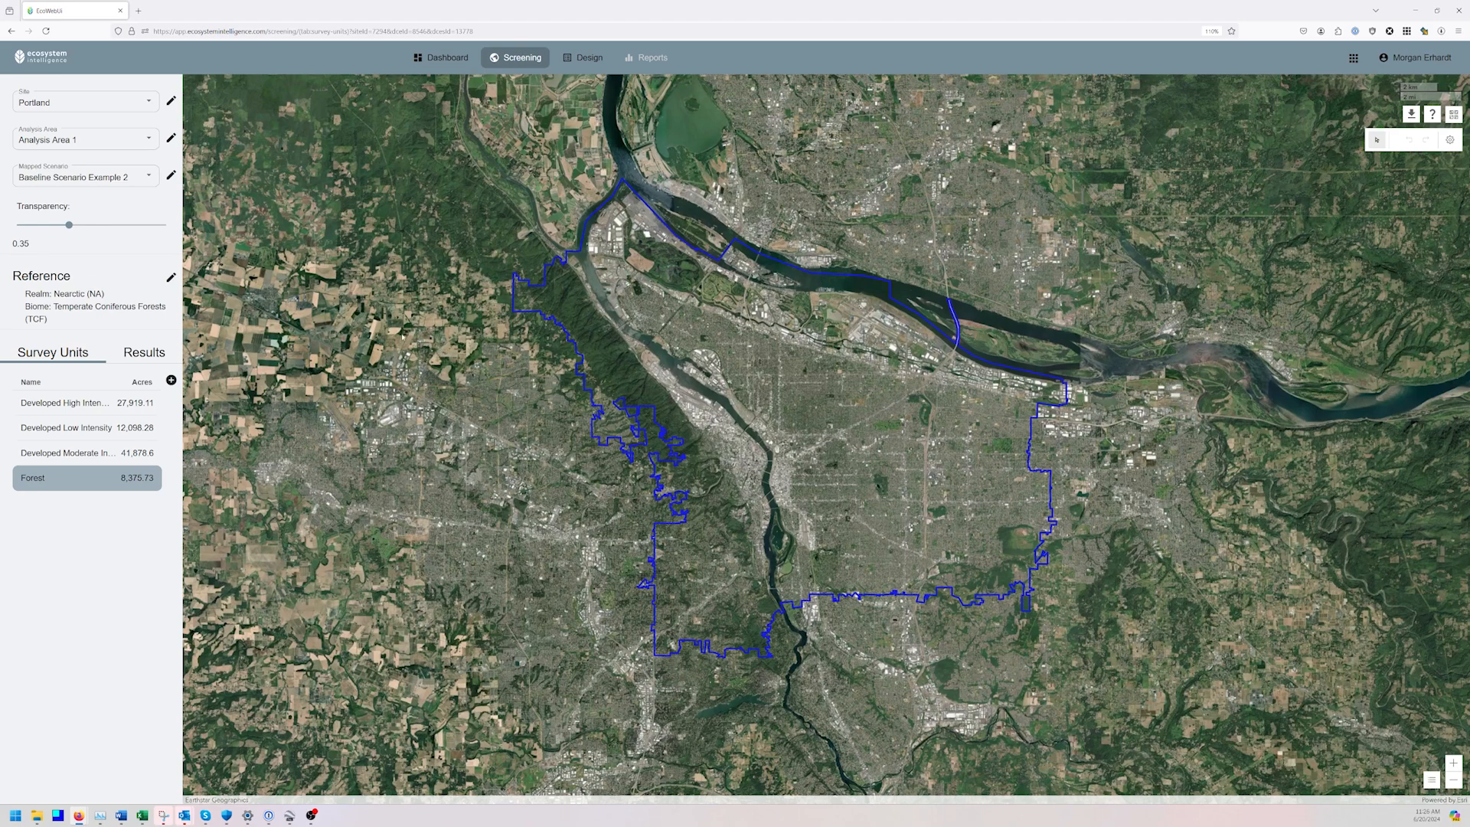
Start a new survey unit named "River" with type Water bodies
{"action": "left_click", "coordinate": [171, 380]}
{"action": "left_click", "coordinate": [251, 130]}
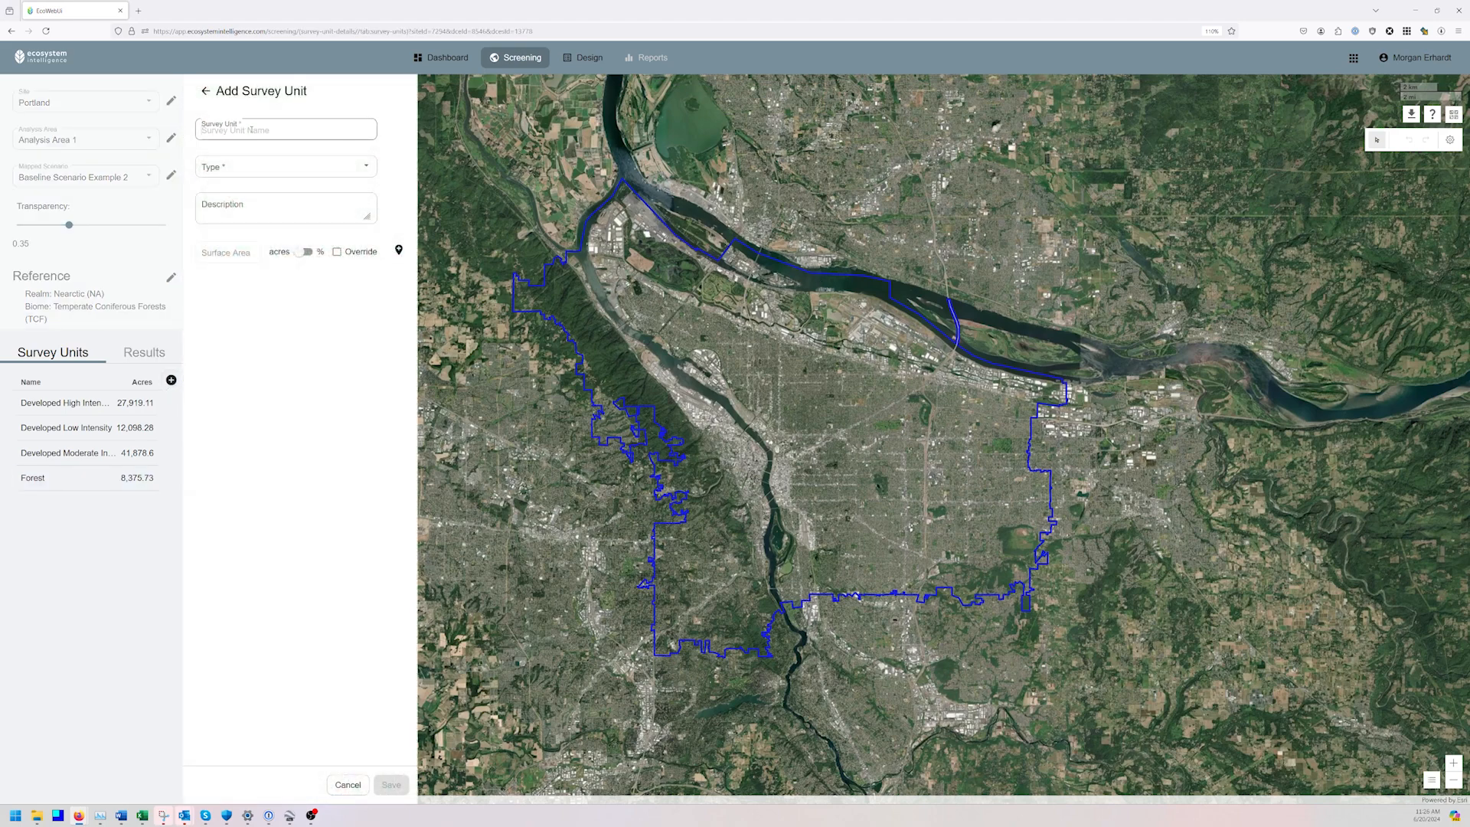
{"action": "type", "text": "River"}
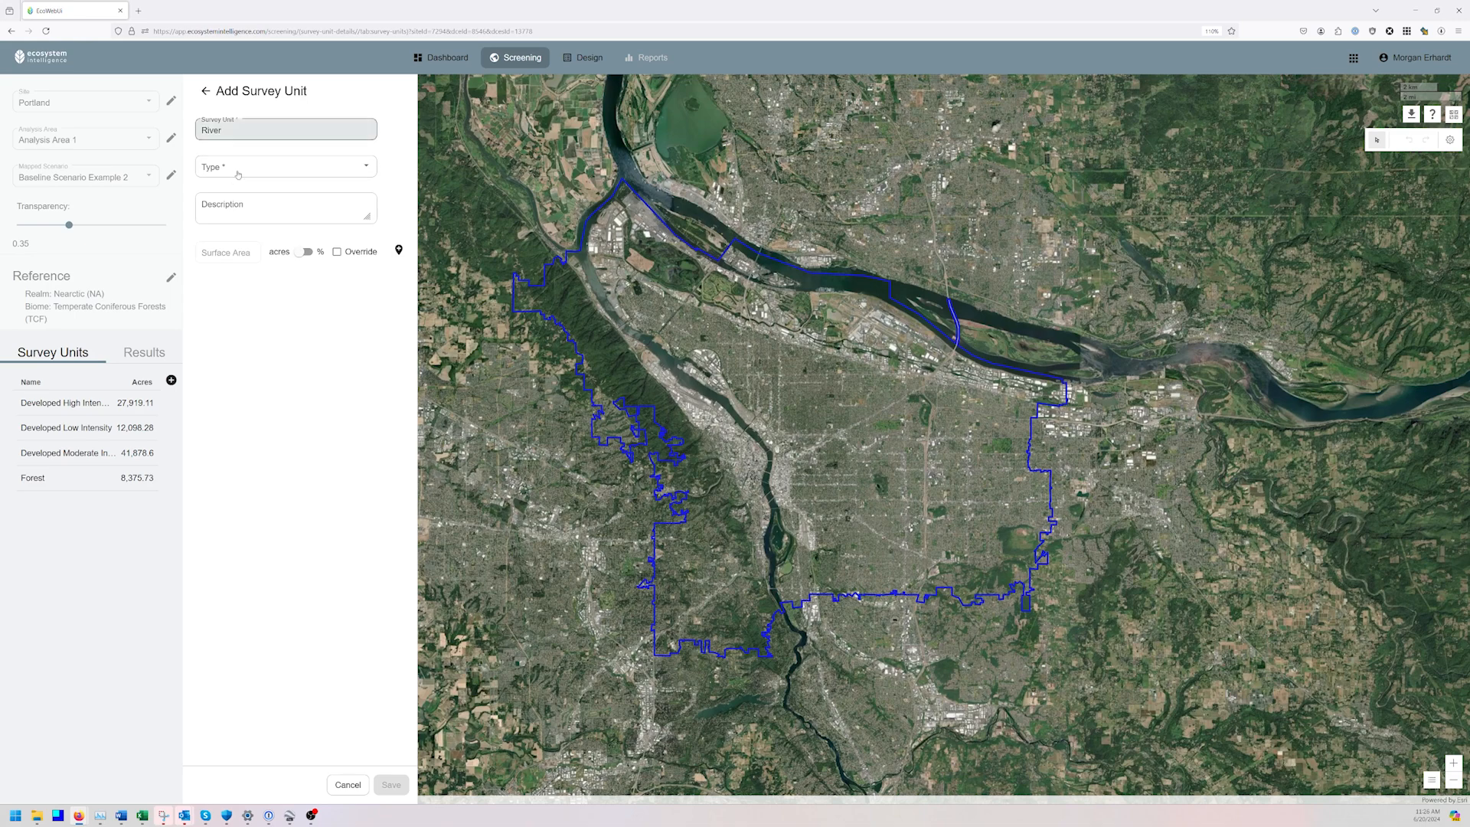
{"action": "key", "text": "Tab"}
{"action": "type", "text": "wal"}
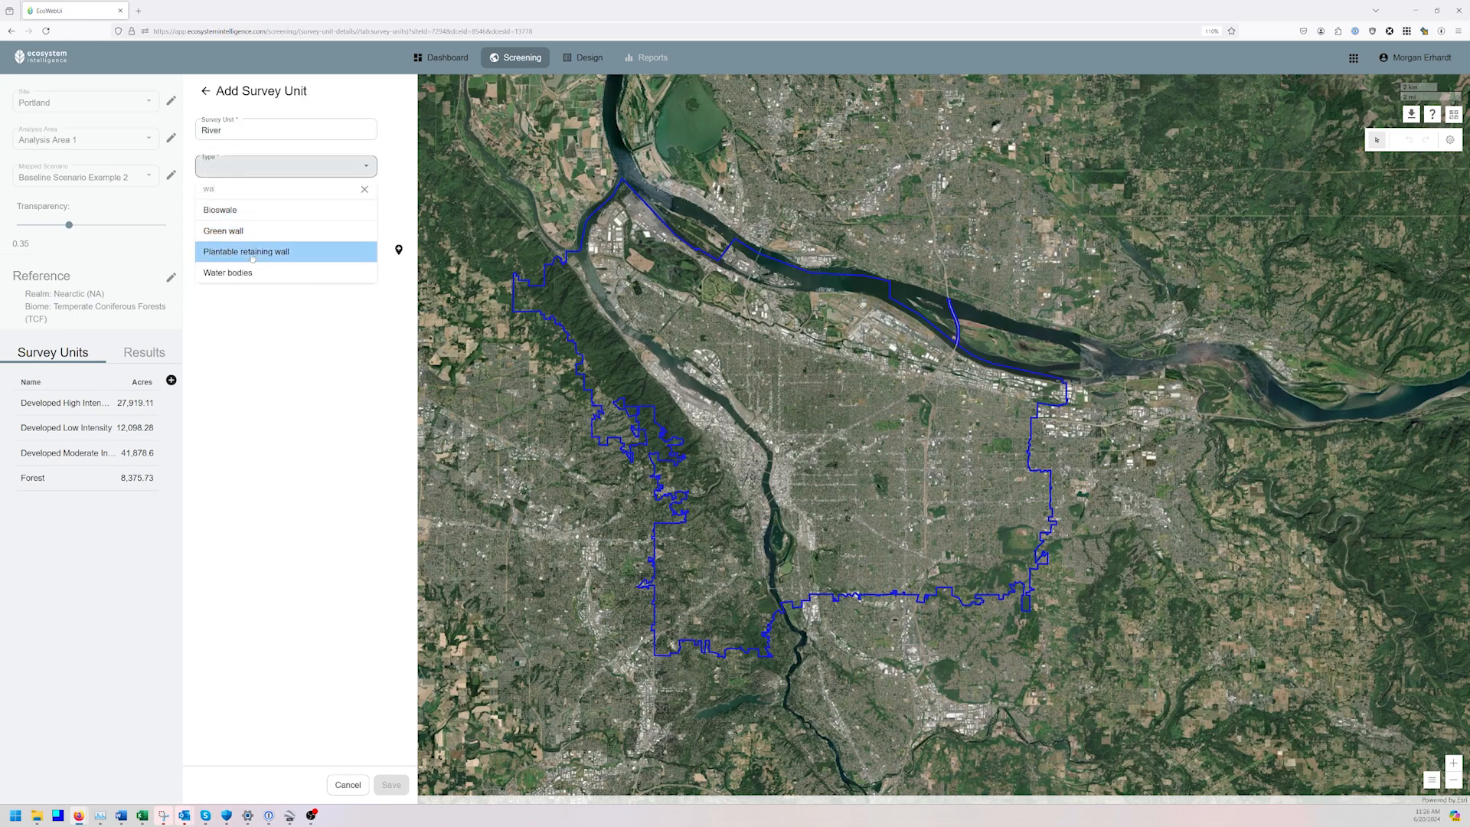
{"action": "left_click", "coordinate": [252, 272]}
Override the River unit's surface area with 3 percent, save the unit and select it among the survey units
{"action": "left_click", "coordinate": [337, 252]}
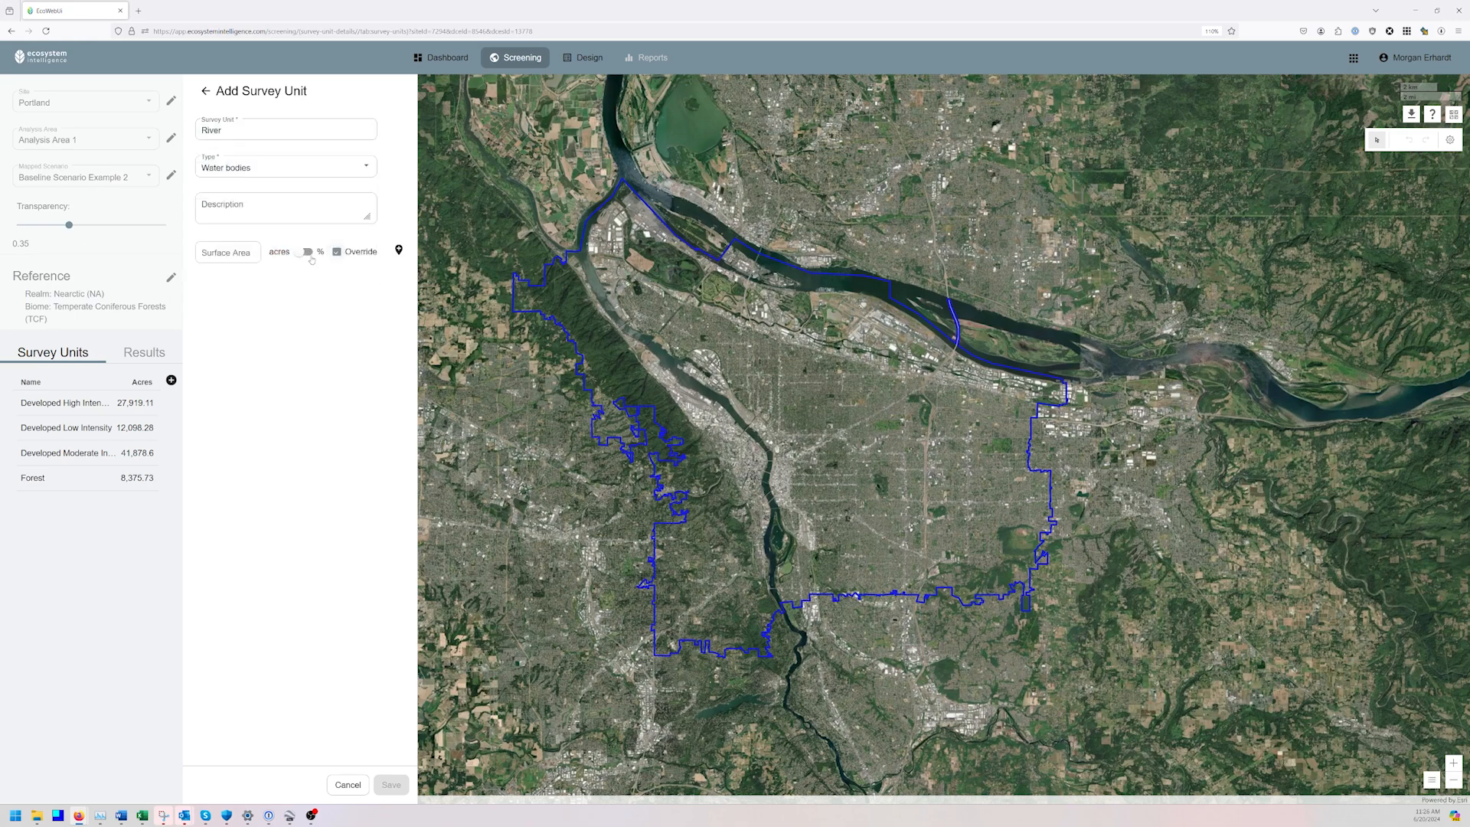
{"action": "left_click", "coordinate": [304, 251]}
{"action": "left_click", "coordinate": [239, 255]}
{"action": "type", "text": "3"}
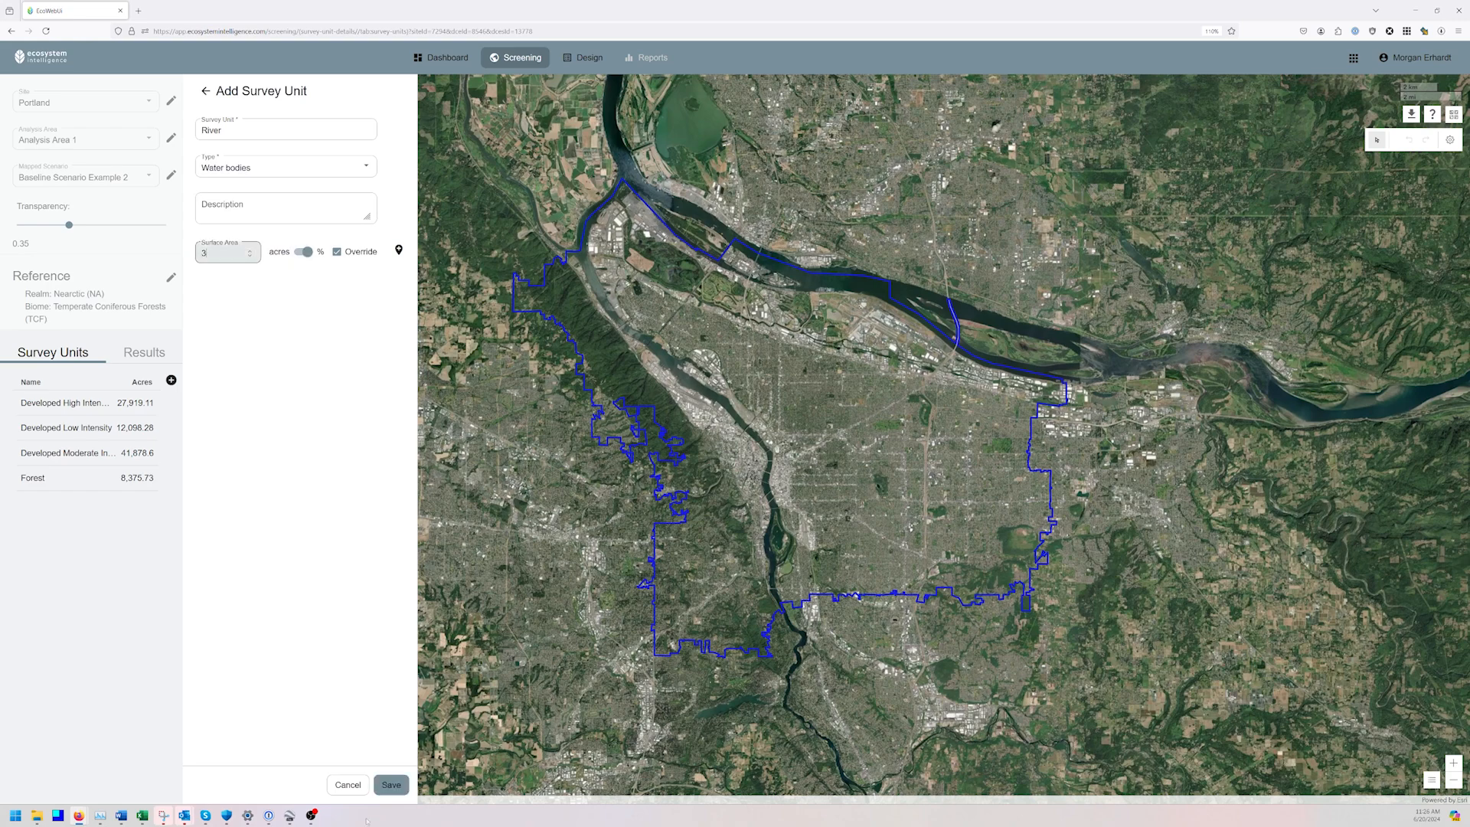
{"action": "left_click", "coordinate": [389, 785]}
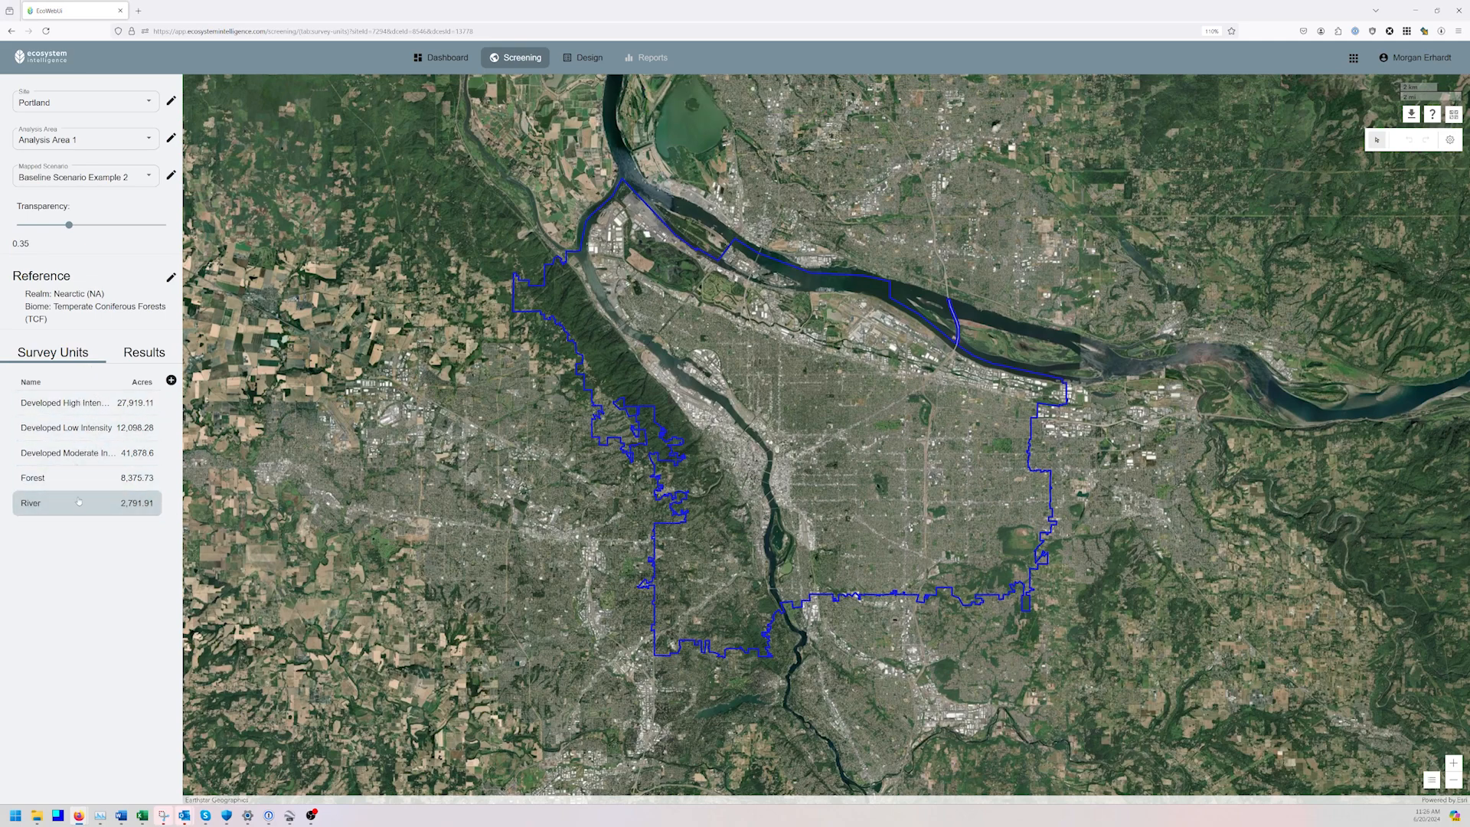
{"action": "left_click", "coordinate": [78, 502]}
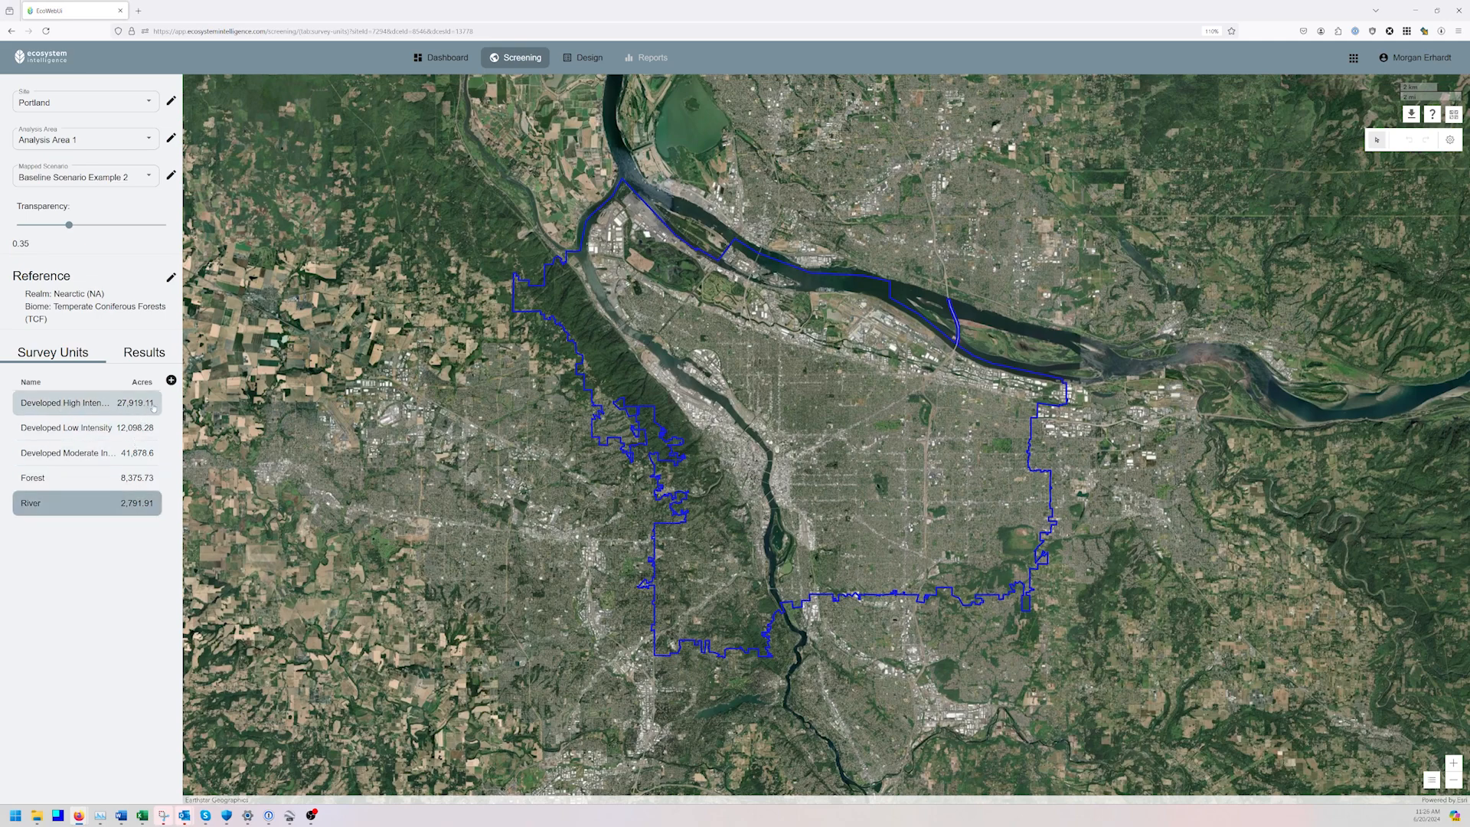
Open the results of Baseline Scenario Example 2 and start a new analysis with its areas displayed as percentages
{"action": "left_click", "coordinate": [146, 354]}
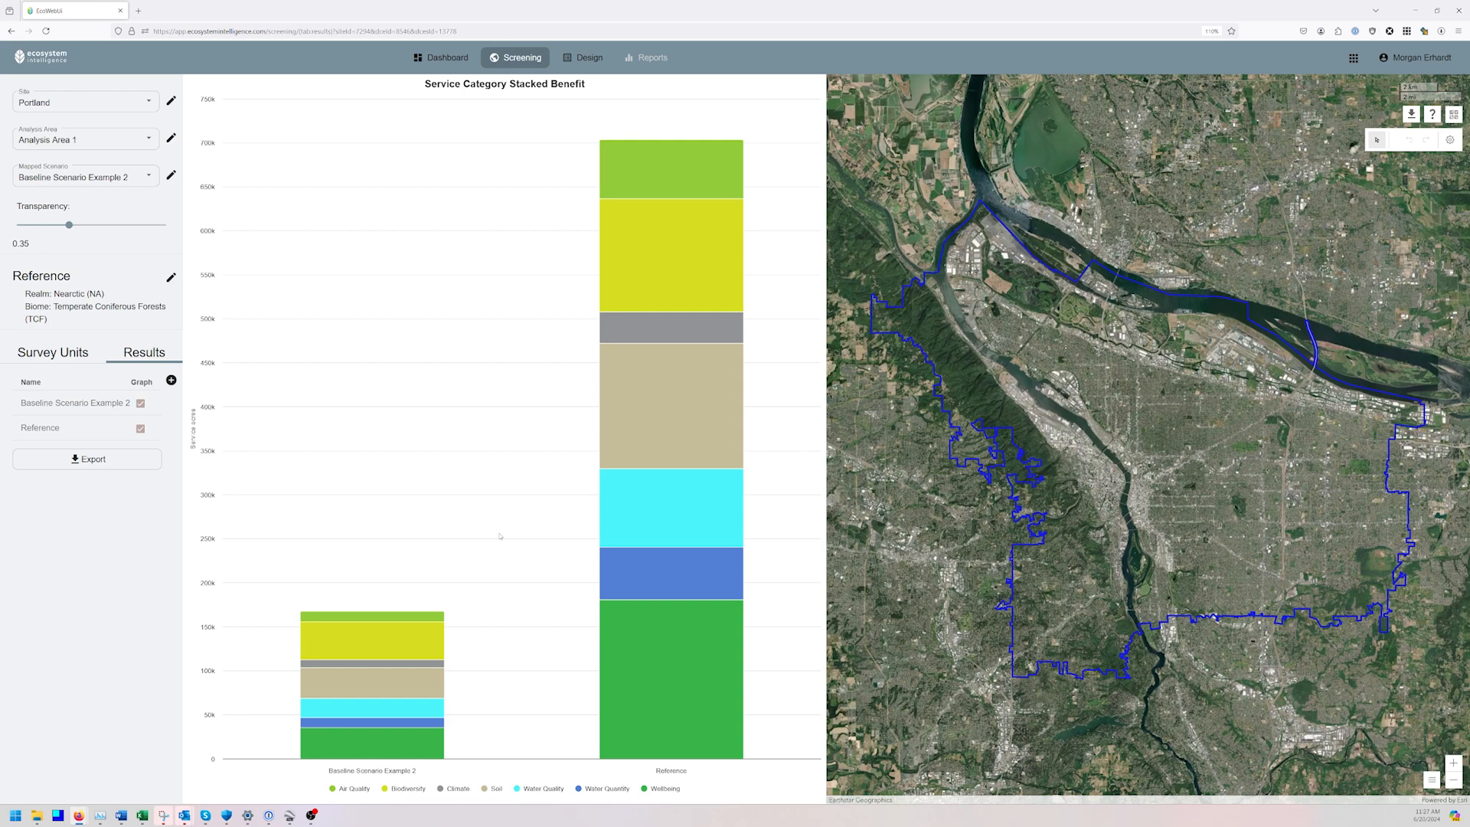
{"action": "left_click", "coordinate": [171, 381]}
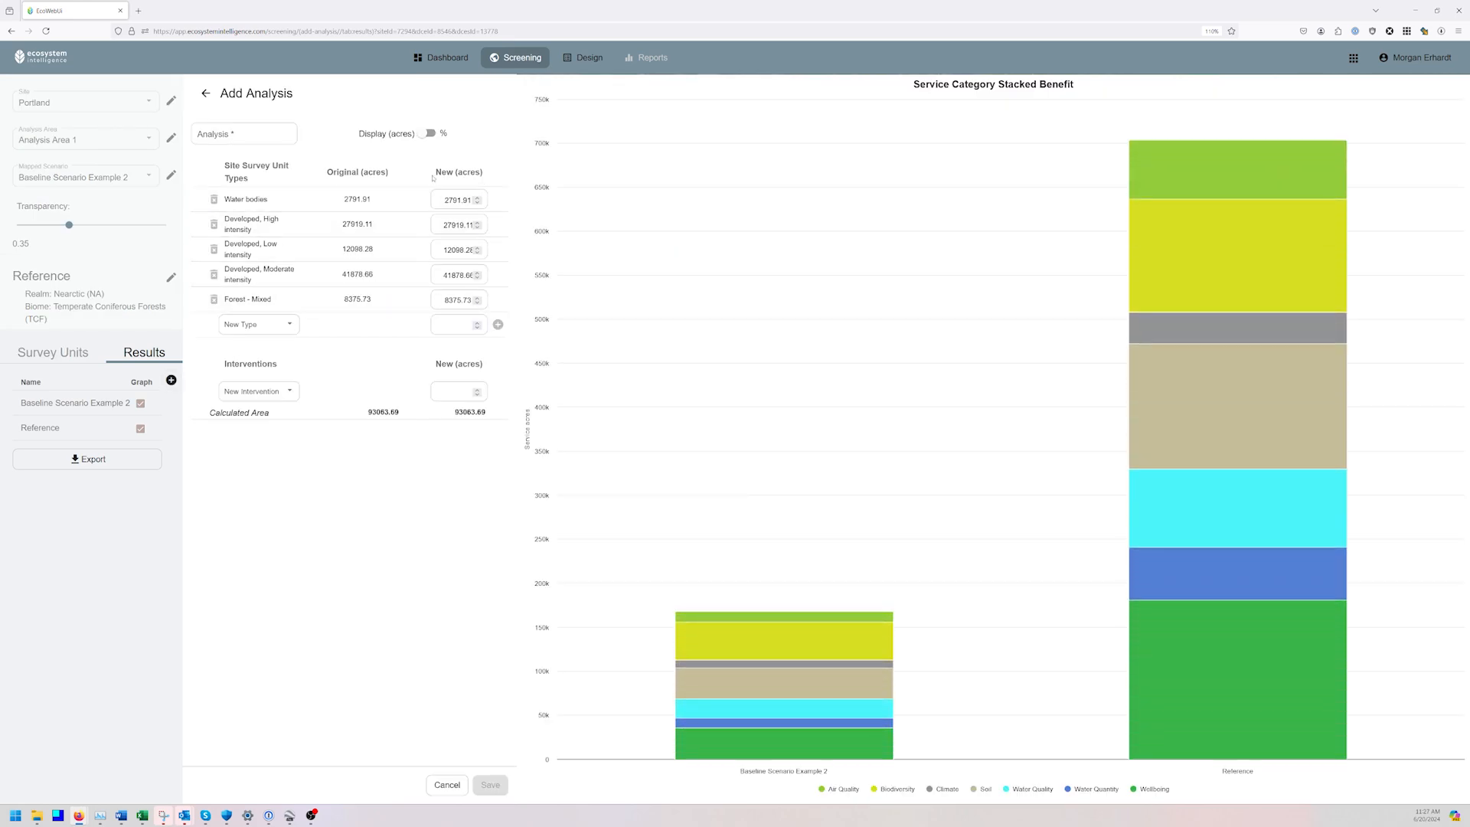
{"action": "left_click", "coordinate": [425, 134]}
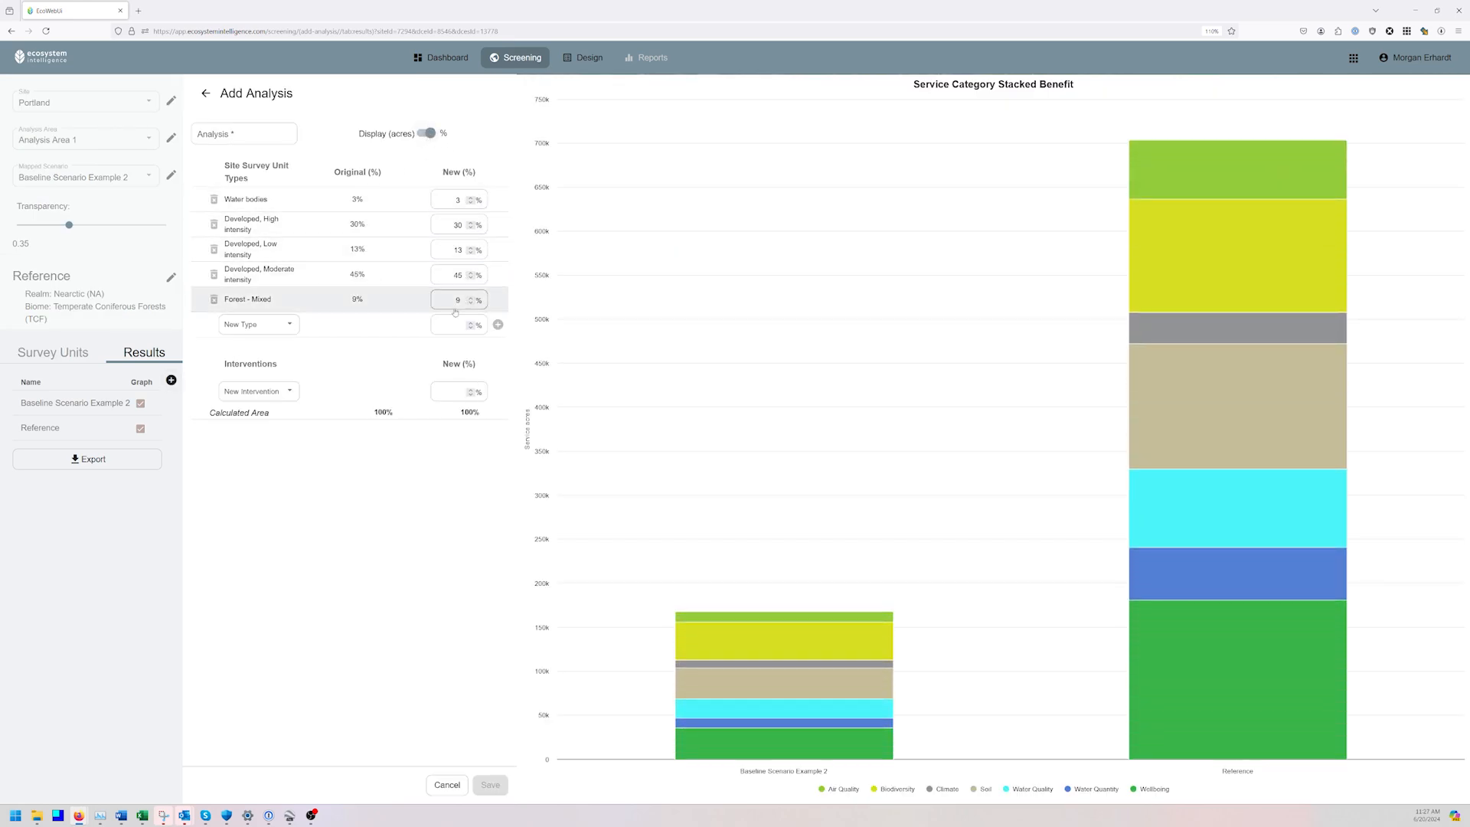